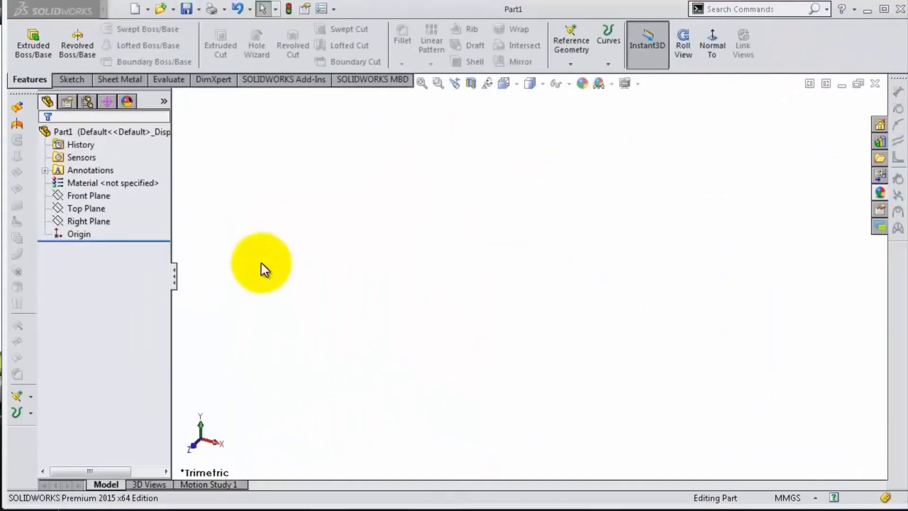
Step: Start a sketch on the Top Plane and draw a horizontal centerpoint slot from the origin, about 202 mm between centres and 118 mm wide
left_click(86, 208)
left_click(97, 195, "ctrl")
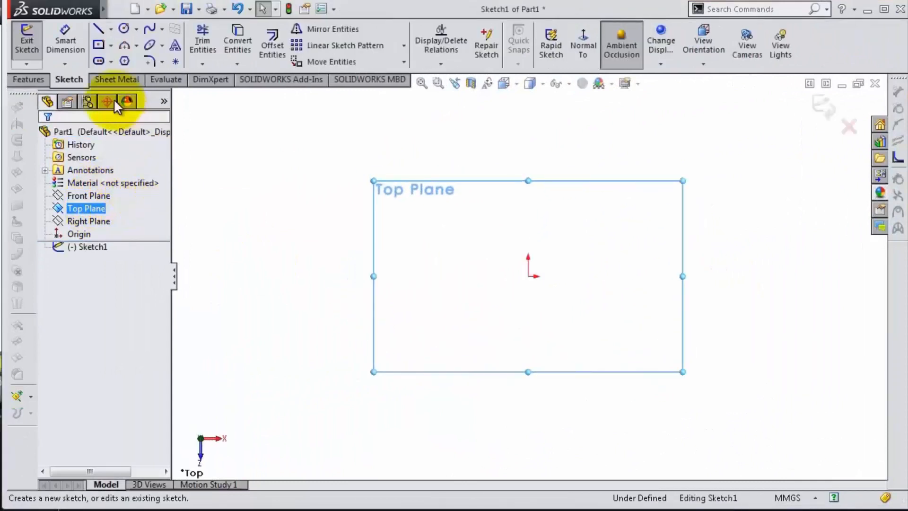
left_click(99, 61)
left_click(529, 275)
left_click(353, 276)
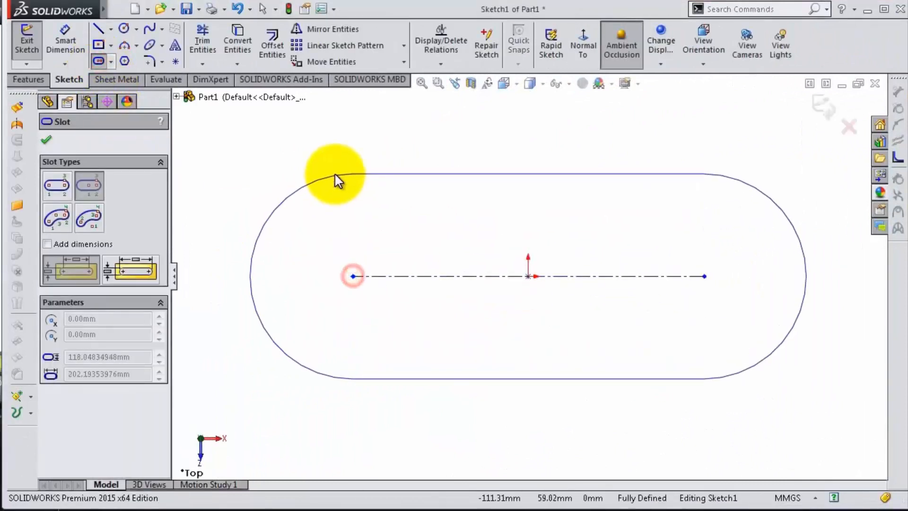
left_click(336, 175)
Step: Dimension the straight side of the slot and set its length to 11 mm
key("s")
left_click(373, 190)
left_click(408, 174)
left_click(413, 152)
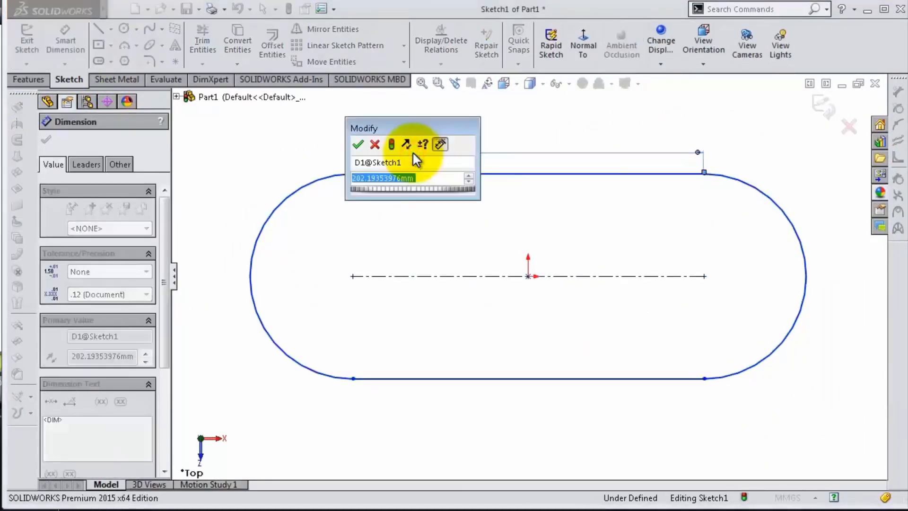
type("11")
key("Return")
Step: Dimension the slot's width between its two straight sides as 16 mm and close the sketch
left_click(409, 173)
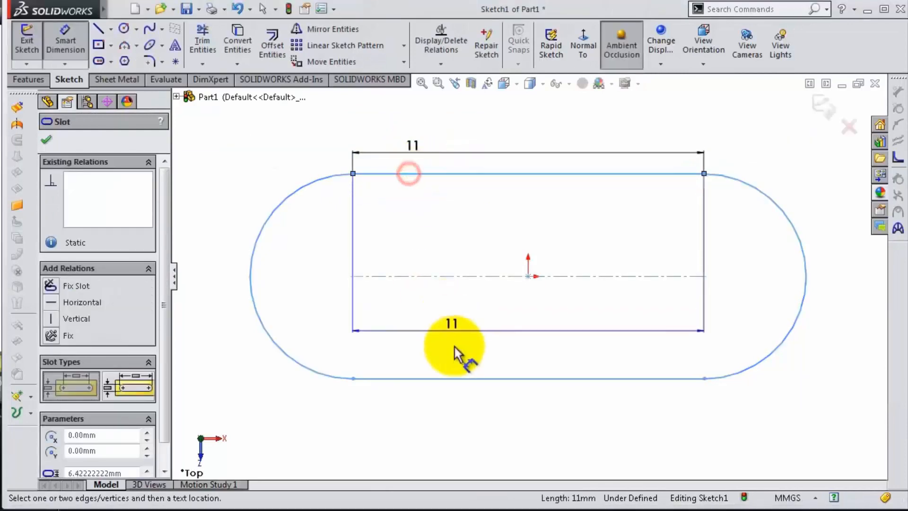
left_click(456, 377)
left_click(231, 307)
type("16")
key("Return")
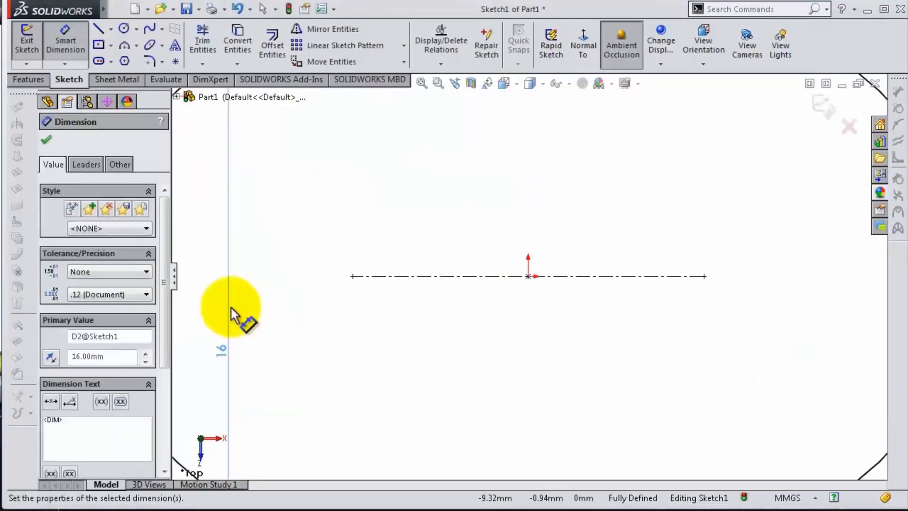
key("f")
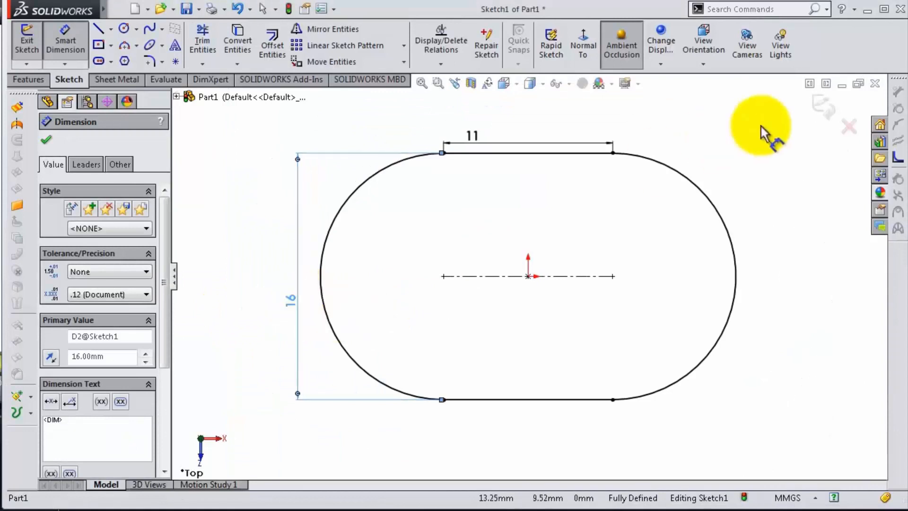
left_click(822, 109)
Step: Create a reference plane offset 72.5 mm from the Top Plane, flipped to lie below it
middle_click_drag(695, 355, 397, 225)
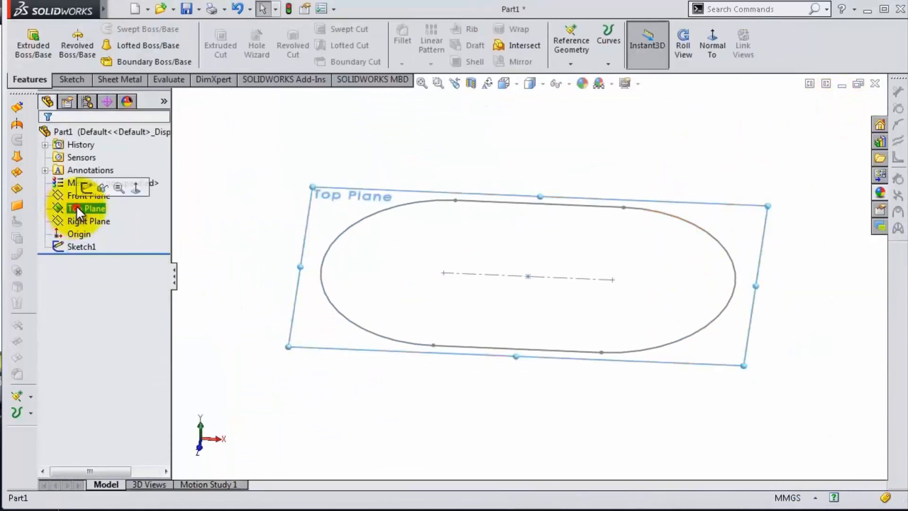
scroll(153, 221, "up", 2)
left_click(571, 64)
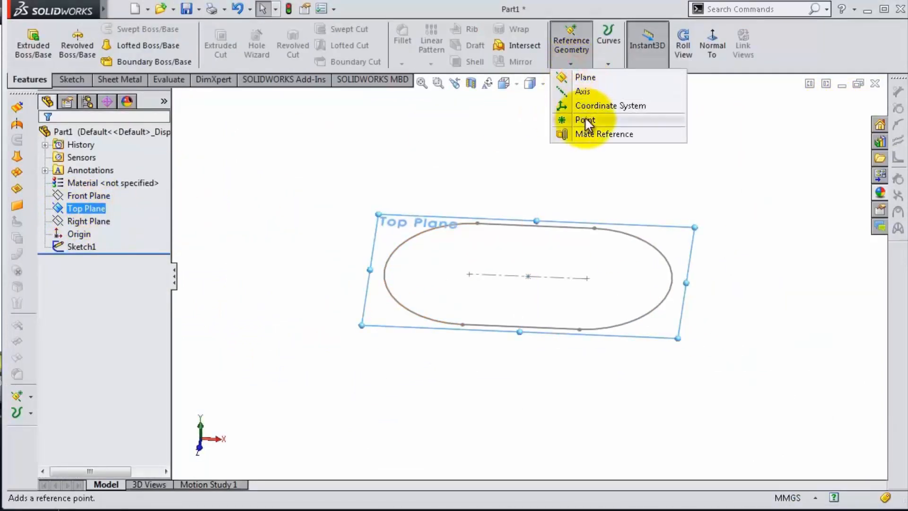
left_click(584, 78)
type("72.5")
left_click(117, 329)
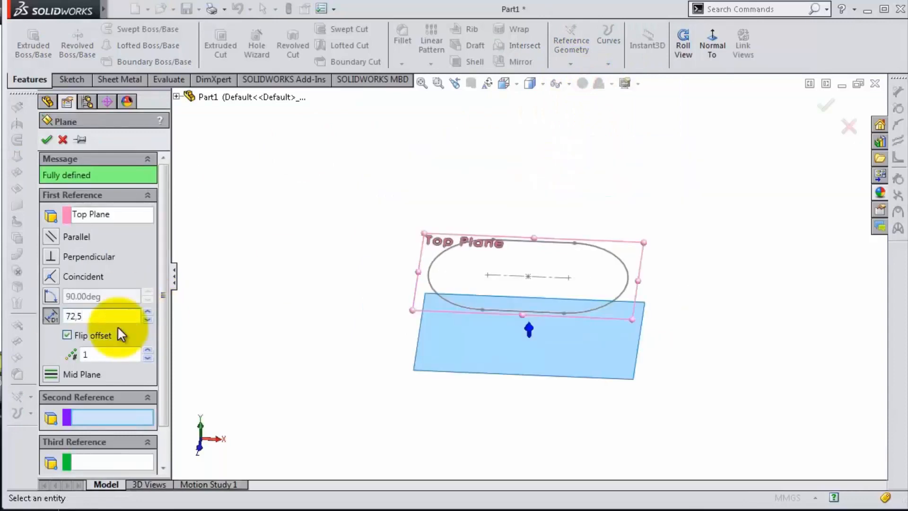
scroll(350, 328, "up", 6)
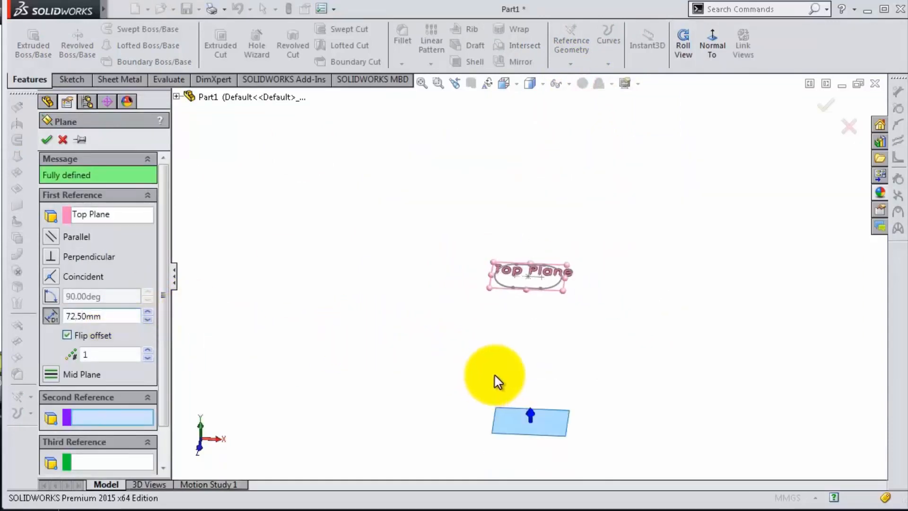
middle_click_drag(495, 376, 491, 362)
scroll(533, 356, "down", 1)
left_click(825, 109)
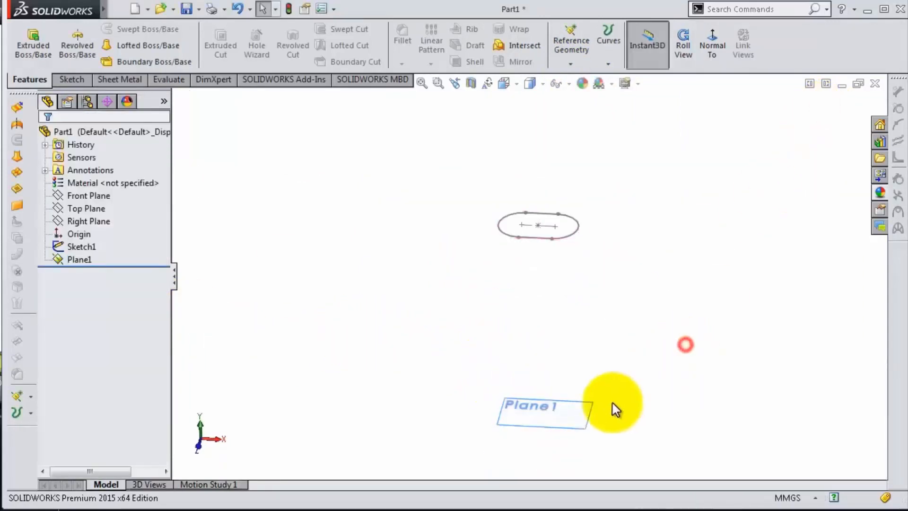
Step: Start a sketch on the offset plane and draw a horizontal centerpoint slot from the origin, about 17.8 mm between centres and 8.8 mm wide
left_click(630, 364)
left_click(581, 47)
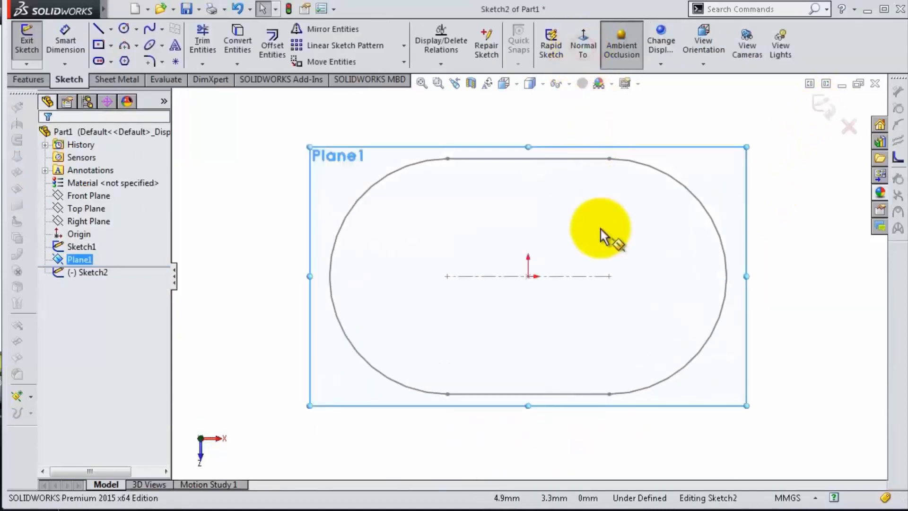
left_click(99, 61)
left_click(529, 275)
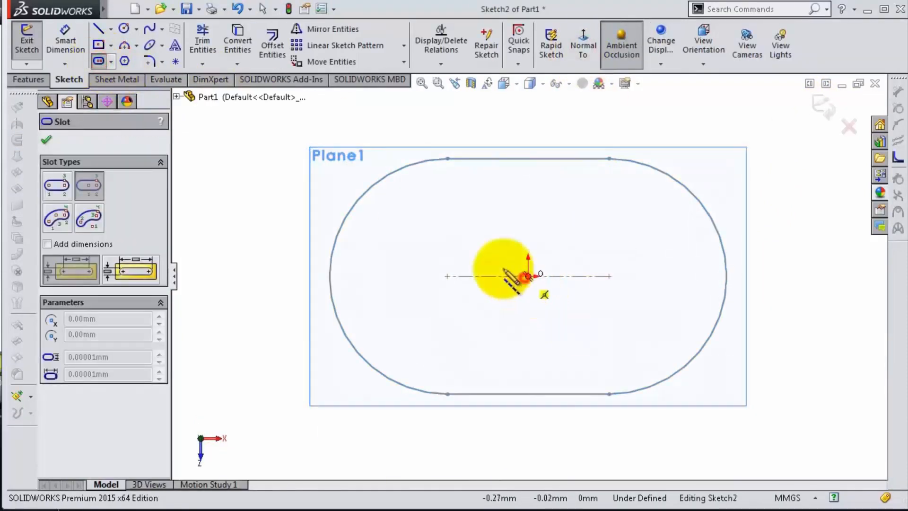
left_click(396, 277)
left_click(332, 265)
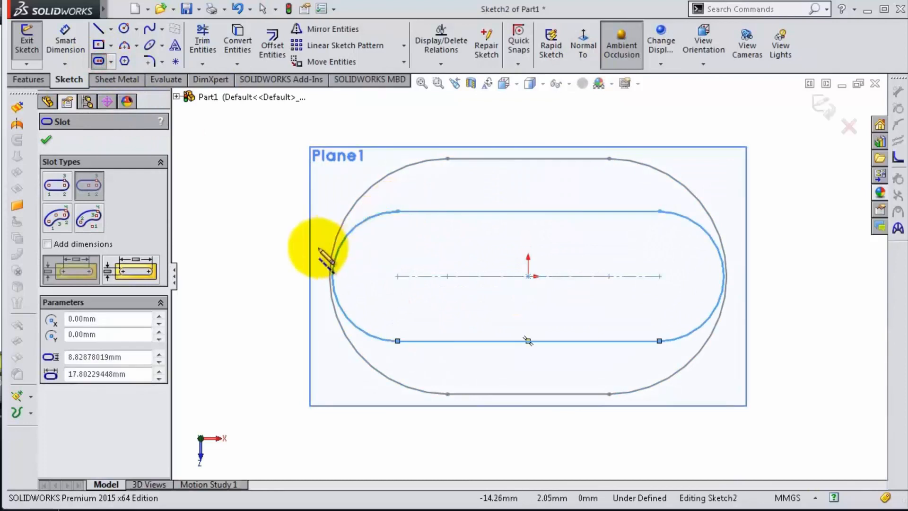
Step: Dimension the new slot's straight side and set its length to 7 mm
left_click(65, 36)
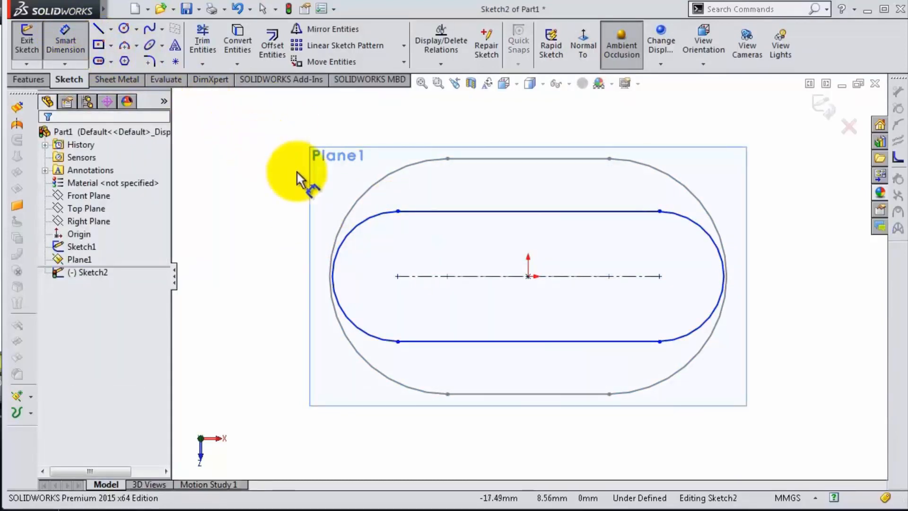
left_click(555, 217)
left_click(523, 156)
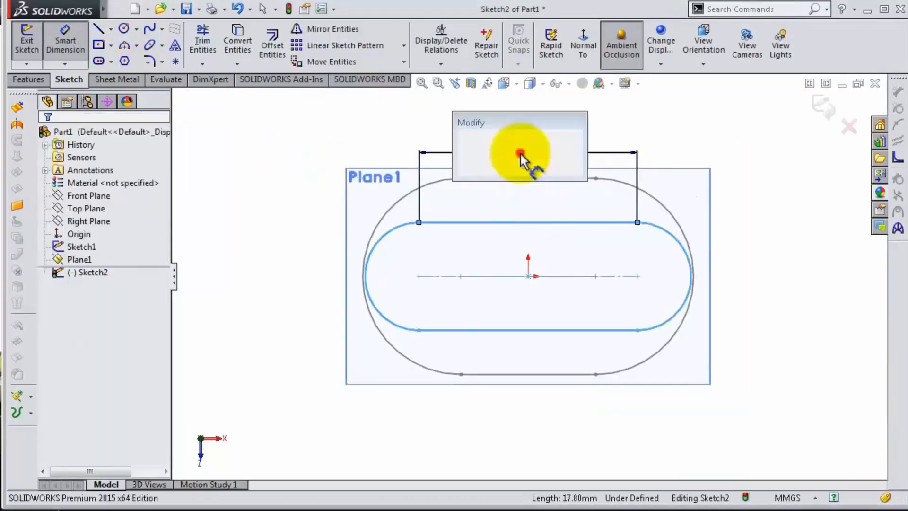
type("7")
key("Return")
scroll(548, 203, "down", 5)
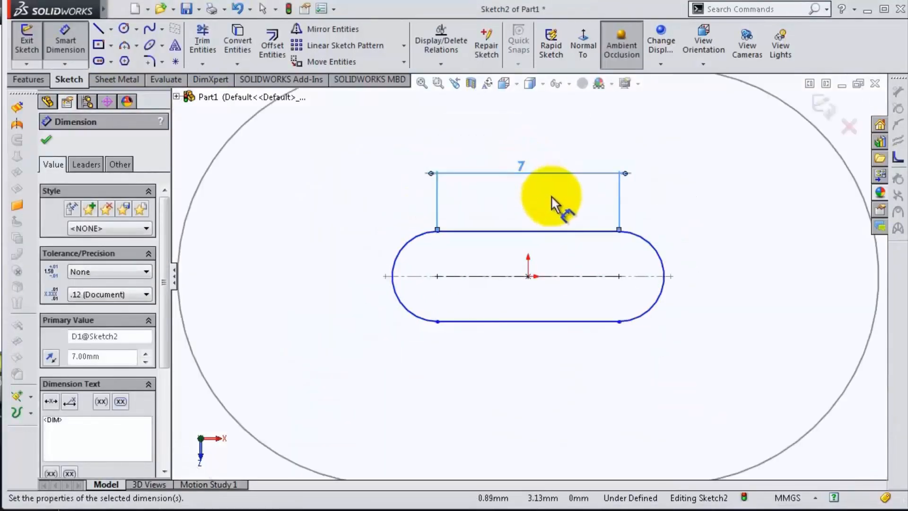
Step: Dimension the new slot's width between its straight sides as 15 mm
left_click(493, 307)
left_click(493, 314)
scroll(391, 286, "up", 3)
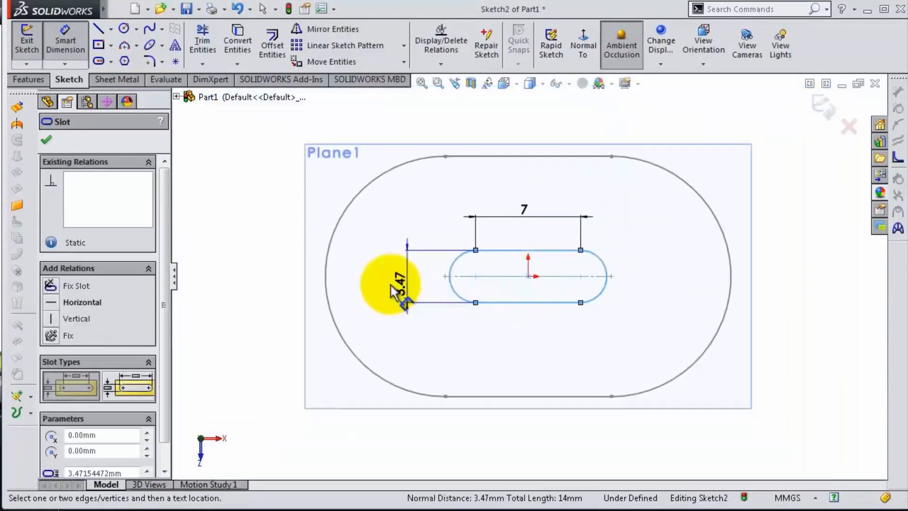
left_click(311, 284)
type("15")
key("Return")
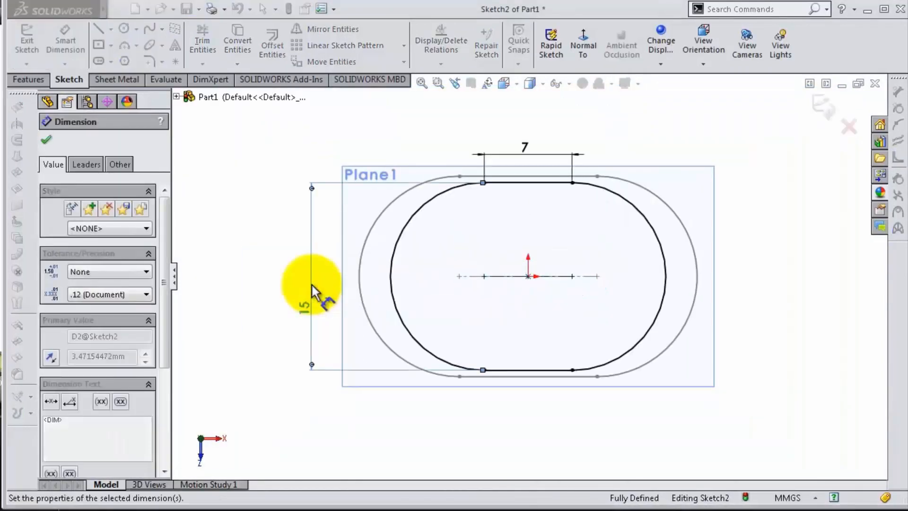
key("Escape")
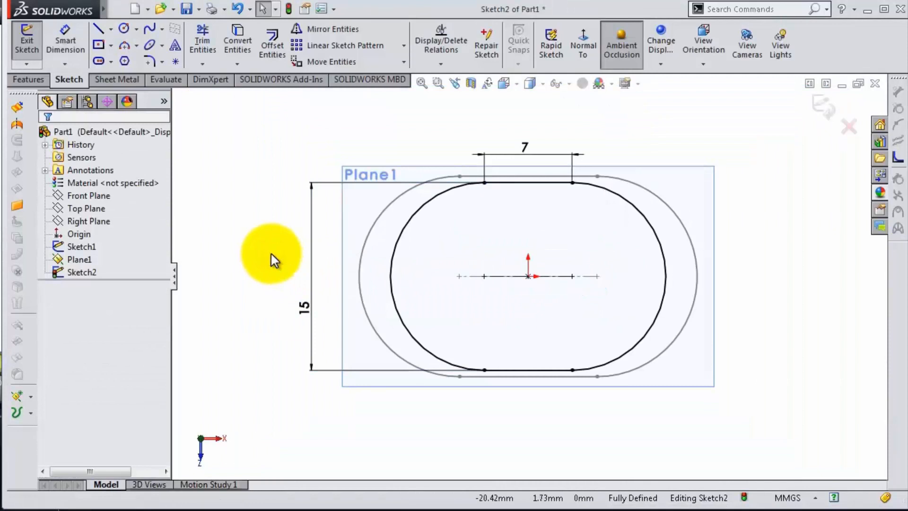
Step: Convert the slot to construction geometry and draw a horizontal line about 17.3 mm long between its end arcs, above the centre
left_click(414, 218)
left_click(466, 178)
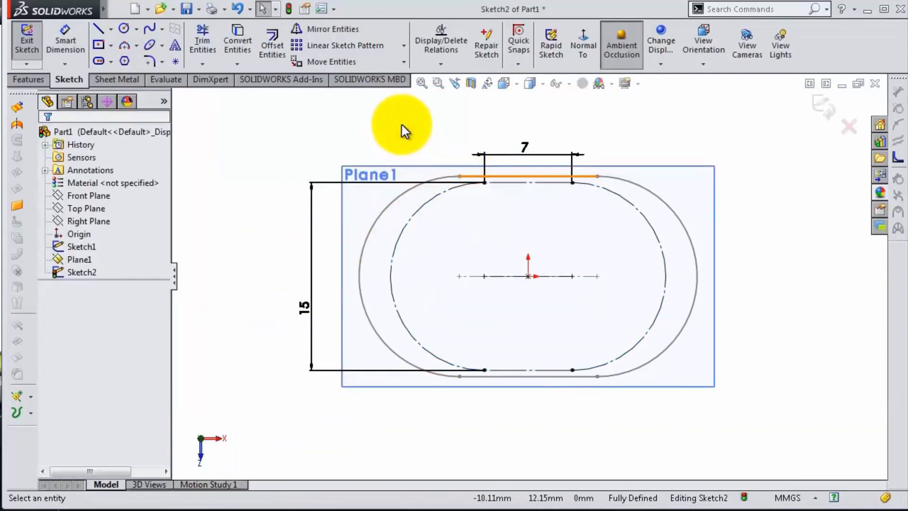
key("s")
left_click(570, 264)
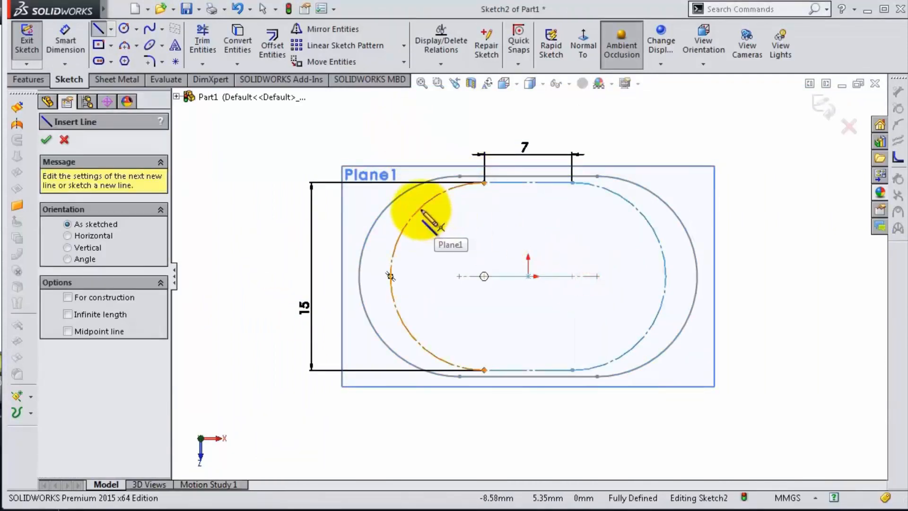
left_click(421, 208)
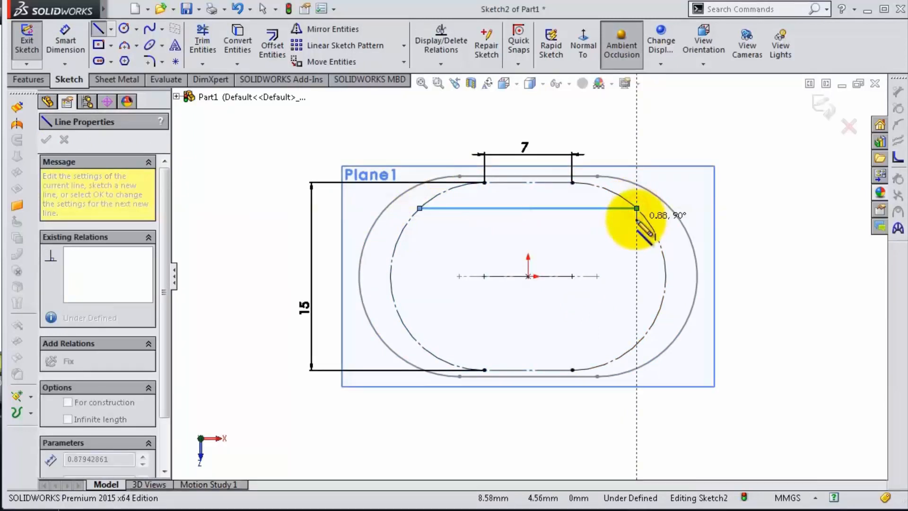
double_click(637, 208)
Step: Dimension the horizontal line between the end arcs and set its length to 16 mm
key("s")
left_click(647, 229)
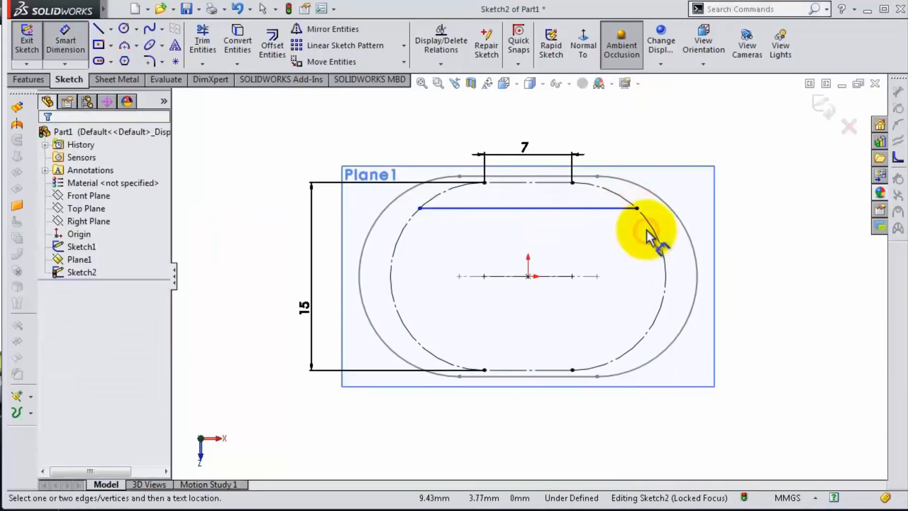
left_click(591, 208)
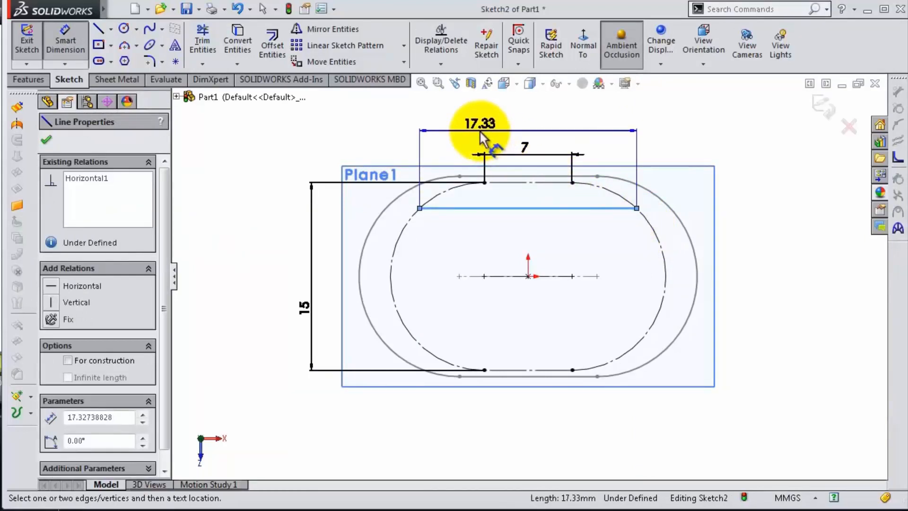
left_click(481, 132)
type("16")
key("Return")
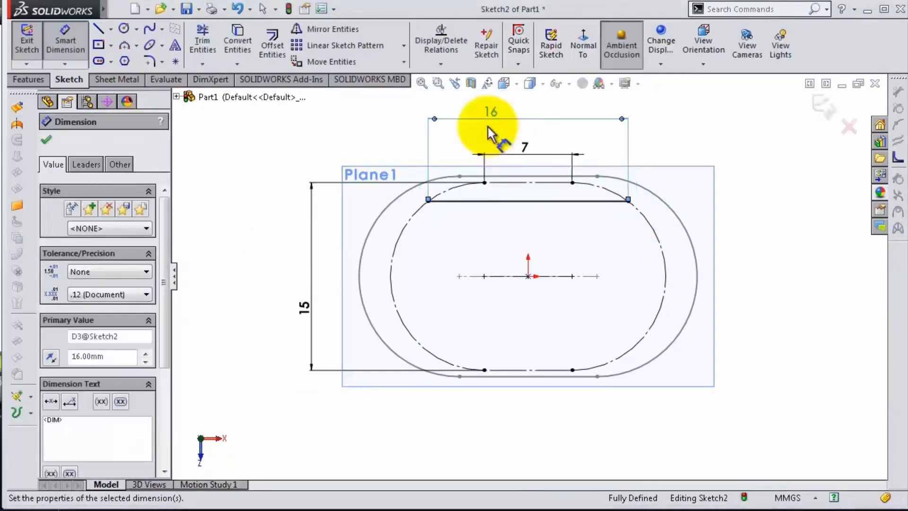
Step: Draw a horizontal centerline through the origin, joining the two arc centres of the first sketch's slot
left_click(586, 311)
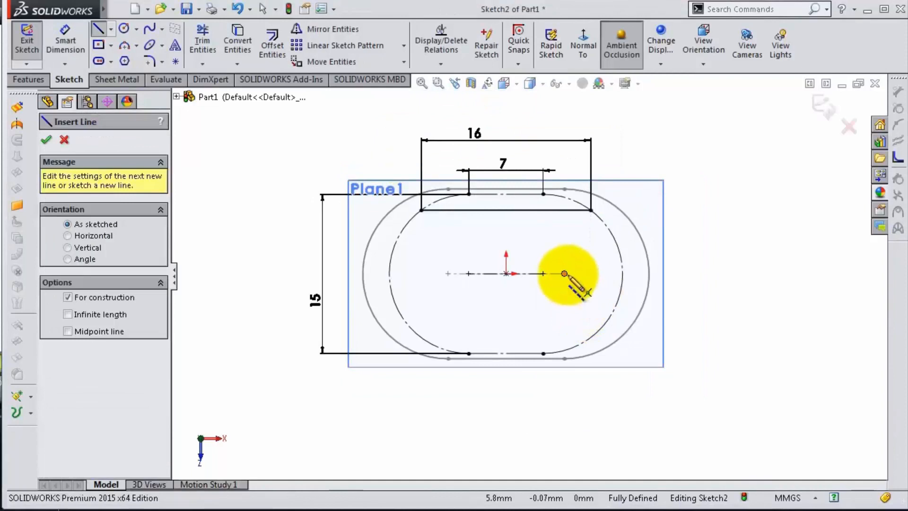
left_click(565, 274)
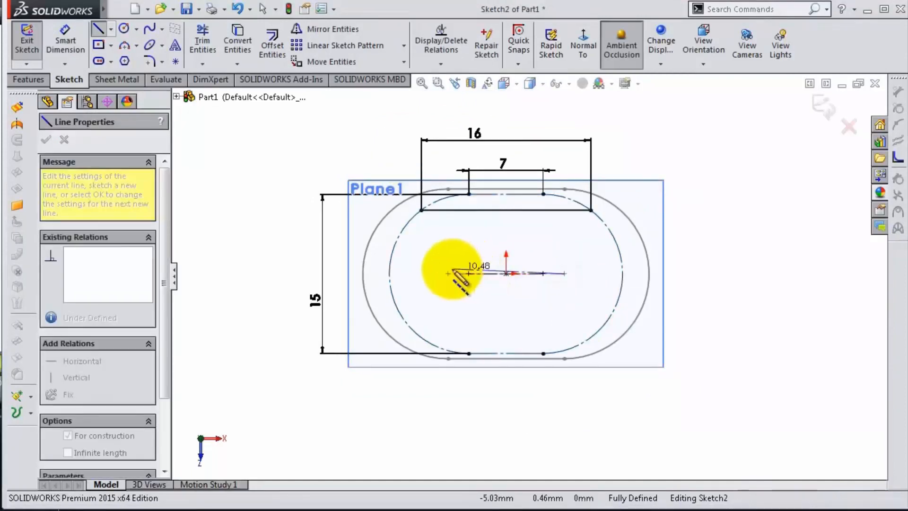
left_click(448, 273)
key("Escape")
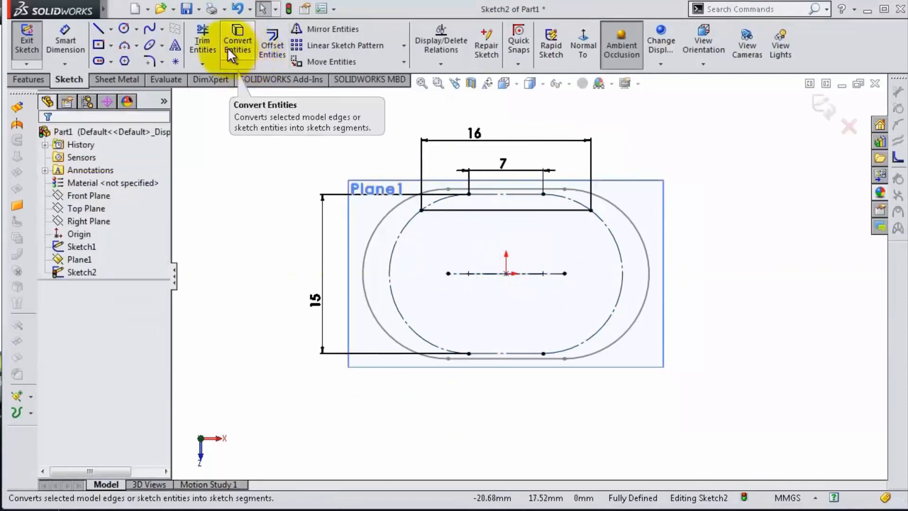
Step: Mirror the 16 mm line about the horizontal centerline
left_click(297, 28)
left_click(465, 211)
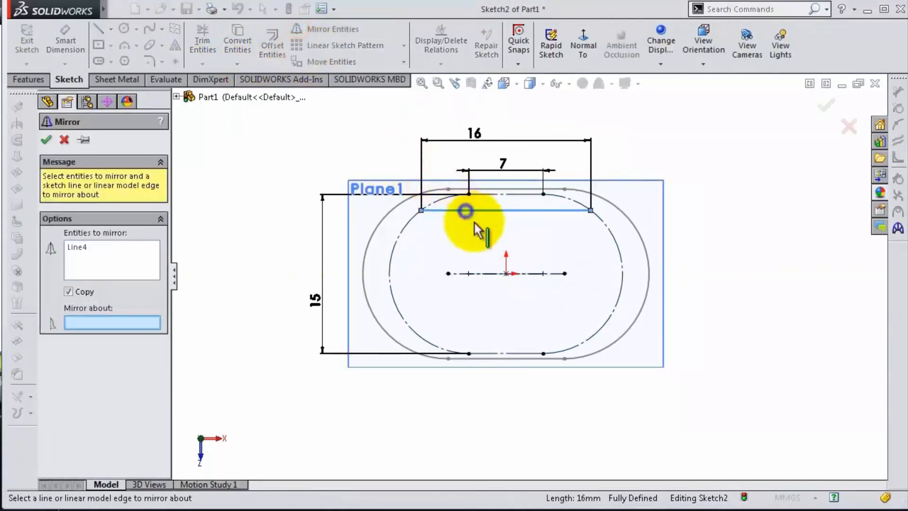
left_click(560, 275)
right_click(560, 275)
scroll(569, 244, "down", 1)
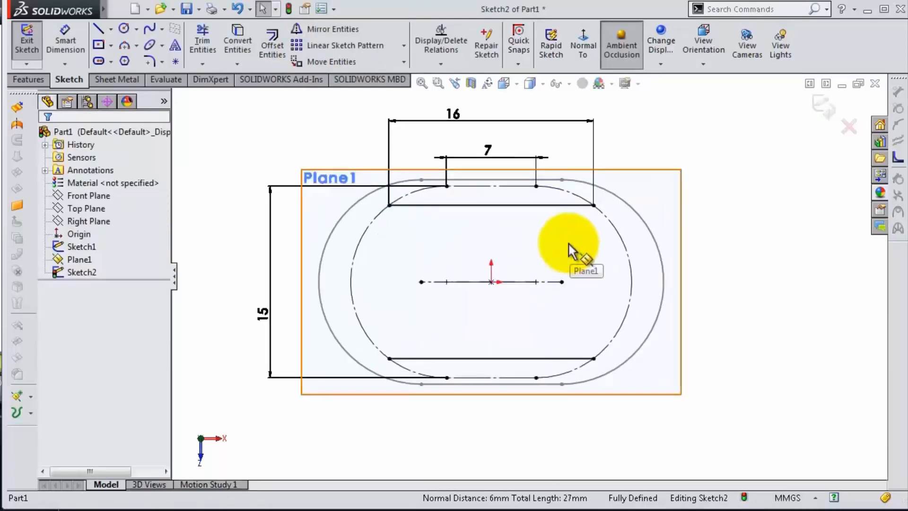
Step: Close the profile with two three-point arcs joining the 16 mm lines' ends along the construction slot's rounded ends
left_click(125, 46)
left_click(388, 205)
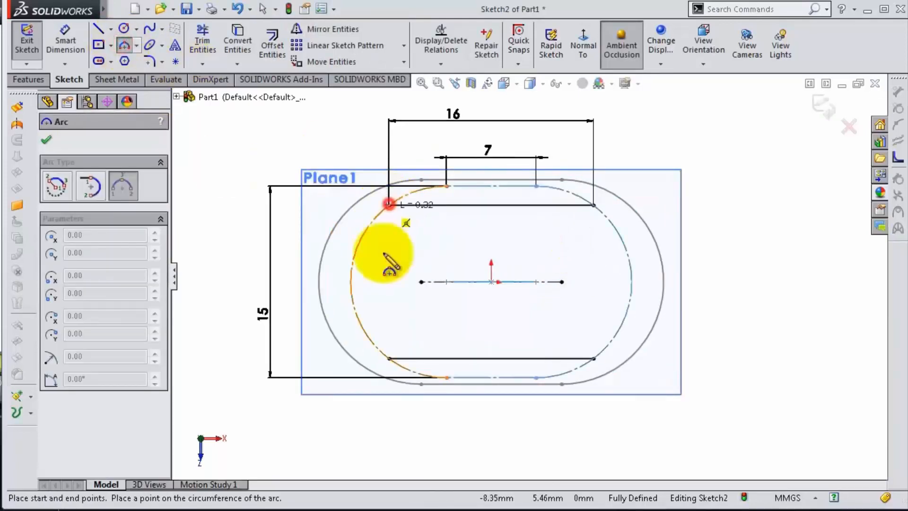
left_click(389, 358)
left_click(352, 288)
left_click(594, 205)
left_click(594, 358)
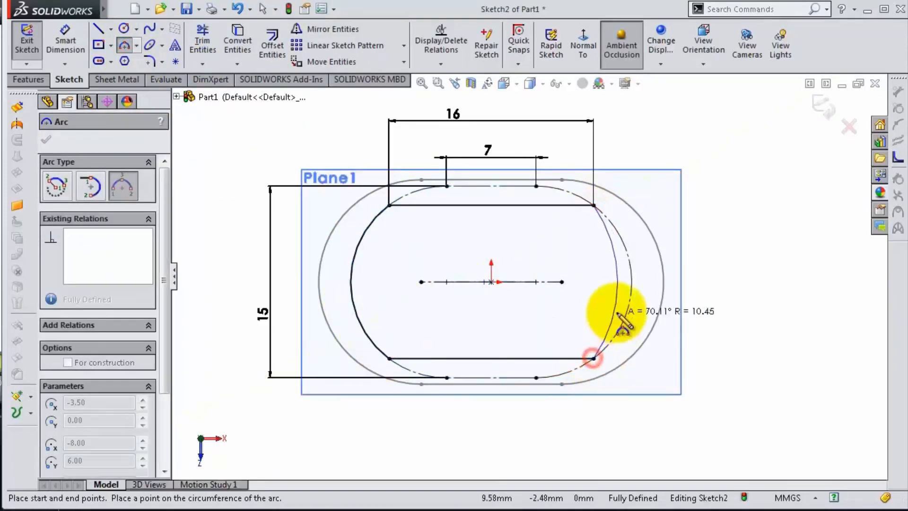
left_click(629, 304)
key("Escape")
scroll(686, 248, "up", 2)
middle_click_drag(685, 248, 671, 258)
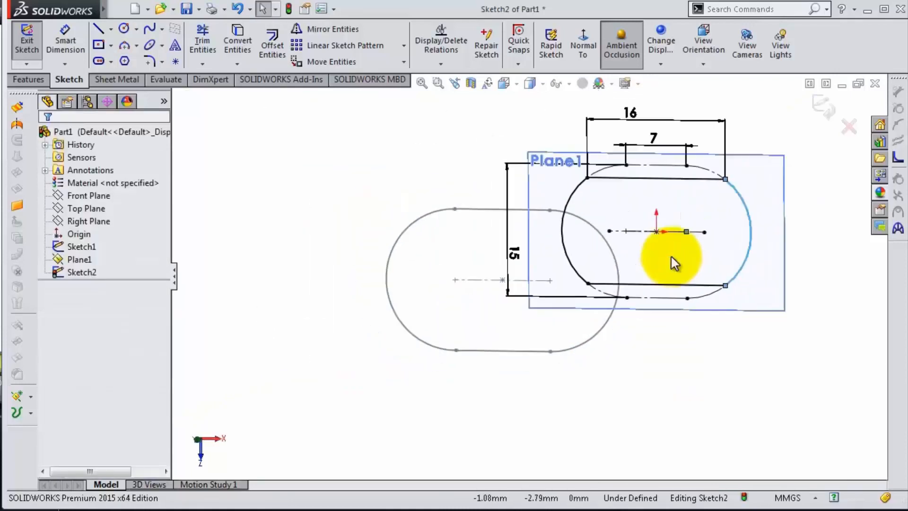
scroll(674, 263, "up", 2)
middle_click_drag(750, 195, 685, 196)
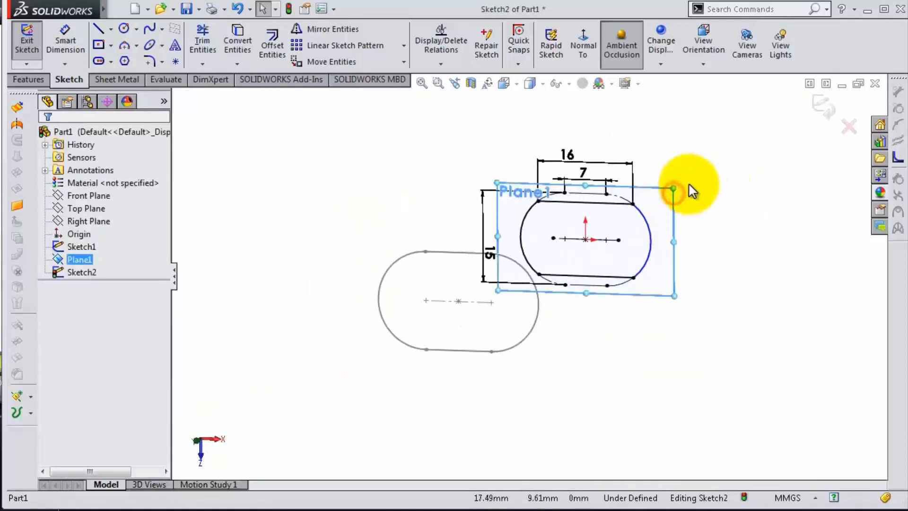
Step: Enlarge the offset plane's displayed boundary by moving its two opposite corners outward beyond the slot-shaped profile
left_click_drag(497, 182, 400, 101)
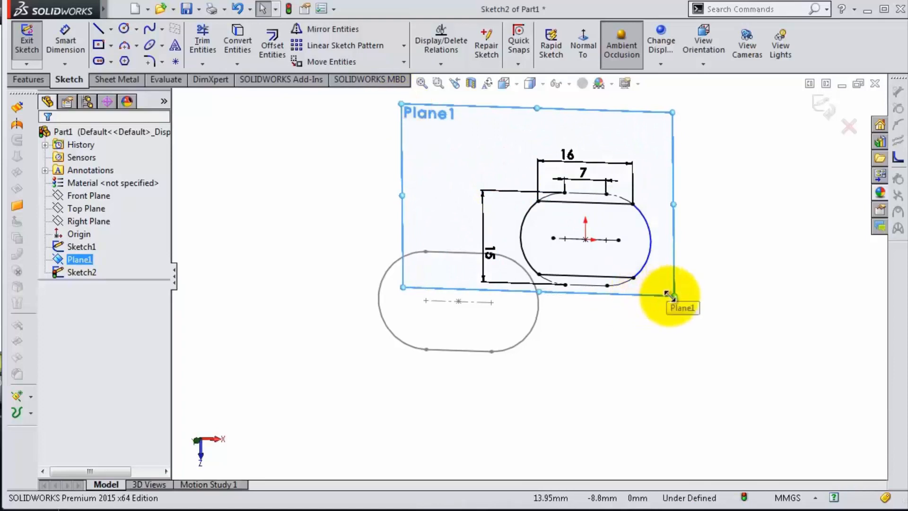
left_click_drag(673, 296, 777, 376)
left_click(692, 276)
Step: Fully define the blue end arc of the profile by adding a relation between it and the adjacent construction slot arc
middle_click_drag(694, 248, 682, 249)
scroll(652, 246, "down", 3)
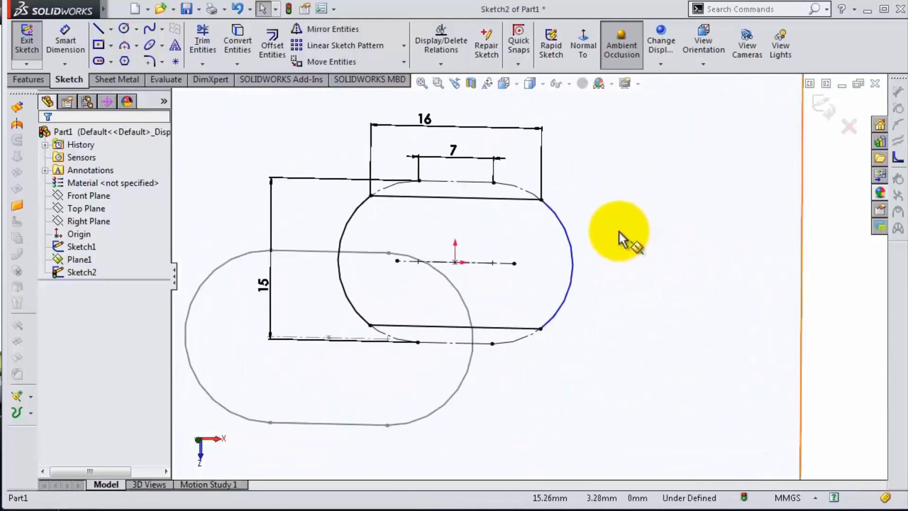
scroll(529, 234, "down", 2)
left_click(522, 242)
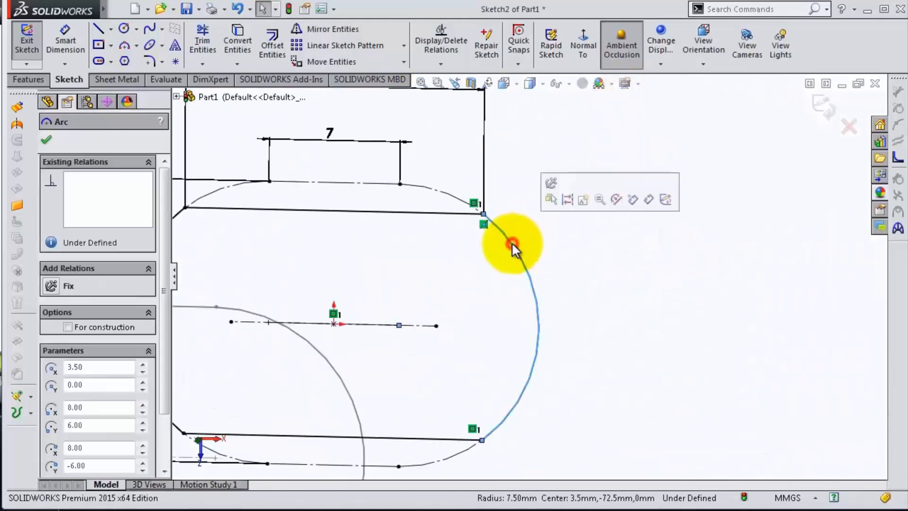
left_click(462, 201, "ctrl")
left_click(515, 138)
left_click(576, 199)
key("f")
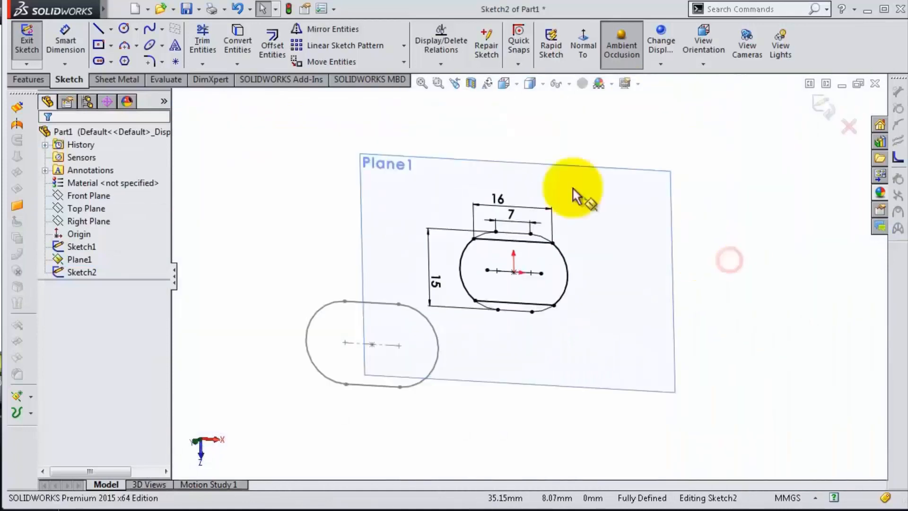
Step: Round the four corners of the profile with 2 mm sketch fillets, keeping constrained corners, and exit the sketch
left_click(149, 61)
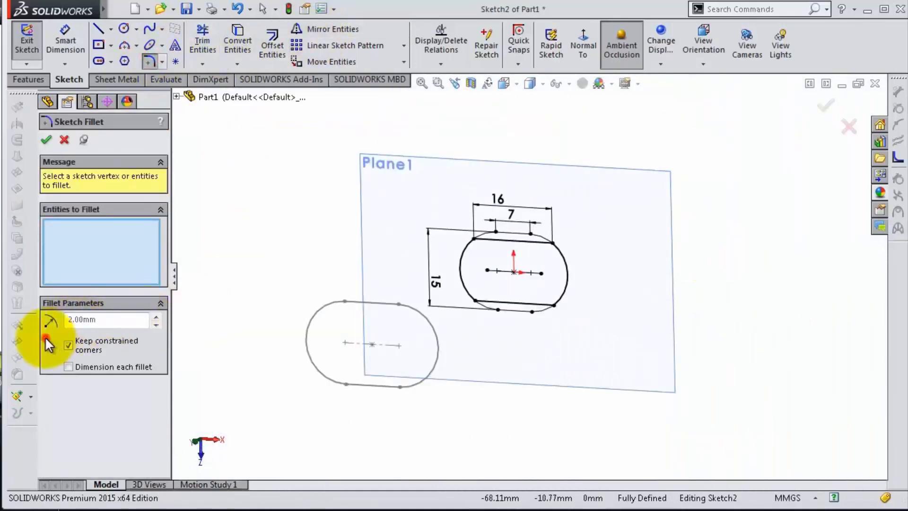
scroll(516, 263, "down", 3)
left_click(596, 228)
left_click(460, 221)
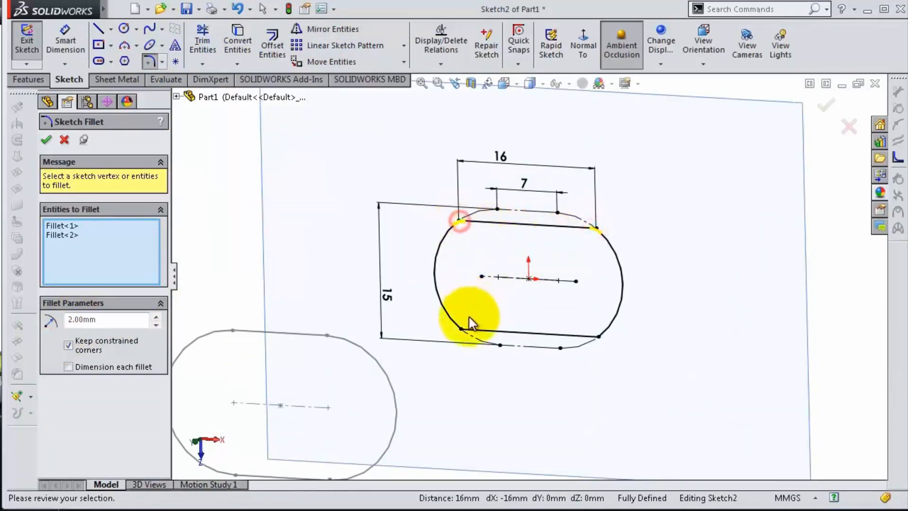
left_click(461, 329)
right_click(612, 339)
middle_click_drag(612, 339, 629, 322)
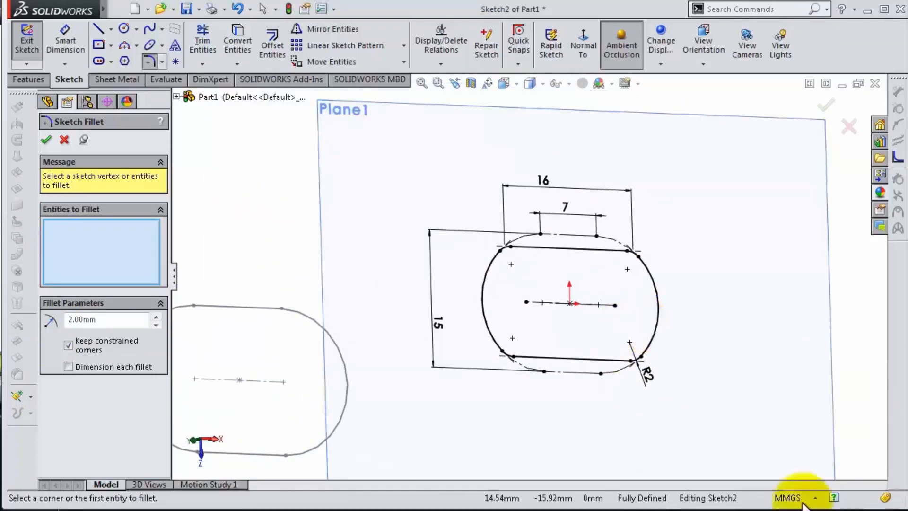
left_click(46, 140)
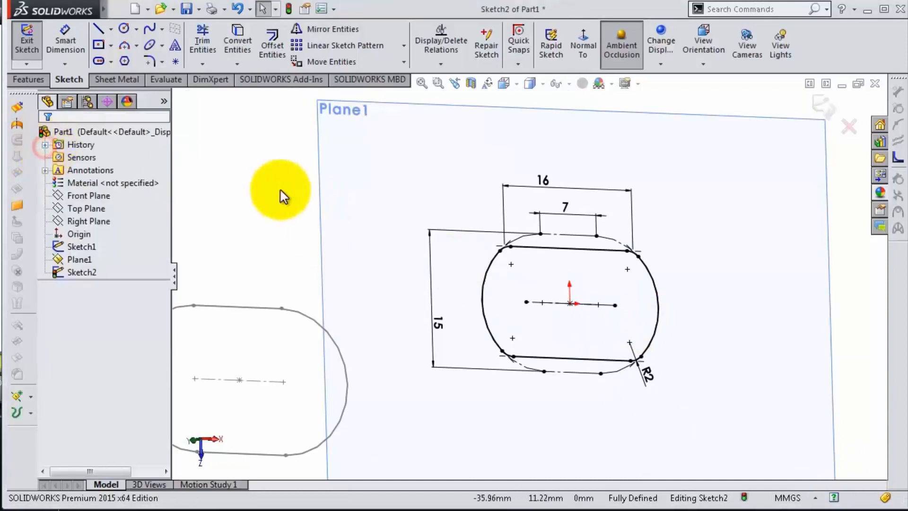
scroll(281, 191, "up", 4)
middle_click_drag(281, 191, 272, 193)
left_click(823, 110)
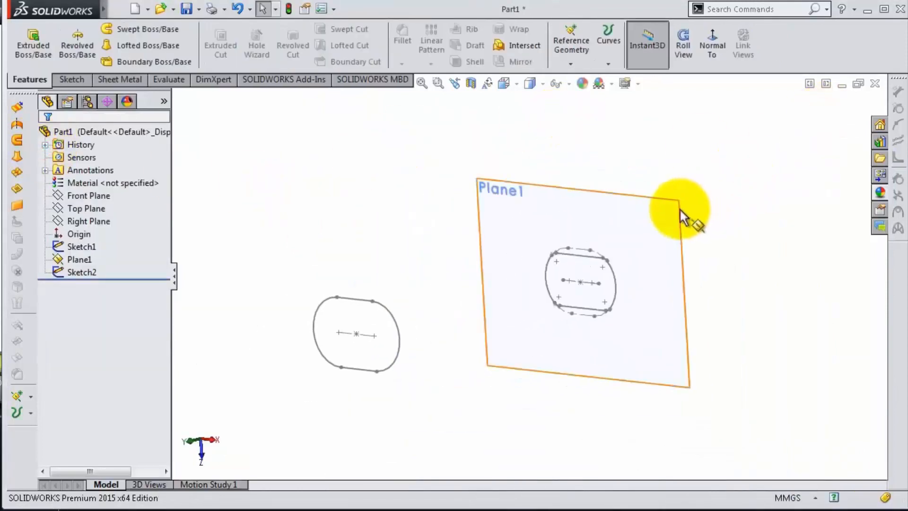
Step: Start a Boundary Boss/Base with the filleted profile and the first sketch's slot as the Direction 1 curves
left_click(750, 164)
mouse_move(751, 165)
middle_mouse_down()
mouse_move(700, 193)
mouse_move(663, 199)
middle_mouse_up()
left_click(154, 62)
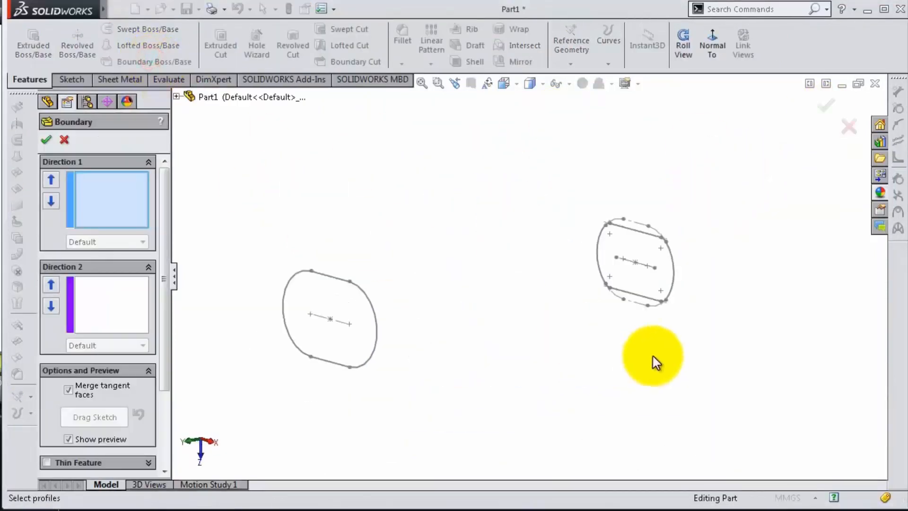
left_click(669, 283)
left_click(376, 340)
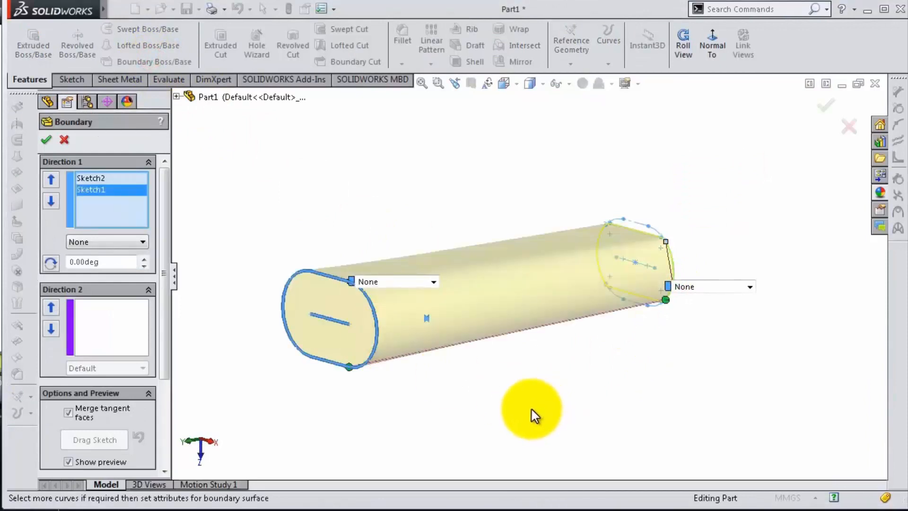
Step: Shift the boundary connector on the smaller profile to the neighbouring fillet endpoint and create the boundary solid
middle_click_drag(532, 410, 370, 253)
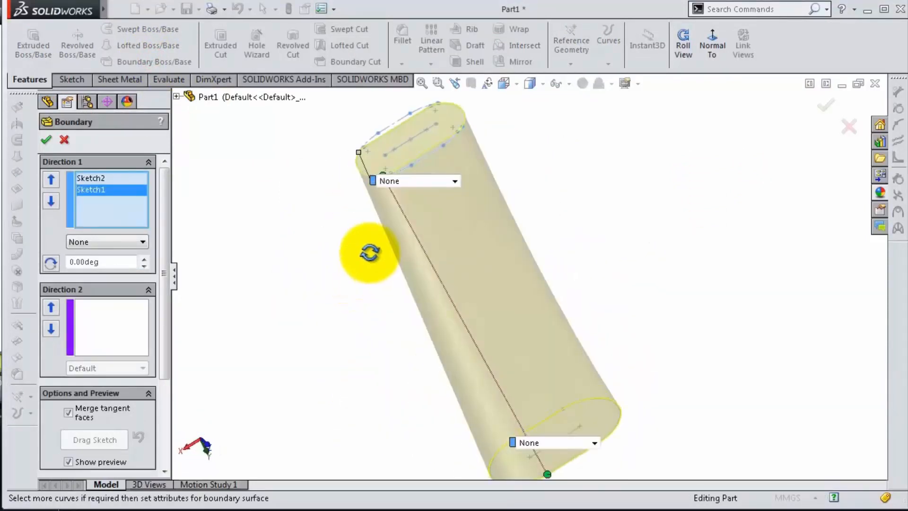
scroll(407, 211, "down", 5)
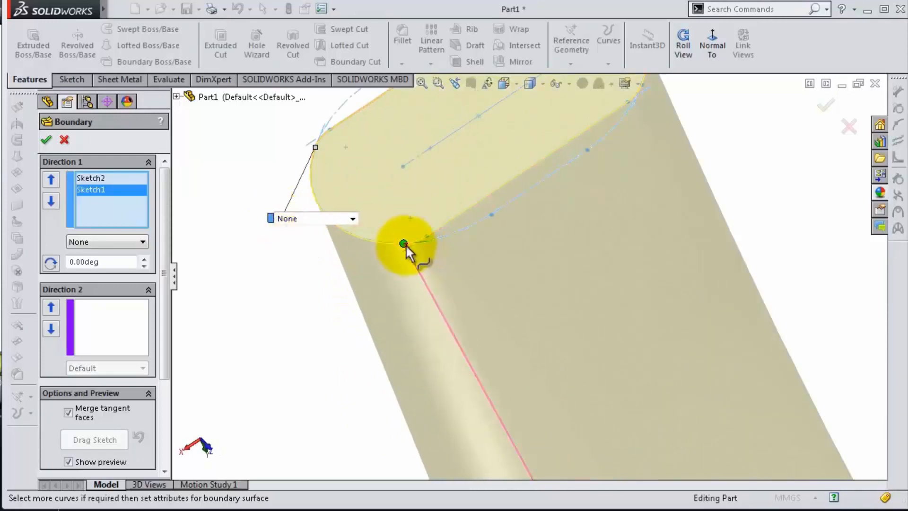
left_click_drag(404, 244, 428, 235)
scroll(567, 303, "up", 6)
middle_click_drag(646, 437, 402, 298)
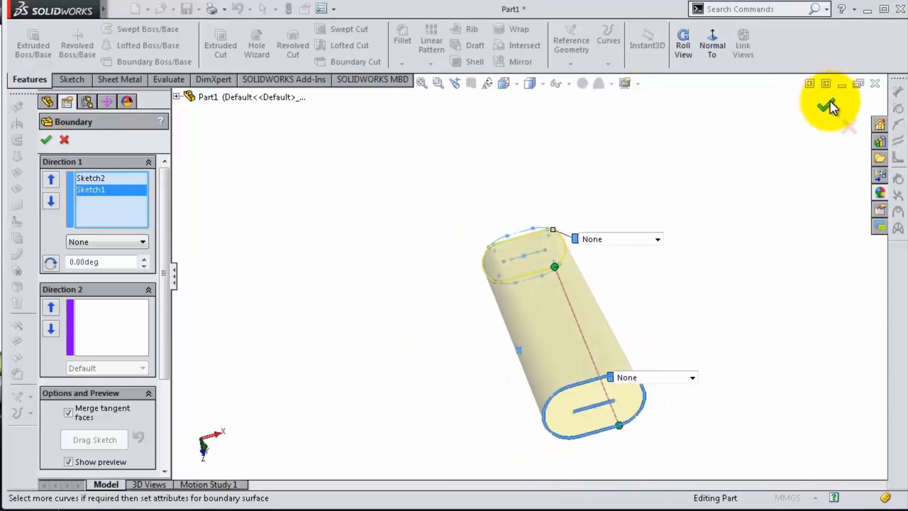
left_click(826, 105)
Step: Apply a light pinkish-purple colour from the standard swatches to the whole part
middle_click_drag(681, 283, 608, 374)
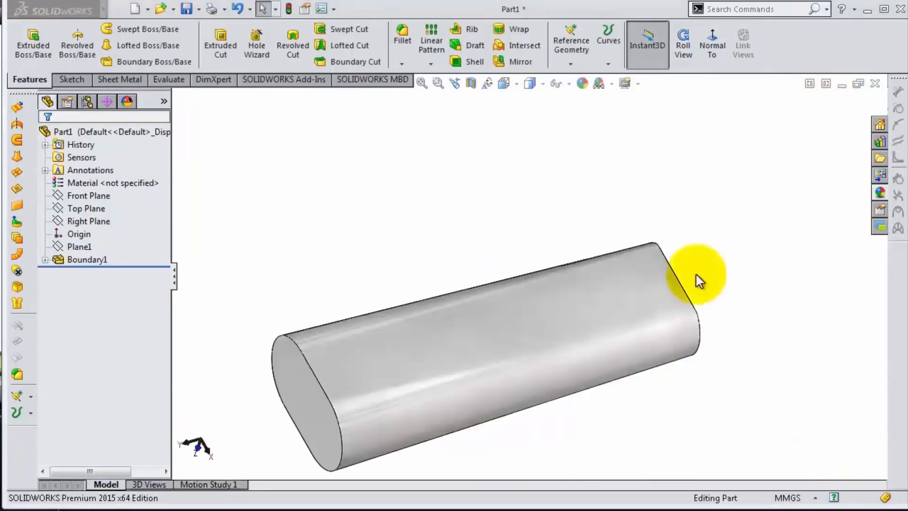
left_click(583, 84)
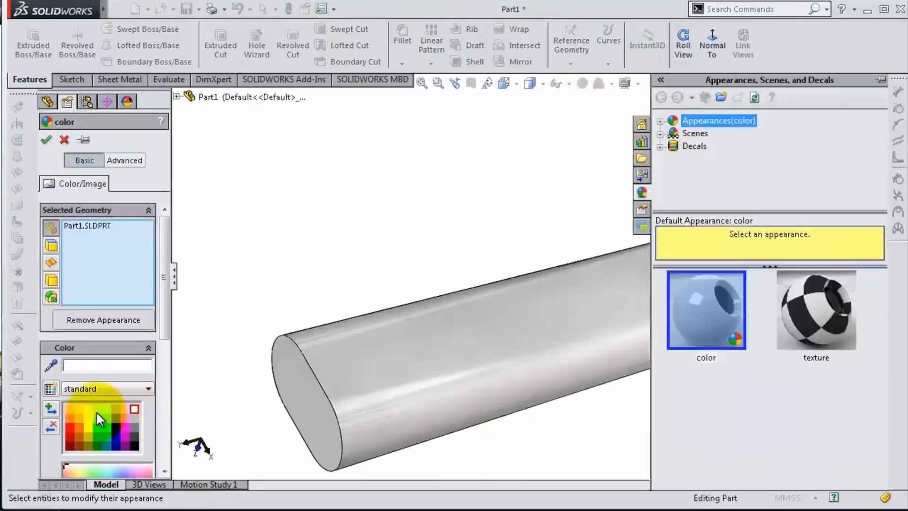
left_click(125, 409)
left_click(47, 141)
Step: Fillet the edges of the solid's smaller end face with a 2 mm radius
middle_click_drag(588, 416, 660, 399)
left_click(403, 36)
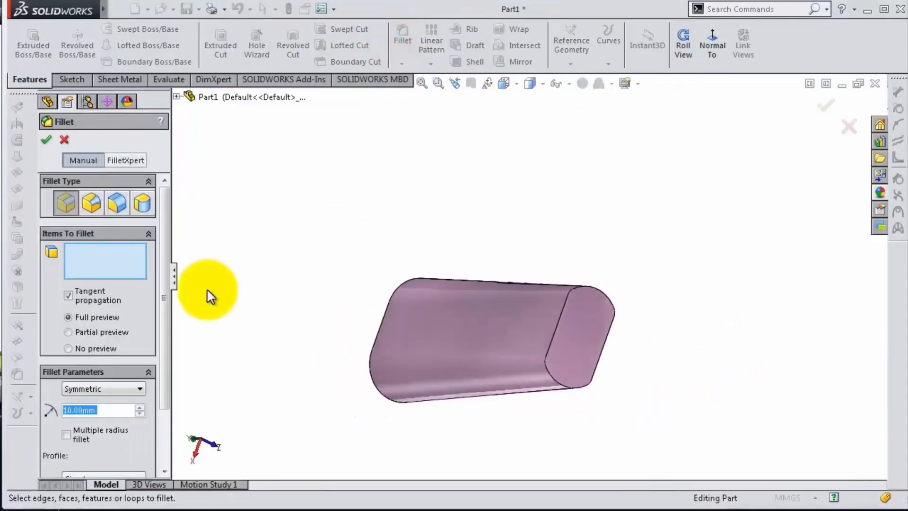
left_click(558, 314)
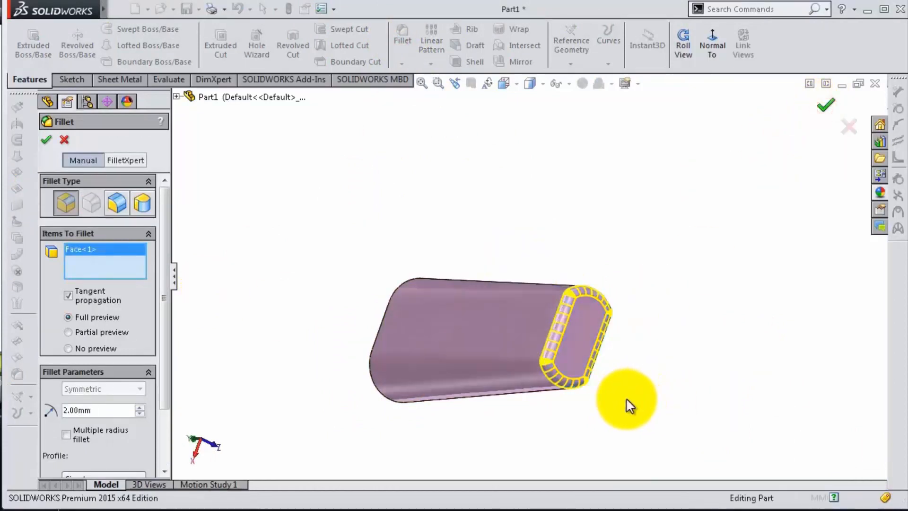
right_click(628, 399)
Step: Open a new sketch on the flat face of the filleted smaller end, viewed normal to the sketch
middle_click_drag(628, 398, 610, 322)
scroll(605, 312, "down", 5)
scroll(586, 253, "up", 2)
left_click(592, 250)
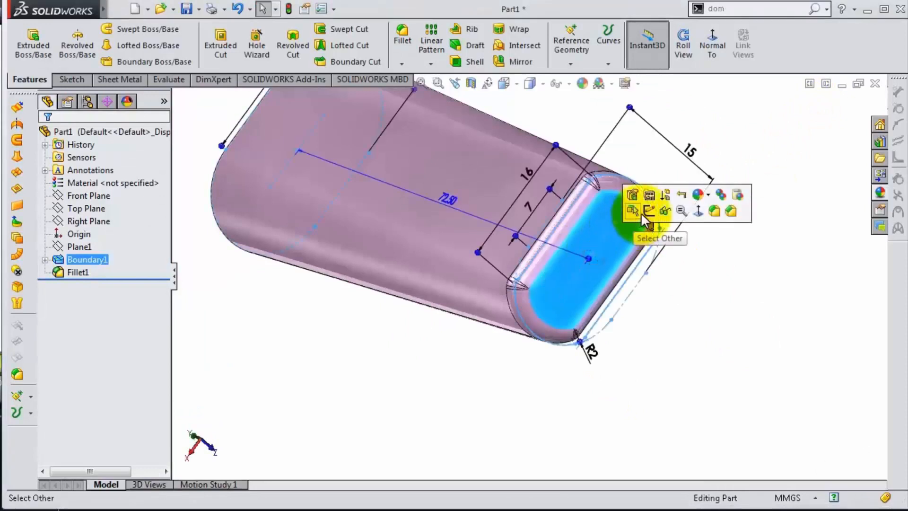
left_click(647, 211)
left_click(584, 48)
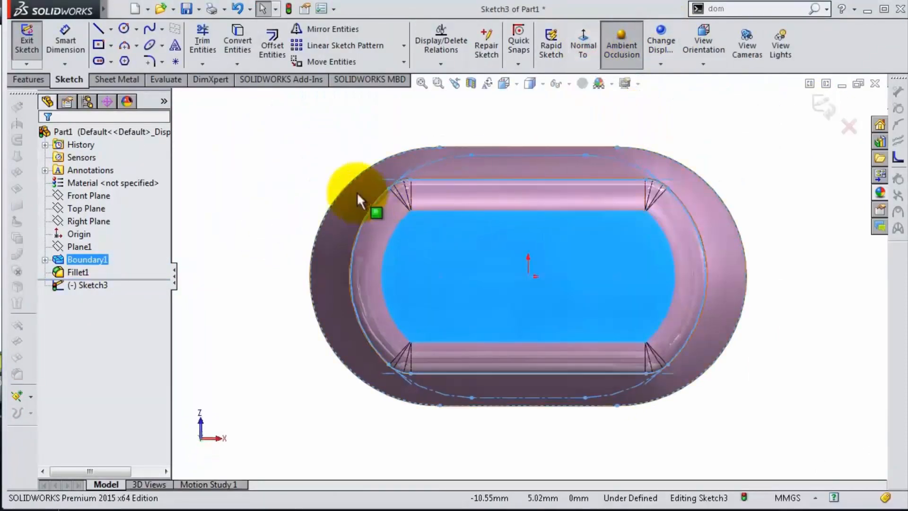
Step: Sketch a center rectangle about 12.6 mm wide and 5.6 mm high around the origin on the end face
left_click(99, 45)
left_click_drag(526, 277, 431, 240)
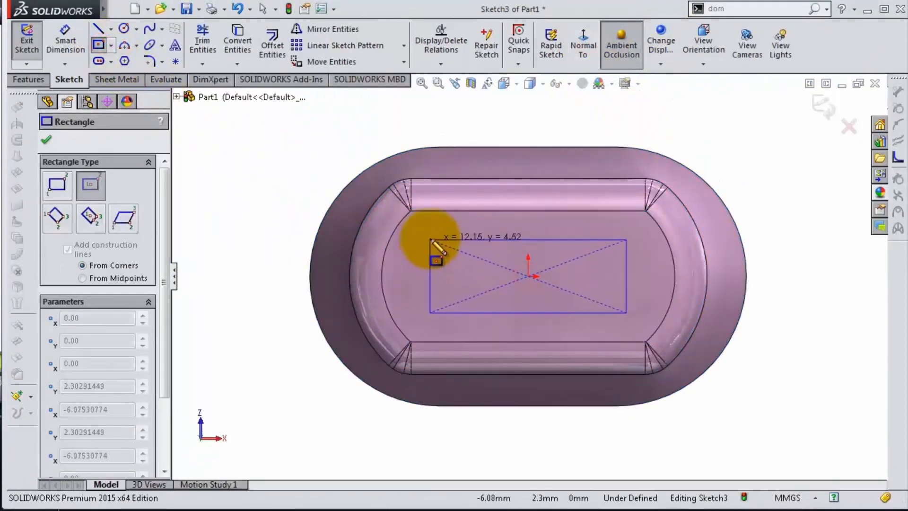
left_click(426, 231)
Step: Dimension the center rectangle to 12.75 mm wide and 4.25 mm high
key("s")
left_click(470, 247)
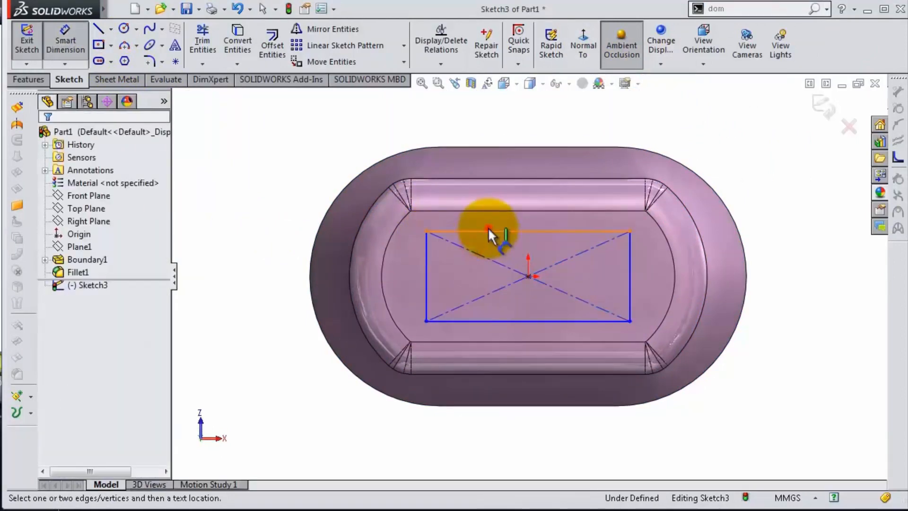
left_click(488, 230)
left_click(501, 124)
type("12.75")
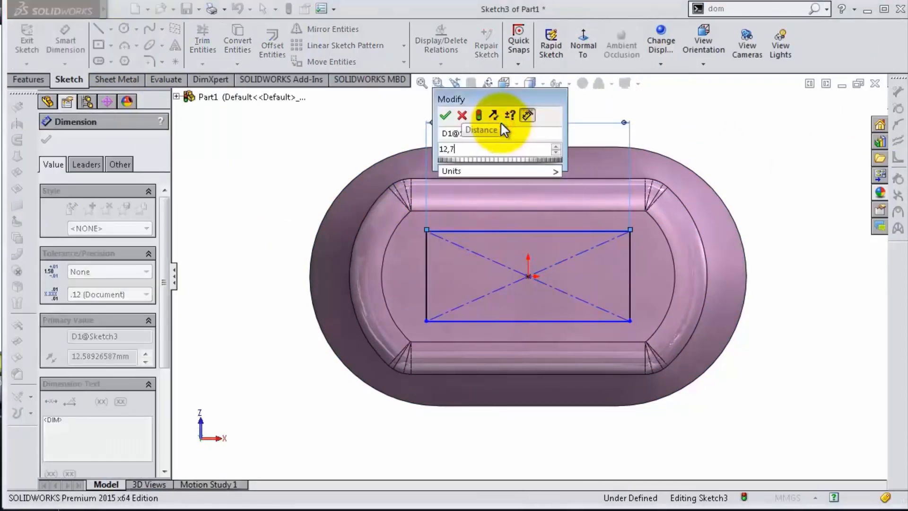
key("Return")
left_click(425, 260)
left_click(286, 277)
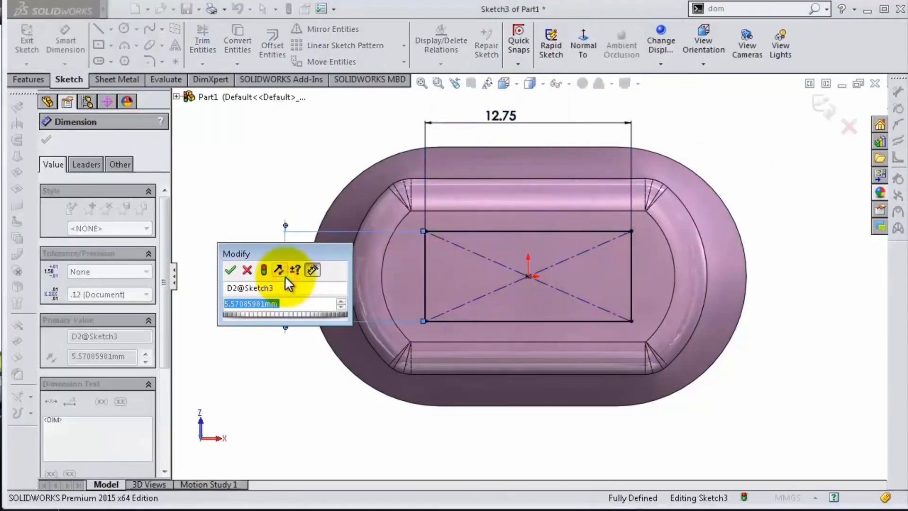
type("4,25")
key("Return")
key("Escape")
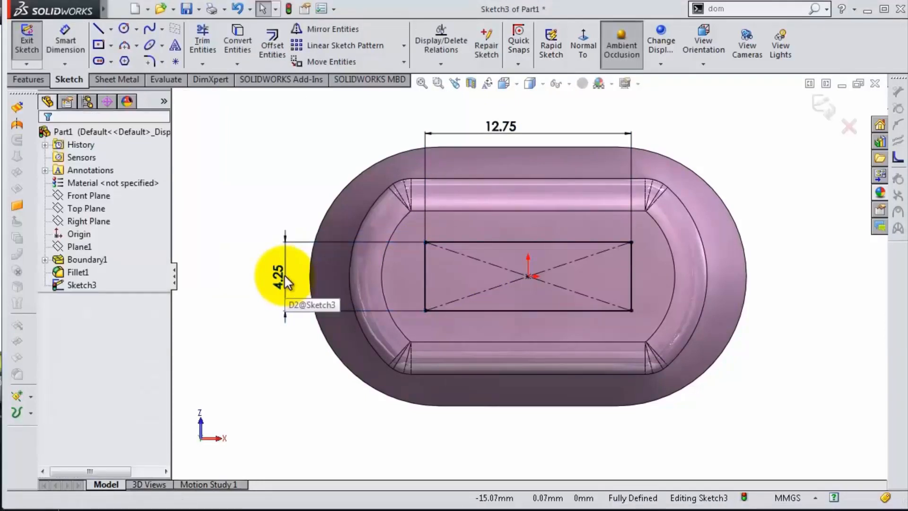
Step: Convert the rectangle's two short vertical sides to construction geometry
left_click(424, 269)
left_click(478, 227)
left_click(630, 270)
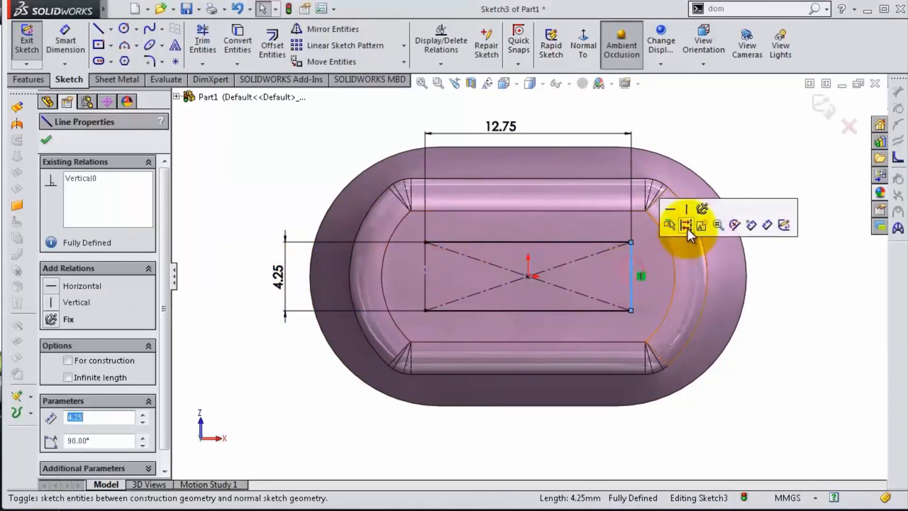
left_click(686, 227)
Step: Close both rectangle ends with outward-bulging three-point arcs of about 3 mm radius between the corners
left_click(124, 46)
left_click(425, 242)
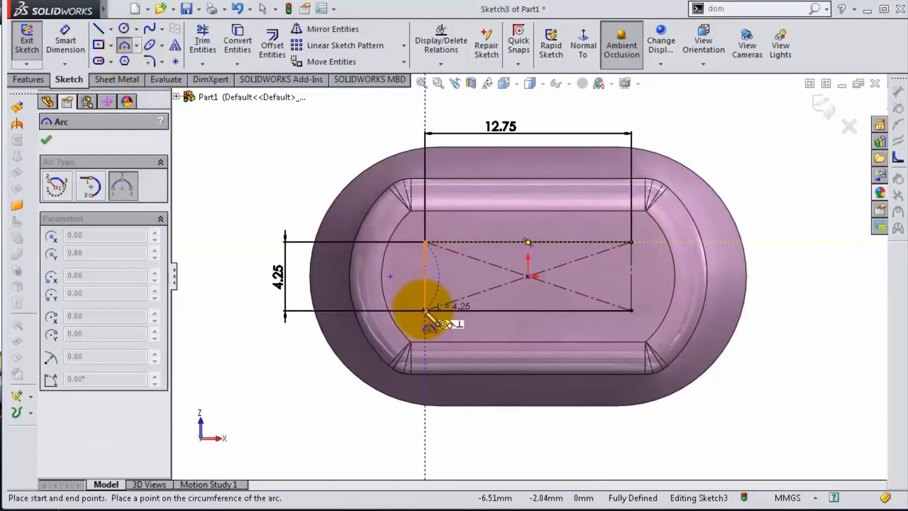
left_click(411, 276)
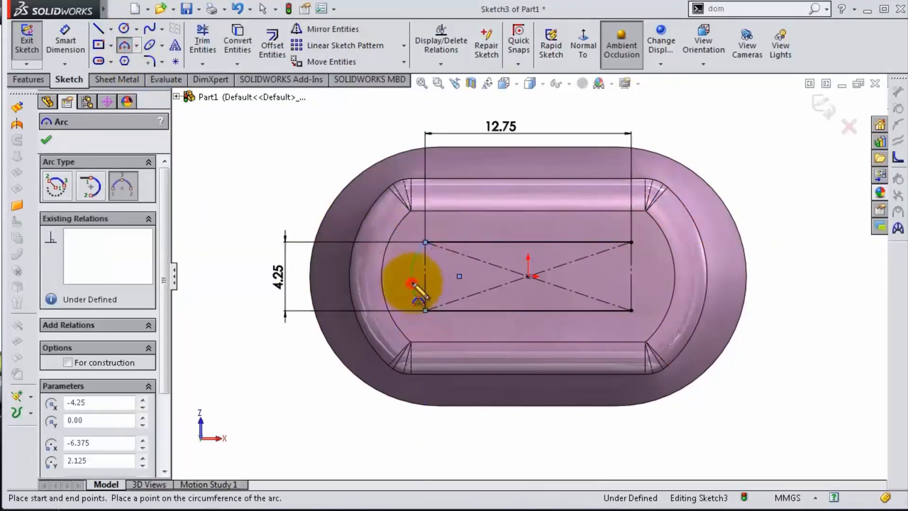
left_click(632, 242)
left_click(643, 290)
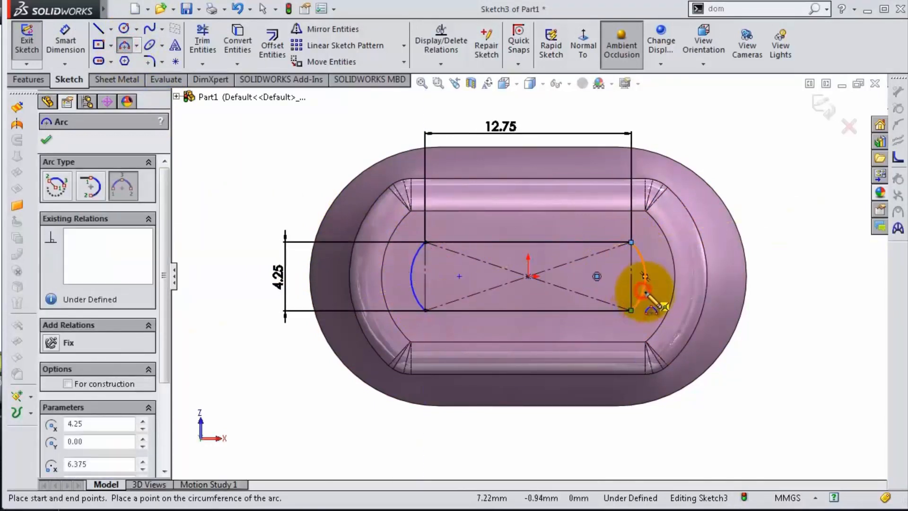
Step: Dimension both end arcs with a radius of 3.5 mm
left_click(66, 40)
left_click(413, 260)
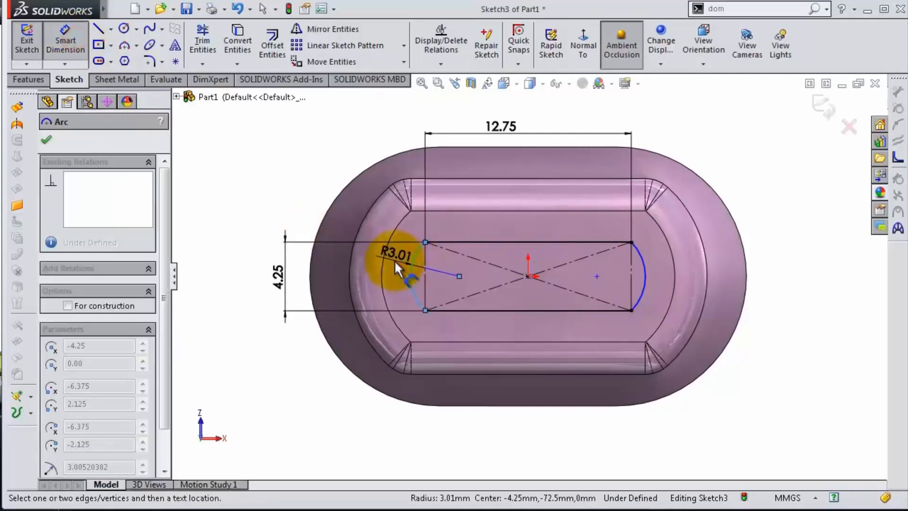
left_click(393, 268)
type("3.5")
key("Return")
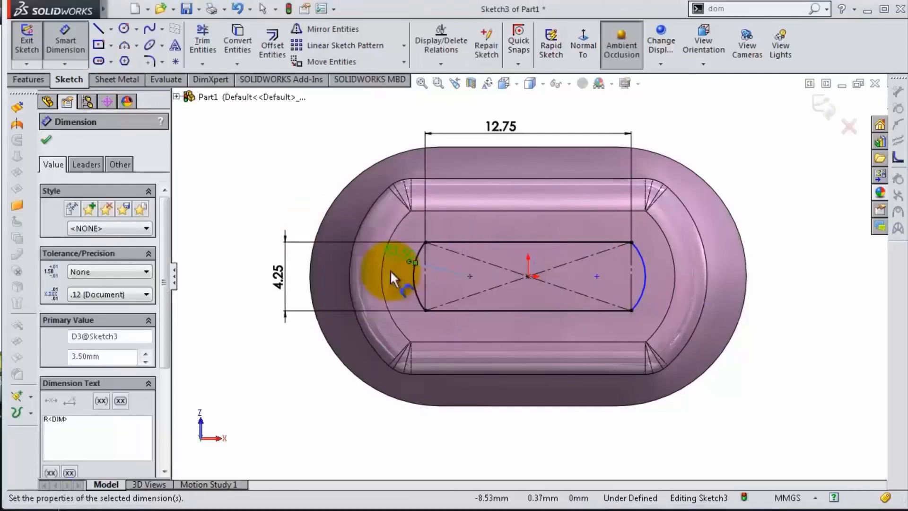
left_click(644, 270)
left_click(776, 247)
type("3.5")
key("Return")
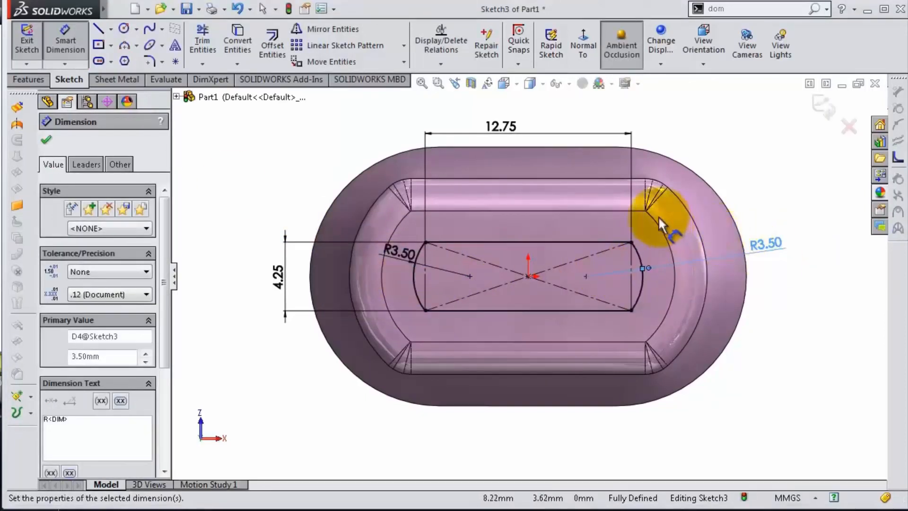
Step: Cut the arc-ended pocket sketch 2.5 mm deep into the smaller end face with a blind extruded cut
key("f")
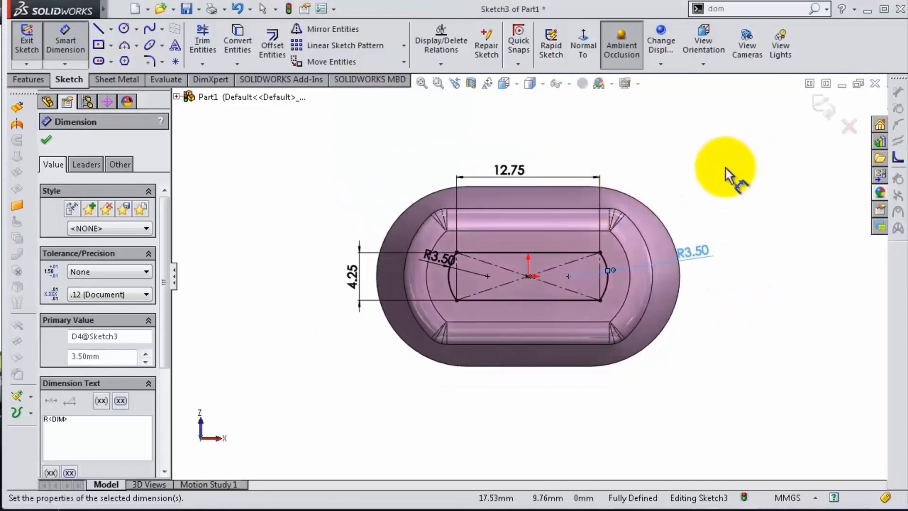
left_click(50, 80)
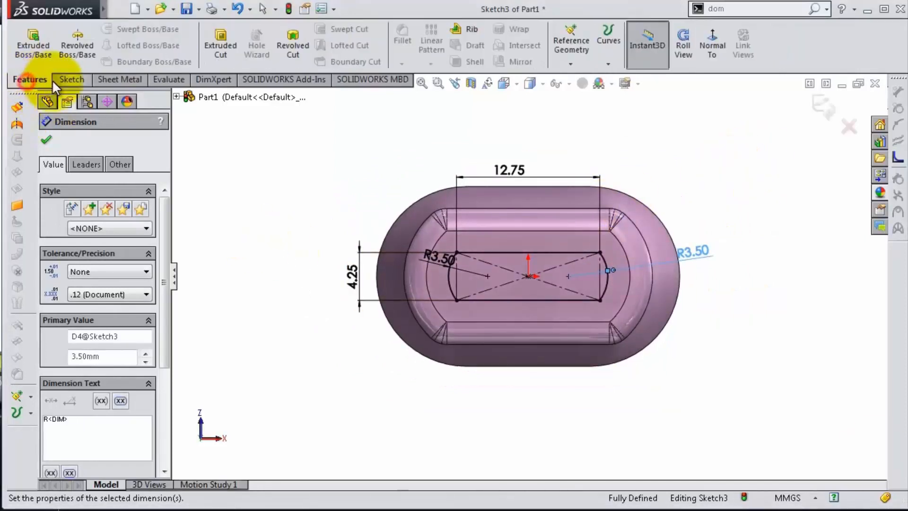
left_click(228, 43)
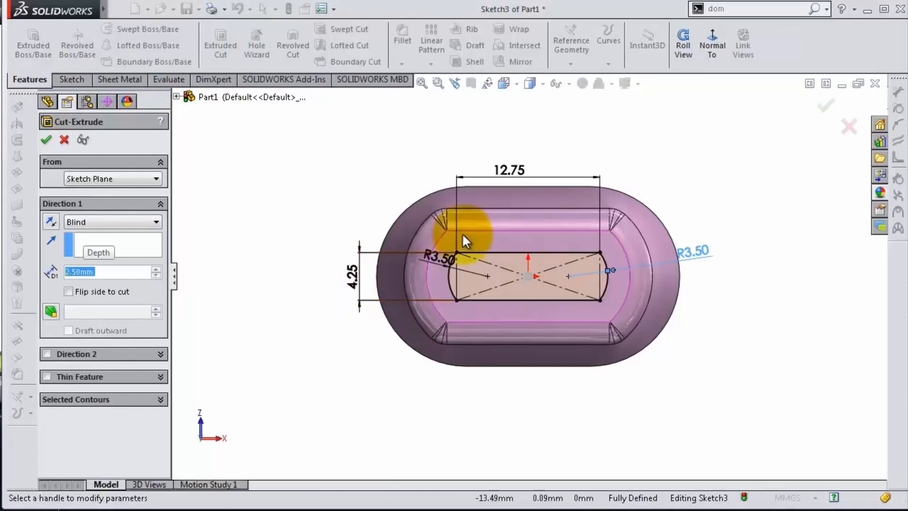
left_click(826, 105)
middle_click_drag(766, 183, 663, 253)
left_click(360, 193)
scroll(448, 333, "down", 3)
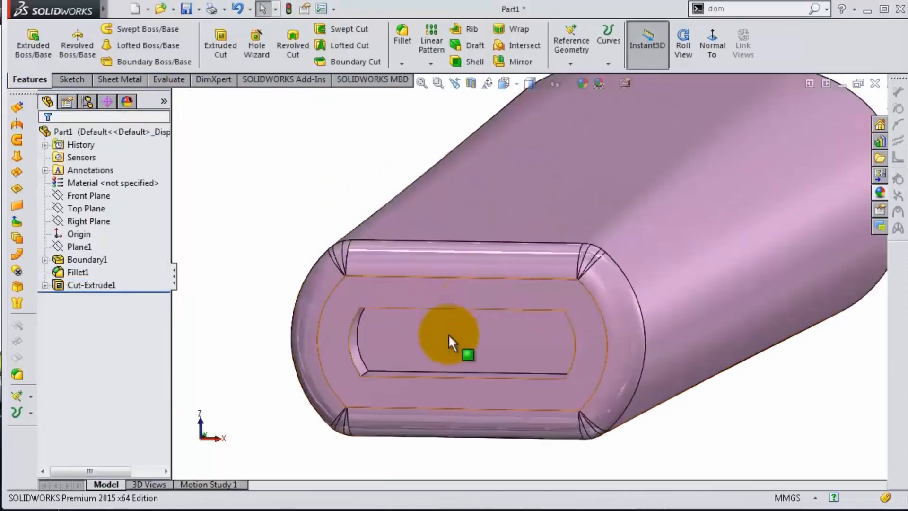
Step: Fillet the four short corner edges inside the arc-ended pocket with a 1 mm radius
scroll(448, 334, "down", 2)
left_click(403, 41)
scroll(352, 359, "down", 2)
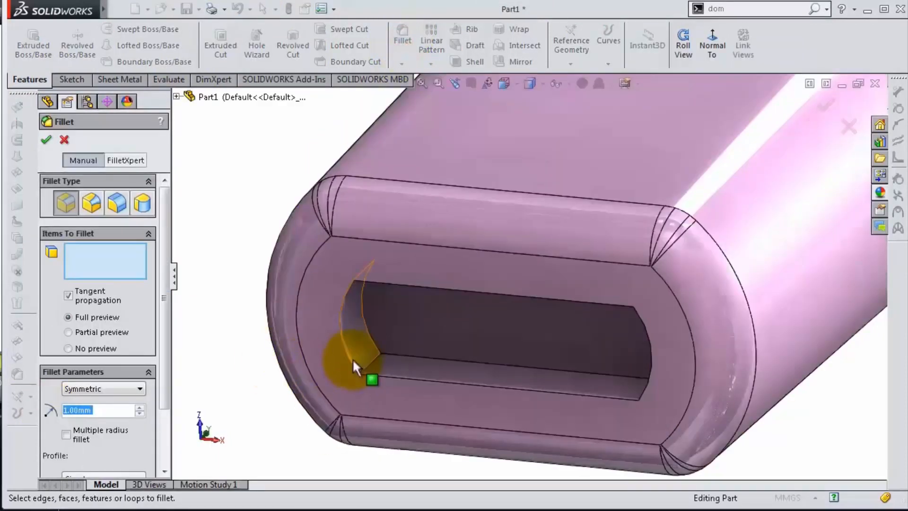
left_click(370, 363)
middle_click_drag(440, 342, 558, 365)
left_click(672, 389)
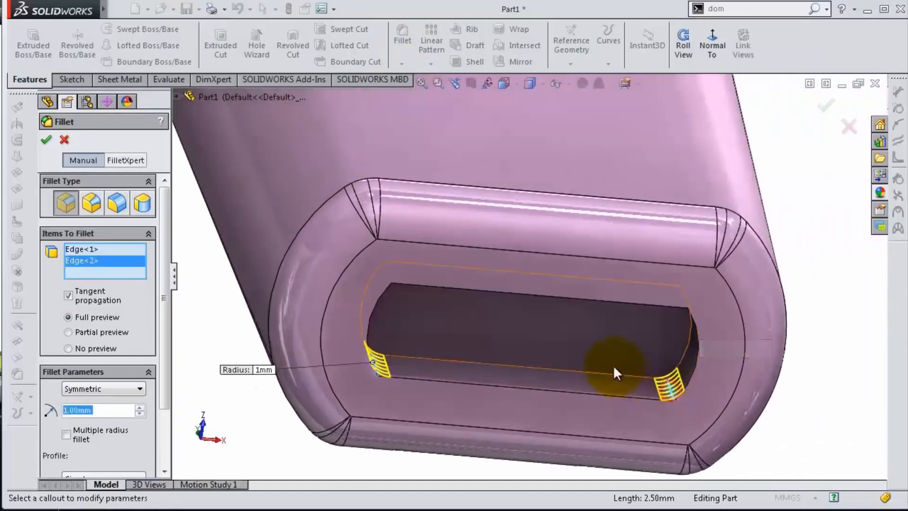
middle_click_drag(614, 365, 555, 292)
left_click(440, 304)
middle_click_drag(496, 316, 681, 304)
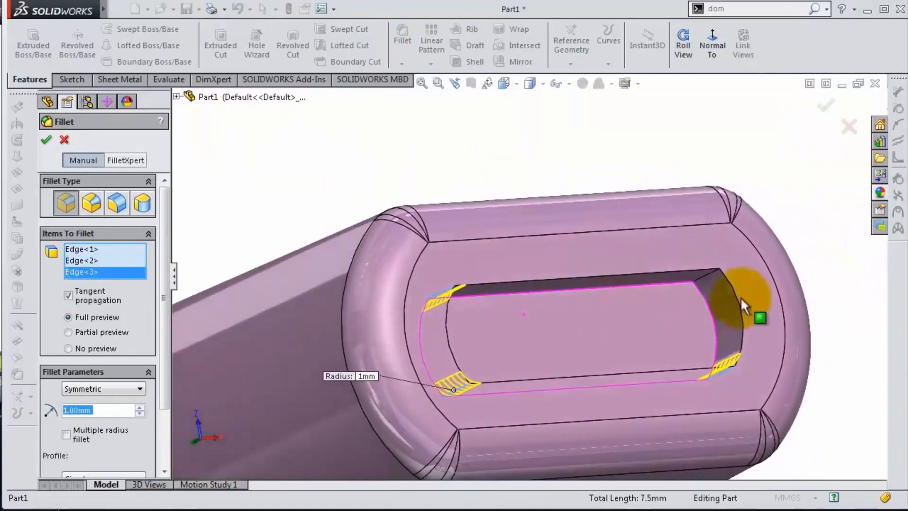
left_click(709, 274)
left_click(826, 105)
Step: Fillet the rim edges of the pocket opening with a 1 mm radius
scroll(710, 251, "up", 1)
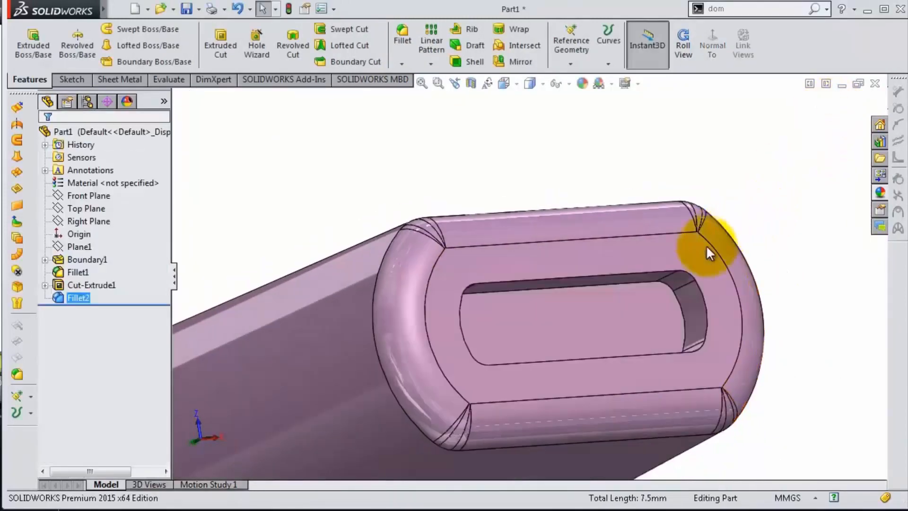
middle_click_drag(707, 253, 905, 507)
left_click(403, 36)
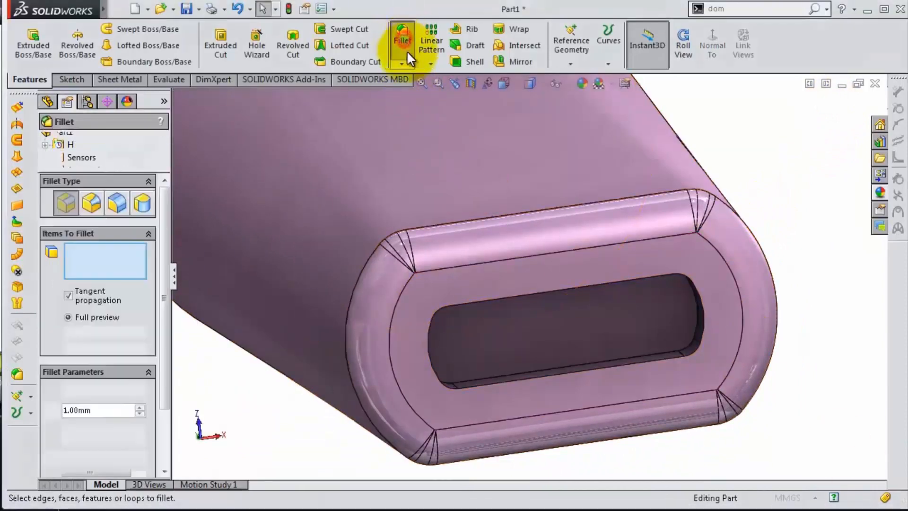
left_click(598, 360)
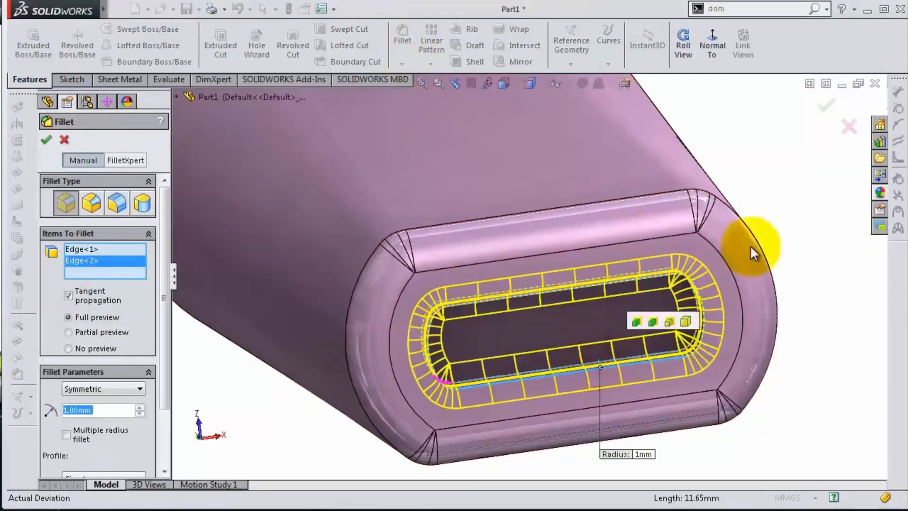
left_click(825, 104)
scroll(796, 352, "up", 2)
Step: Shell the body to a 1 mm wall thickness, removing the larger end face
middle_click_drag(791, 348, 717, 353)
left_click(780, 357)
scroll(780, 357, "up", 3)
middle_click_drag(781, 357, 723, 424)
left_click(468, 62)
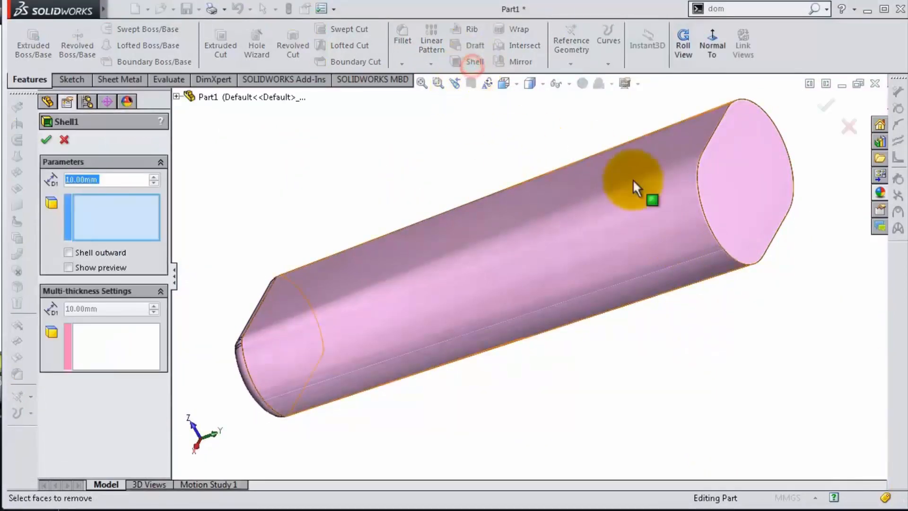
left_click(726, 211)
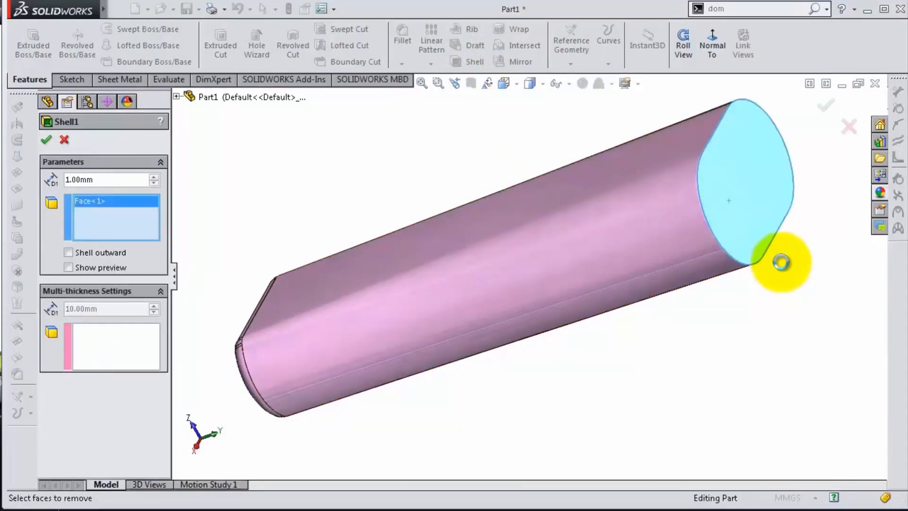
key("Return")
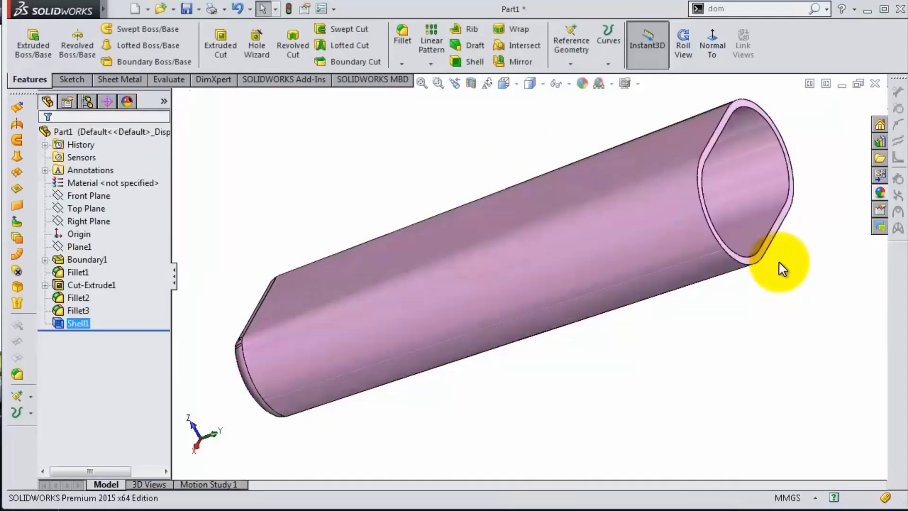
Step: Switch the model display to shaded without edges
mouse_move(776, 263)
middle_mouse_down()
mouse_move(706, 304)
mouse_move(827, 217)
mouse_move(648, 314)
mouse_move(640, 392)
mouse_move(653, 310)
mouse_move(652, 350)
mouse_move(709, 323)
mouse_move(651, 350)
middle_mouse_up()
left_click(530, 83)
left_click(532, 124)
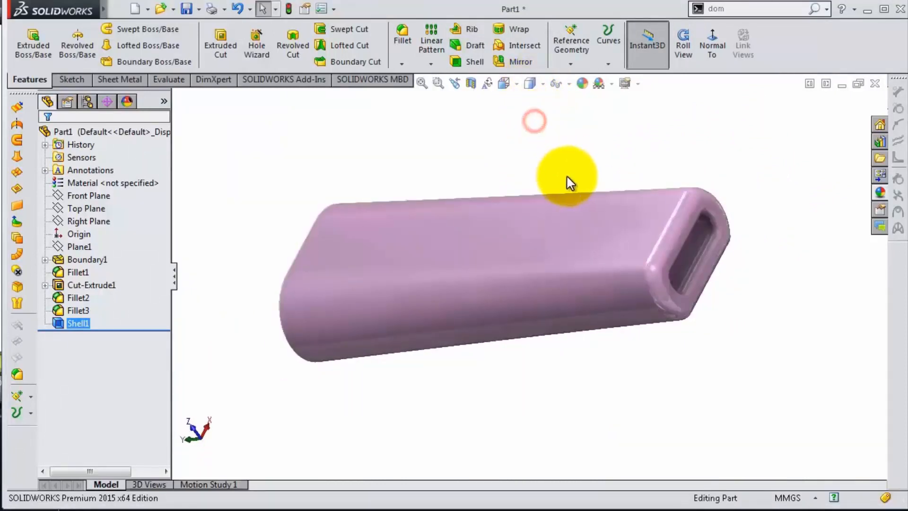
middle_click_drag(567, 183, 517, 180)
middle_click_drag(487, 217, 412, 338)
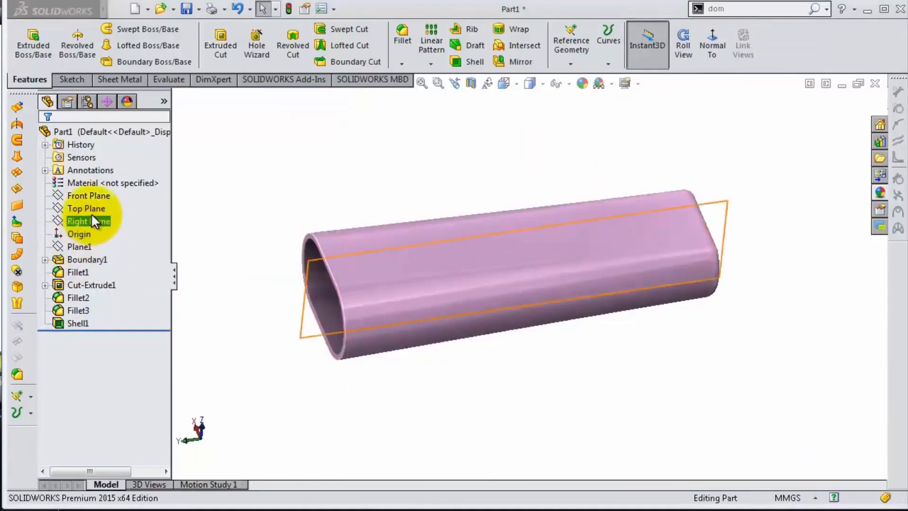
Step: Sketch a vertical centerline on the Front Plane, offset from the origin and spanning the body's full 72.5 mm length
left_click(94, 196)
left_click(101, 183)
left_click(581, 47)
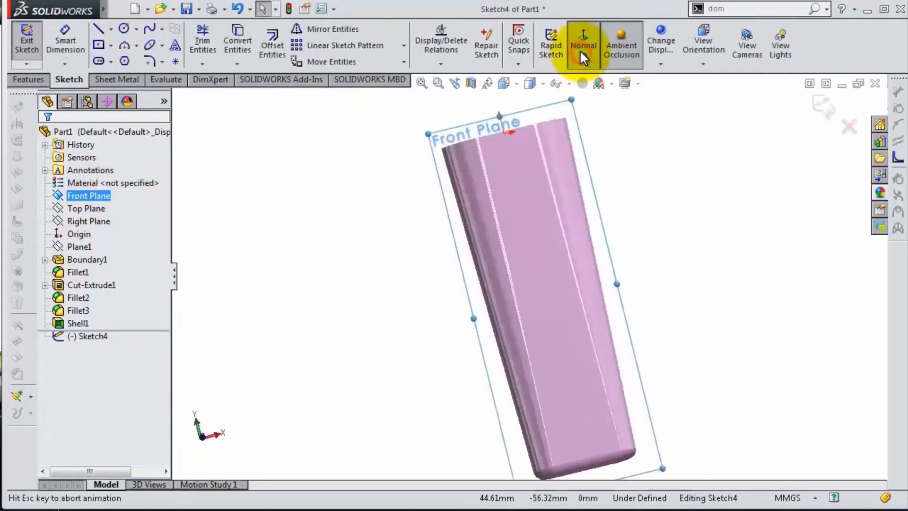
left_click(111, 29)
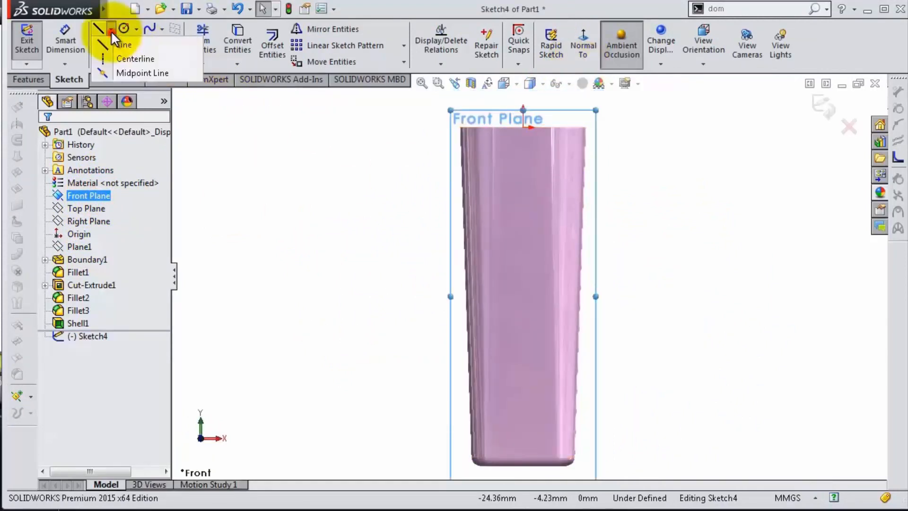
left_click(130, 57)
scroll(520, 153, "down", 2)
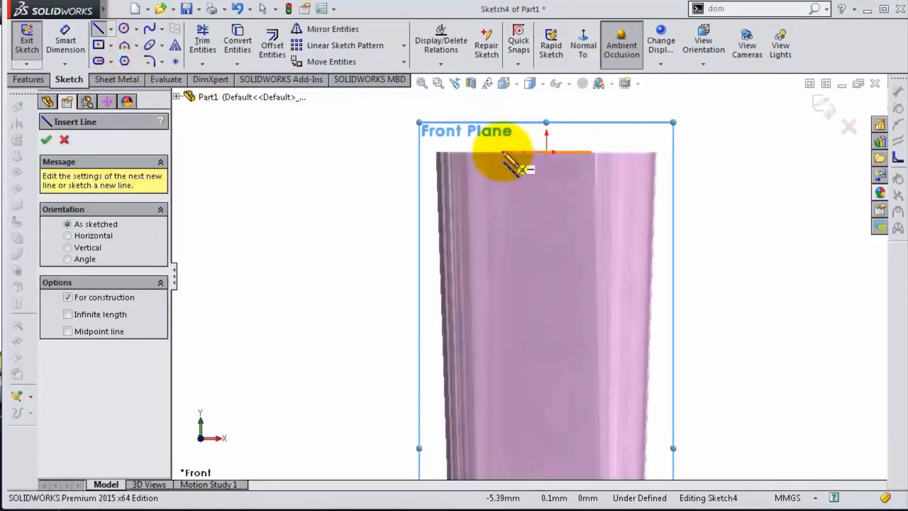
left_click(503, 153)
scroll(523, 242, "up", 3)
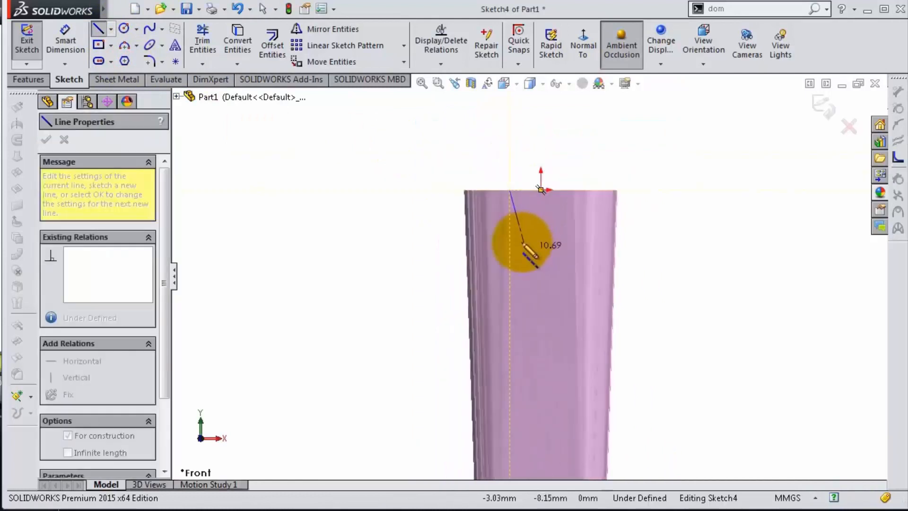
left_click(516, 414)
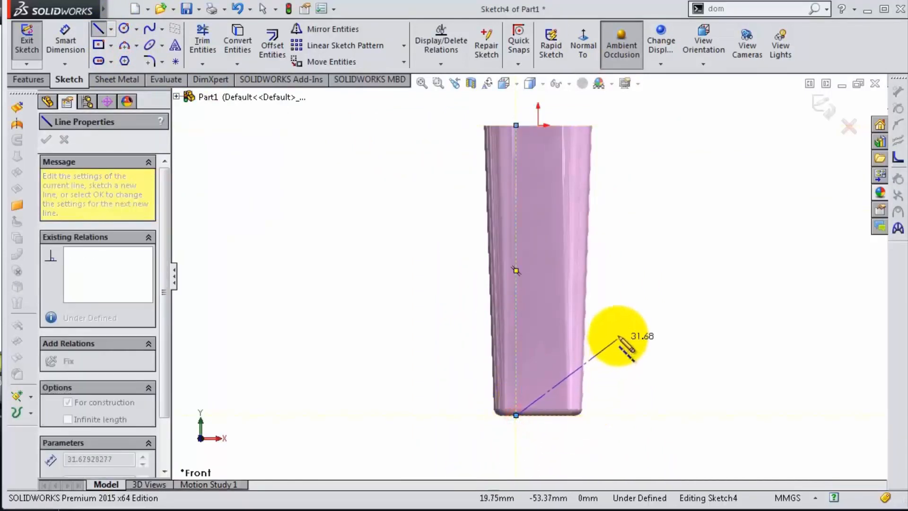
key("Escape")
scroll(615, 263, "down", 2)
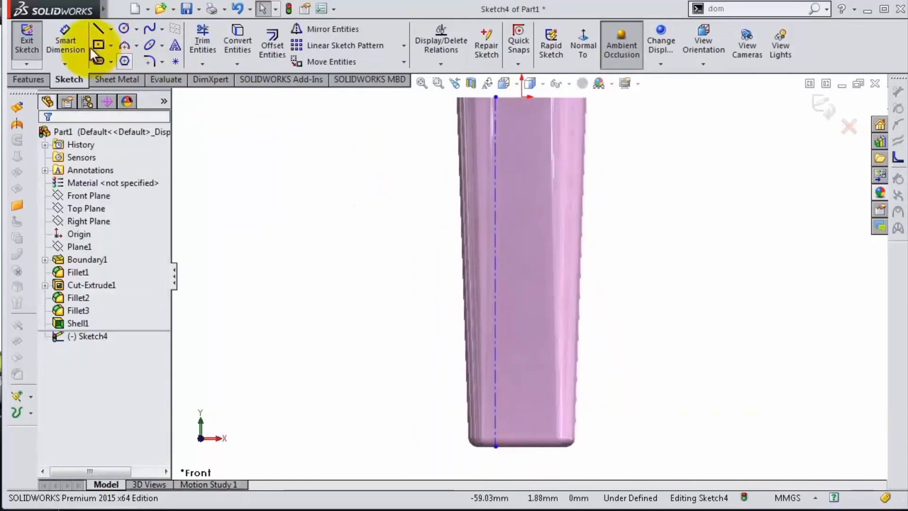
Step: Dimension the centerline's upper endpoint 4 mm horizontally from the origin
left_click(83, 46)
scroll(502, 144, "down", 2)
left_click(502, 158)
left_click(547, 157)
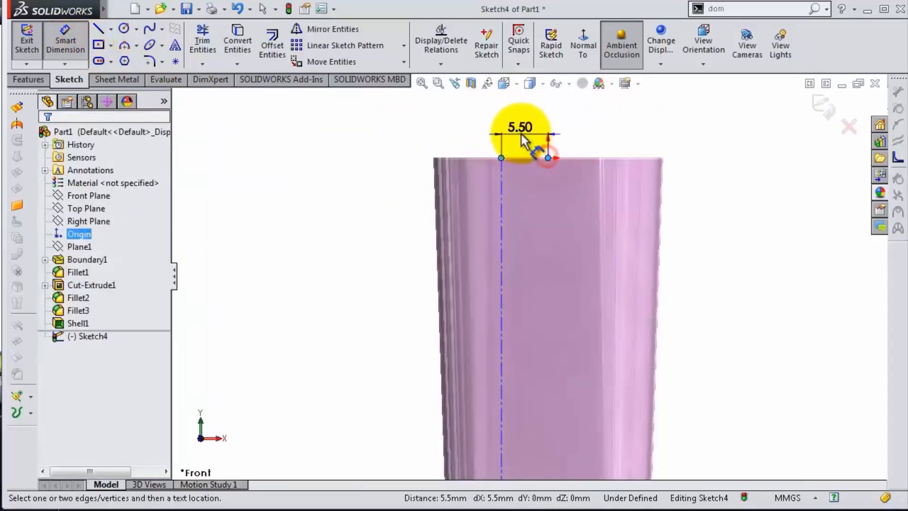
left_click(523, 124)
type("4")
key("Return")
scroll(544, 229, "up", 1)
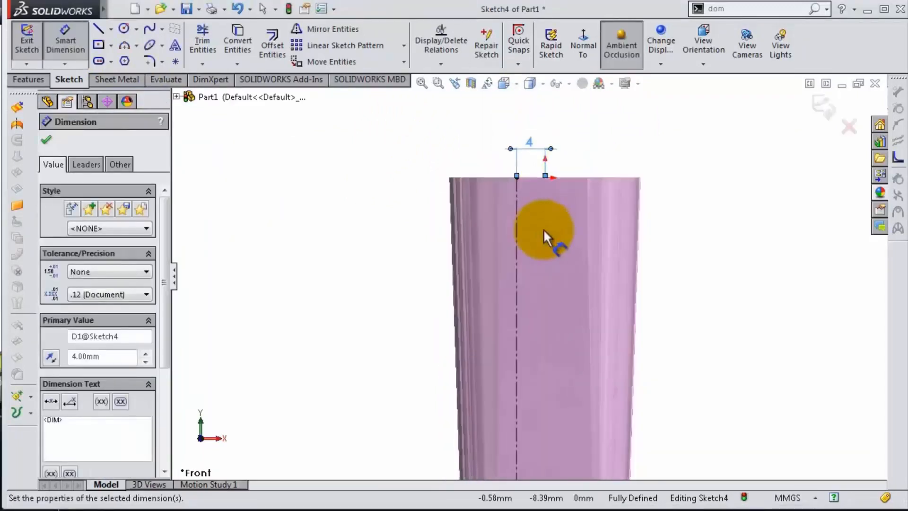
scroll(543, 229, "up", 2)
Step: Add the sketch text "SolidWorks Tutorial" along the centerline with center alignment
left_click(175, 45)
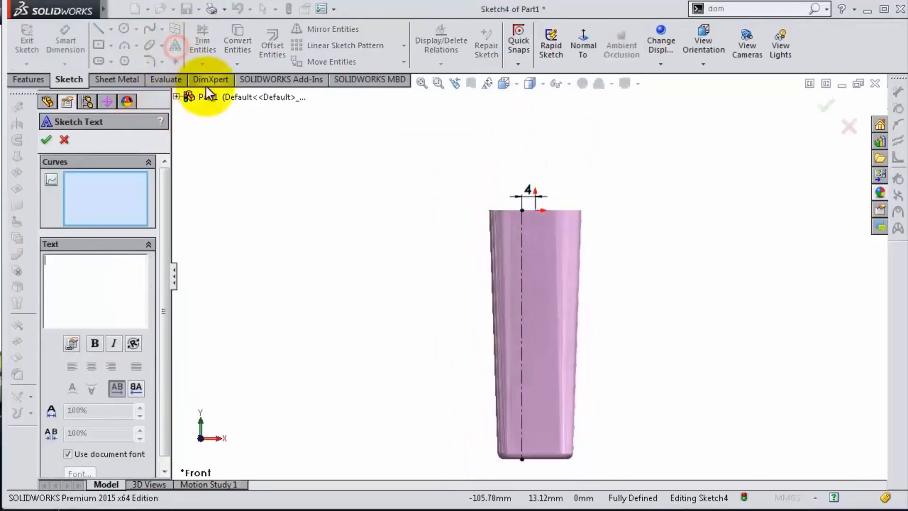
left_click(524, 238)
left_click(49, 258)
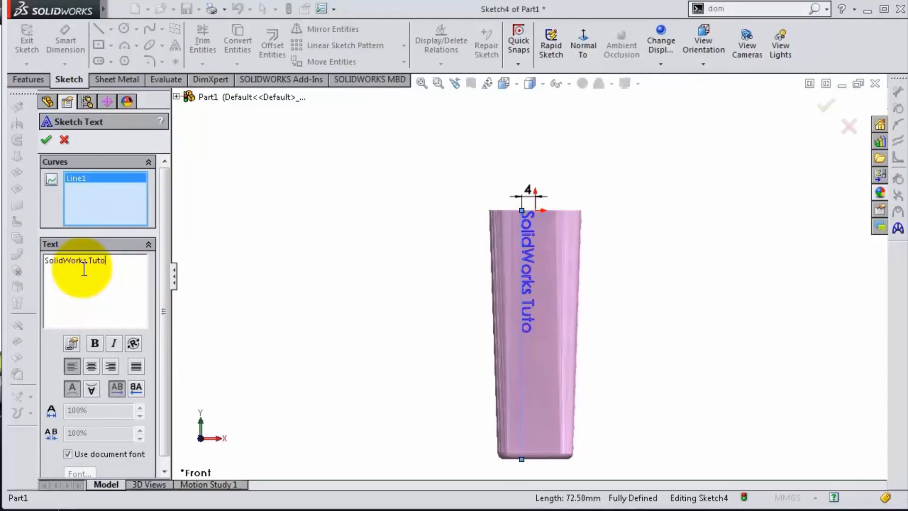
left_click(93, 364)
scroll(156, 322, "down", 1)
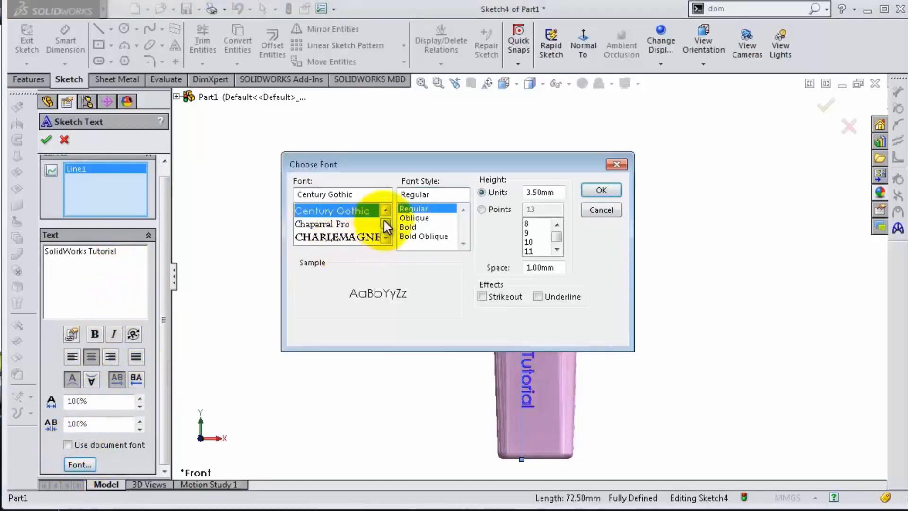
Step: Change the sketch text to "SW-TC" in the Cooper Std Black font with its height in points, and finish the sketch
scroll(384, 231, "down", 3)
left_click(357, 224)
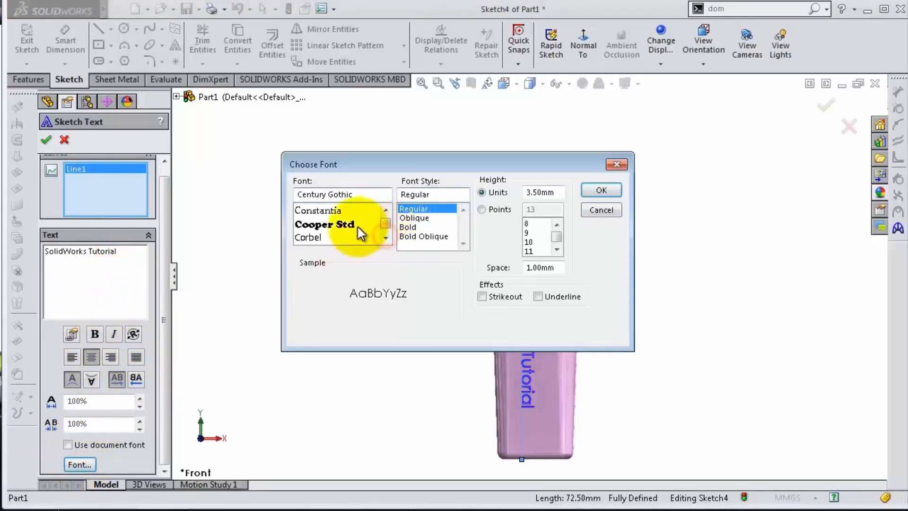
left_click(535, 248)
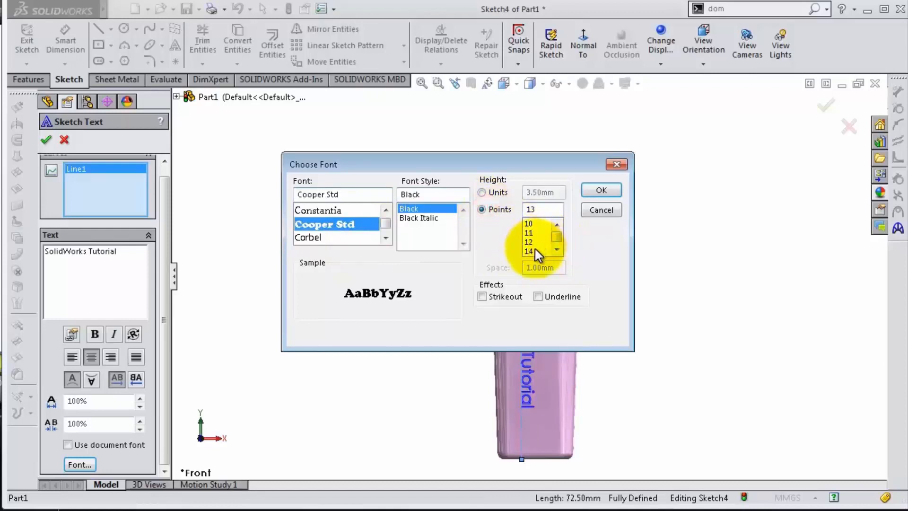
left_click(600, 190)
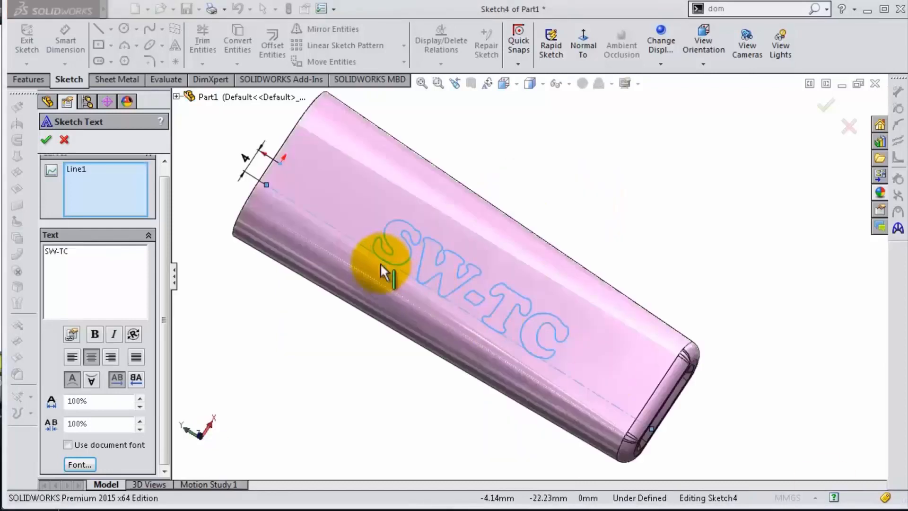
left_click(46, 140)
middle_click_drag(458, 215, 459, 193)
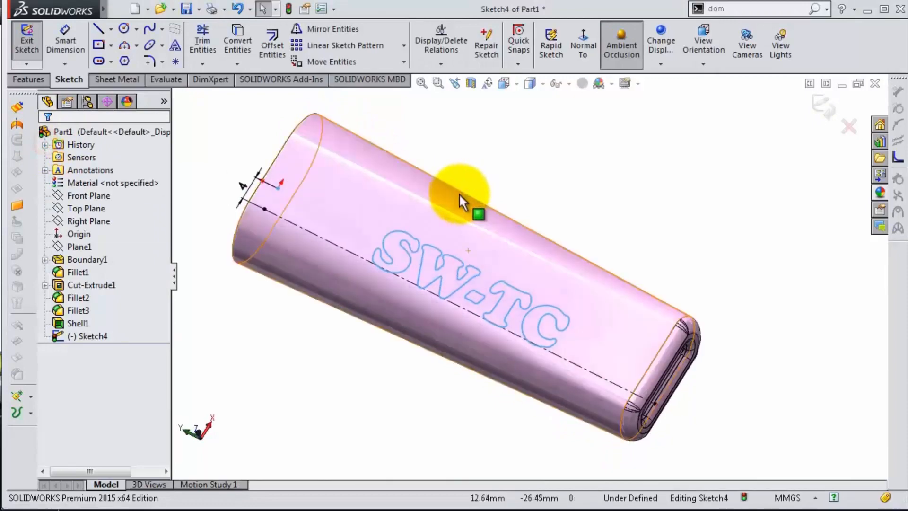
left_click(97, 336)
left_click(823, 107)
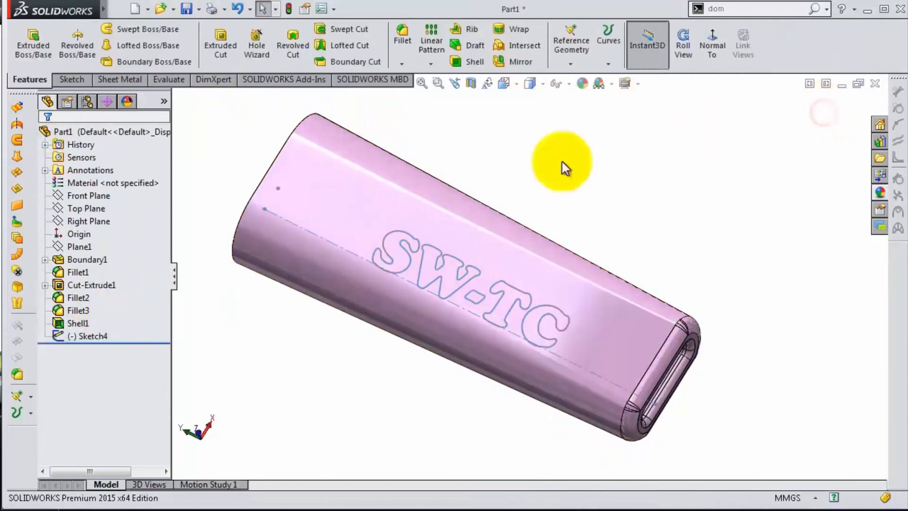
Step: Project the SW-TC text sketch onto the body's broad side face as a projection split line
left_click(608, 64)
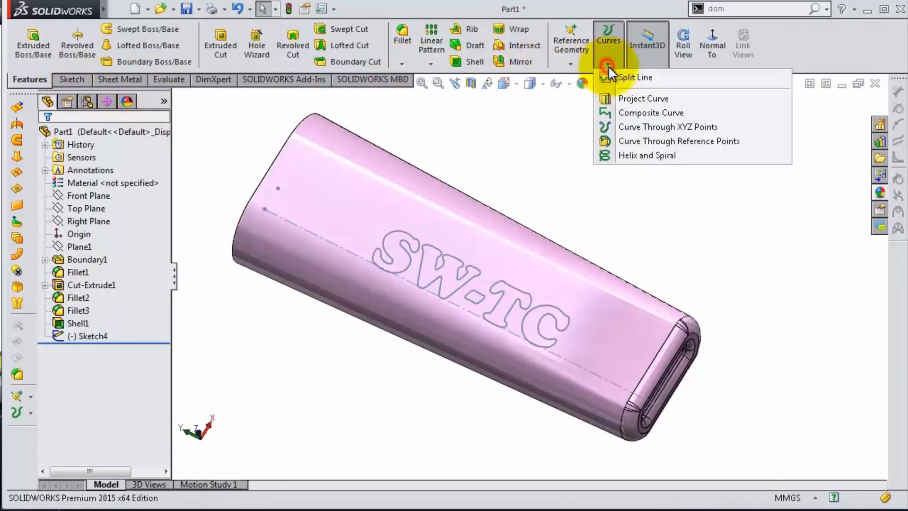
left_click(623, 75)
left_click(393, 231)
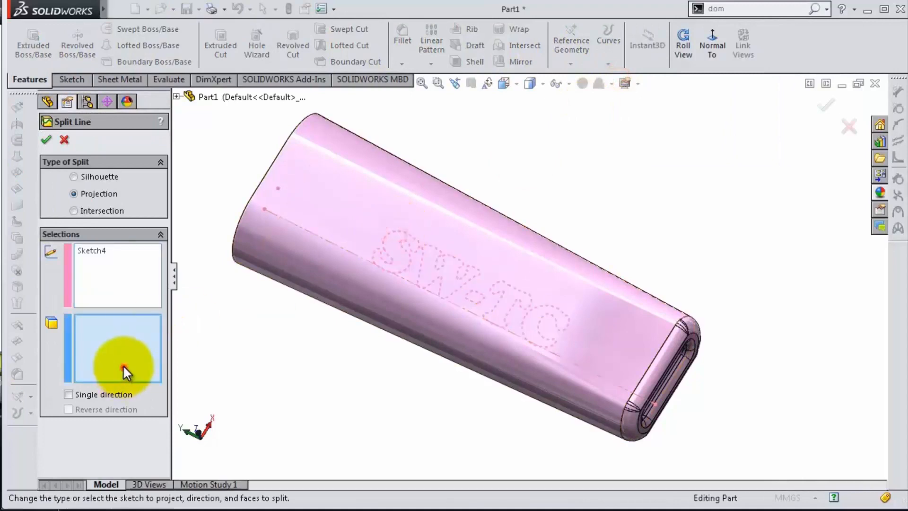
left_click(329, 199)
left_click(571, 216)
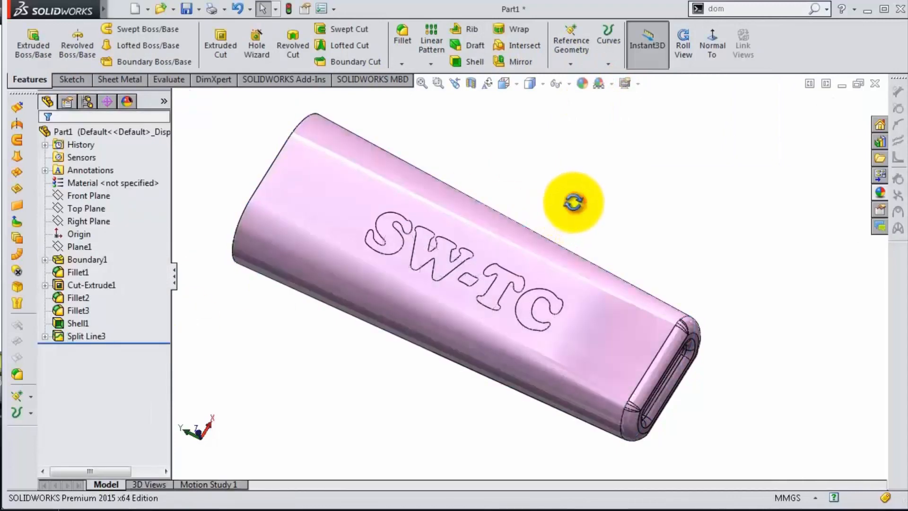
middle_click_drag(576, 203, 609, 179)
left_click(880, 193)
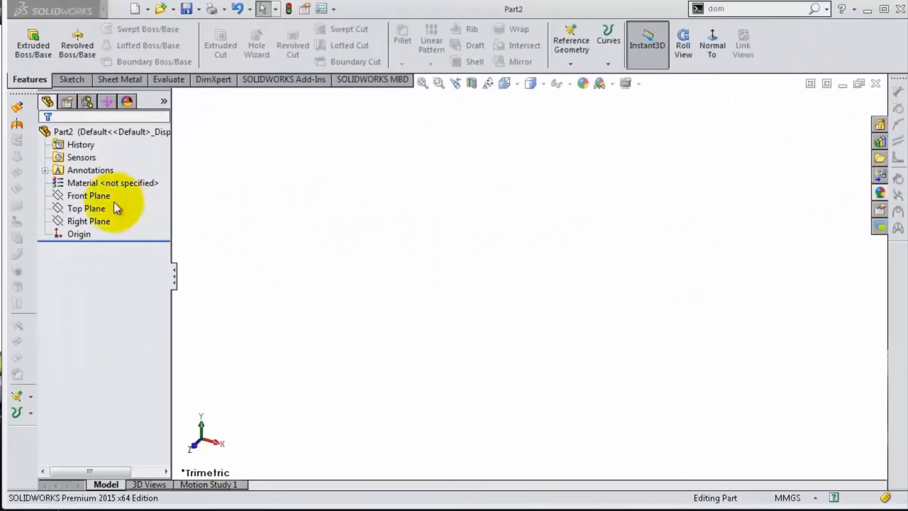
Step: Sketch a horizontal centerpoint slot on the Top Plane, centered on the origin, with about 156 mm between arc centers
left_click(110, 208)
left_click(106, 186)
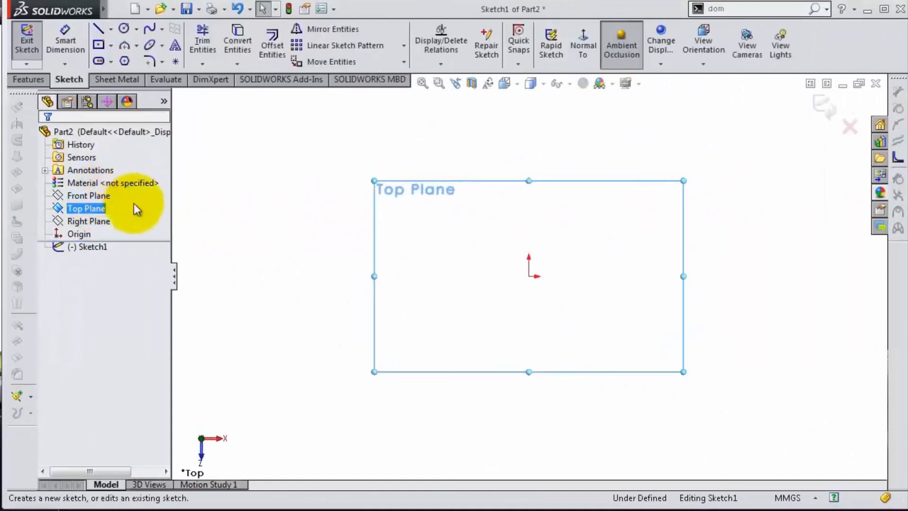
left_click(101, 61)
left_click(529, 276)
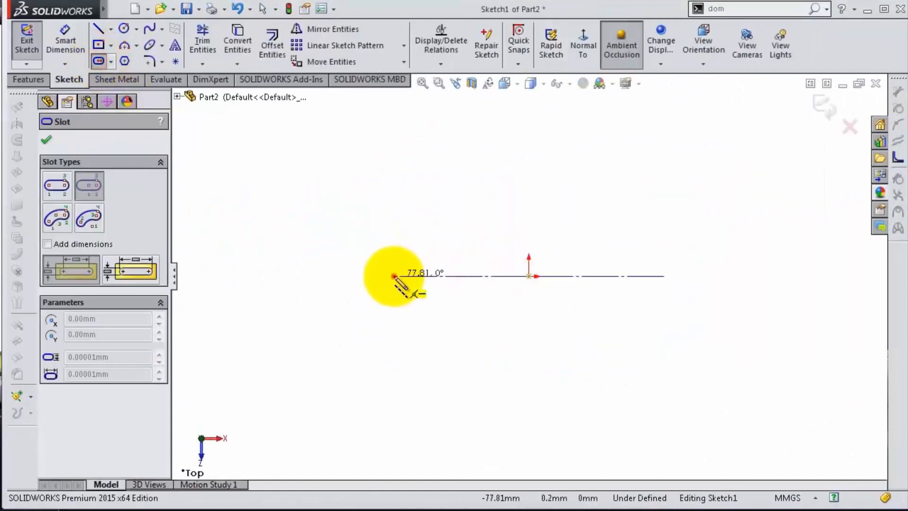
left_click(395, 276)
left_click(396, 189)
Step: Dimension the slot's upper straight edge to 11 mm
key("s")
left_click(434, 204)
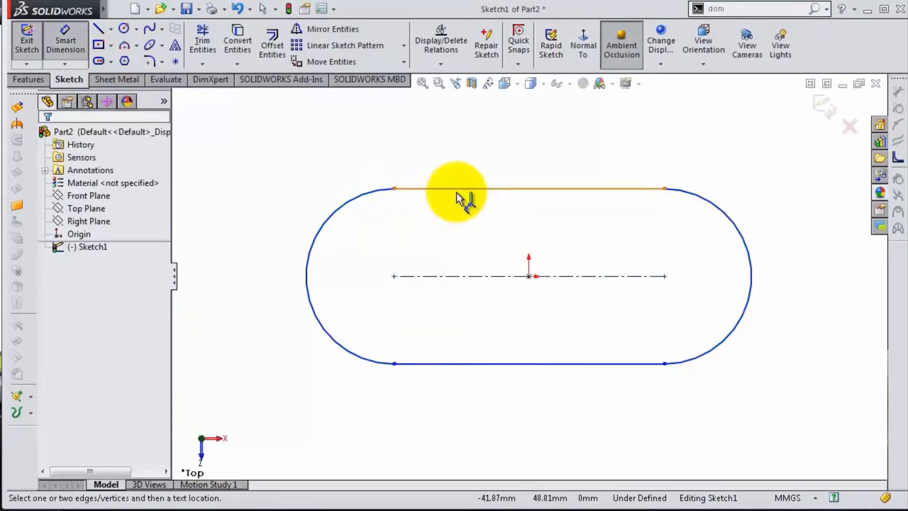
left_click(457, 196)
left_click(494, 156)
type("11")
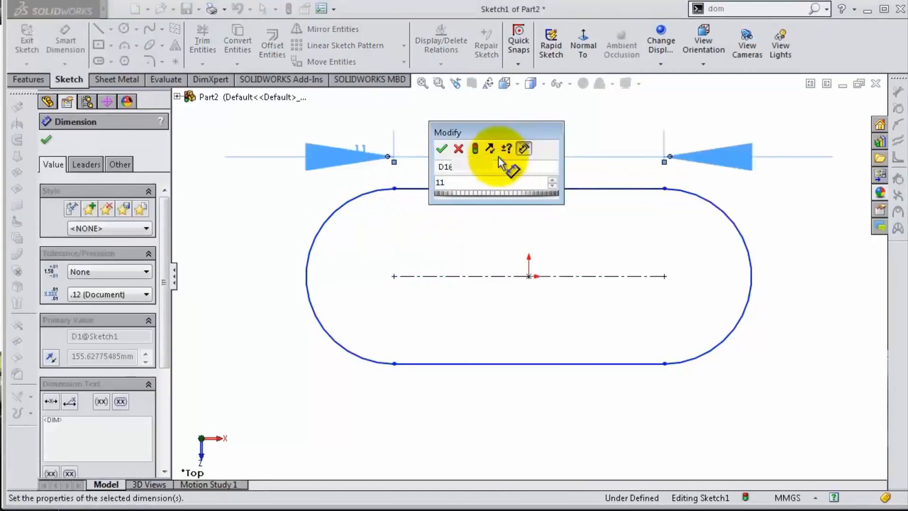
key("Return")
Step: Dimension the slot's width between its two straight edges to 16 mm
left_click(425, 189)
left_click(465, 364)
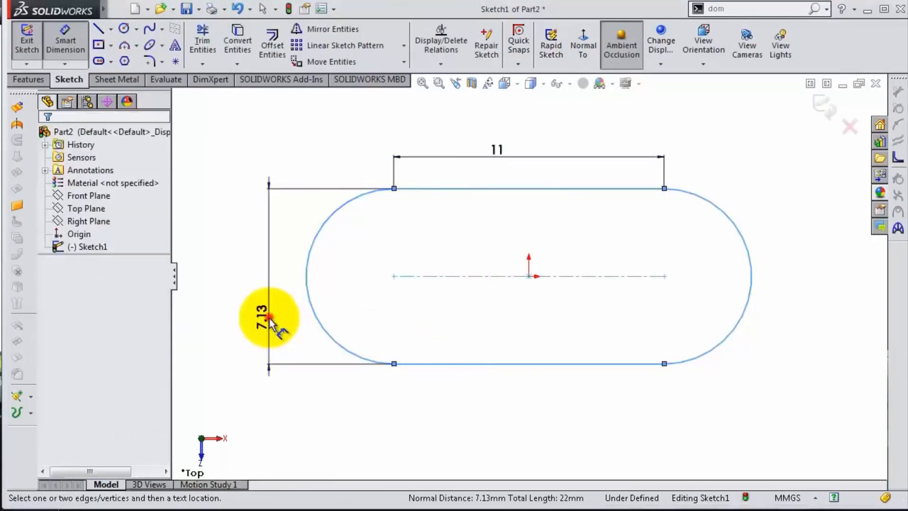
left_click(268, 317)
type("16")
key("Return")
key("f")
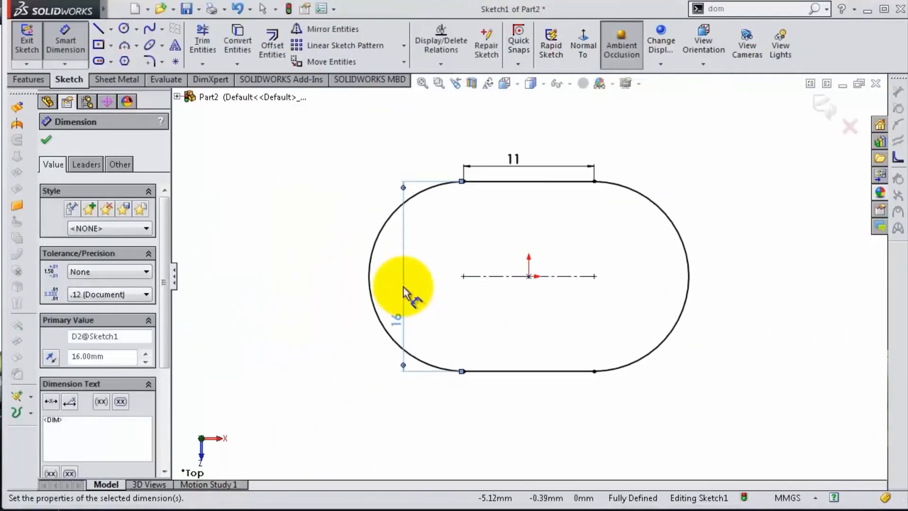
Step: Extrude the slot profile as a 1.25 mm blind boss from the sketch plane
left_click(22, 81)
left_click(32, 47)
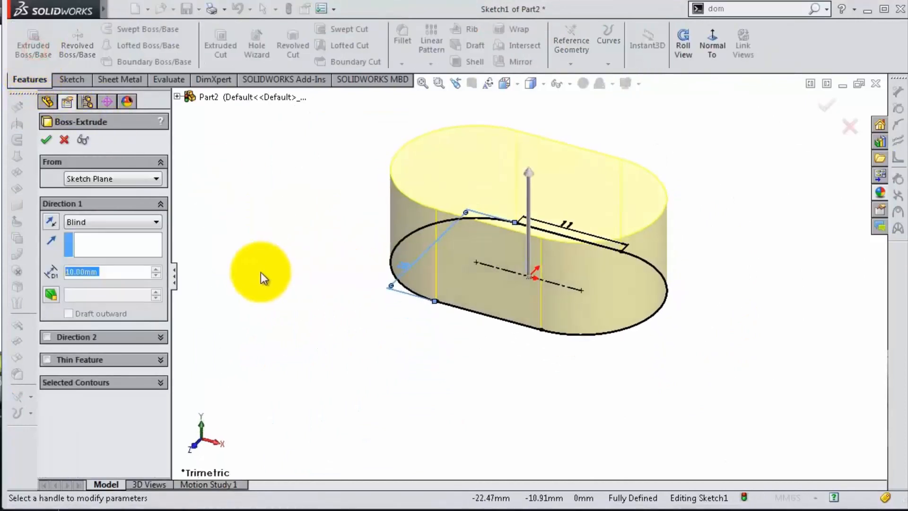
type("1")
key("Return")
left_click(827, 105)
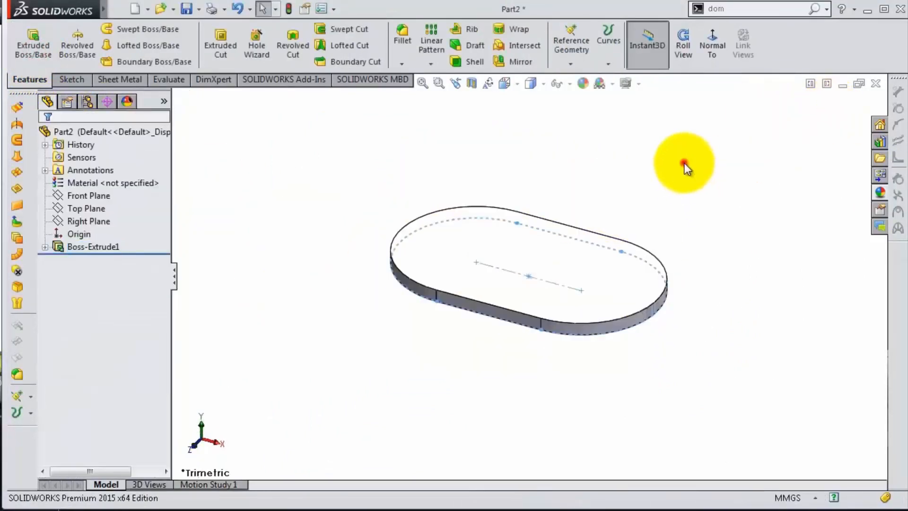
Step: Sketch on the slot plate's upper face and offset its outline 1.5 mm inward
left_click(558, 303)
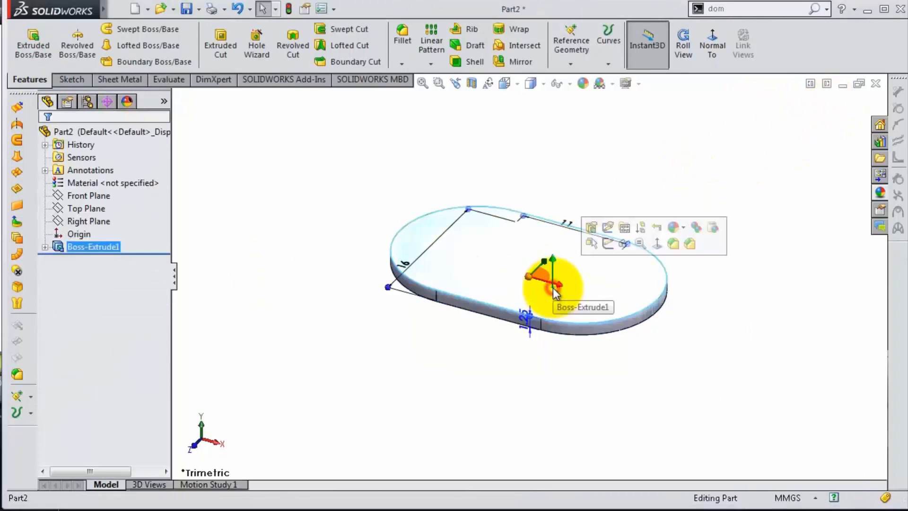
left_click(610, 246)
left_click(584, 49)
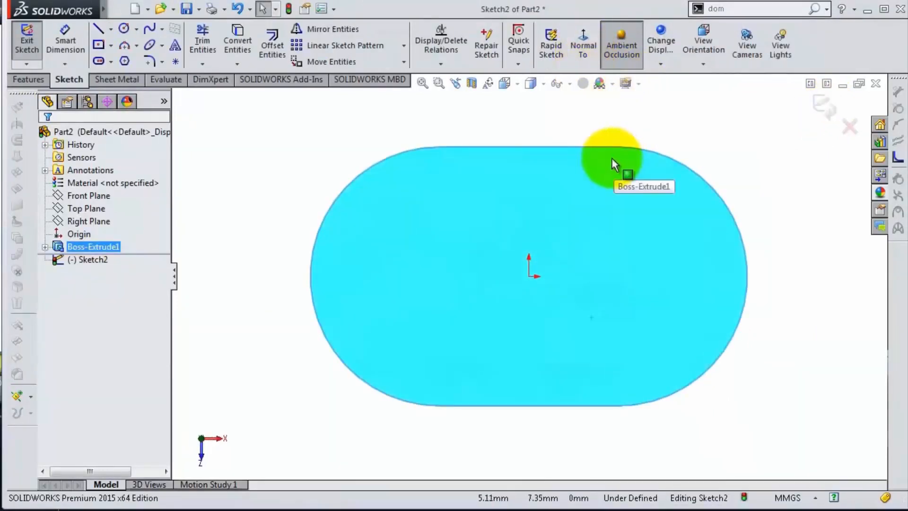
left_click(273, 42)
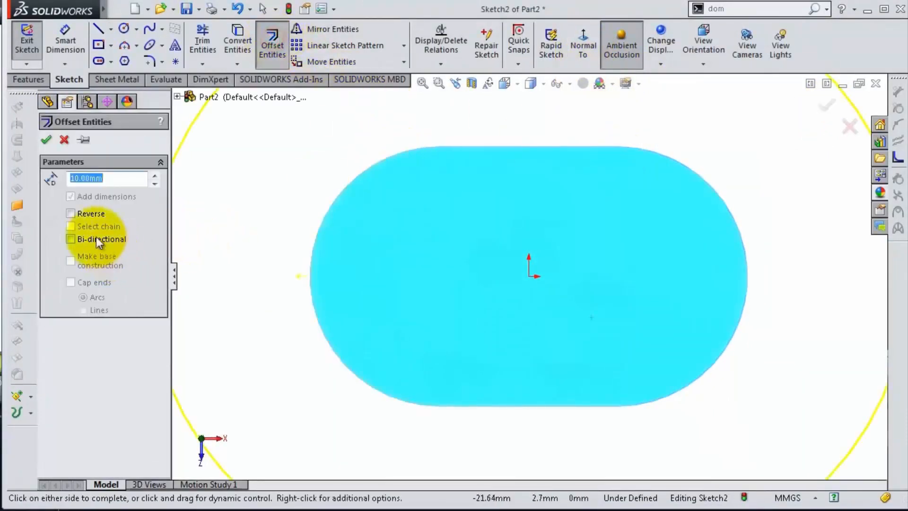
type("1.5")
key("Return")
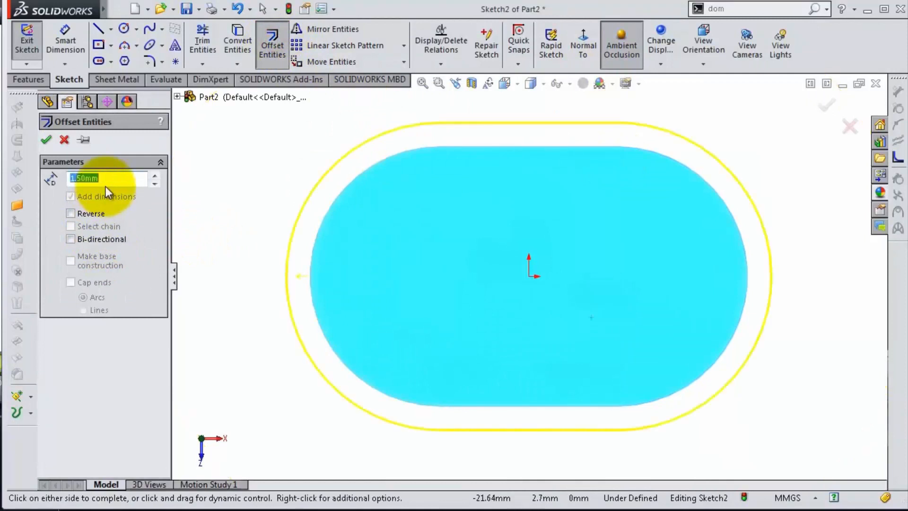
left_click(70, 213)
left_click(45, 140)
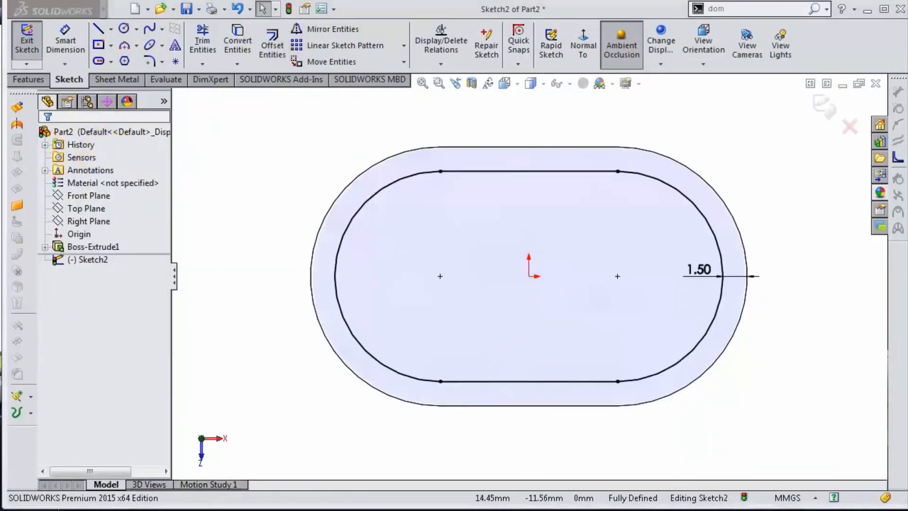
Step: Extrude the inner offset outline 1 mm upward as a blind boss merged with the plate
middle_click_drag(767, 371, 746, 308)
left_click(28, 79)
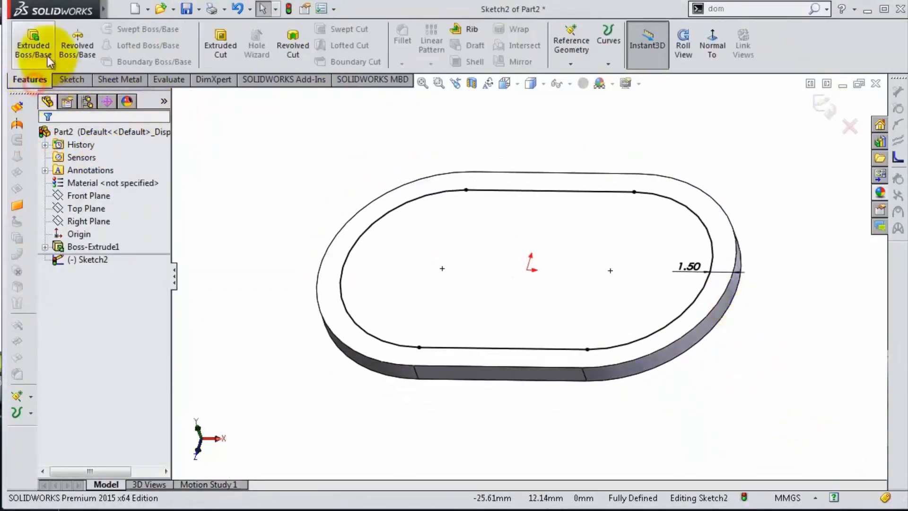
left_click(29, 47)
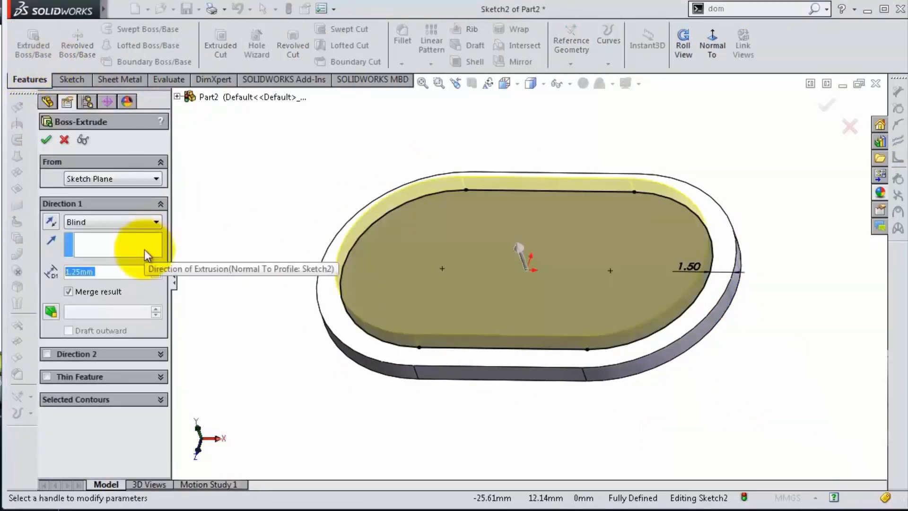
left_click(46, 140)
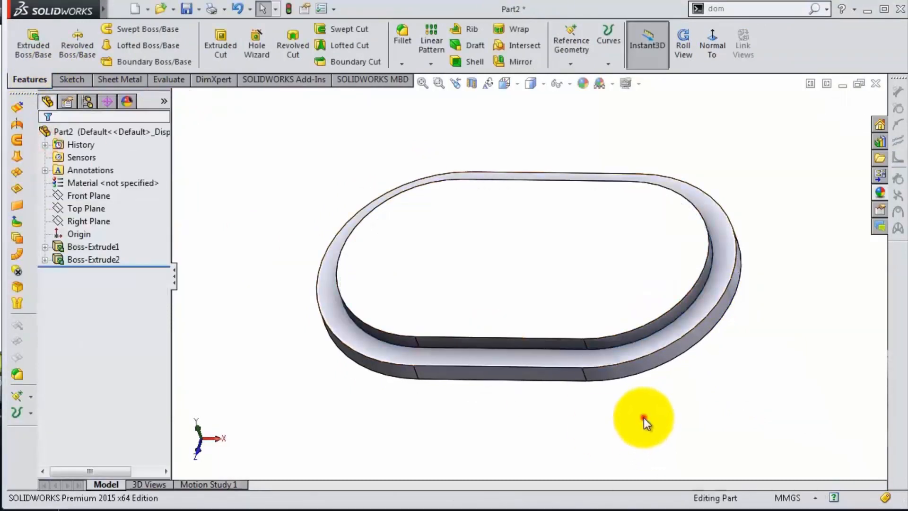
middle_click_drag(646, 422, 868, 500)
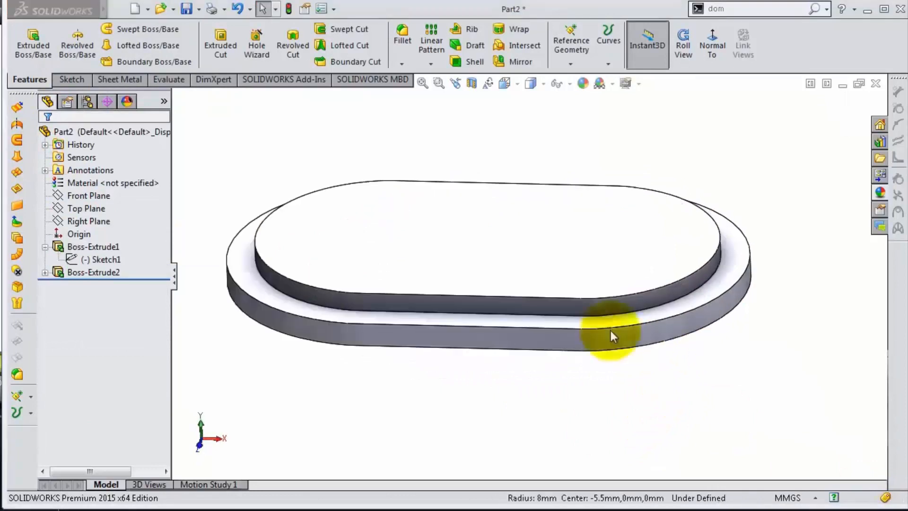
Step: Sketch a circle of about 3.3 mm radius on the raised boss's upper face, centered on the origin
left_click(591, 251)
left_click(642, 207)
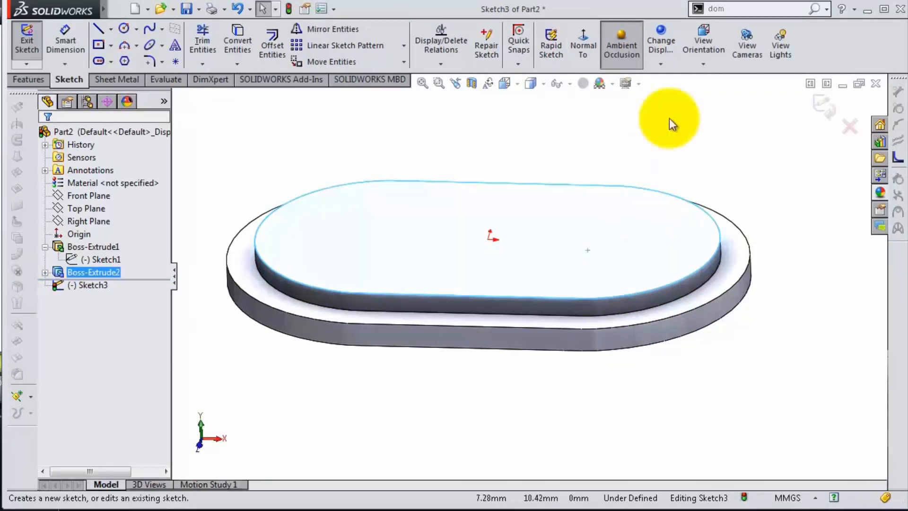
left_click(583, 45)
right_click(537, 280)
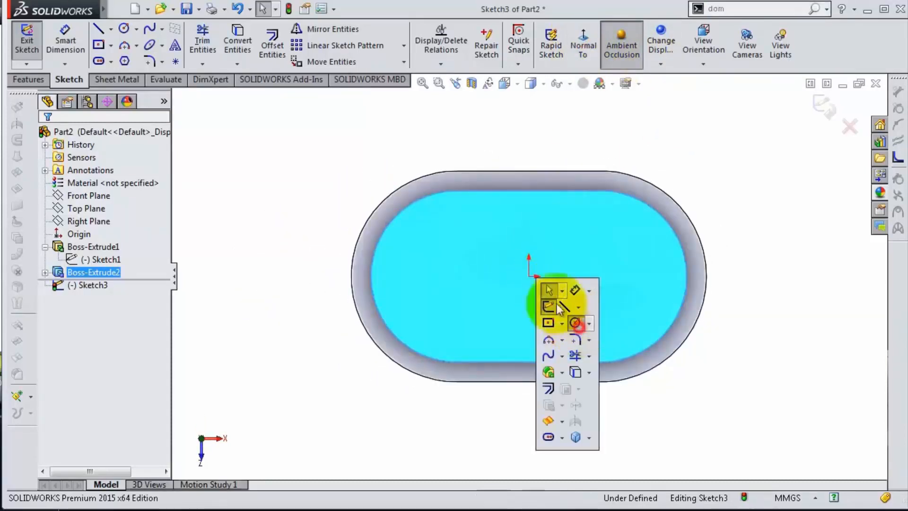
left_click(576, 323)
left_click(529, 276)
left_click(502, 243)
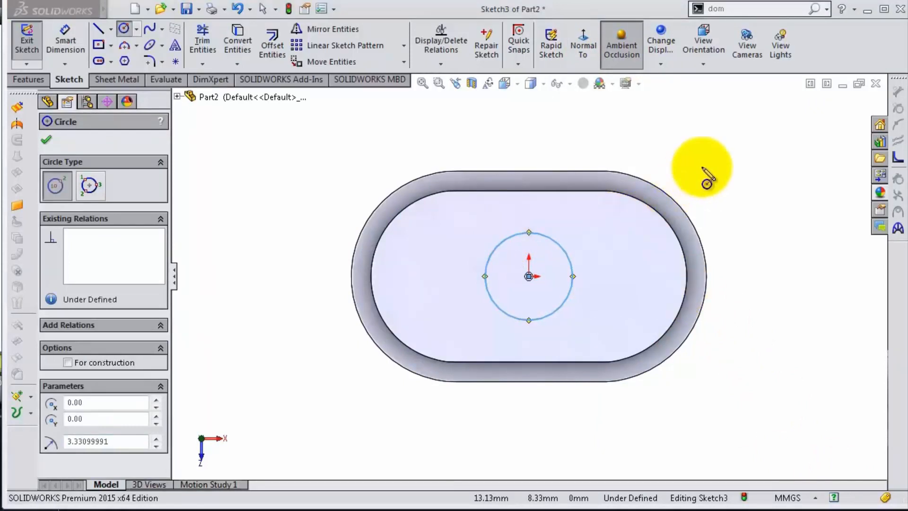
Step: Set the circle's diameter to 8 mm
right_click(706, 173)
left_click(742, 178)
left_click(573, 263)
left_click(744, 275)
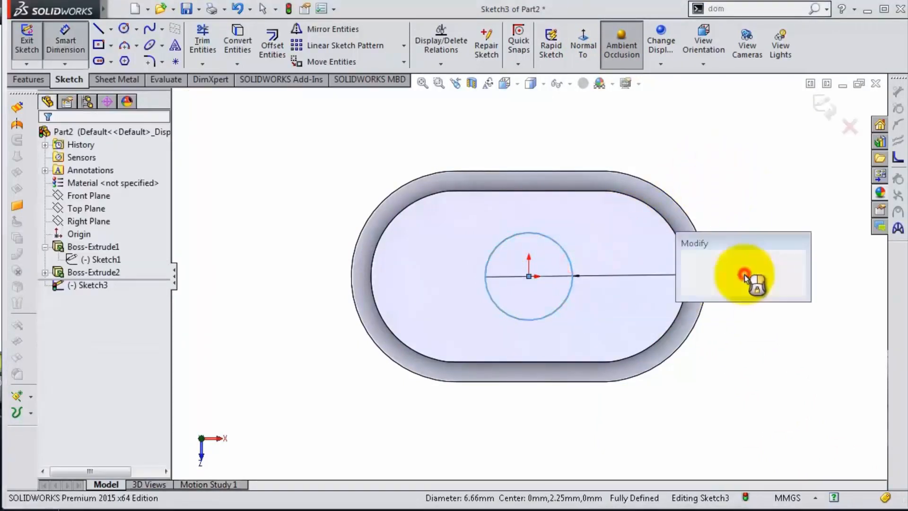
type("8")
key("Return")
Step: Extrude the circle as a 5 mm blind boss starting at a 13 mm offset above the sketch plane
middle_click_drag(659, 315, 640, 140)
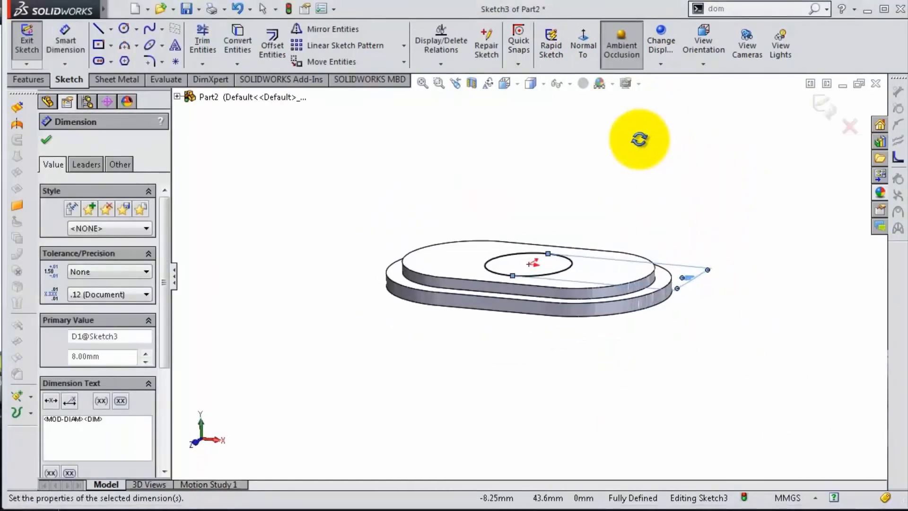
left_click(28, 79)
left_click(40, 52)
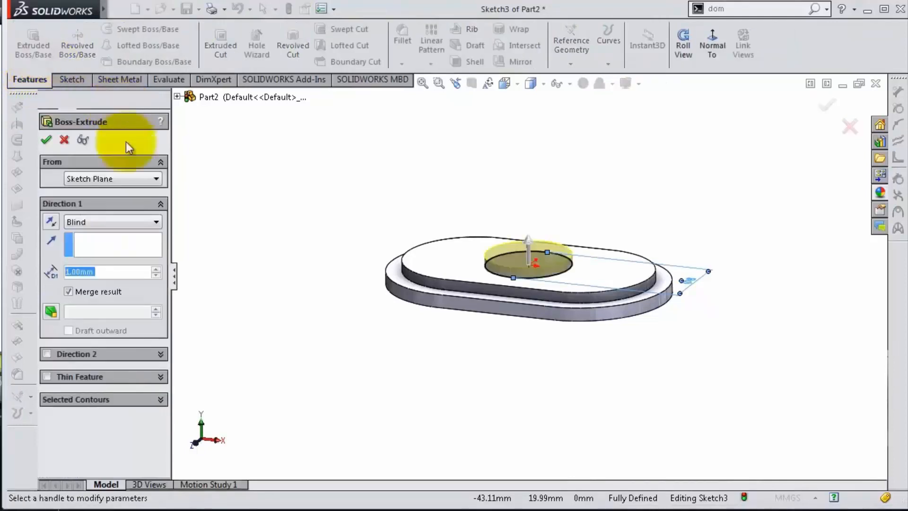
type("5")
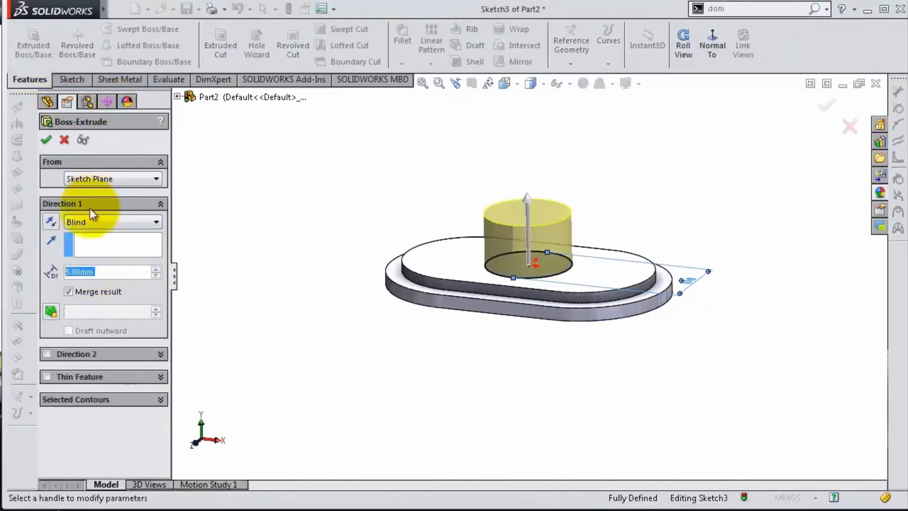
left_click(110, 179)
left_click(103, 219)
left_click_drag(108, 201, 66, 202)
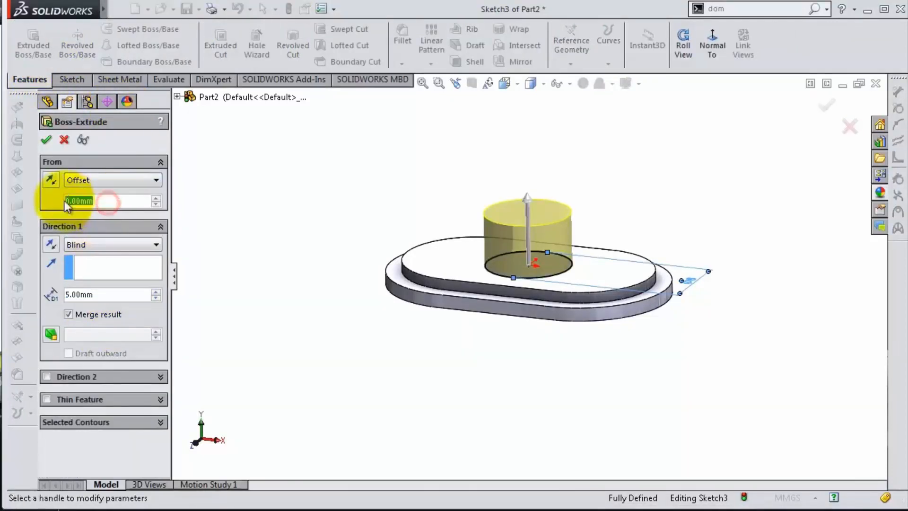
type("13")
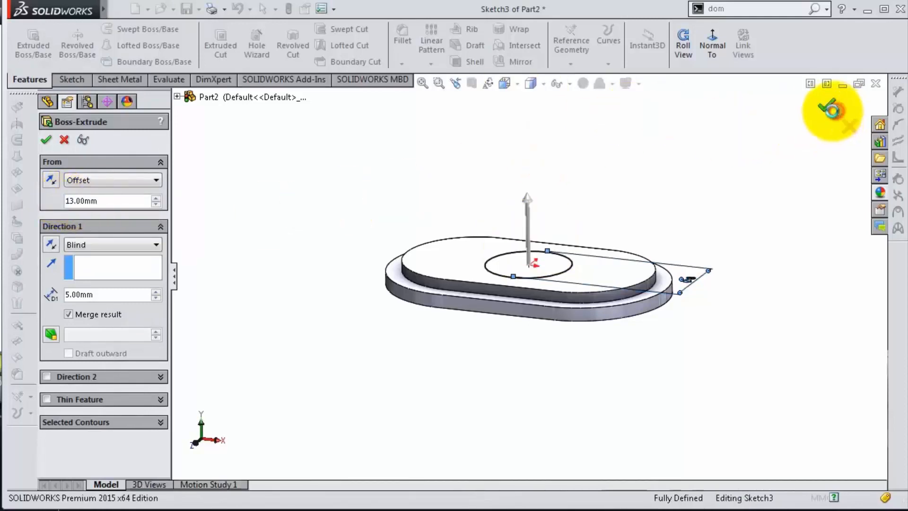
left_click(827, 105)
Step: Start a sketch on the Front Plane and view it head-on
middle_click_drag(640, 183, 624, 149)
scroll(623, 149, "up", 1)
scroll(624, 149, "down", 1)
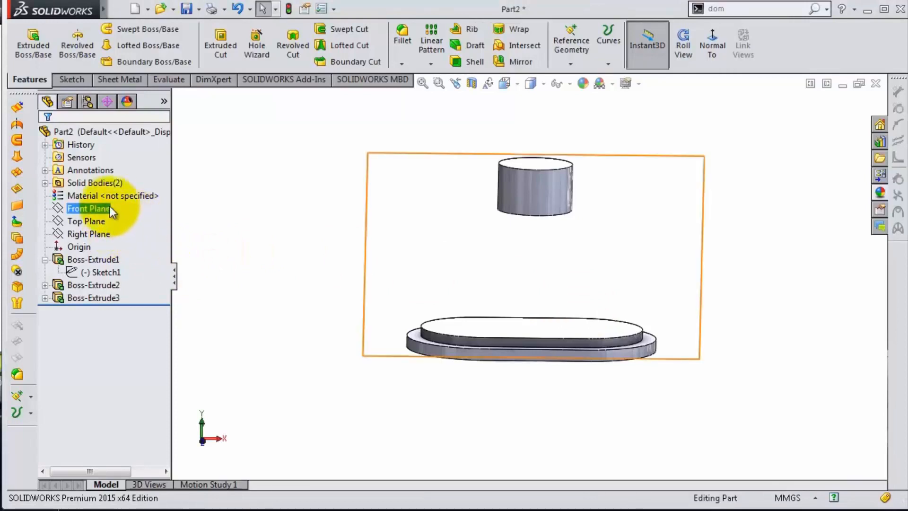
left_click(90, 208)
middle_click_drag(292, 224, 280, 344)
left_click(100, 207)
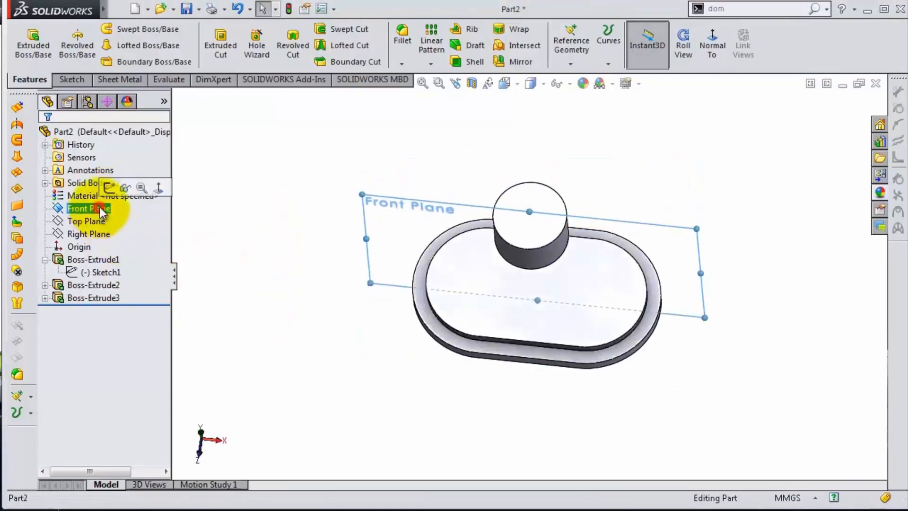
left_click(70, 194)
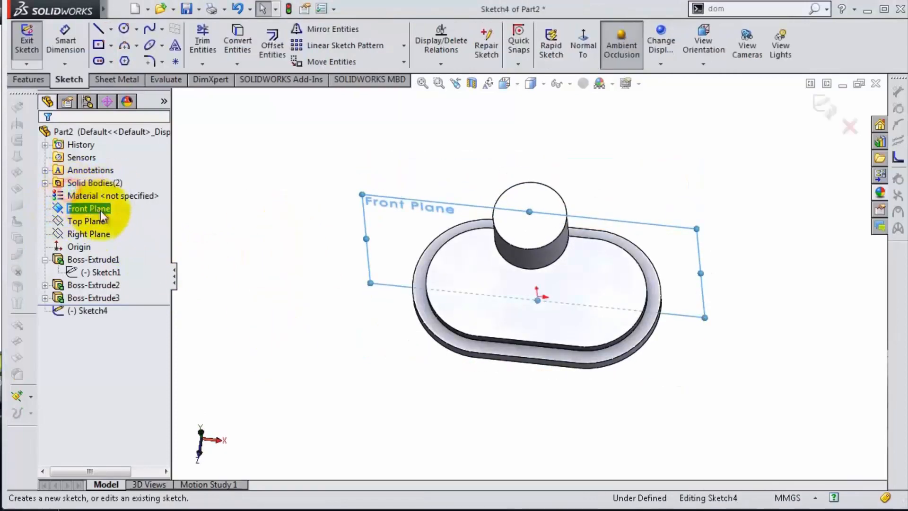
left_click(582, 52)
Step: Draw a horizontal construction line about 5.1 mm long from the midpoint of the cylinder's lower edge, extending beyond its left side
left_click(110, 30)
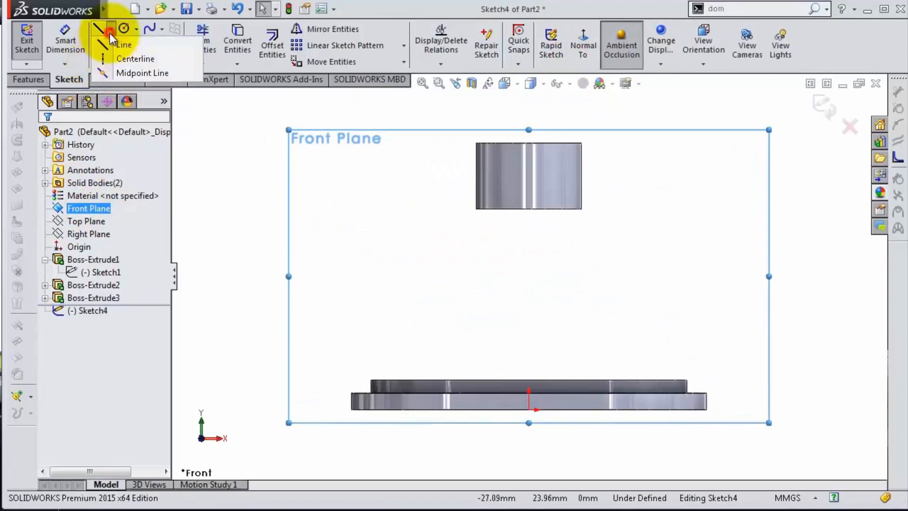
left_click(125, 49)
left_click(529, 209)
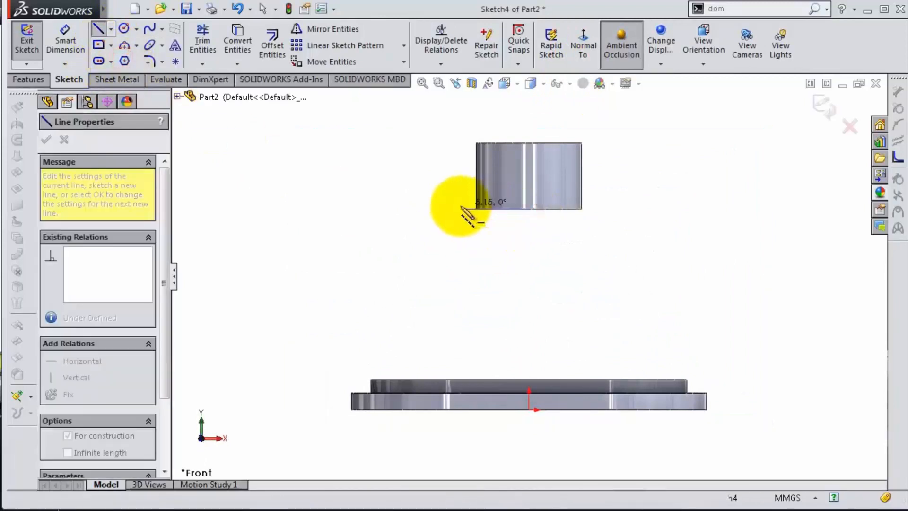
left_click(462, 209)
key("Escape")
Step: Dimension the construction line's outer endpoint 0.15 mm from the cylinder's left side edge
scroll(460, 204, "down", 6)
right_click(475, 231)
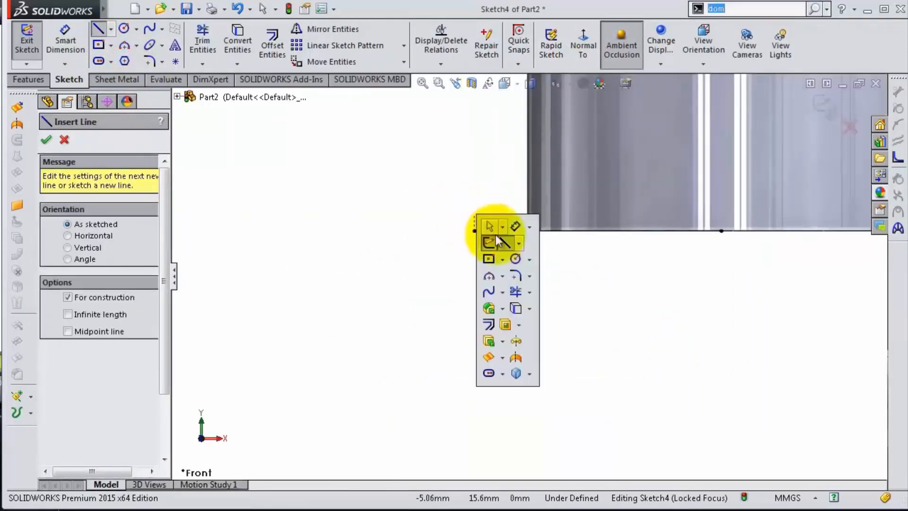
left_click(486, 240)
left_click(474, 231)
left_click(439, 191)
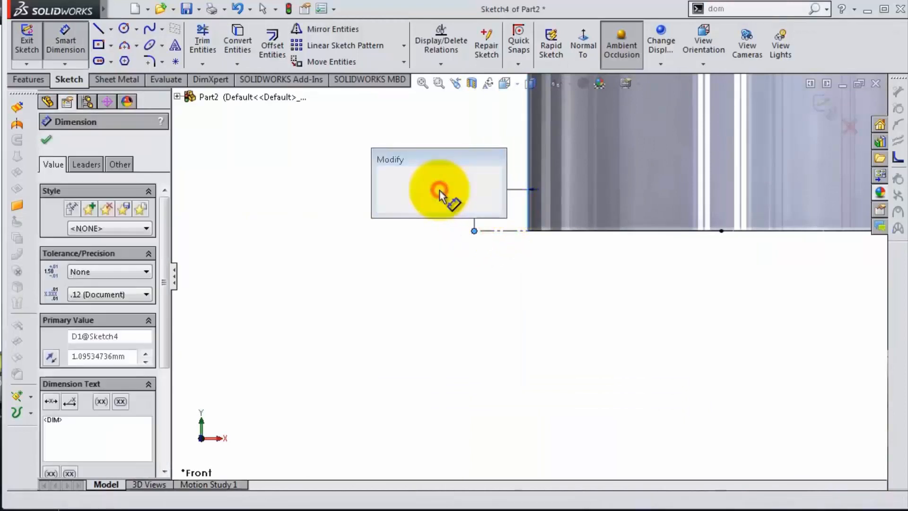
type("0,15")
key("Return")
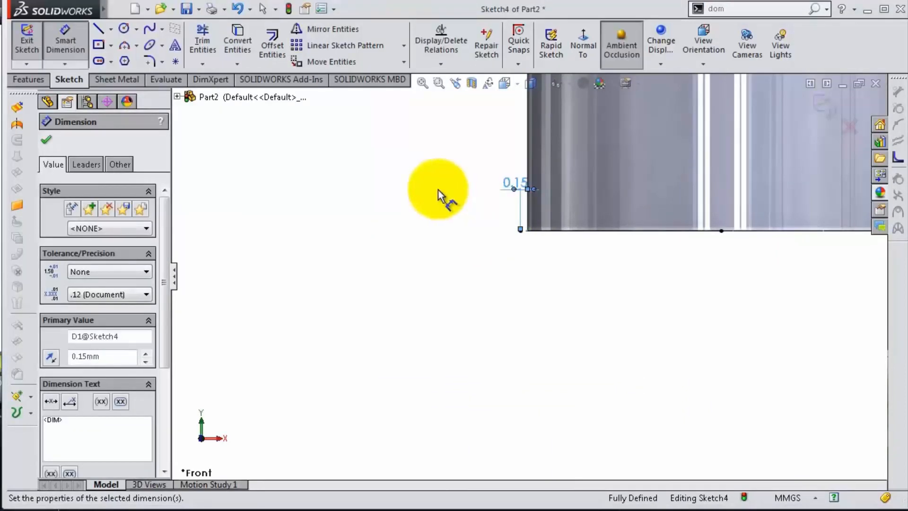
Step: Draw a three-point arc of about 27.6 mm radius from the construction line's outer endpoint to the left upper corner of the base's upper step
left_click(416, 188)
scroll(524, 316, "up", 2)
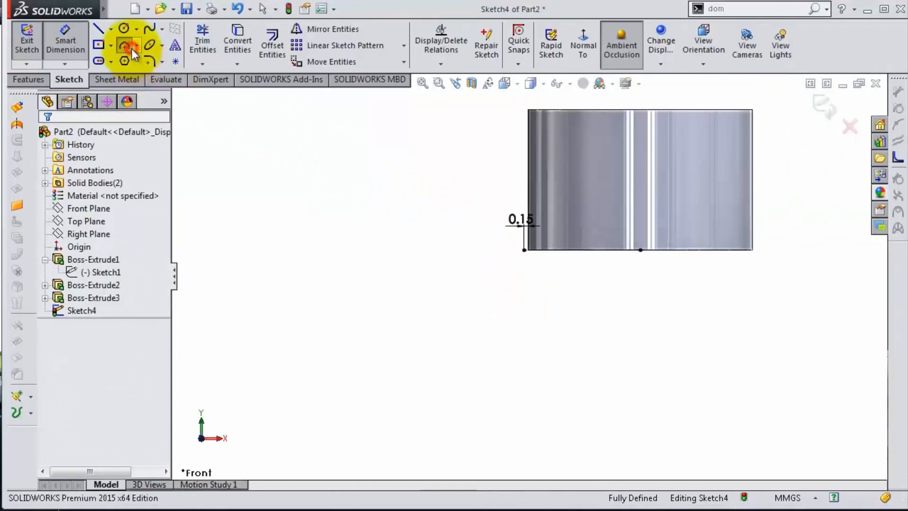
left_click(131, 48)
scroll(519, 259, "down", 3)
left_click(489, 223)
scroll(473, 307, "up", 3)
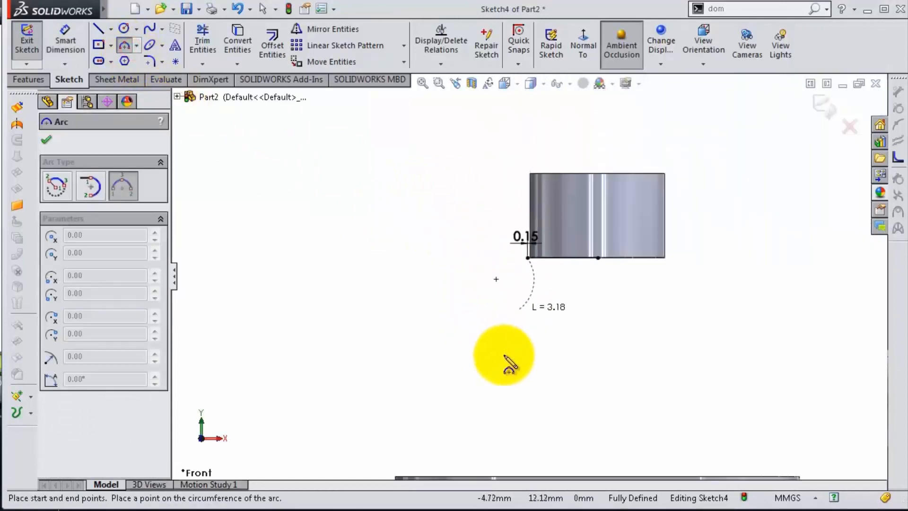
scroll(509, 365, "down", 5)
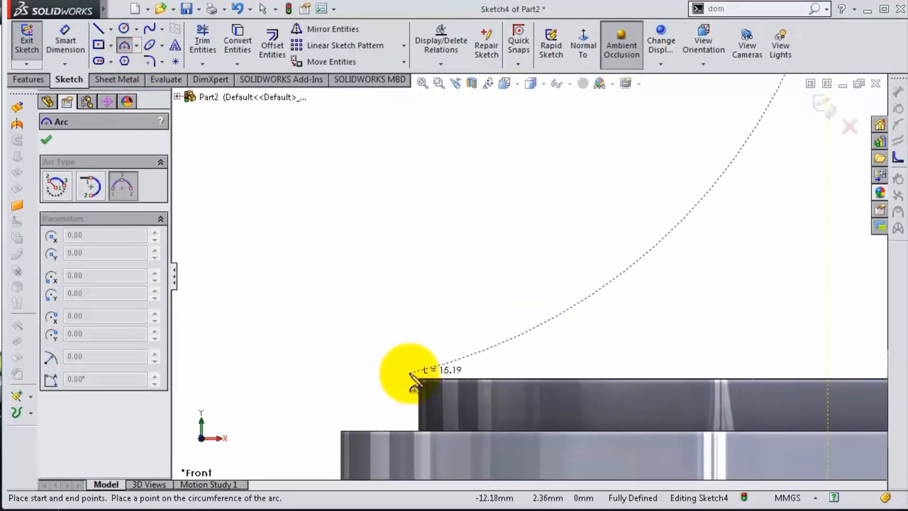
left_click(418, 378)
left_click(443, 357)
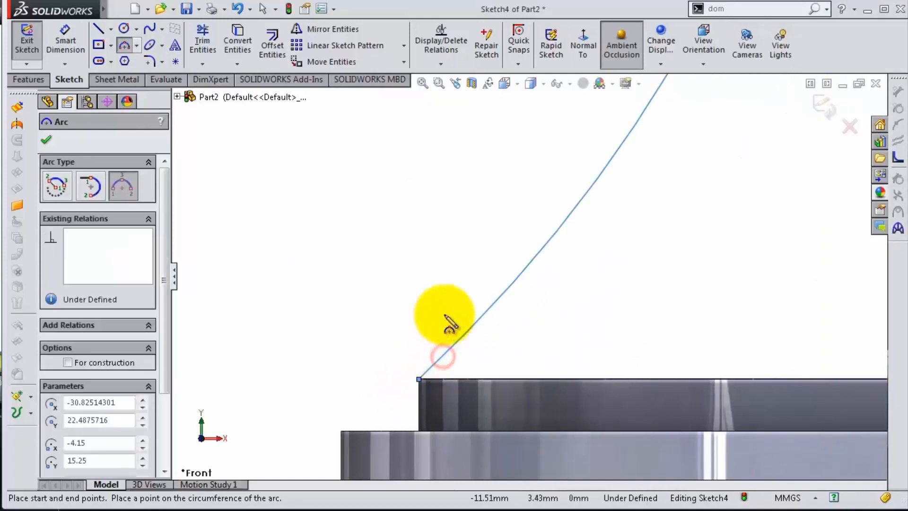
Step: Dimension the arc's radius as 20 mm
key("s")
left_click(477, 313)
left_click(497, 297)
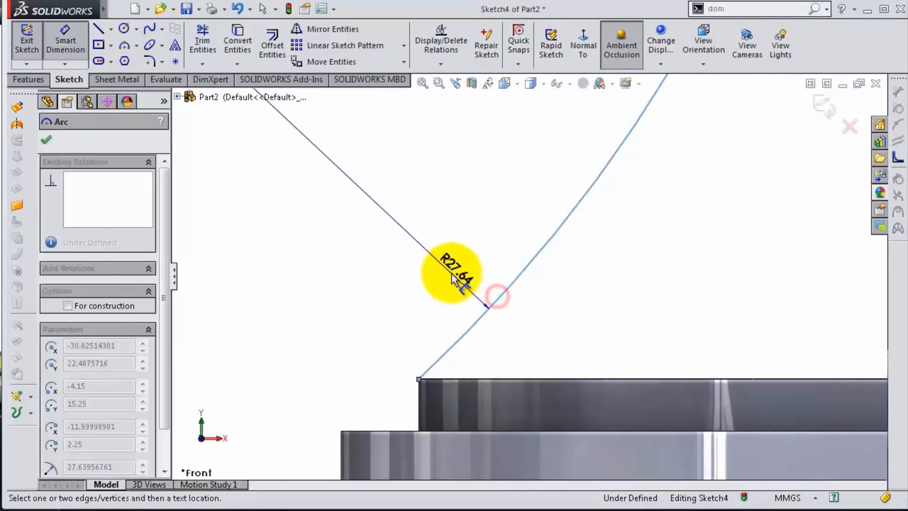
scroll(466, 258, "up", 5)
left_click(487, 196)
type("20")
key("Return")
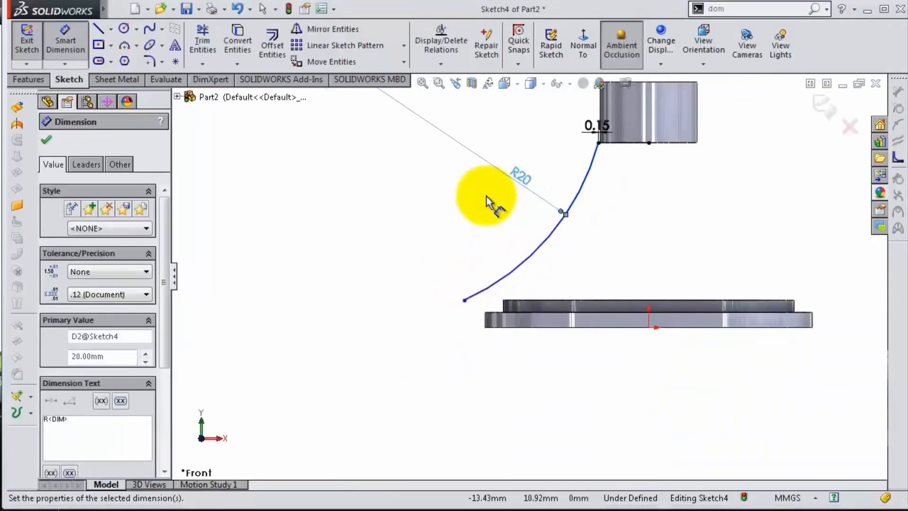
key("Escape")
Step: Make the arc's lower endpoint coincide with the left upper corner of the base's upper step
scroll(484, 284, "down", 5)
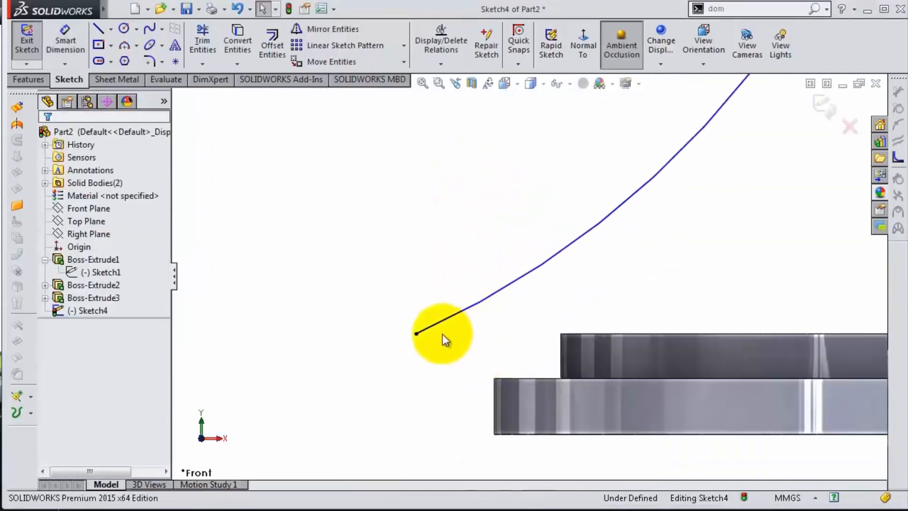
left_click(416, 333)
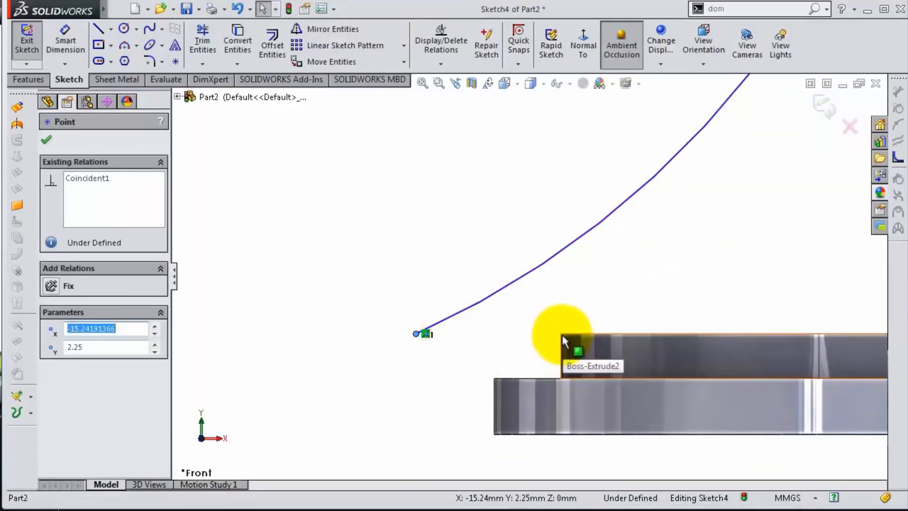
left_click(561, 333, "ctrl")
left_click(629, 271)
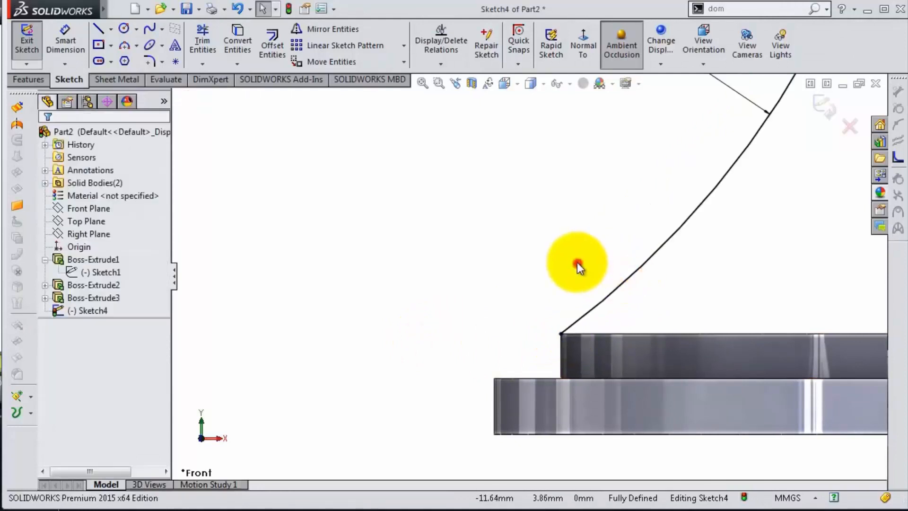
Step: Draw a vertical construction line from the origin up to the midpoint of the cylinder's lower edge
scroll(578, 324, "down", 3)
scroll(578, 325, "up", 5)
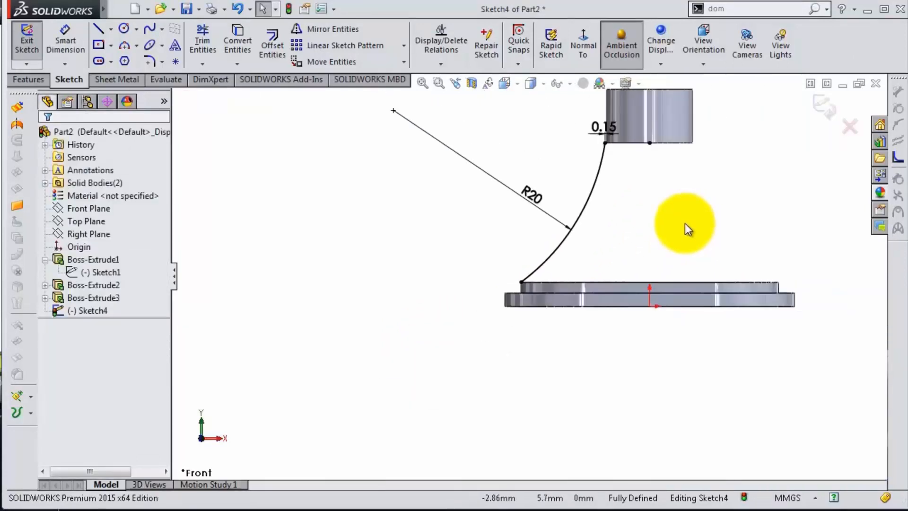
key("s")
left_click(696, 241)
left_click(704, 271)
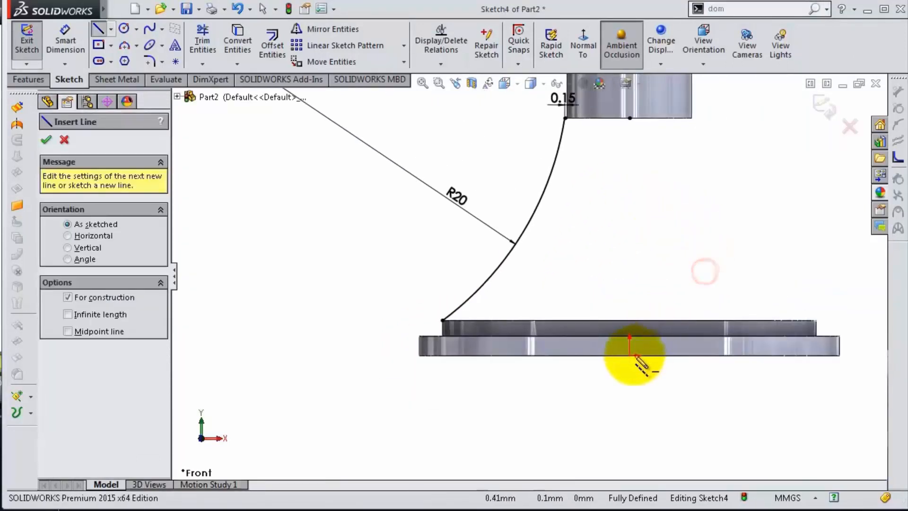
left_click(629, 356)
double_click(630, 118)
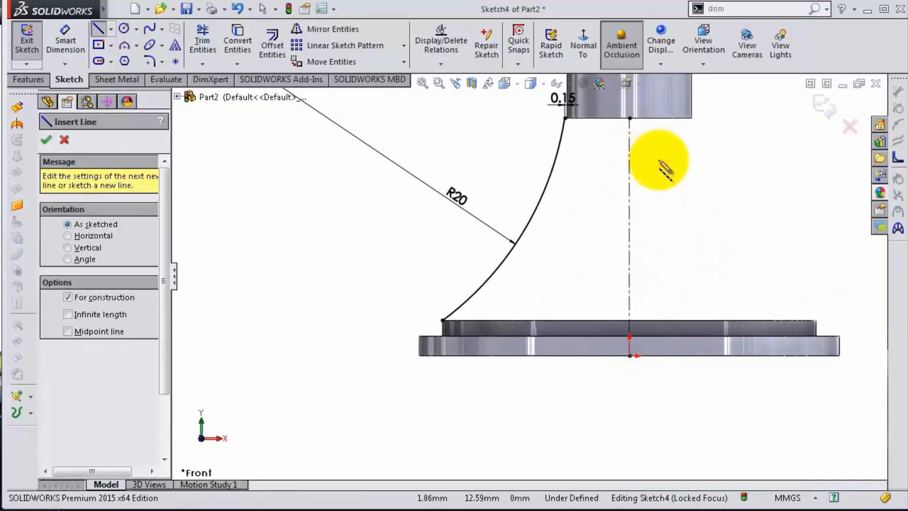
key("Escape")
Step: Mirror the R20 arc about the vertical construction line
left_click(333, 29)
left_click(557, 167)
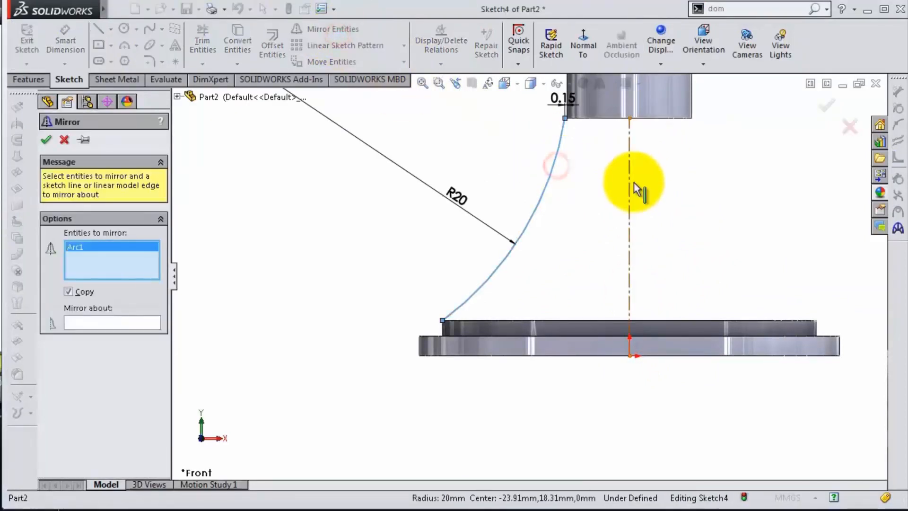
left_click(150, 321)
left_click(629, 183)
right_click(628, 183)
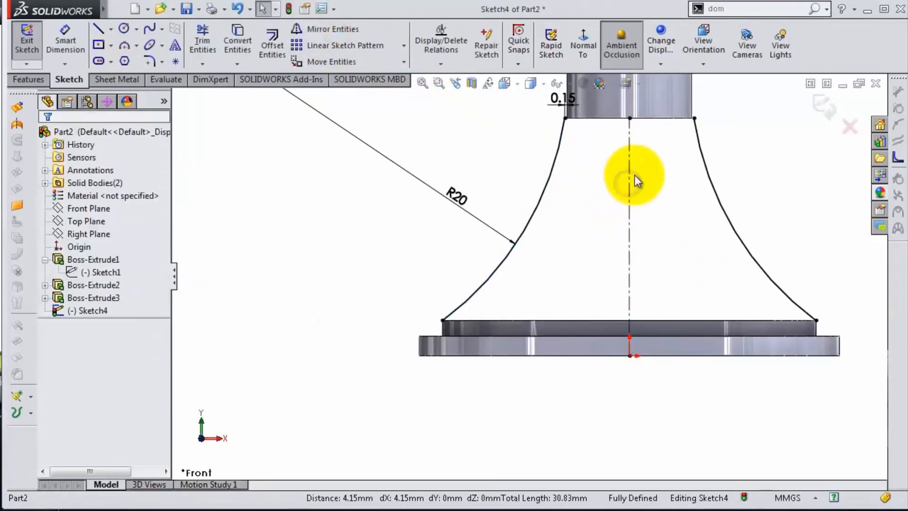
Step: Convert the mirrored arc on the right side to construction geometry and exit the sketch
scroll(664, 155, "down", 4)
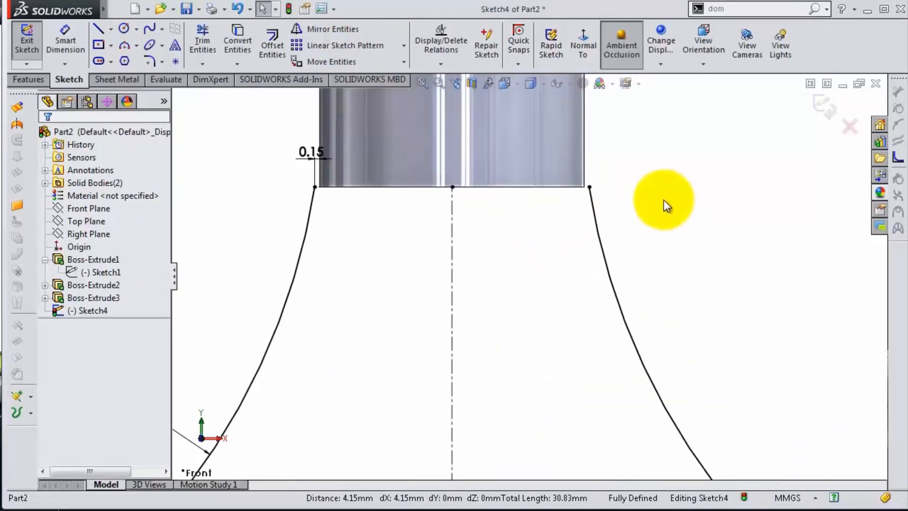
key("f")
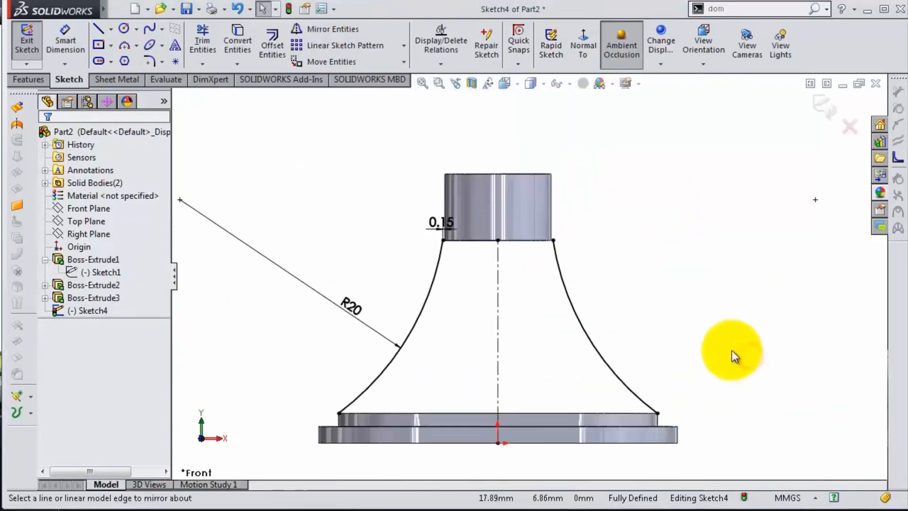
left_click(601, 352)
left_click(638, 307)
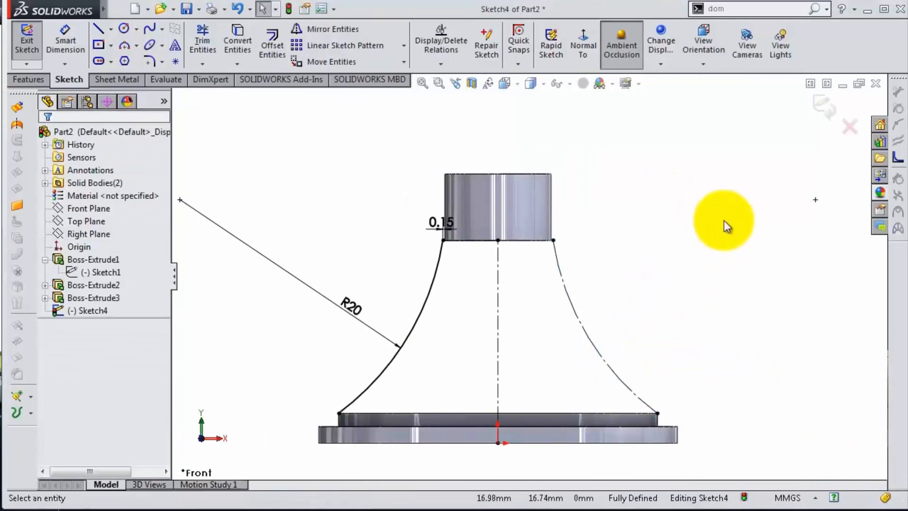
middle_click_drag(719, 219, 704, 242)
left_click(818, 110)
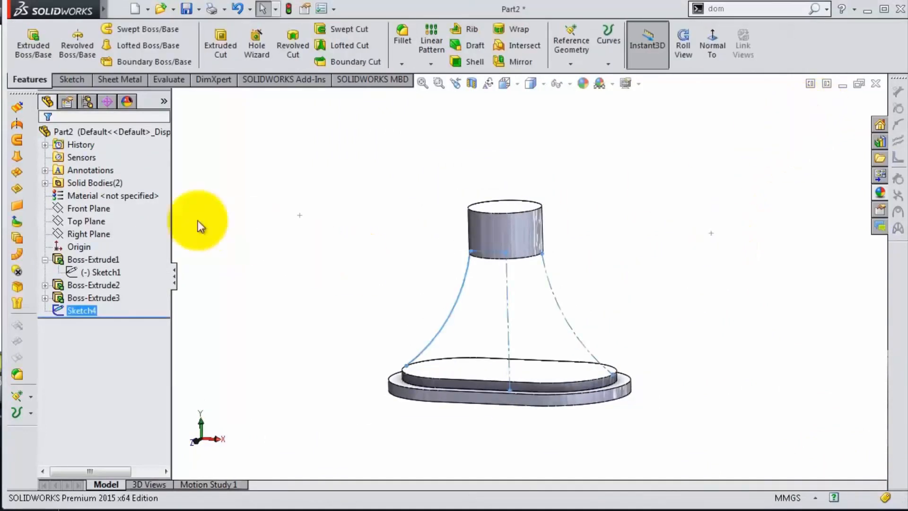
Step: Create a separate sketch on the Front Plane containing the mirrored arc as a converted entity, and exit the sketch
left_click(87, 203)
left_click(85, 187)
left_click(547, 304)
left_click(237, 40)
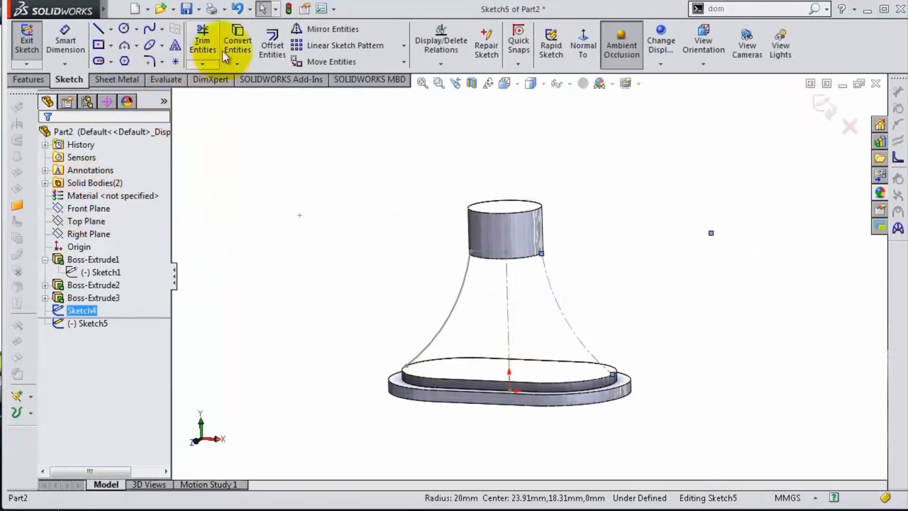
left_click(659, 207)
left_click(825, 110)
Step: Start a sketch on the underside face of the upper cylinder
left_click(646, 260)
middle_click_drag(646, 259, 636, 209)
scroll(591, 227, "down", 3)
left_click(481, 283)
left_click(530, 231)
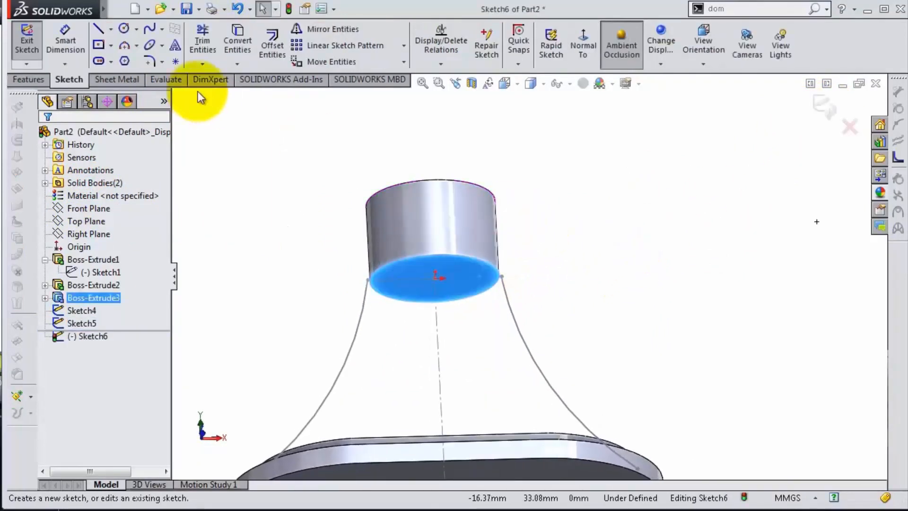
Step: Draw a circle of 4.15 mm radius centred on the origin out to the side arc's upper endpoint, and exit the sketch
left_click(123, 29)
left_click(435, 278)
left_click(367, 279)
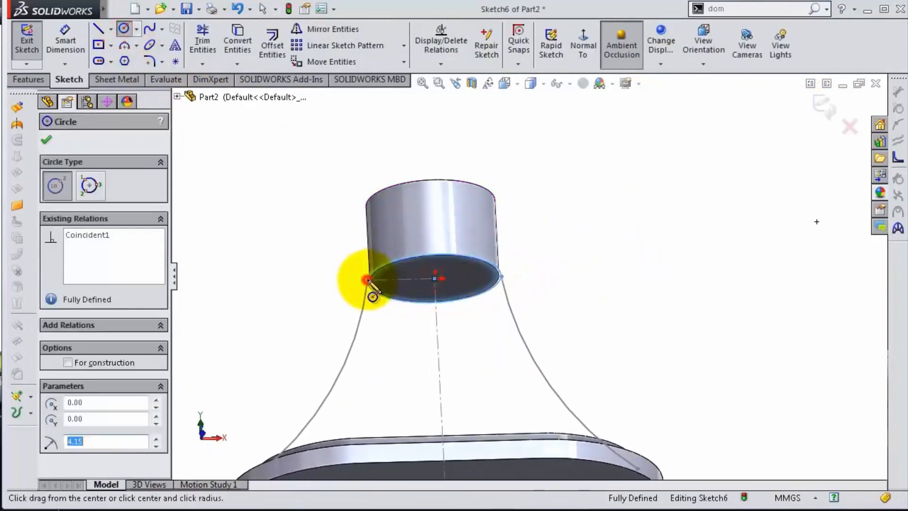
key("Escape")
scroll(629, 313, "down", 3)
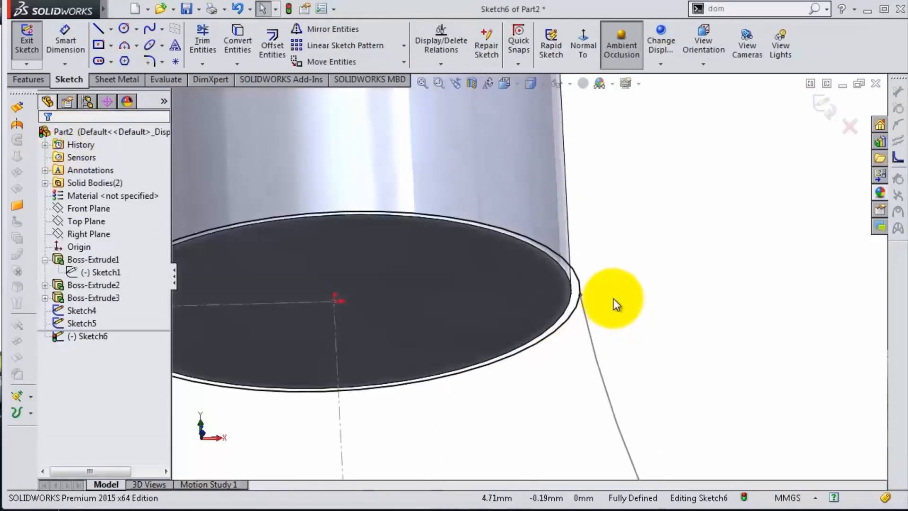
scroll(610, 299, "up", 5)
middle_click_drag(623, 278, 625, 374)
left_click(823, 108)
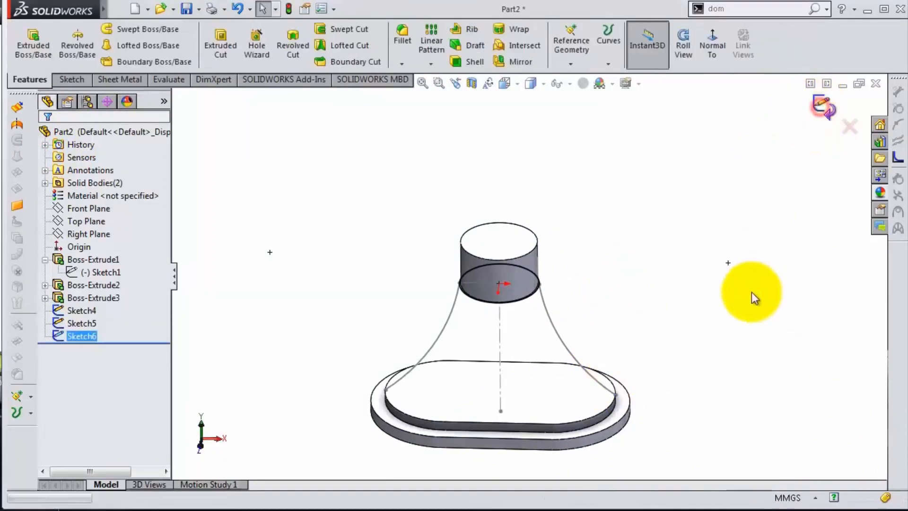
Step: Sketch on the top face of the base's upper step, convert its slot outline into sketch entities, and exit the sketch
middle_click_drag(829, 481, 708, 377)
left_click(568, 405)
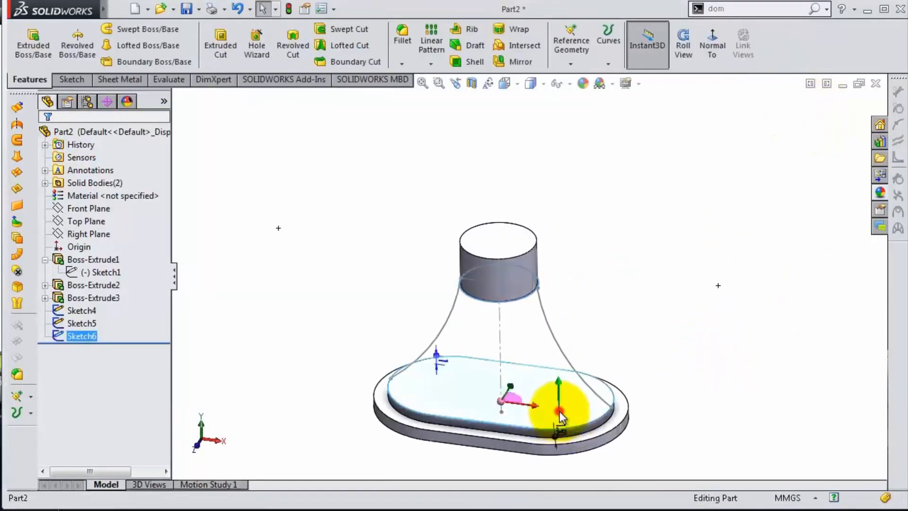
left_click(614, 366)
left_click(238, 38)
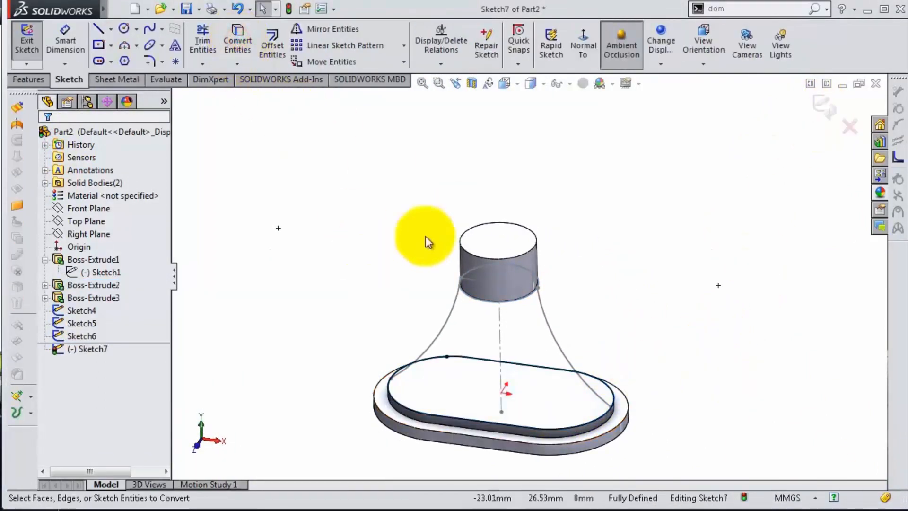
left_click(823, 107)
Step: Start a lofted boss with the slot outline on the base and the circle under the cylinder as profiles
middle_click_drag(669, 298, 680, 240)
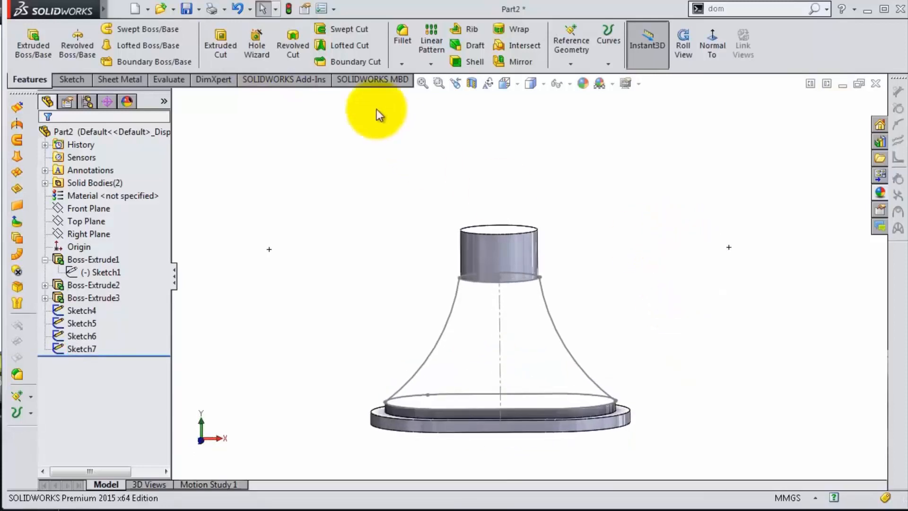
left_click(128, 46)
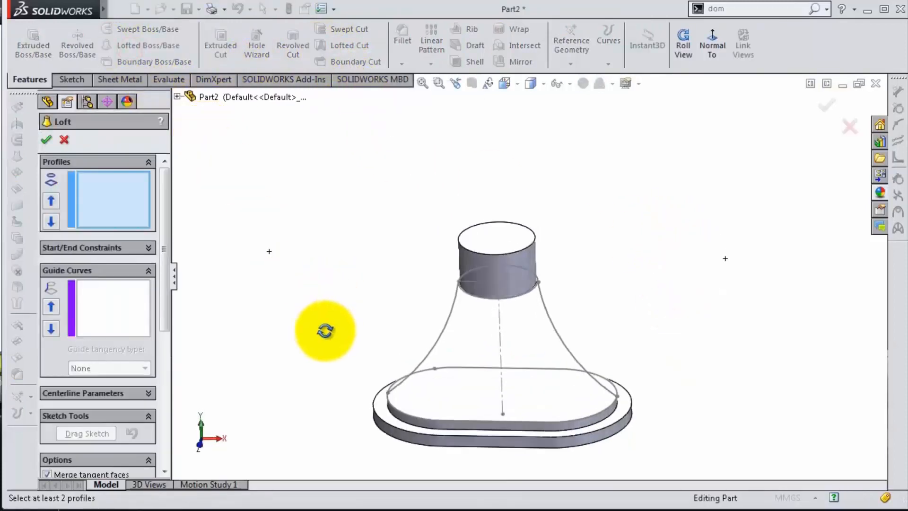
scroll(555, 409, "down", 3)
left_click(558, 396)
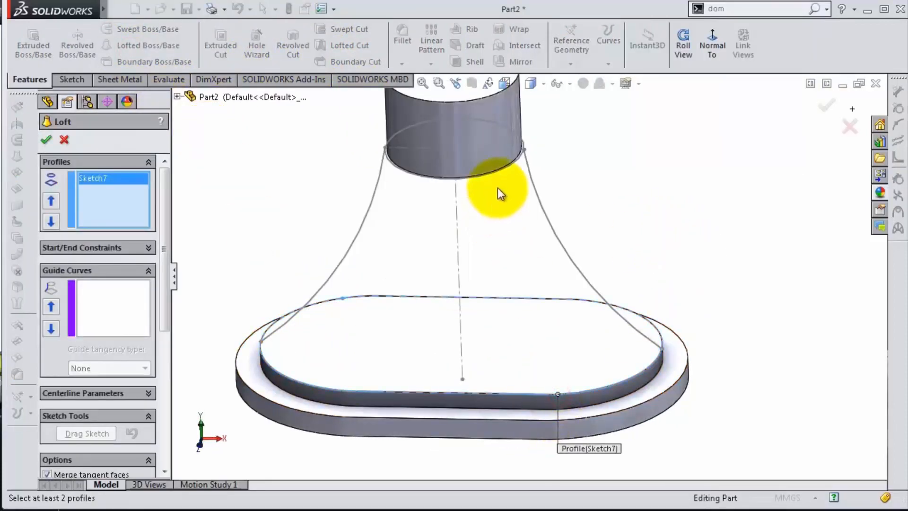
left_click(503, 171)
Step: Add the two side arc sketches, Sketch4 and Sketch5, as the loft's guide curves and finish the loft
left_click(320, 260)
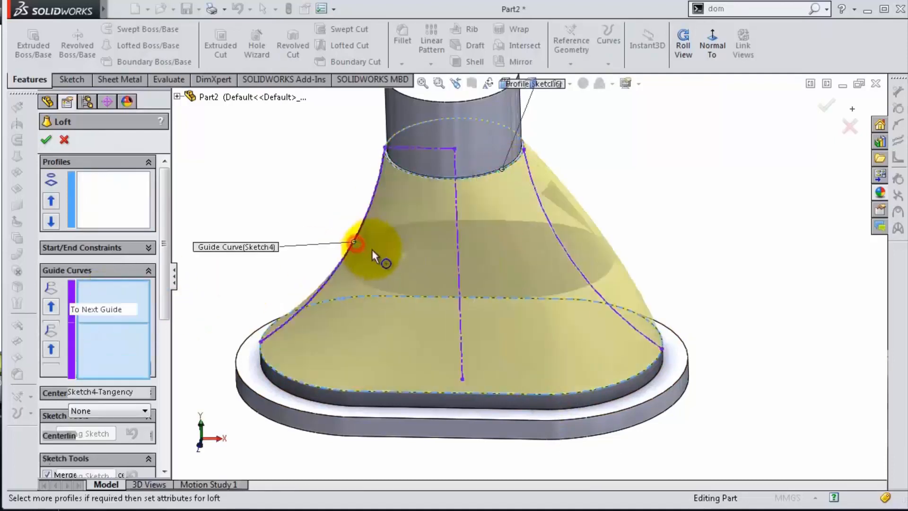
left_click(566, 254)
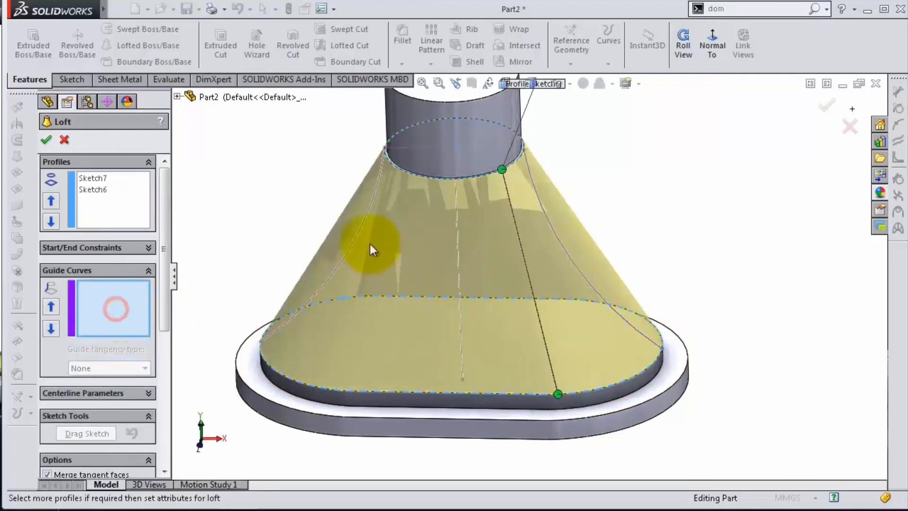
left_click(357, 239)
middle_click_drag(358, 239, 398, 242)
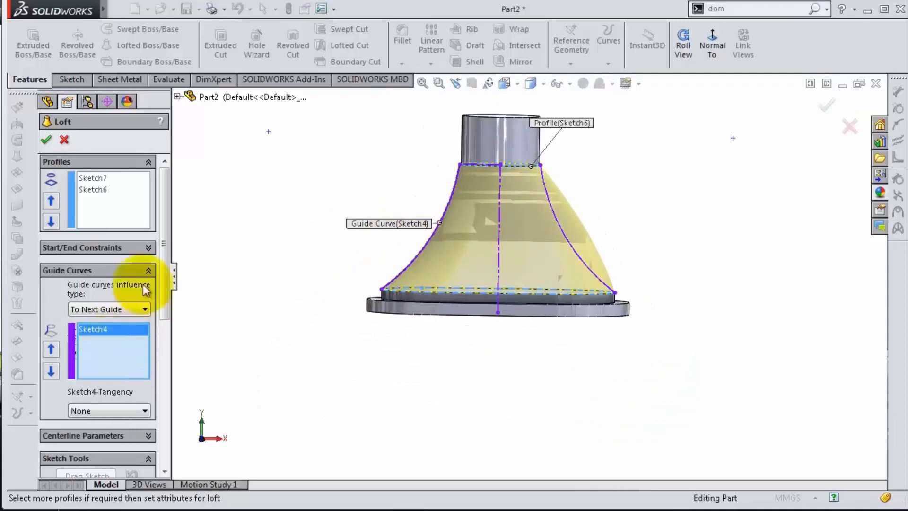
left_click(178, 97)
left_click(228, 276)
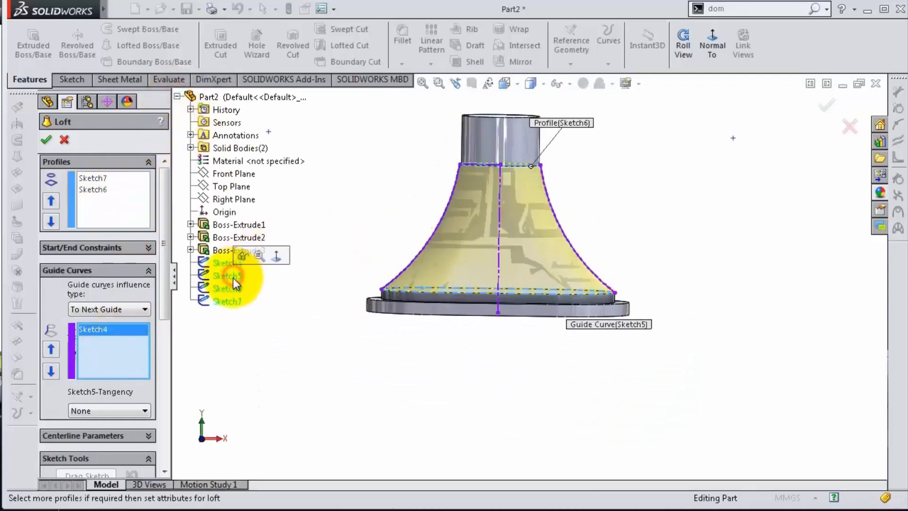
middle_click_drag(657, 229, 629, 239)
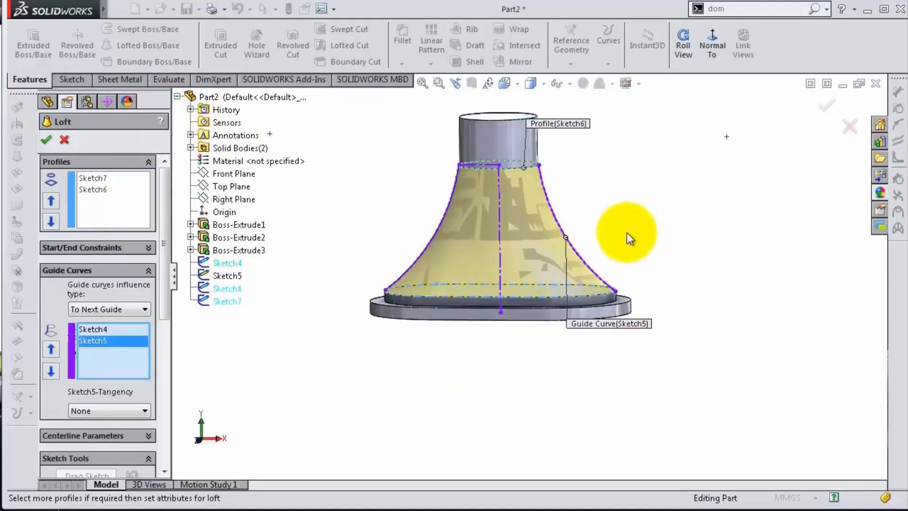
left_click(827, 105)
Step: Sketch on the underside of the slot base and offset its outline 1 mm inward
middle_click_drag(686, 237, 807, 416)
key("f")
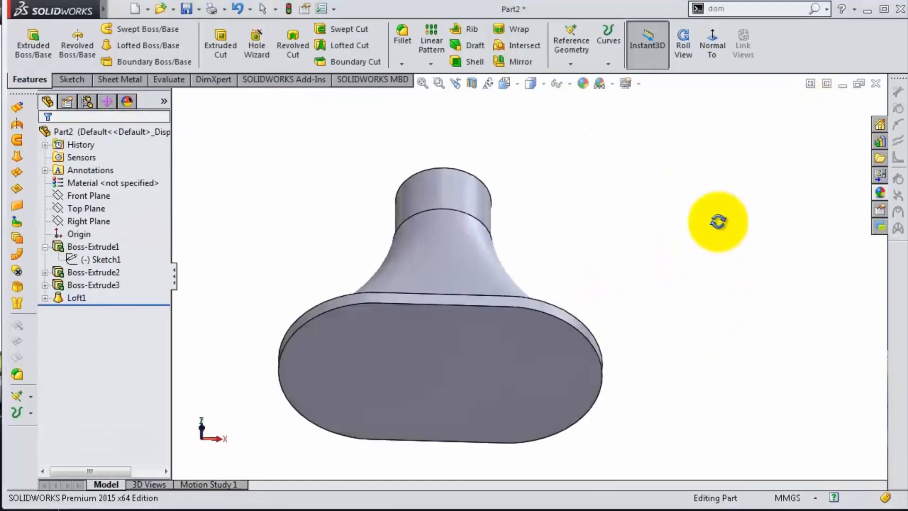
middle_click_drag(718, 223, 714, 203)
left_click(508, 328)
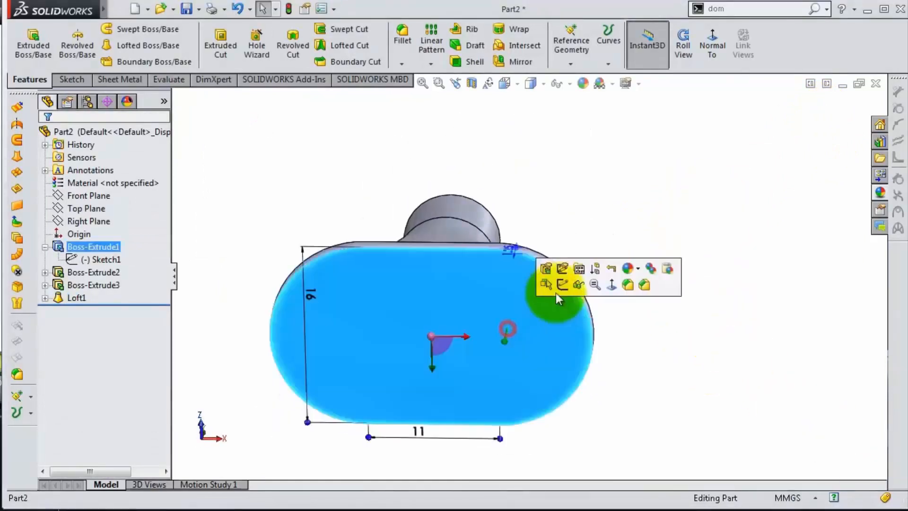
left_click(570, 286)
left_click(278, 47)
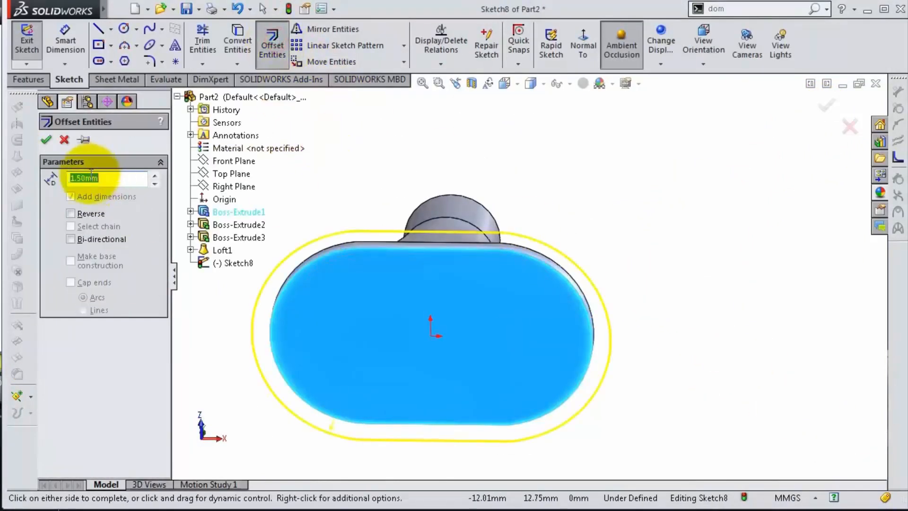
type("1")
left_click(70, 213)
left_click(45, 140)
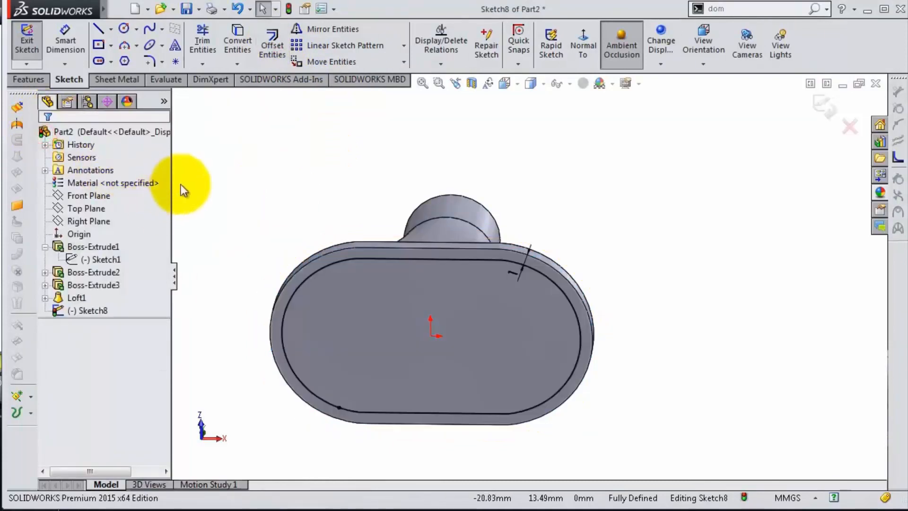
Step: Extrude the offset slot outline 3 mm downward from the base as a merged boss
left_click(24, 80)
left_click(33, 47)
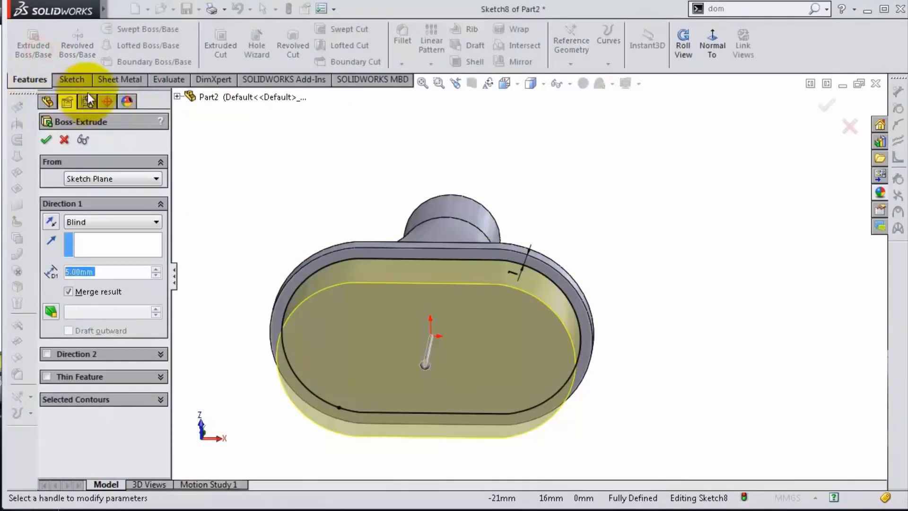
type("3")
left_click(45, 139)
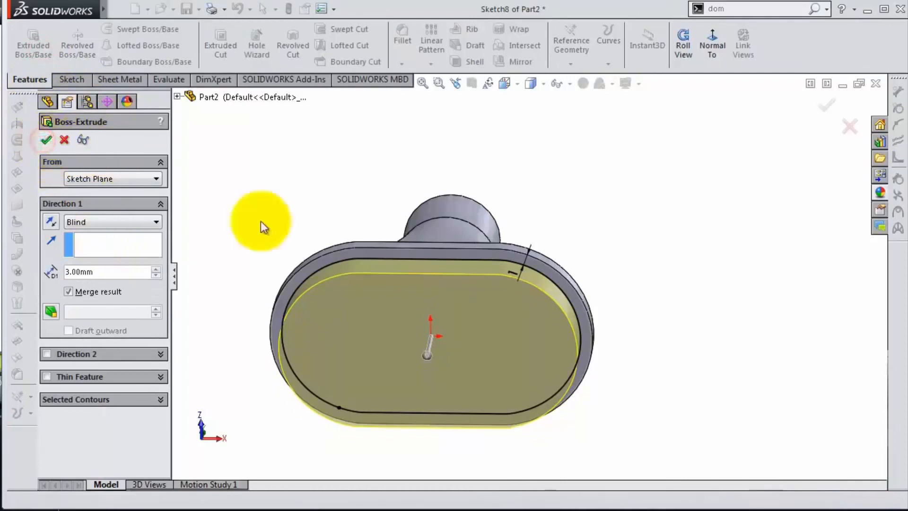
Step: Chamfer the top rim of the cylinder with a 0.25 mm distance
middle_click_drag(617, 272, 573, 331)
scroll(574, 331, "down", 2)
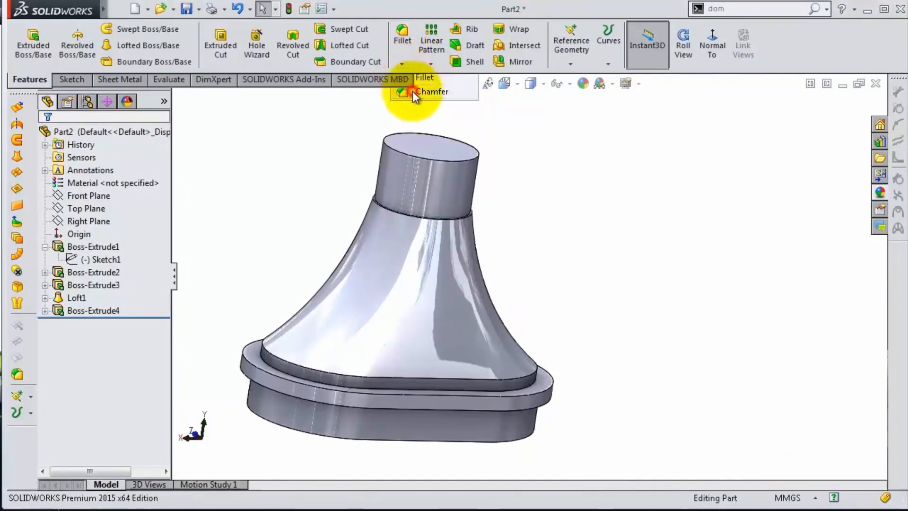
left_click(413, 91)
type("0,2")
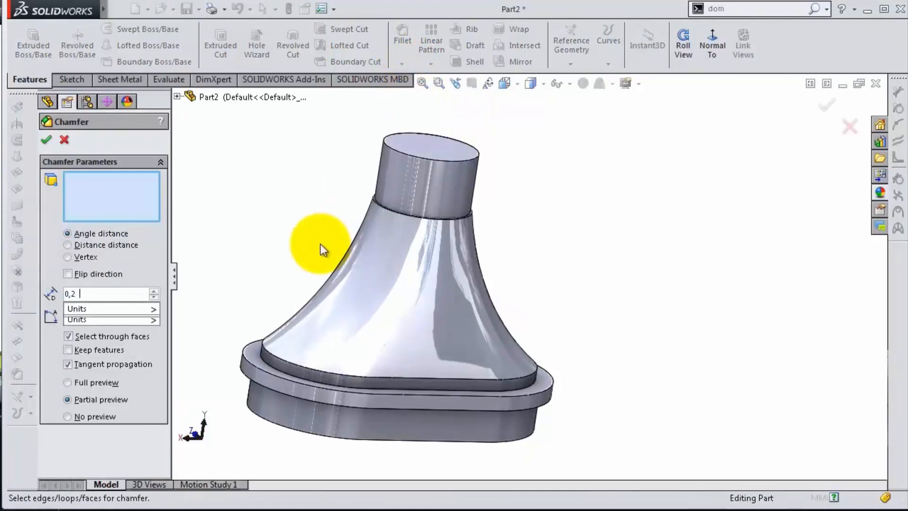
type("5")
left_click(416, 158)
key("Return")
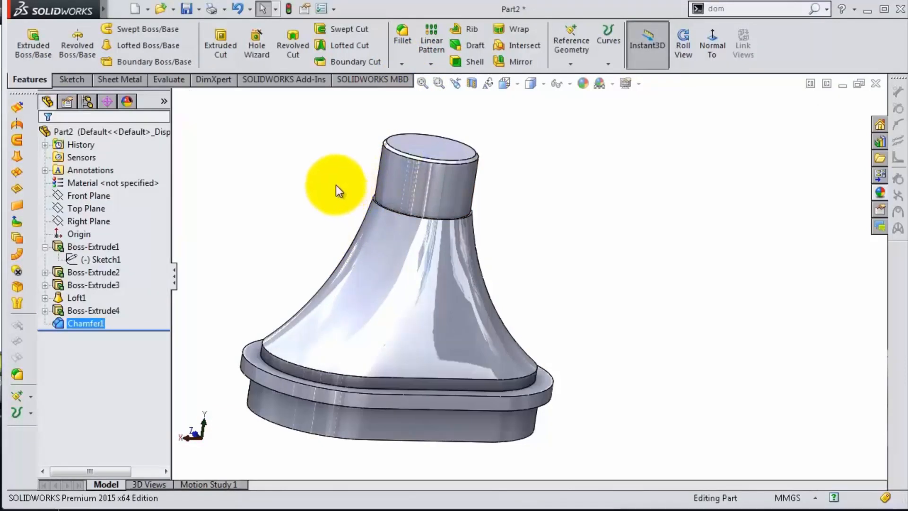
Step: Fillet the upper step's top and bottom edges and the lower boss's bottom edge with a 0.25 mm radius
left_click(396, 41)
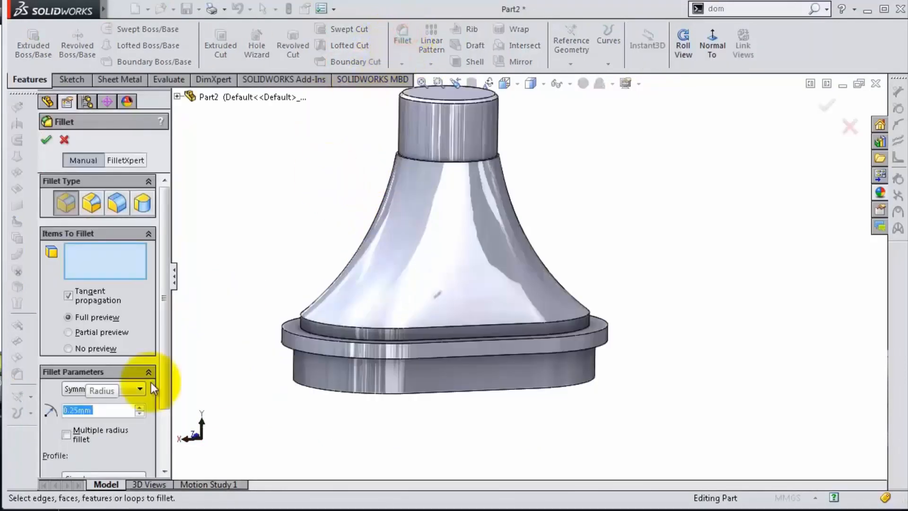
left_click(360, 330)
scroll(339, 328, "down", 3)
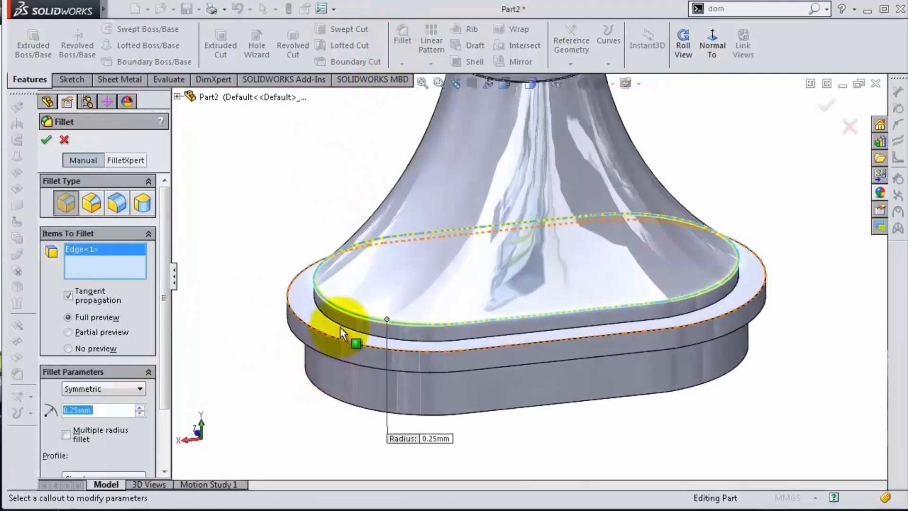
left_click(340, 327)
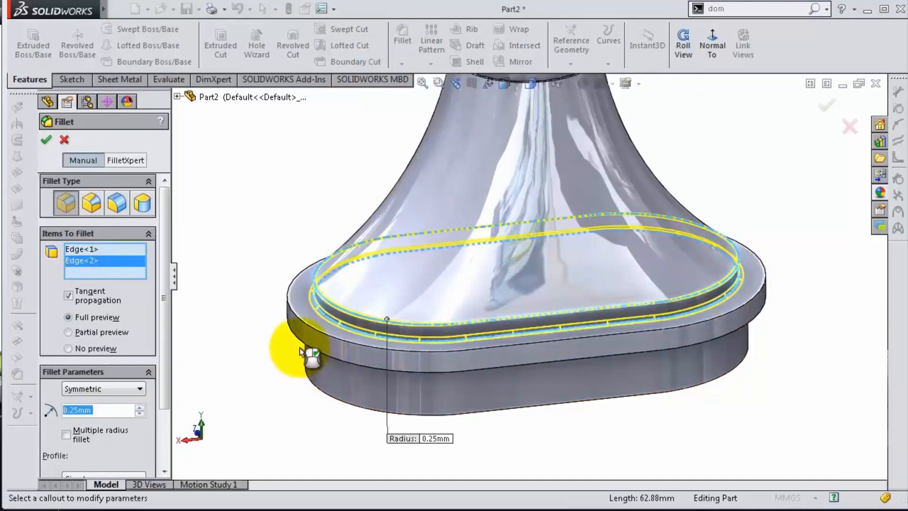
scroll(281, 345, "up", 5)
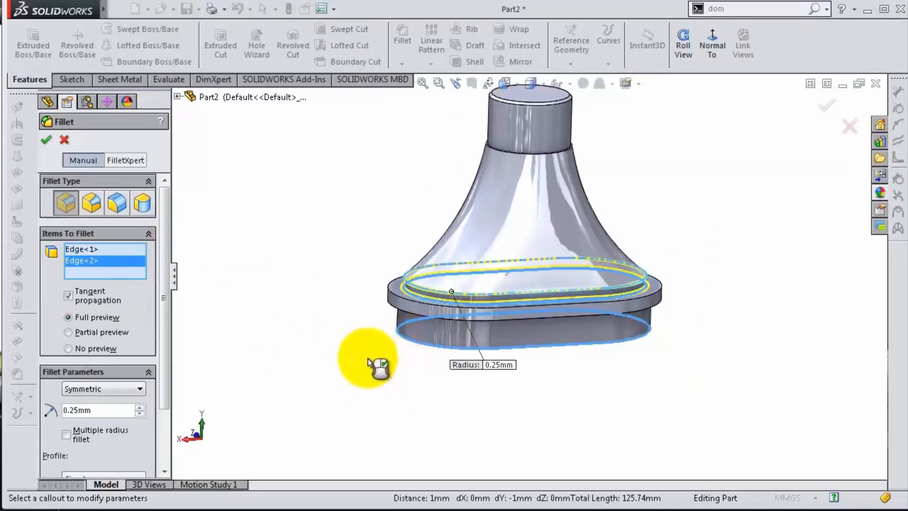
middle_click_drag(362, 367, 344, 360)
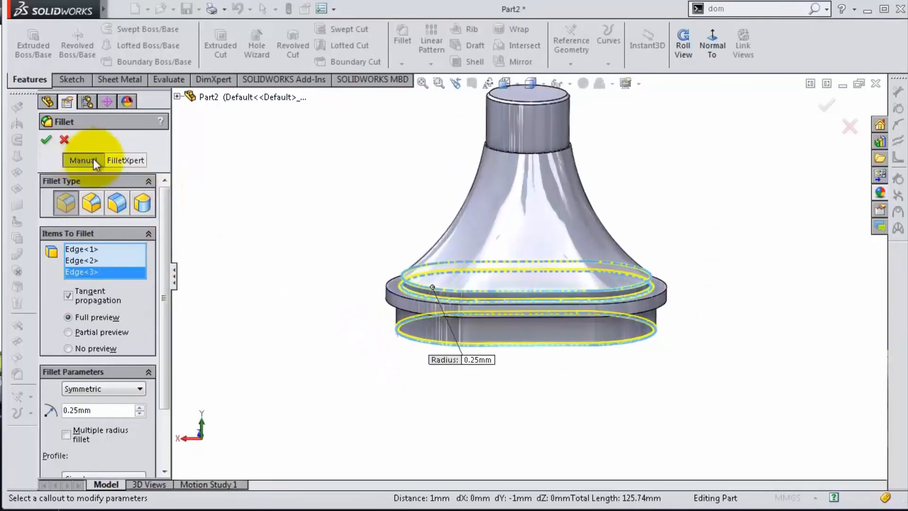
right_click(746, 303)
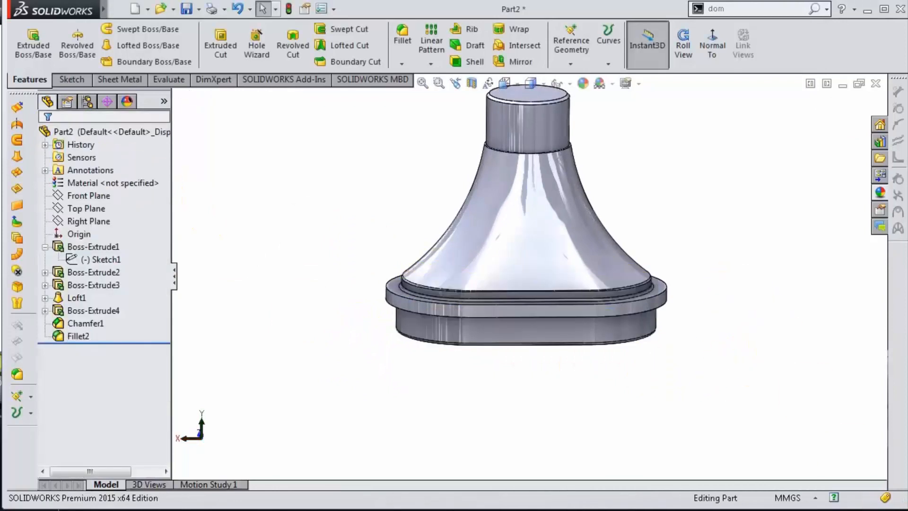
Step: Sketch on the cylinder's top face and draw a circle about 6 mm in diameter centred on the origin
middle_click_drag(745, 303, 492, 185)
left_click(492, 184)
left_click(541, 142)
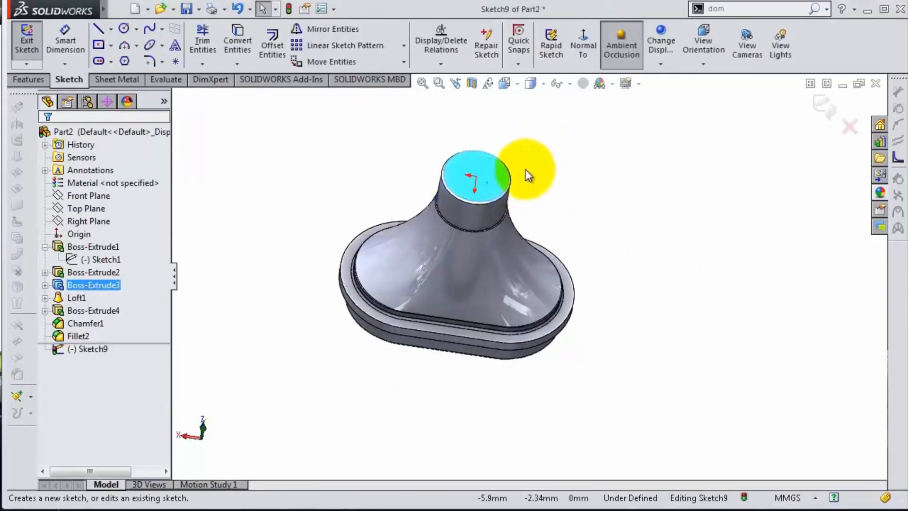
key("s")
left_click(560, 221)
left_click(476, 176)
left_click(463, 160)
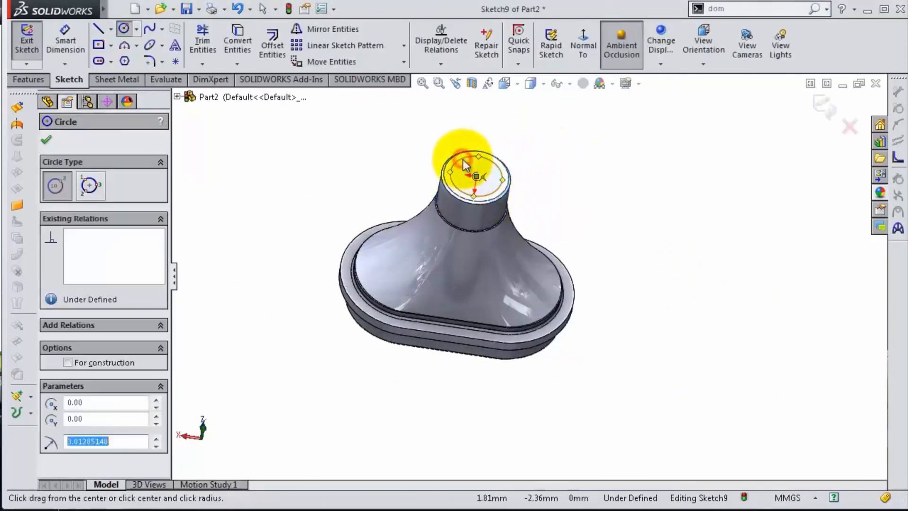
Step: Dimension the circle on the cylinder's top face to a 7.25 mm diameter
key("s")
left_click(502, 175)
left_click(510, 182)
left_click(578, 192)
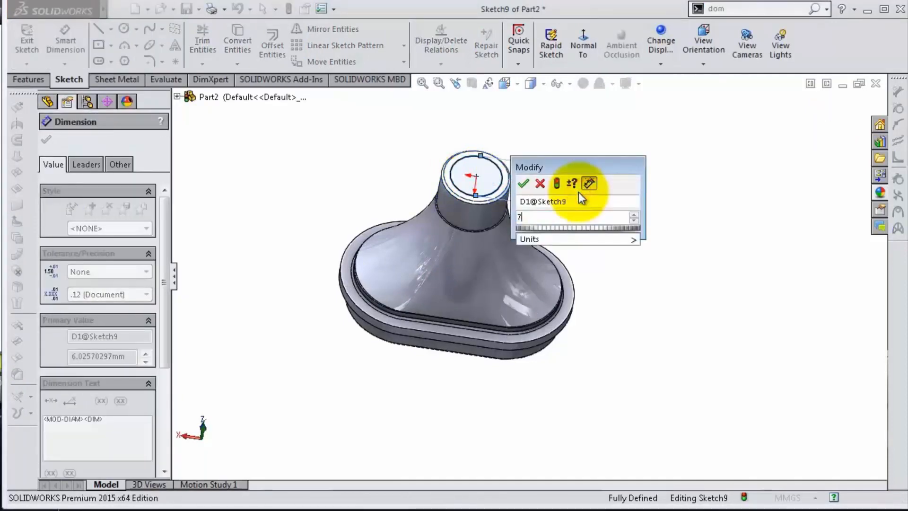
type("7.25")
key("Return")
Step: Cut-extrude the 7.25 mm circle through the whole part
scroll(449, 169, "down", 5)
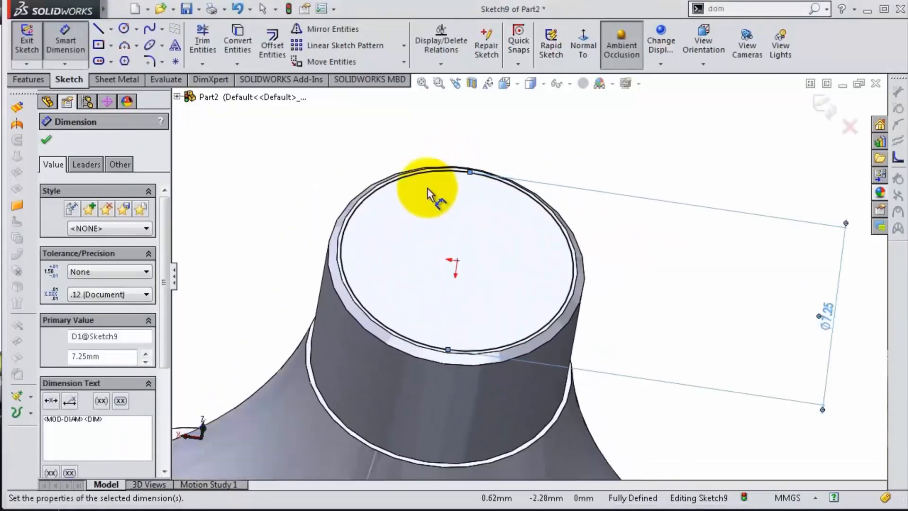
left_click(28, 79)
left_click(220, 44)
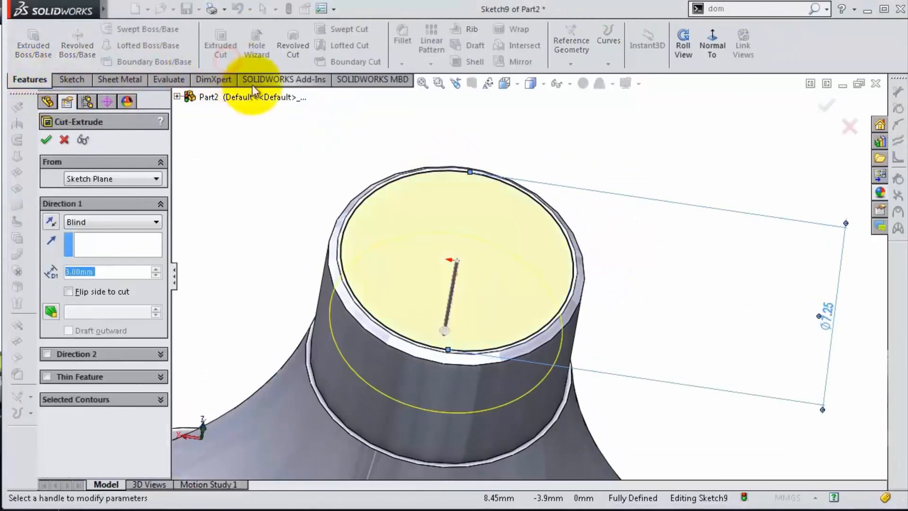
left_click(112, 223)
left_click(87, 244)
left_click(46, 139)
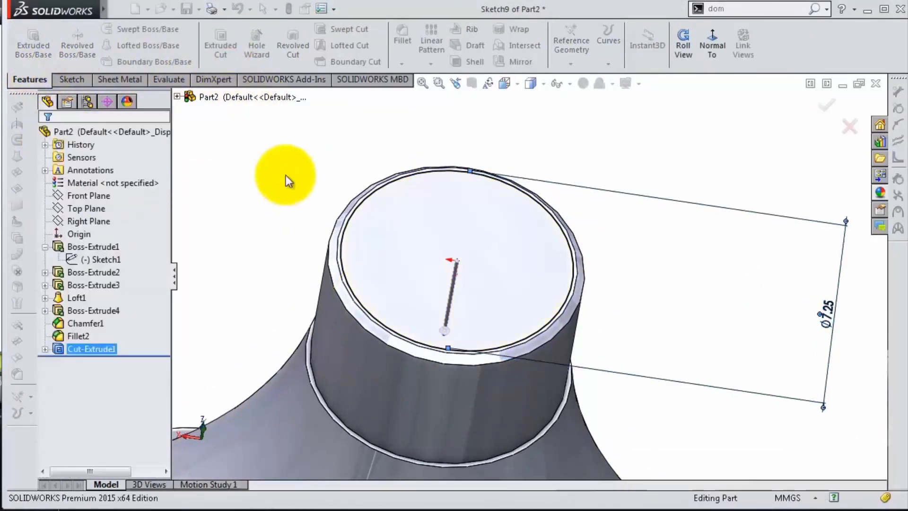
Step: Apply the black medium gloss plastic appearance to the part
scroll(285, 175, "up", 5)
middle_click_drag(305, 198, 637, 344)
scroll(636, 344, "up", 2)
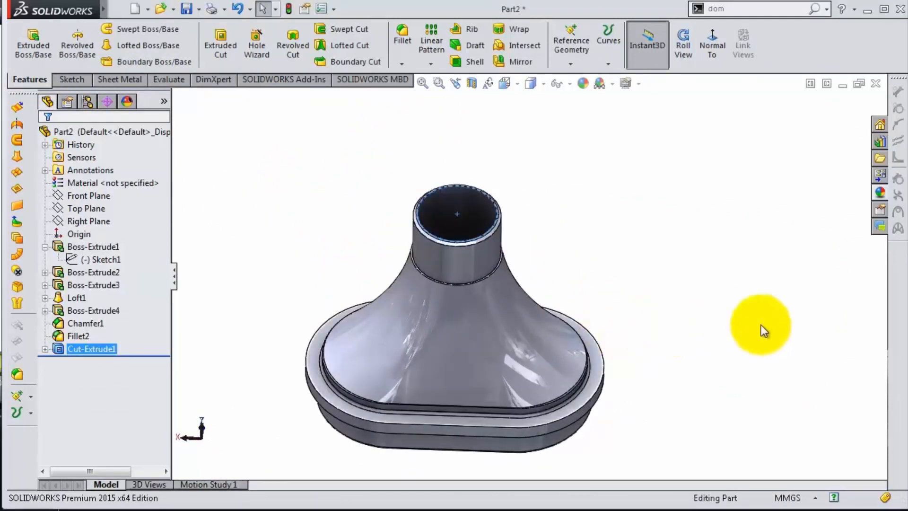
left_click(880, 192)
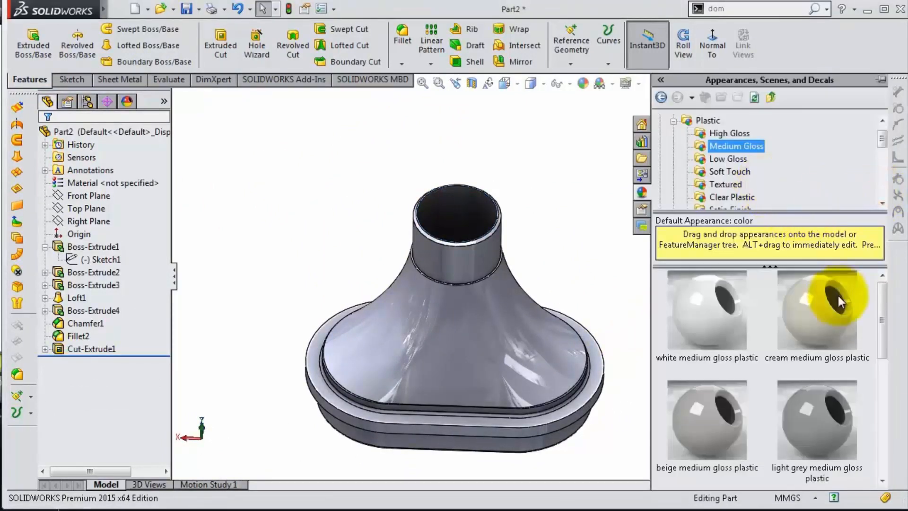
left_click_drag(882, 305, 885, 384)
double_click(832, 326)
left_click(590, 242)
middle_click_drag(655, 331, 655, 267)
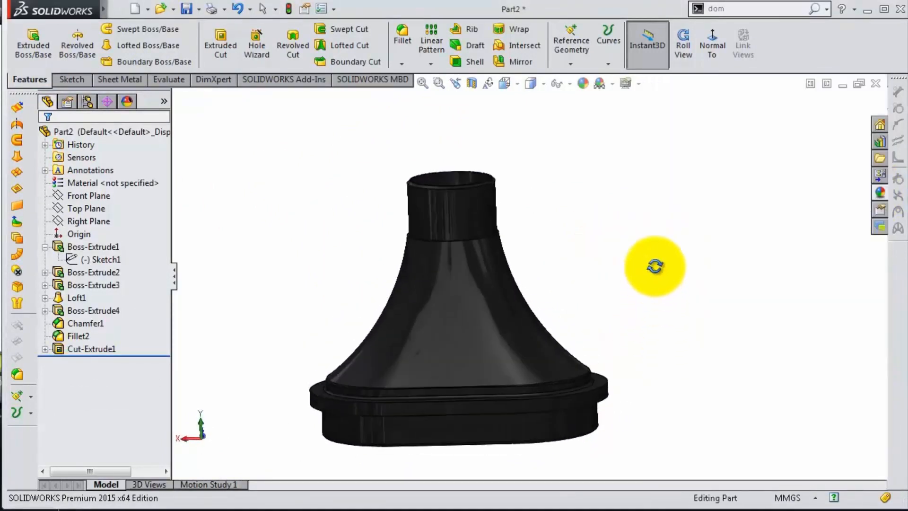
scroll(624, 279, "up", 2)
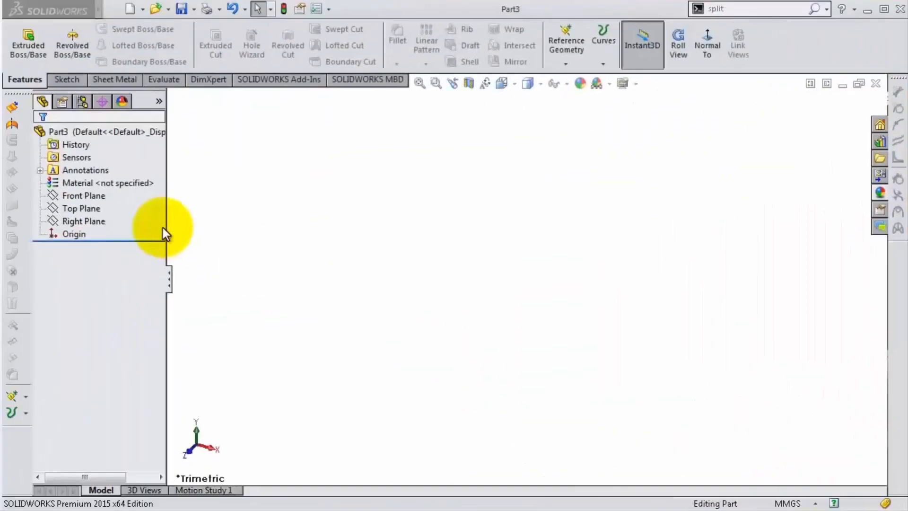
Step: In the new part, sketch on the Top Plane and draw a circle about 90 mm in diameter centred on the origin
left_click(81, 208)
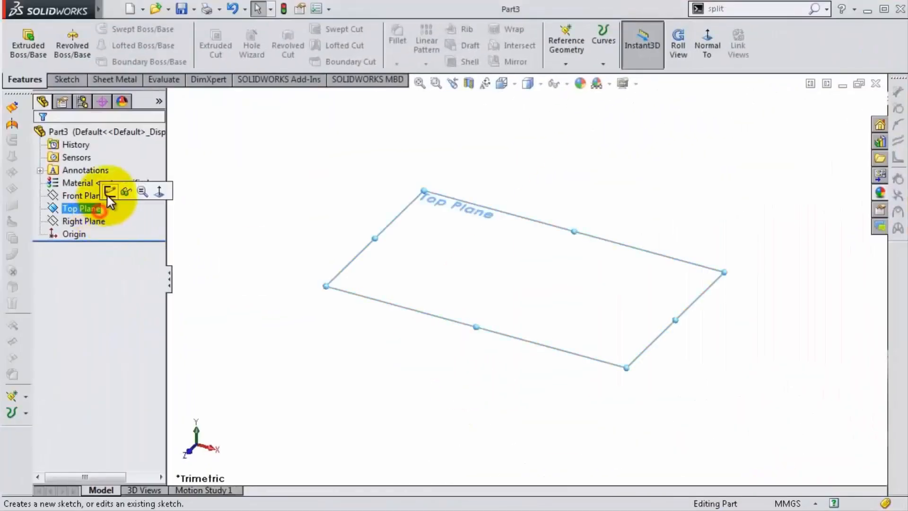
left_click(120, 191)
key("s")
left_click(415, 273)
left_click(527, 280)
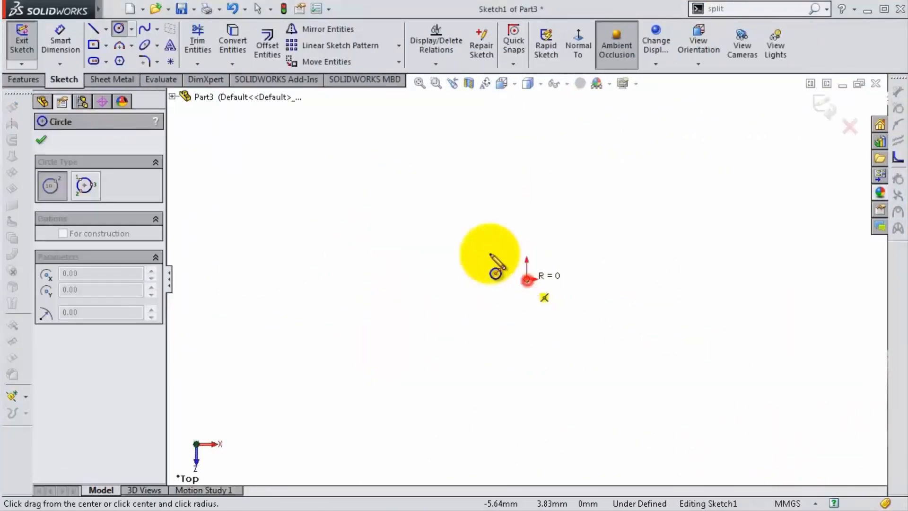
left_click(457, 241)
Step: Dimension the circle on the Top Plane to a 7.25 mm diameter
key("s")
left_click(497, 254)
left_click(460, 239)
left_click(376, 237)
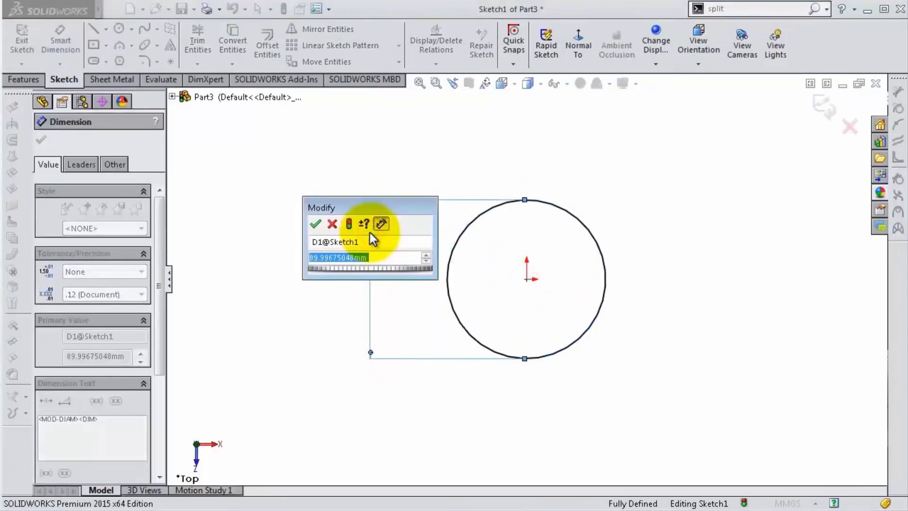
type("7.25")
key("Return")
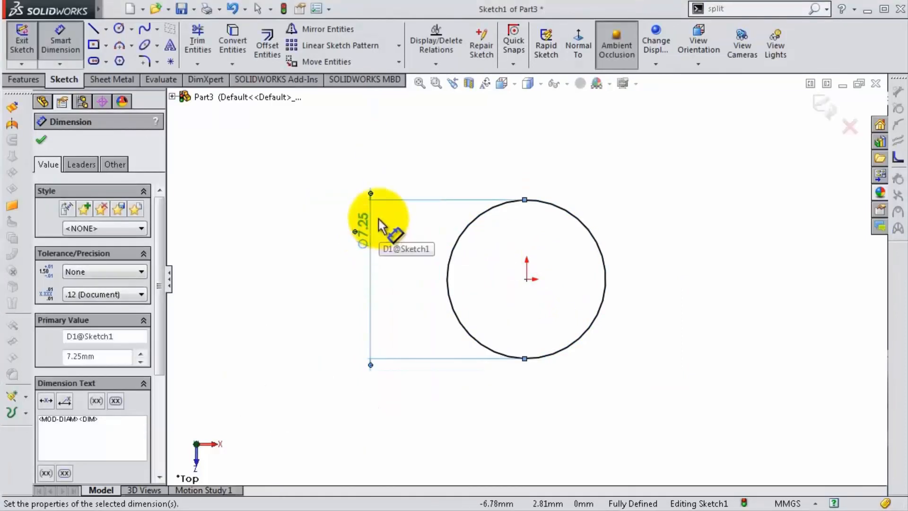
Step: Extrude the circle 40 mm upward into a solid cylinder
key("s")
left_click(389, 341)
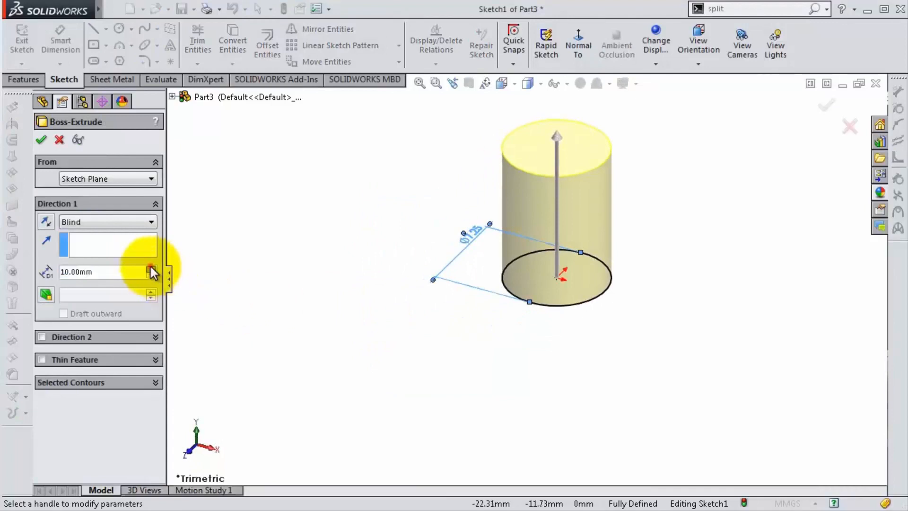
scroll(152, 273, "up", 3)
left_click(41, 141)
key("f")
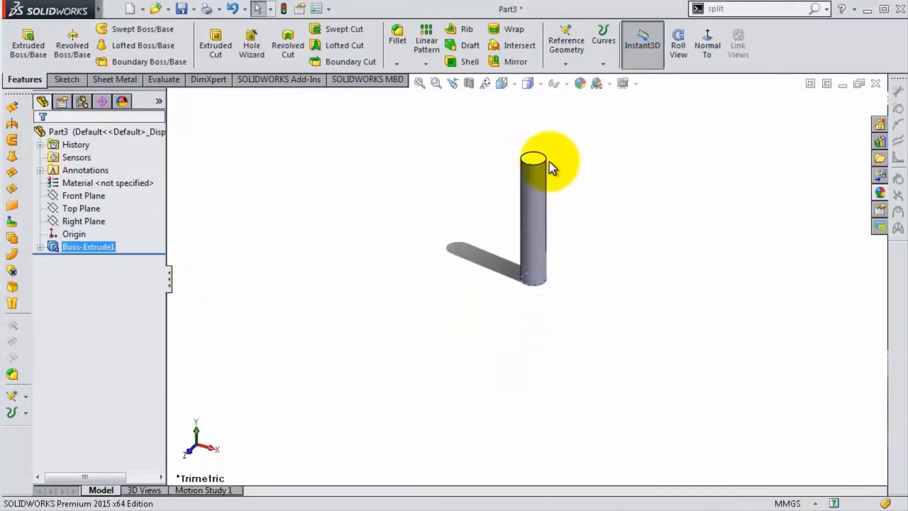
Step: Sketch on the Front Plane a slanted line about 8.38 mm long from the cylinder's upper right corner down to its left edge
left_click(85, 196)
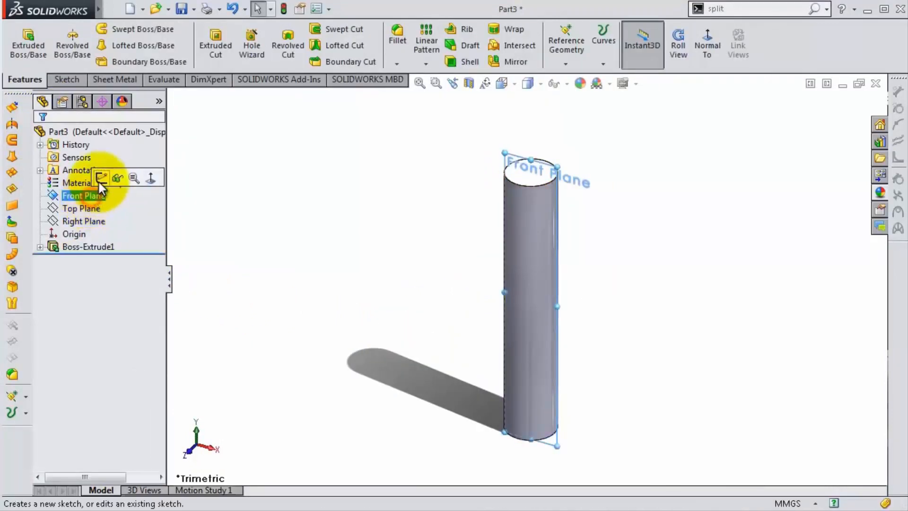
left_click(119, 180)
left_click(568, 60)
scroll(569, 86, "up", 5)
key("s")
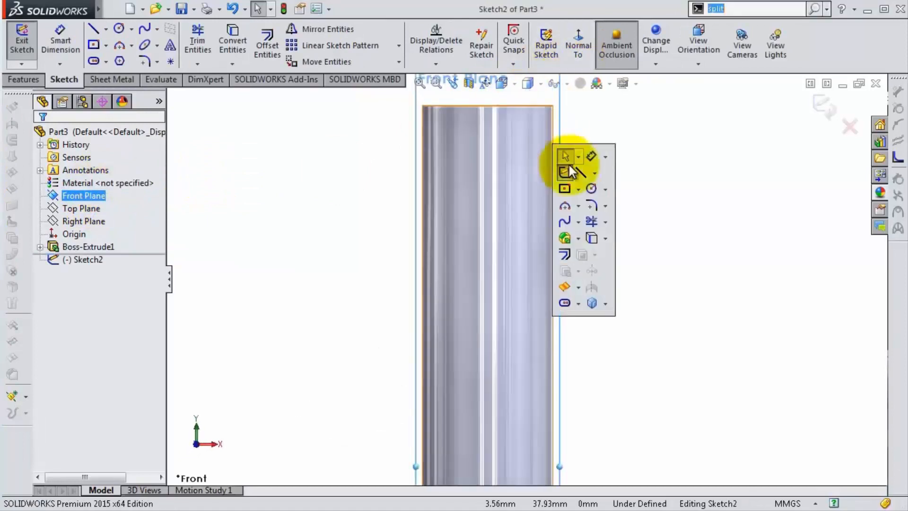
left_click(571, 156)
left_click(552, 106)
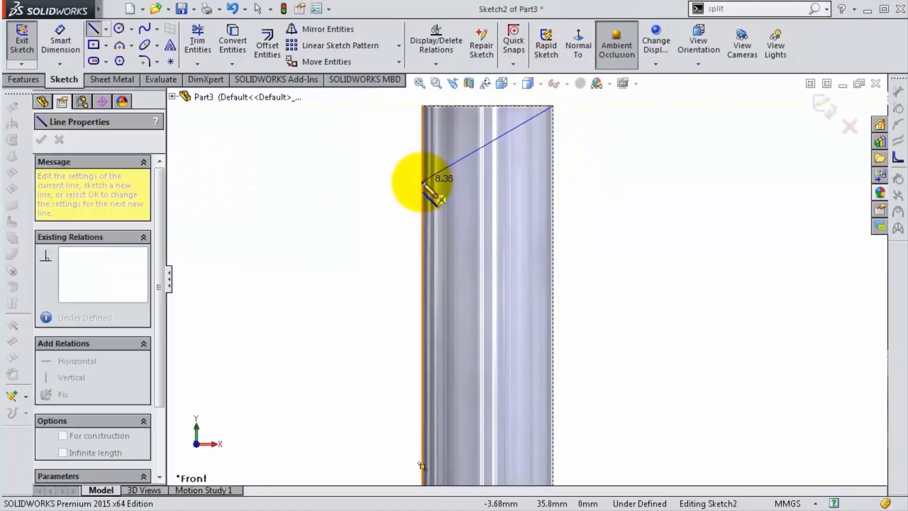
left_click(423, 181)
Step: Dimension the angle between the slanted line and the cylinder's top edge to 25°
key("s")
left_click(462, 190)
left_click(467, 155)
left_click(481, 105)
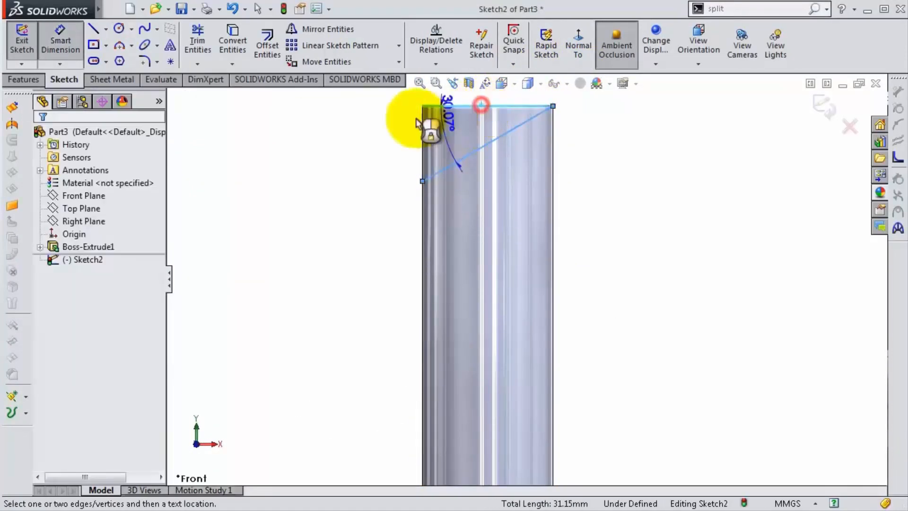
left_click(372, 131)
type("25")
key("Return")
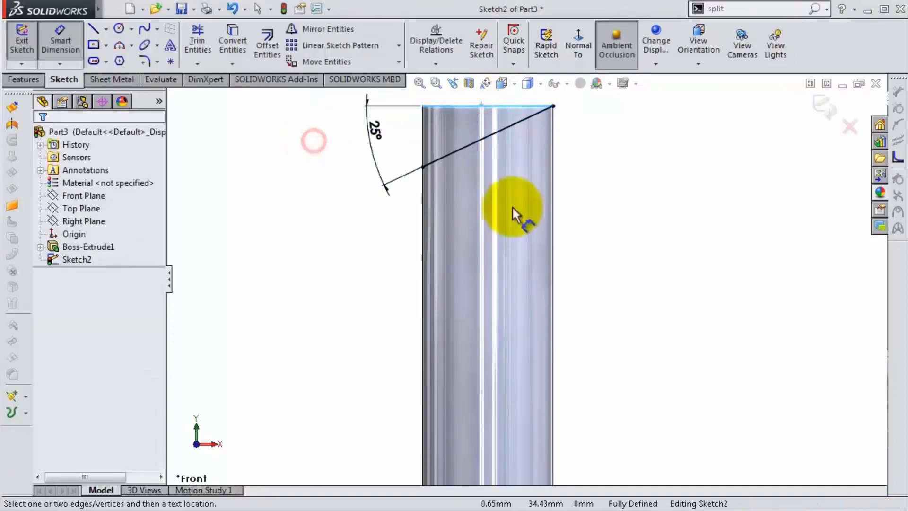
Step: Cut away the cylinder's top above the slanted line with an Extruded Cut set to Through All - Both and the cut side flipped
middle_click_drag(512, 208, 446, 193)
left_click(23, 79)
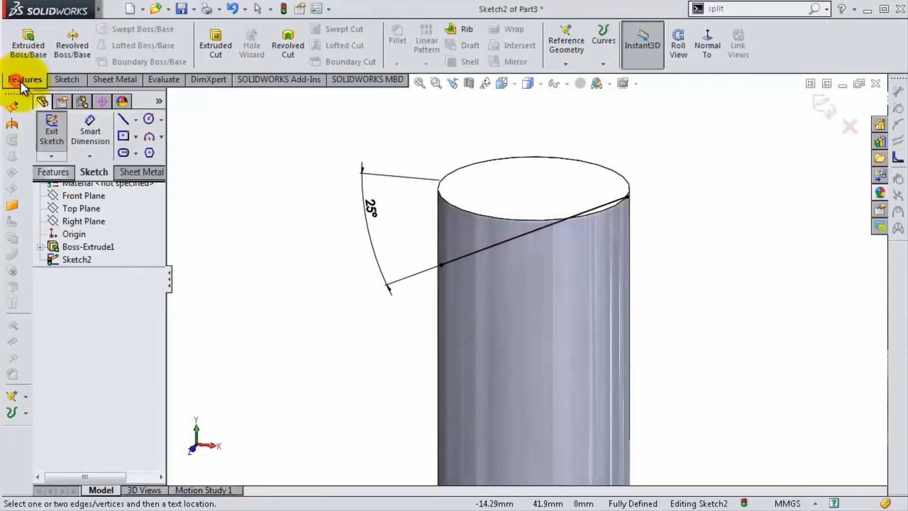
left_click(205, 50)
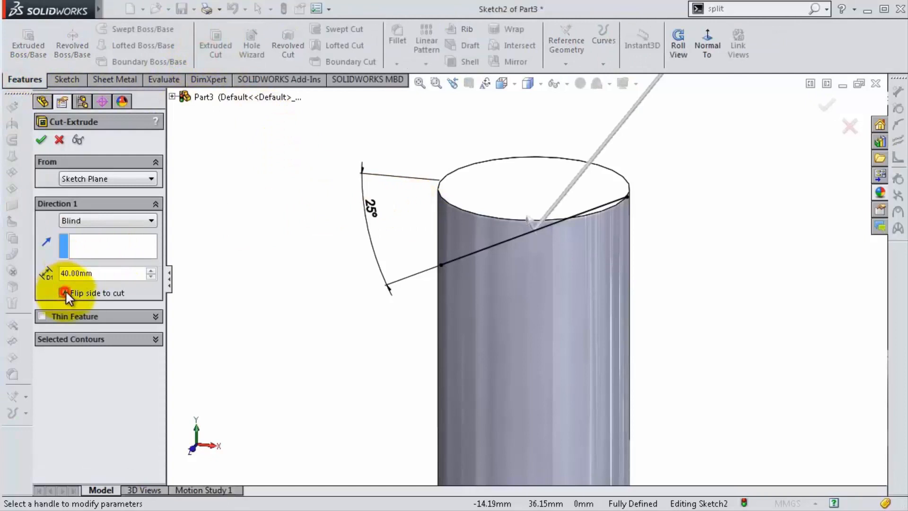
left_click(64, 292)
left_click(108, 221)
left_click(118, 250)
mouse_move(294, 259)
middle_mouse_down()
mouse_move(348, 266)
mouse_move(355, 292)
middle_mouse_up()
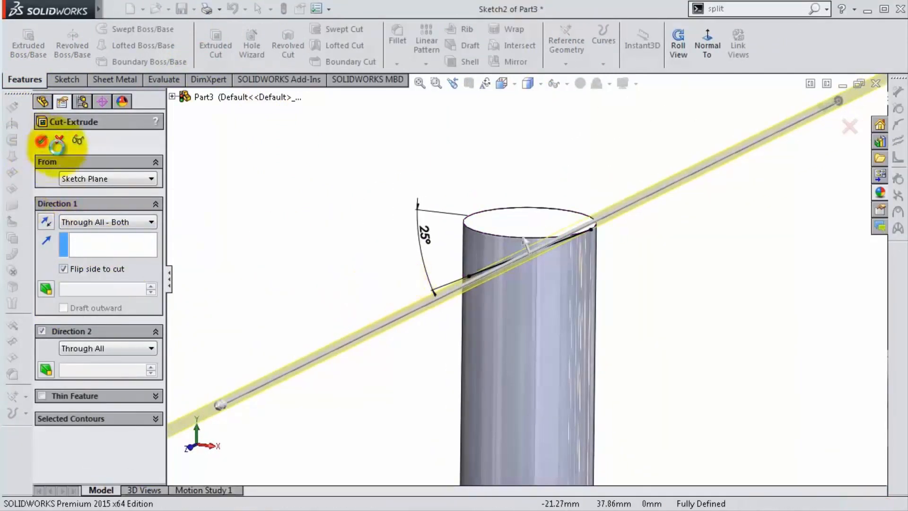
middle_click_drag(422, 289, 342, 277)
left_click(91, 258)
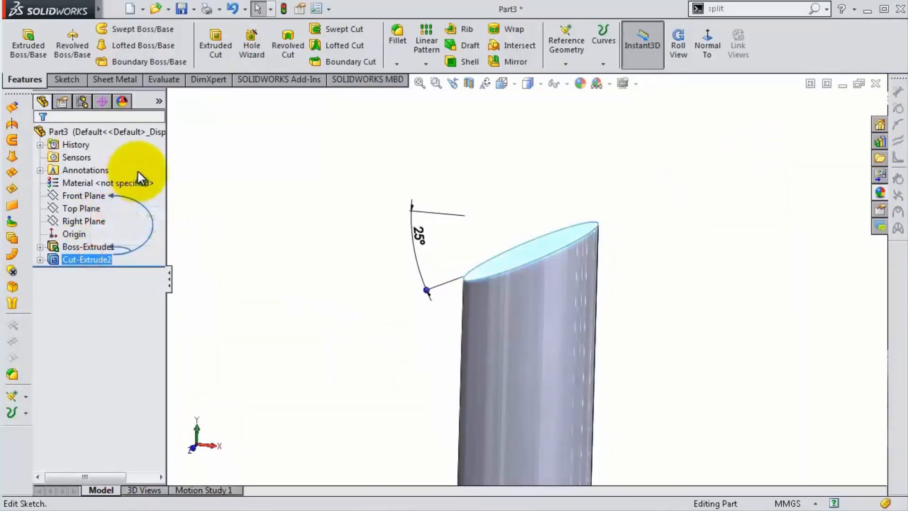
Step: Start a new sketch on the Front Plane of the slant-topped cylinder
left_click(97, 197)
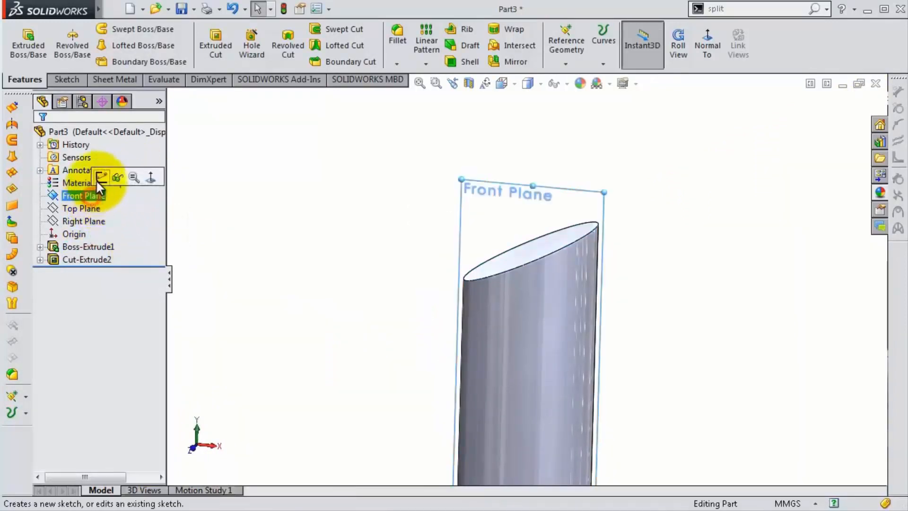
left_click(56, 197)
left_click(64, 180)
left_click(40, 259)
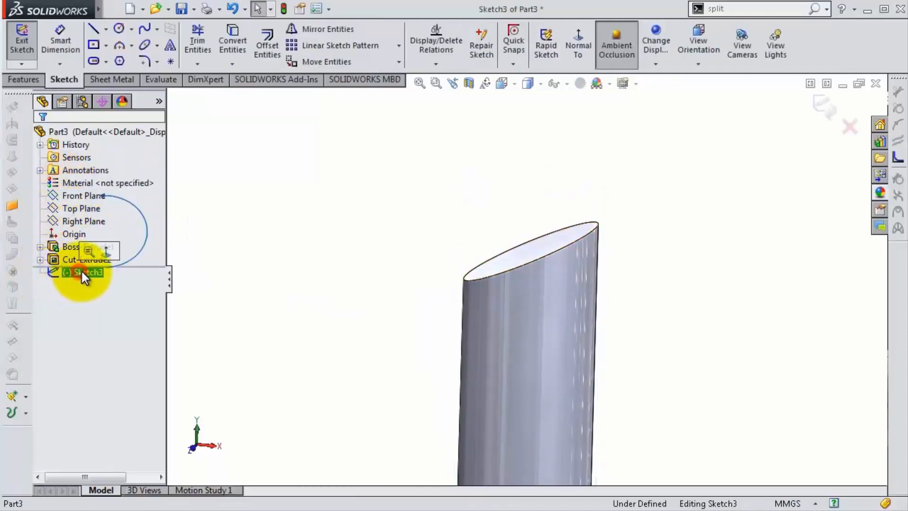
Step: Convert Sketch2's slanted line into Sketch3 and exit the sketch
left_click(90, 270)
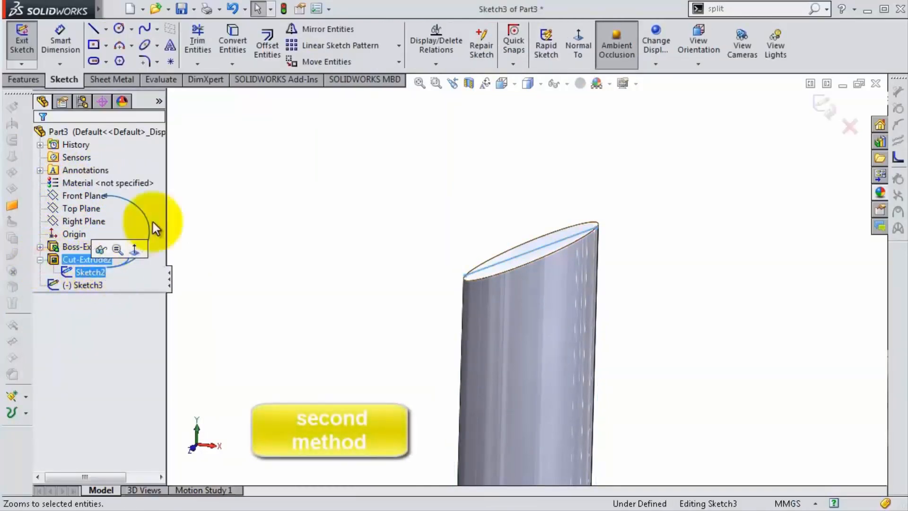
left_click(234, 45)
left_click(95, 261)
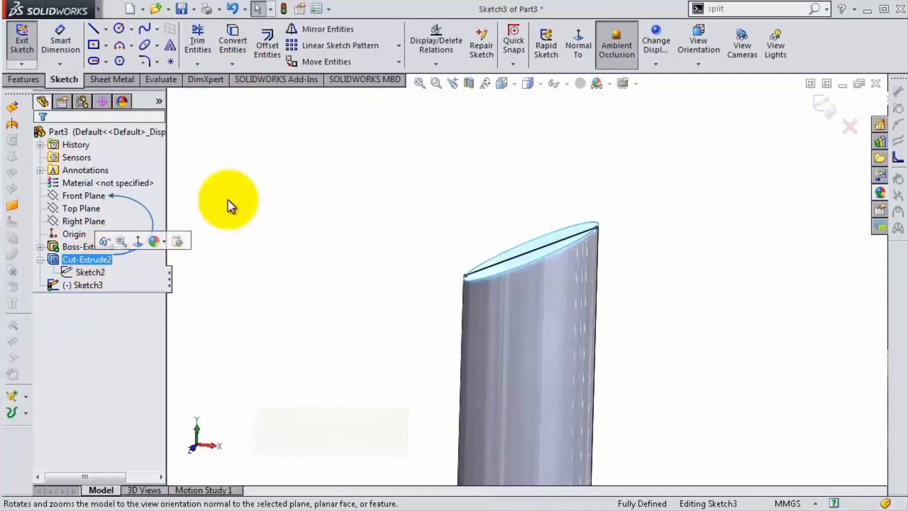
left_click(825, 112)
Step: Suppress Cut-Extrude2
left_click(395, 229)
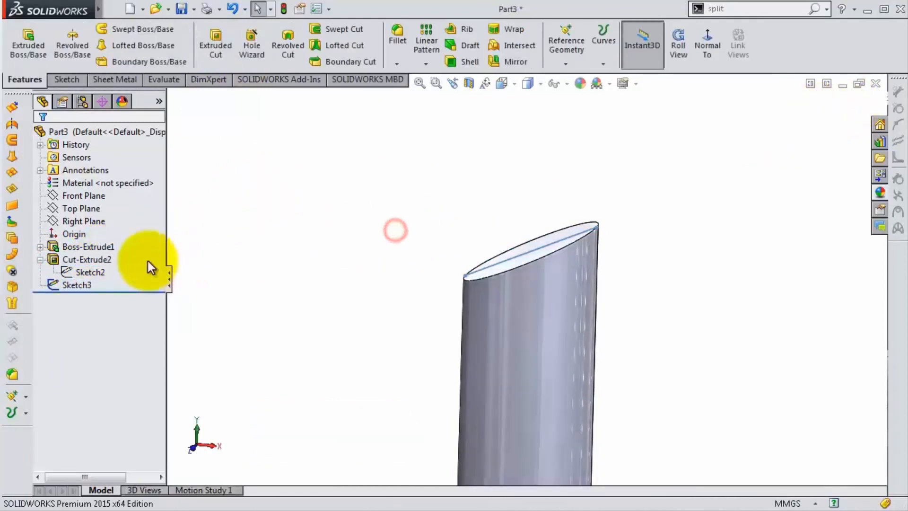
left_click(109, 260)
left_click(151, 223)
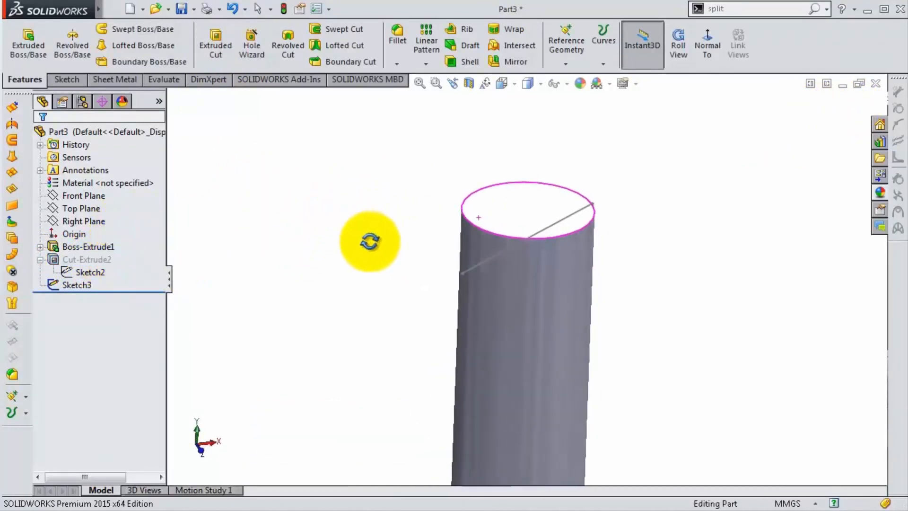
Step: Start a Split with Sketch3 as the trim tool and cut the part into separate bodies
left_click(813, 9)
left_click(723, 27)
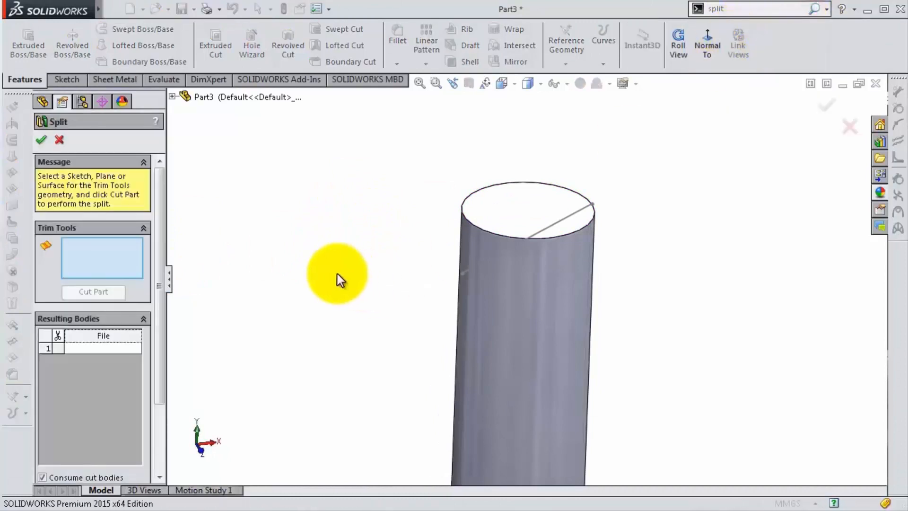
left_click(576, 217)
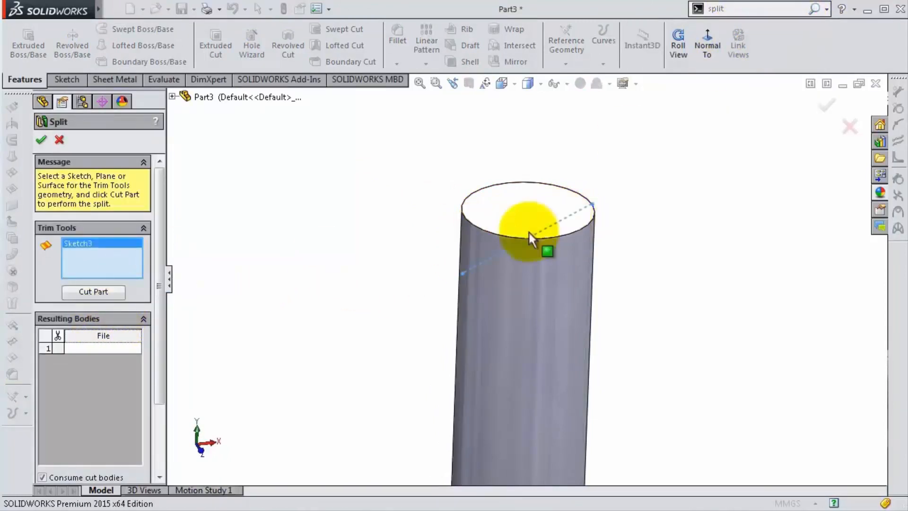
left_click(110, 294)
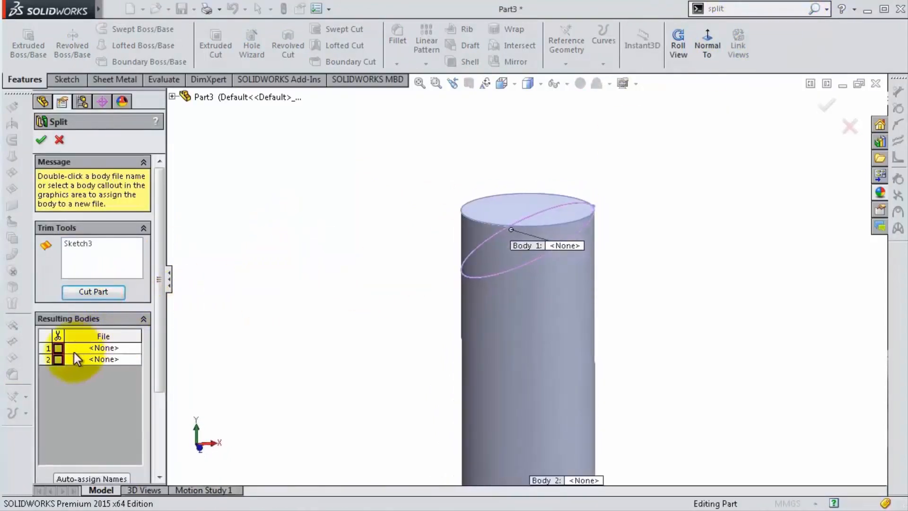
Step: Select only body 1, the wedge above the slanted line, and complete the split with cut bodies consumed
left_click(58, 360)
left_click(58, 360)
left_click(58, 348)
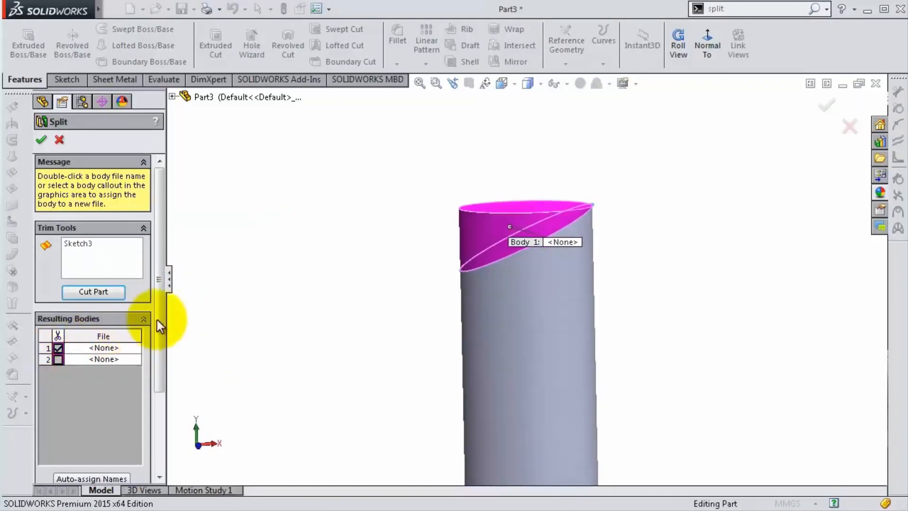
left_click_drag(163, 364, 165, 430)
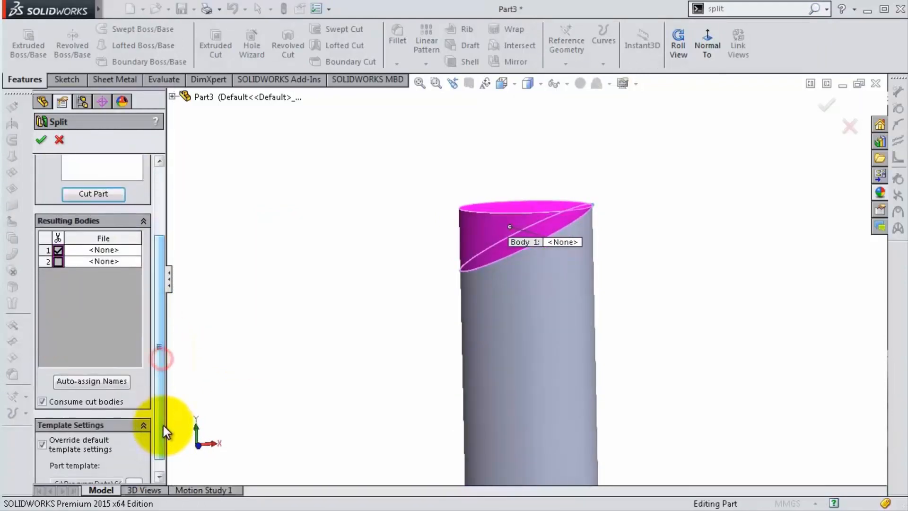
left_click(52, 402)
left_click(41, 140)
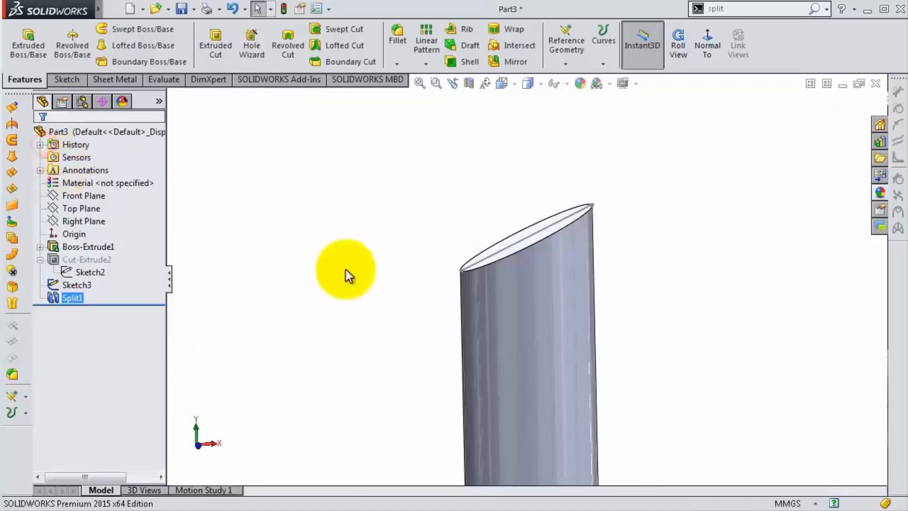
Step: Create a reference plane parallel to the Right Plane through the upper endpoint of the slanted line
middle_click_drag(349, 276, 483, 260)
left_click(76, 221)
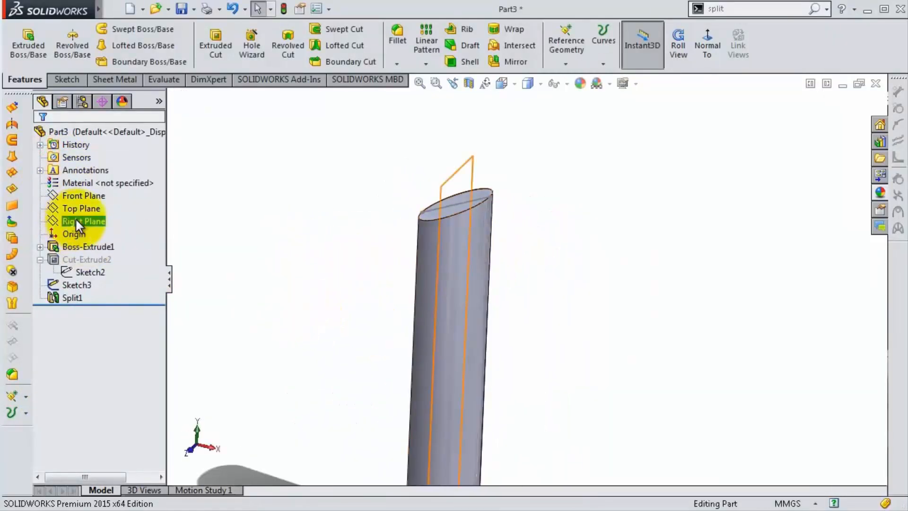
left_click(566, 45)
left_click(583, 80)
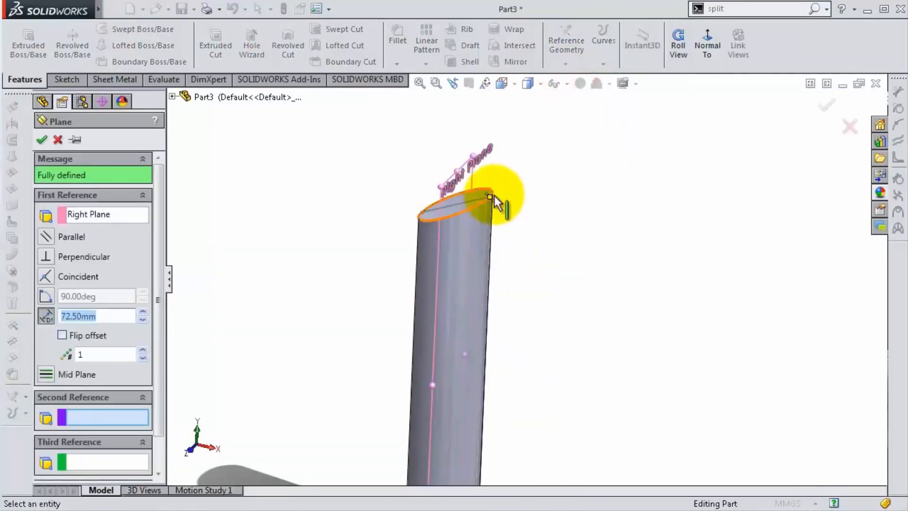
left_click(492, 197)
right_click(493, 197)
Step: Start a sketch on the new reference plane and view it face-on
middle_click_drag(546, 192, 500, 221)
left_click(500, 226)
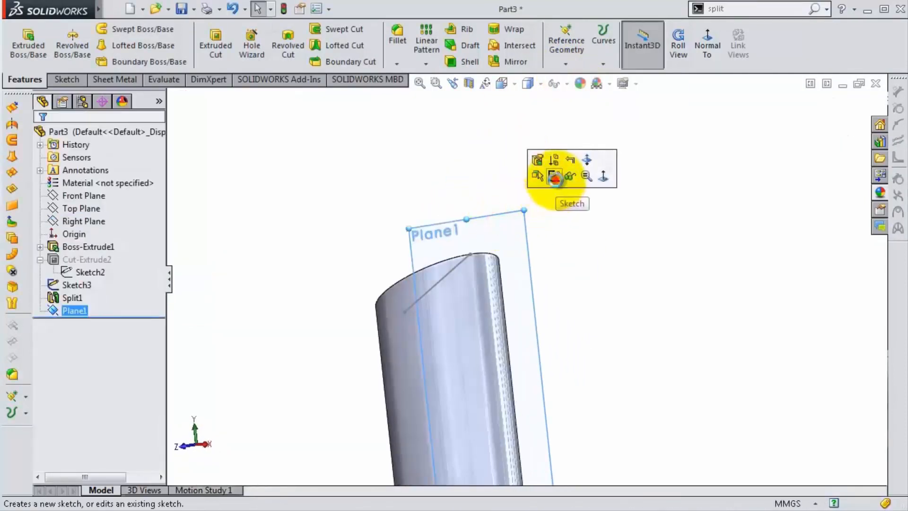
left_click(553, 176)
left_click(579, 47)
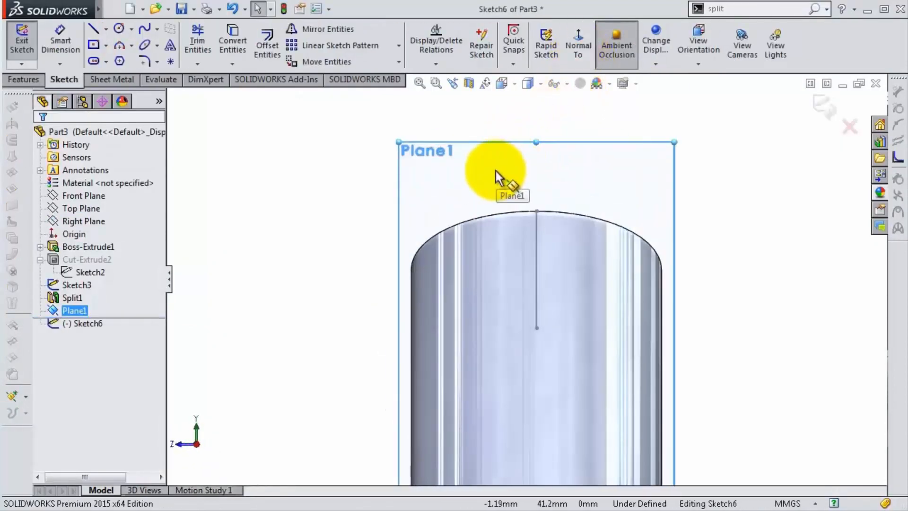
left_click(94, 28)
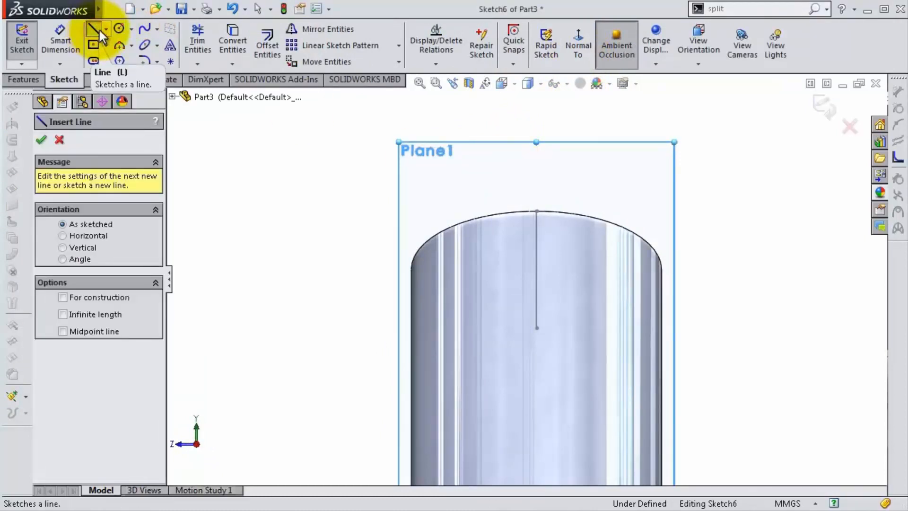
left_click(520, 212)
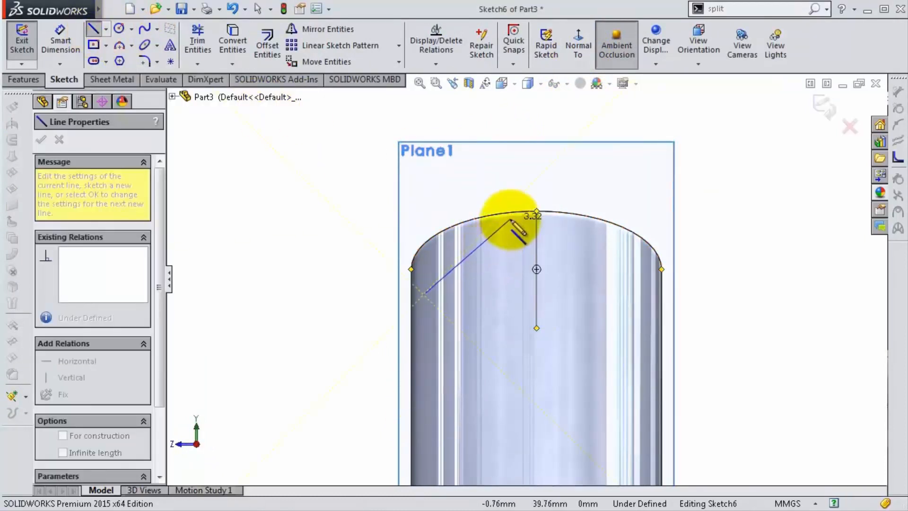
key("Escape")
Step: Sketch a closed right triangle over one side of the rod's tip, with a horizontal top edge about 3.35 mm long
key("s")
left_click(549, 245)
left_click(526, 211)
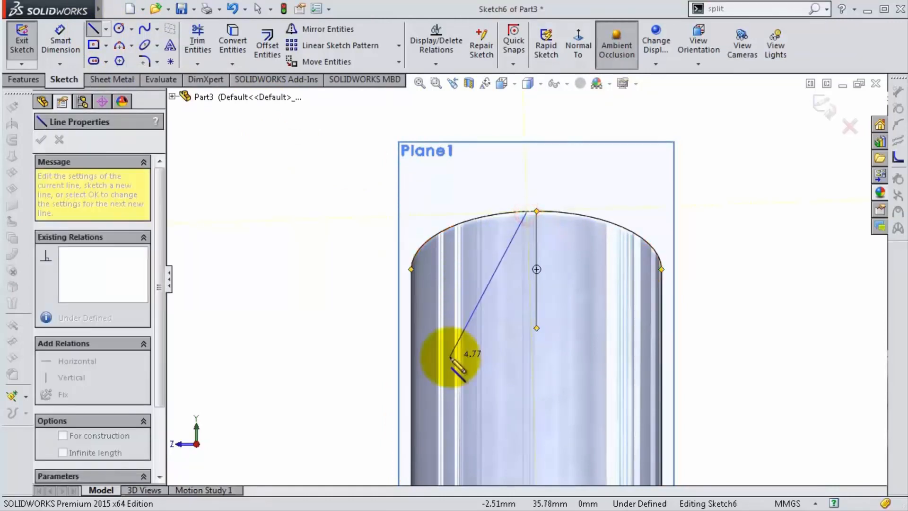
left_click(411, 441)
left_click(411, 212)
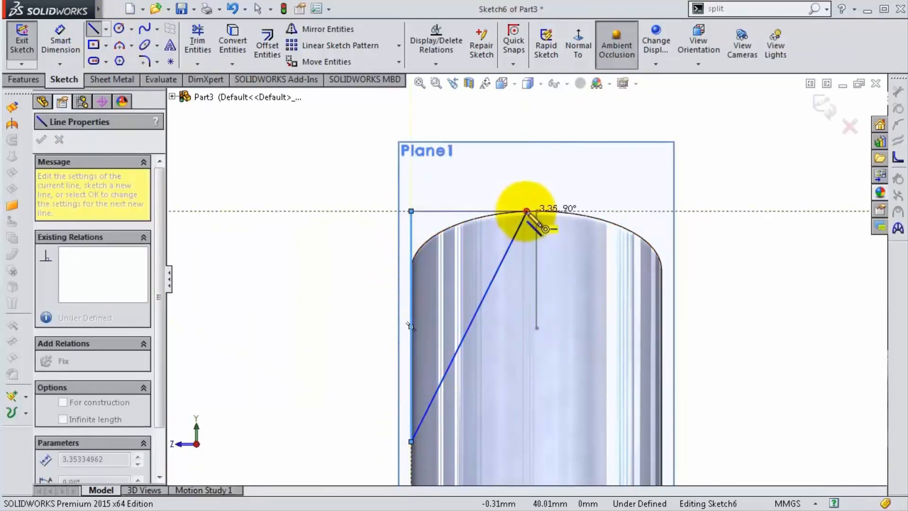
left_click(526, 211)
Step: Dimension the triangle's inner top corner 0.25 mm from the slanted line's upper endpoint
key("s")
left_click(568, 222)
left_click(528, 212)
left_click(536, 212)
left_click(535, 184)
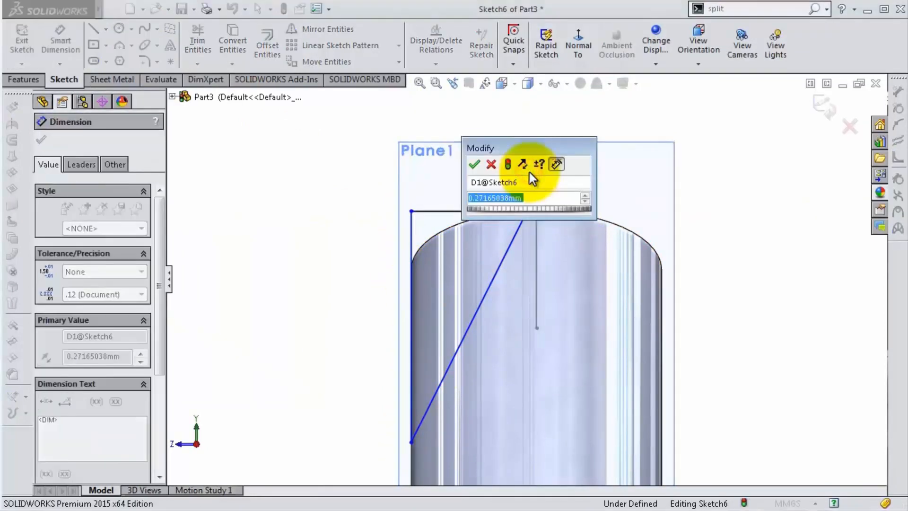
type("0,25")
key("Return")
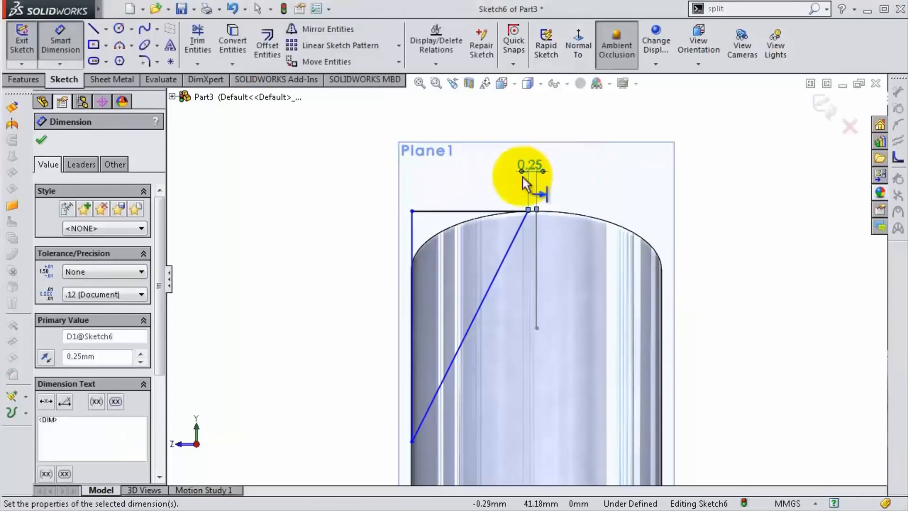
Step: Dimension the triangle's vertical side to 6 mm
scroll(527, 190, "up", 3)
left_click(457, 251)
left_click(405, 260)
type("6")
key("Return")
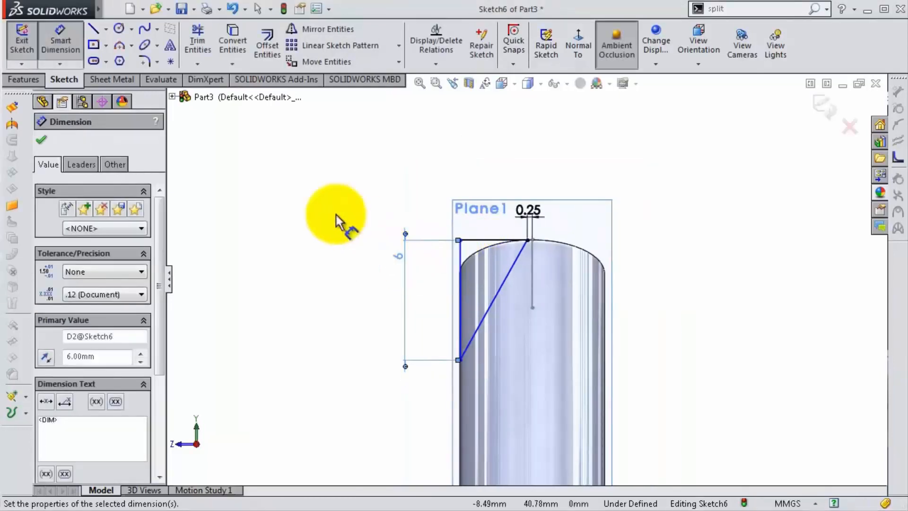
Step: Add a relation aligning the triangle's vertical side with the rod's outer edge
key("Escape")
scroll(421, 274, "down", 4)
left_click(510, 231)
scroll(515, 274, "down", 10)
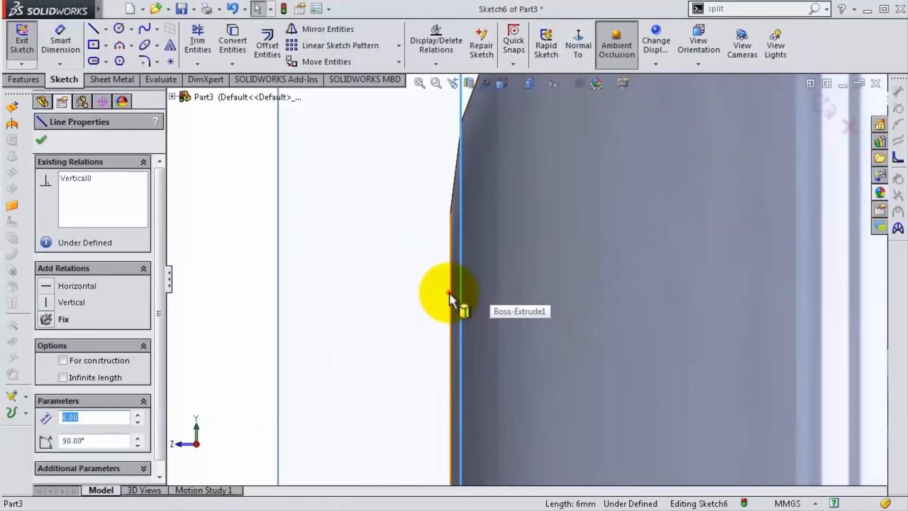
left_click(450, 291, "ctrl")
left_click(489, 239)
left_click(387, 230)
scroll(439, 265, "up", 12)
scroll(581, 333, "up", 4)
scroll(603, 376, "down", 4)
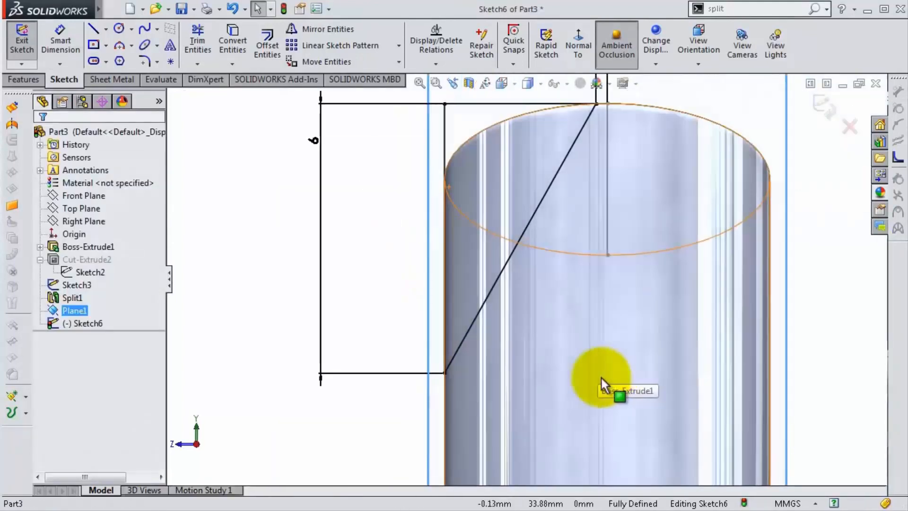
Step: Draw a vertical centerline from the peak of the rod's tip down to the origin
key("s")
left_click(642, 409)
left_click(651, 438)
left_click(607, 104)
scroll(609, 186, "up", 8)
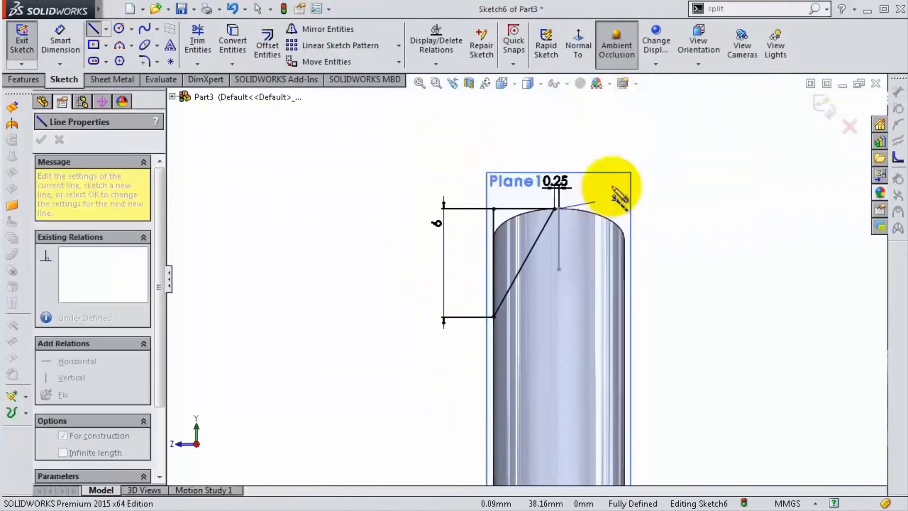
left_click(533, 430)
key("Escape")
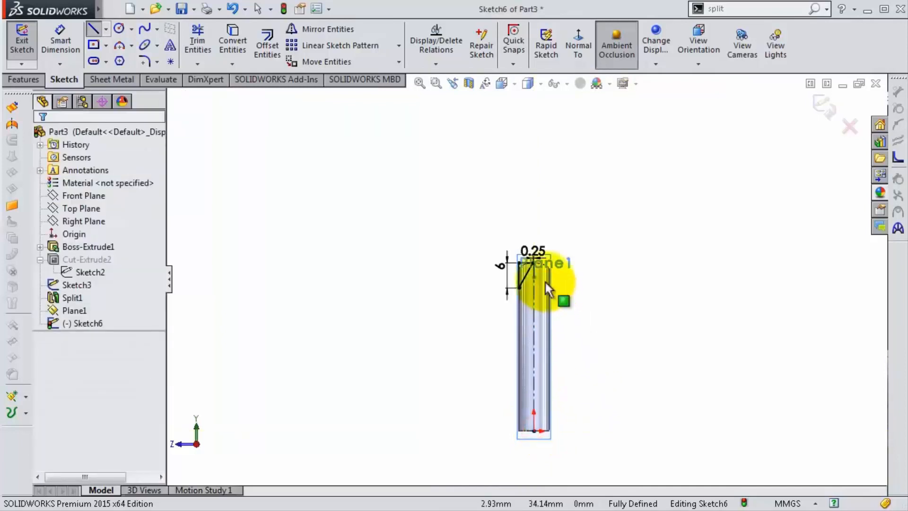
Step: Mirror the triangle's three lines about the vertical centerline
scroll(539, 279, "up", 6)
left_click(318, 30)
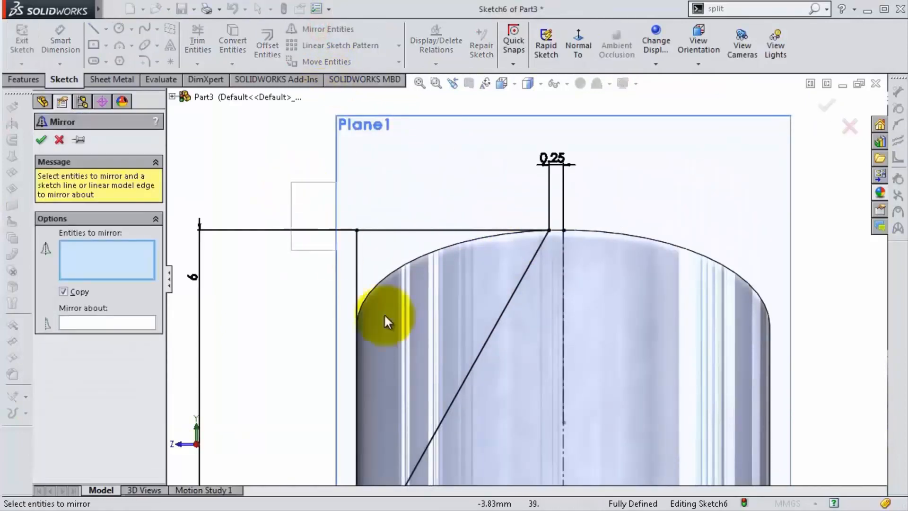
scroll(501, 430, "down", 3)
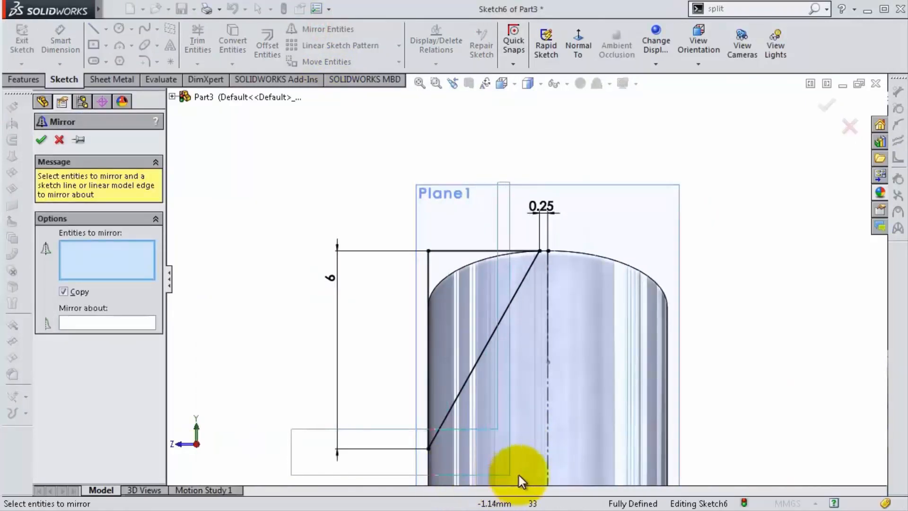
left_click(123, 324)
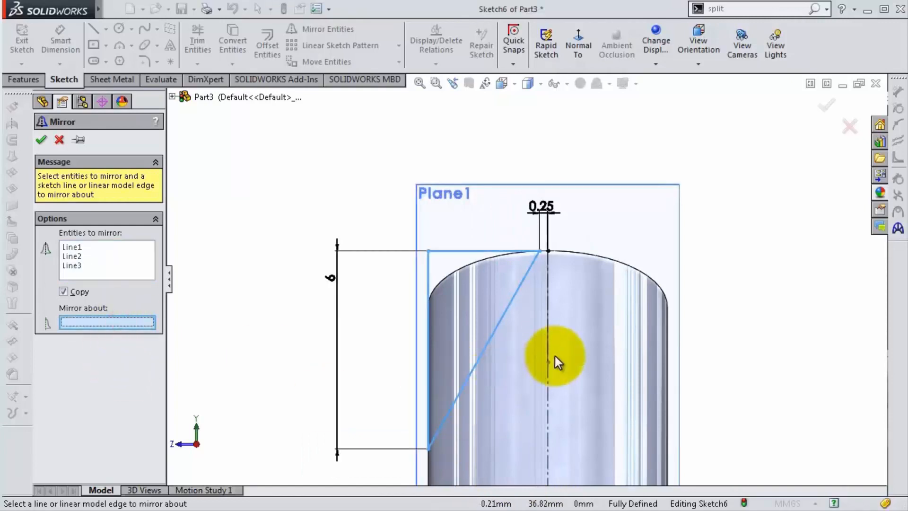
right_click(548, 384)
Step: Cut-extrude both triangles 10 mm deep, using the slanted sketch line on the angled face as the direction
mouse_move(657, 293)
middle_mouse_down()
mouse_move(609, 305)
mouse_move(608, 320)
mouse_move(574, 290)
mouse_move(594, 329)
middle_mouse_up()
left_click(21, 80)
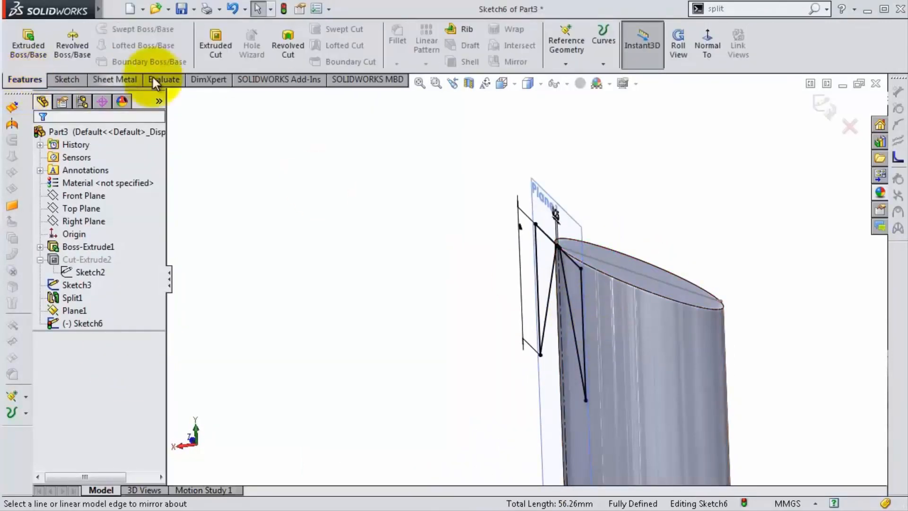
left_click(208, 51)
left_click(152, 276)
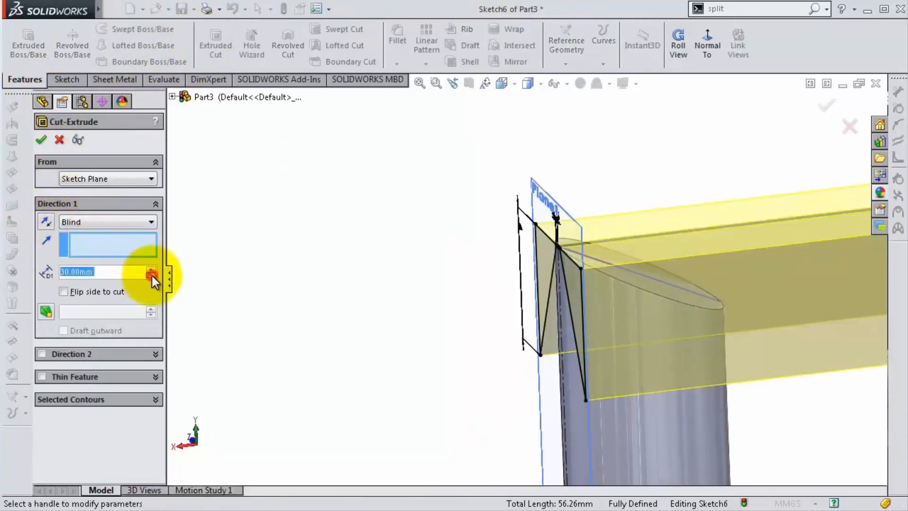
left_click(151, 275)
left_click(150, 275)
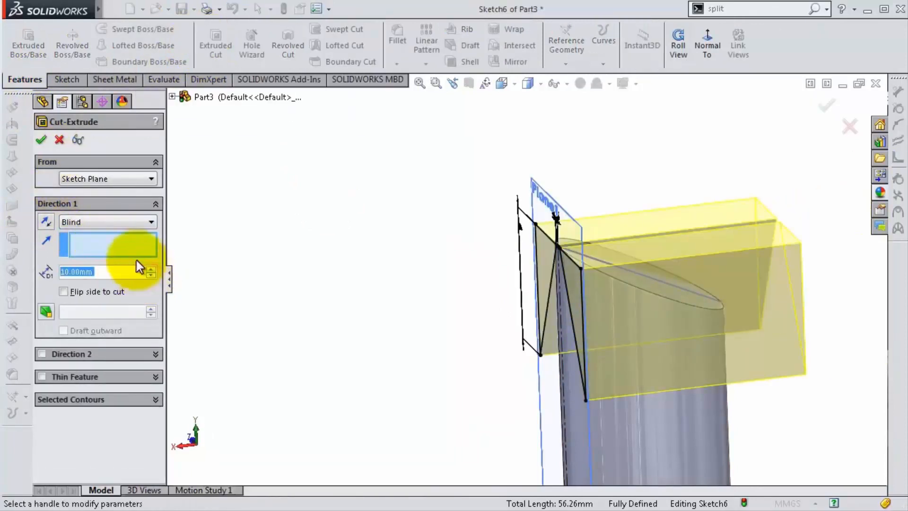
left_click(624, 269)
left_click(828, 105)
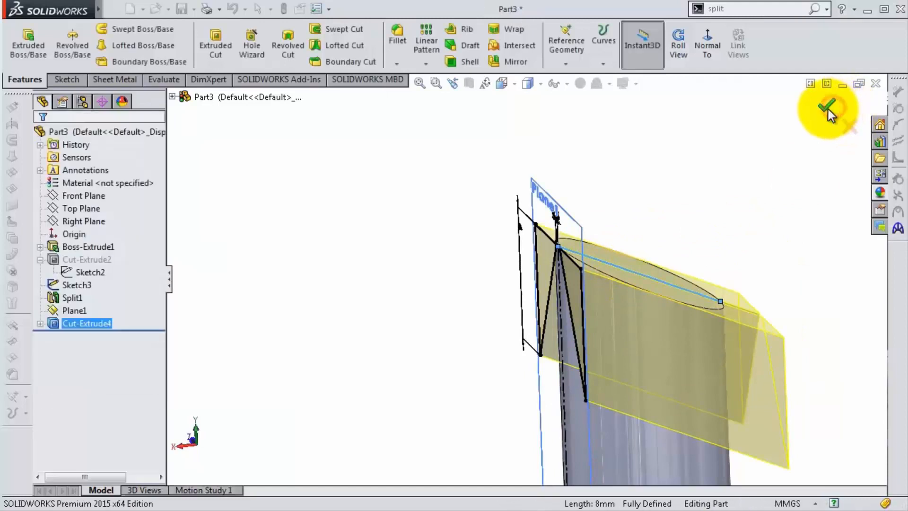
Step: Edit the triangular cut's sketch and add a horizontal relation between the triangle's upper inner corner and the centerline's top endpoint
middle_click_drag(827, 105, 587, 272)
scroll(584, 274, "down", 4)
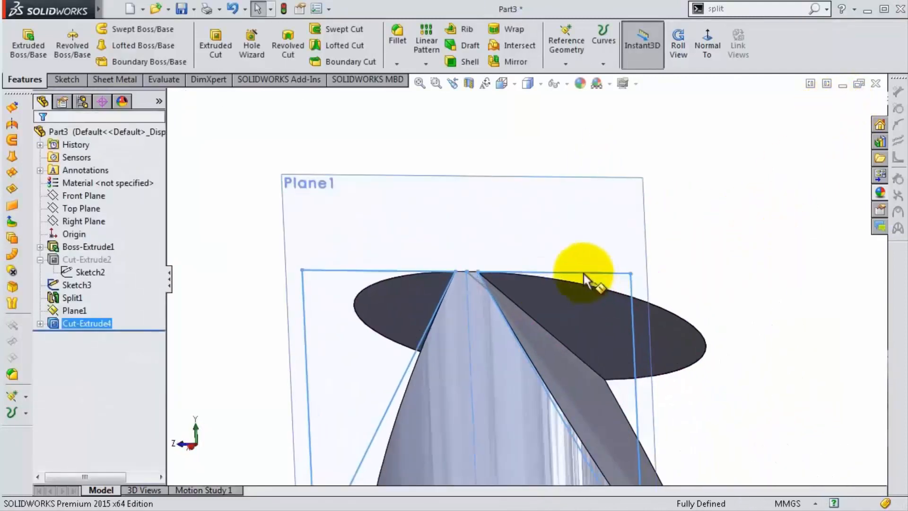
scroll(466, 300, "down", 5)
scroll(465, 300, "up", 1)
scroll(466, 293, "up", 2)
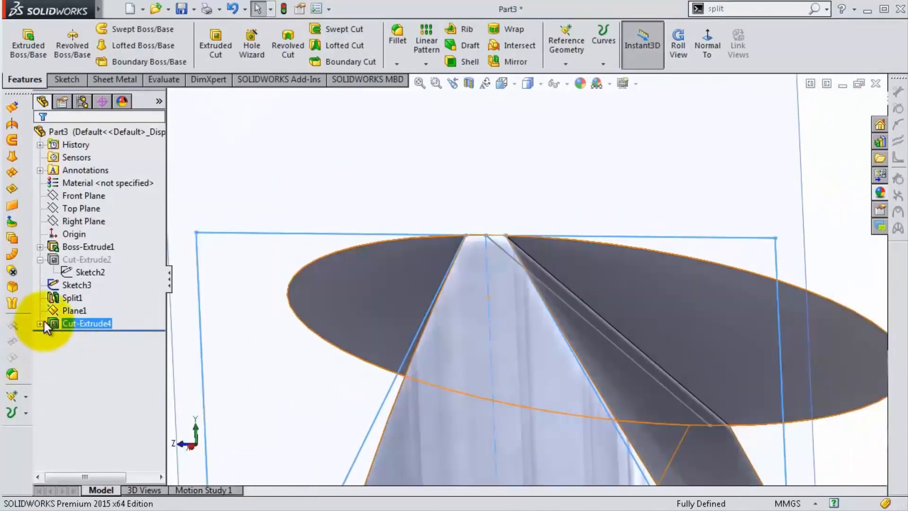
left_click(86, 323)
left_click(95, 295)
scroll(583, 223, "down", 5)
left_click(581, 225)
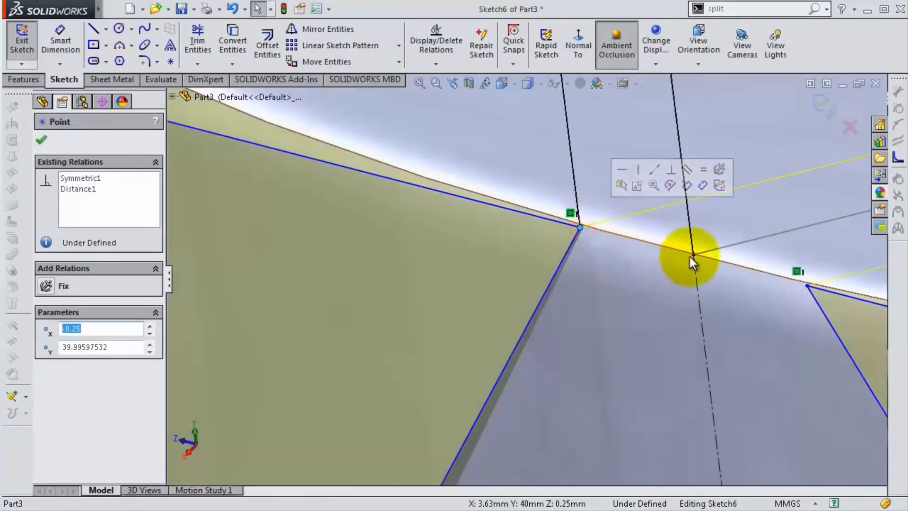
left_click(694, 255, "ctrl")
left_click(736, 193)
left_click(41, 139)
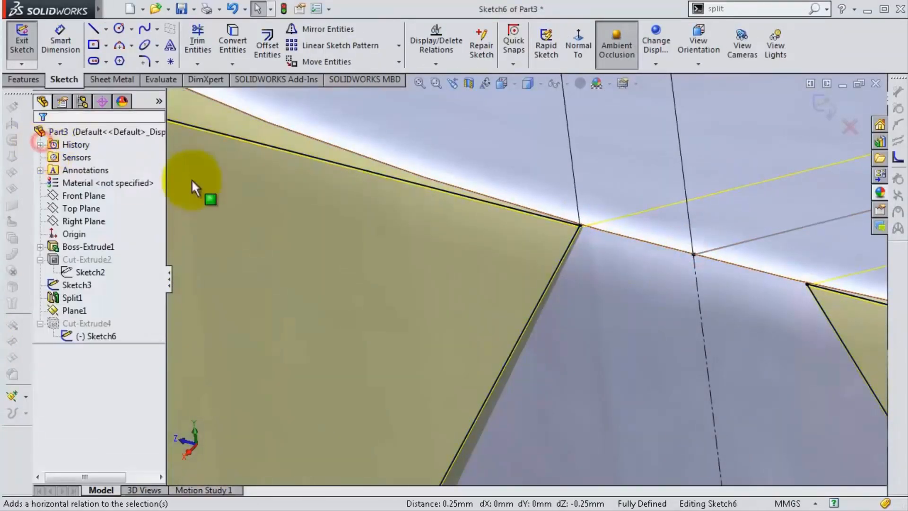
left_click(822, 101)
scroll(737, 222, "up", 3)
scroll(719, 227, "up", 3)
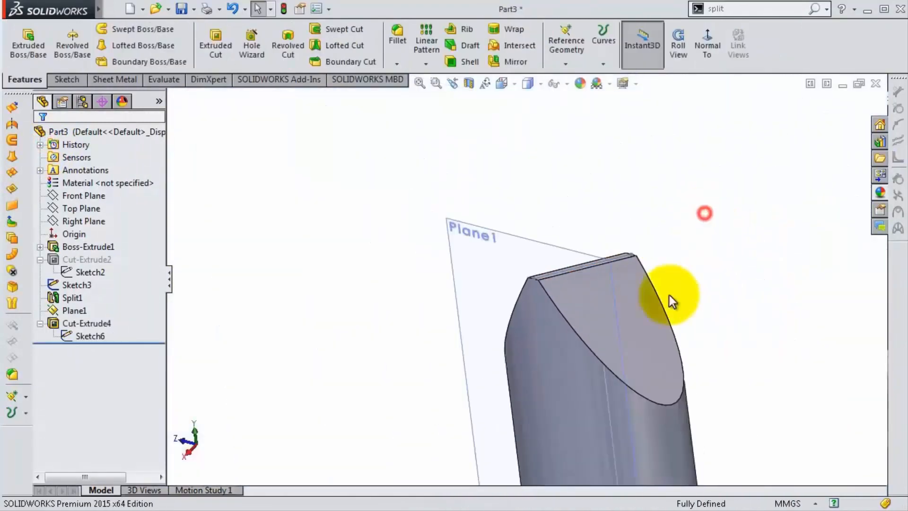
Step: Hide Plane1 and the slanted line sketch, Sketch3
middle_click_drag(669, 300, 700, 227)
left_click(75, 310)
left_click(101, 286)
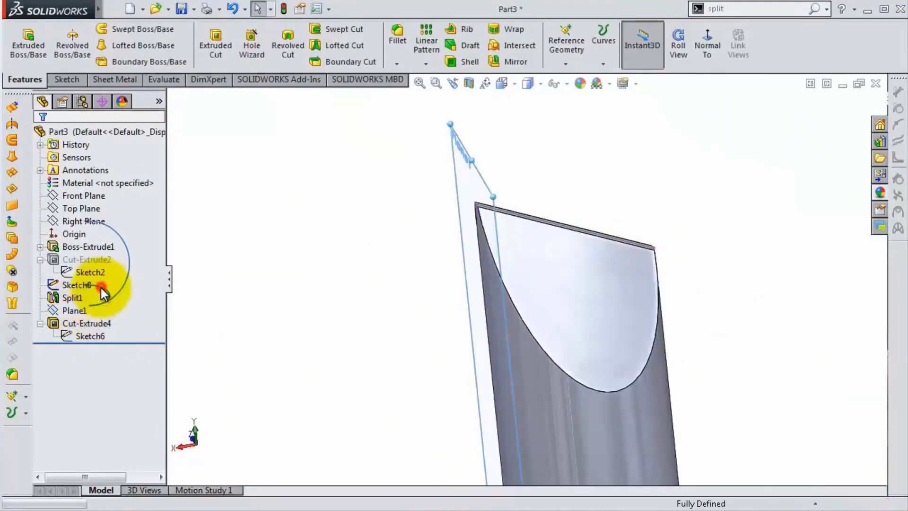
left_click(76, 287)
left_click(83, 263)
left_click(293, 265)
Step: Add a 3 mm face fillet between the rod's cylindrical face and flat end face, using a Conic Radius profile of 10 mm
mouse_move(487, 248)
middle_mouse_down()
mouse_move(471, 224)
mouse_move(416, 193)
mouse_move(379, 189)
mouse_move(679, 422)
middle_mouse_up()
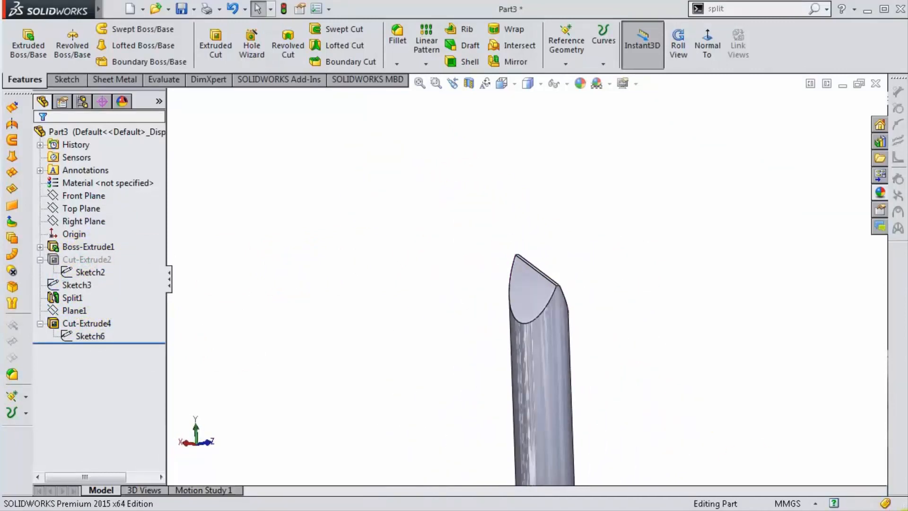
middle_click_drag(866, 506, 589, 393)
scroll(589, 394, "down", 1)
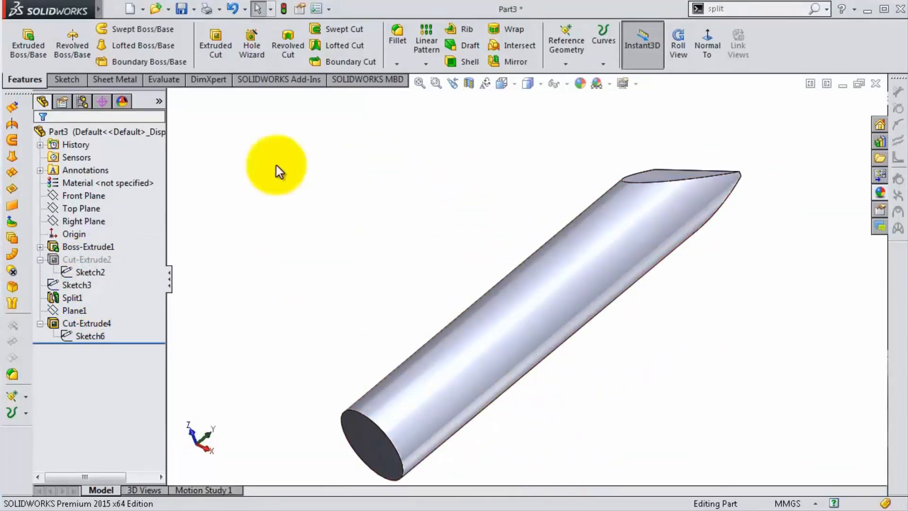
left_click(396, 37)
left_click(113, 204)
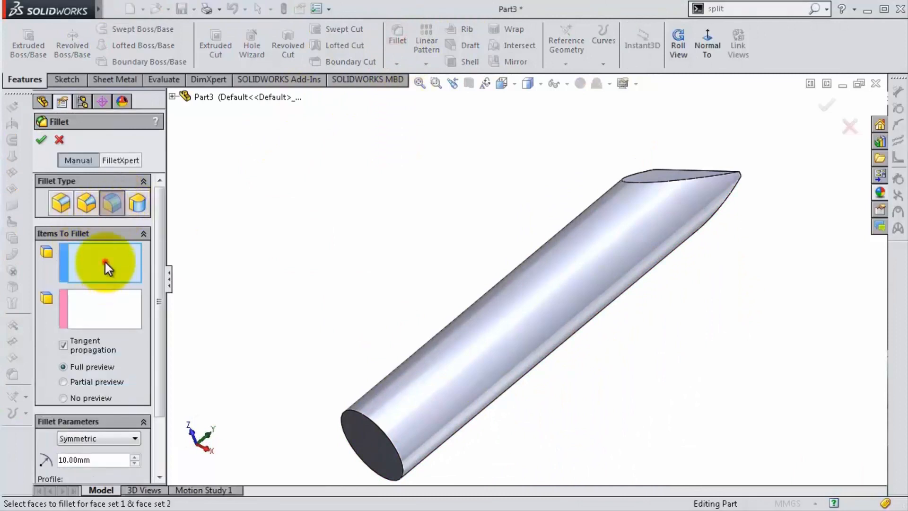
left_click(400, 421)
left_click(377, 452)
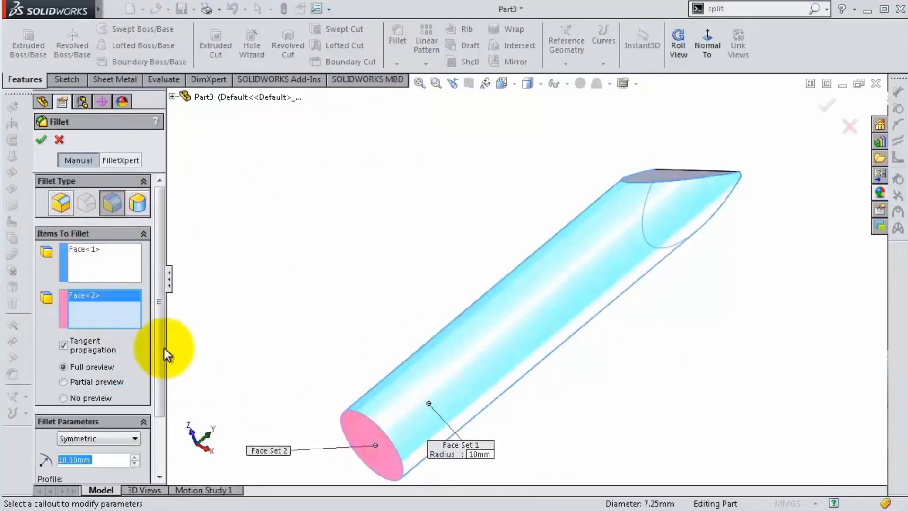
left_click_drag(164, 348, 156, 401)
left_click(113, 397)
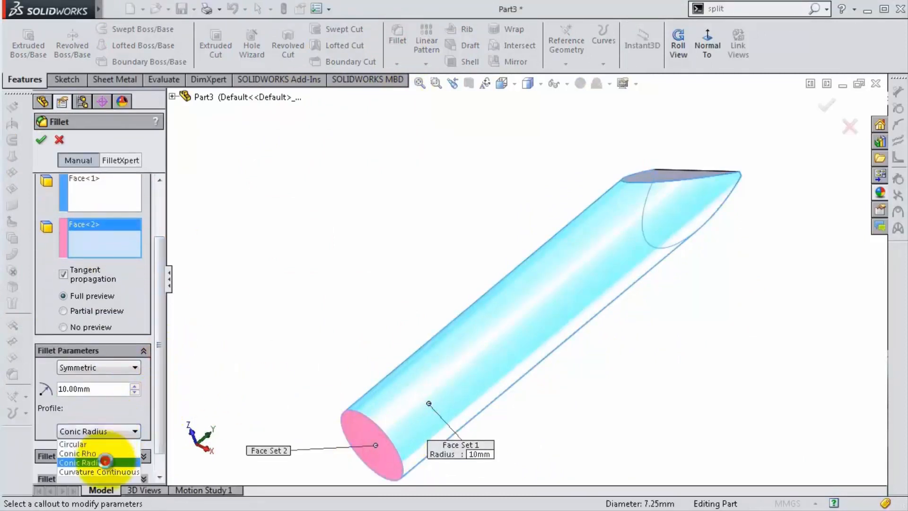
left_click(105, 461)
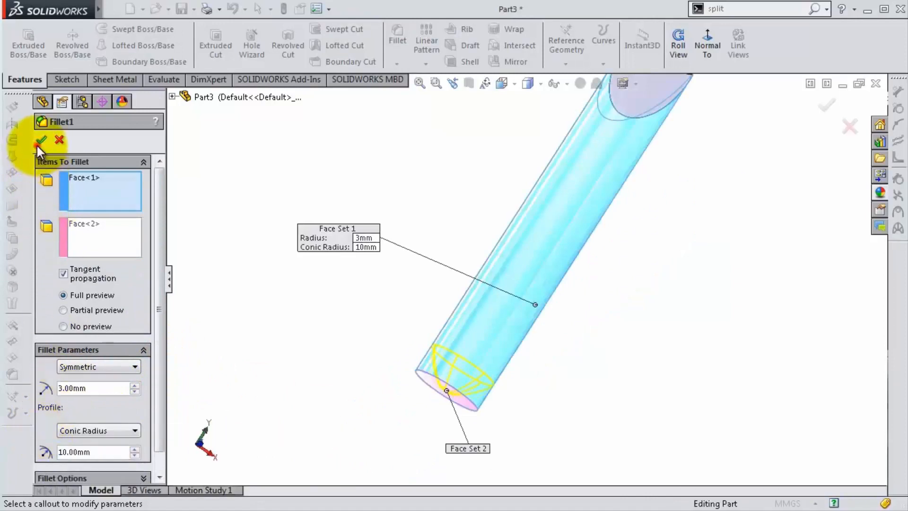
left_click(41, 139)
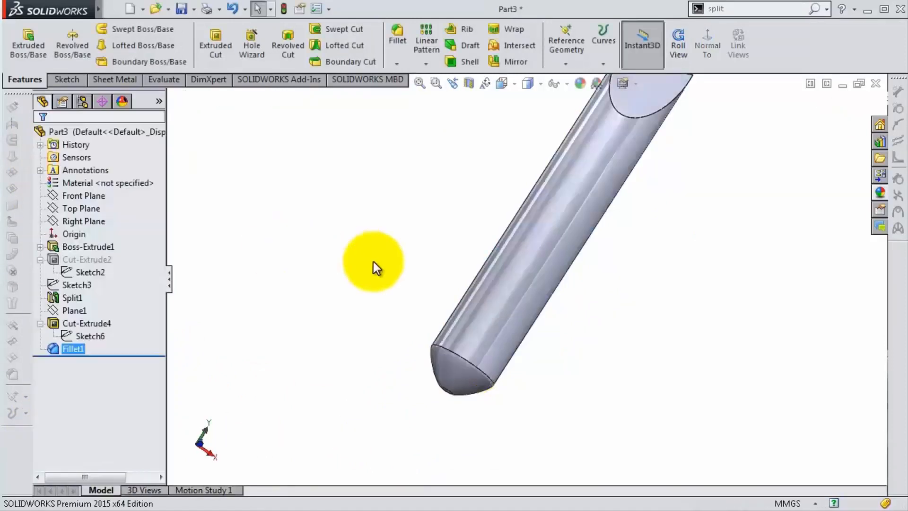
left_click(401, 262)
Step: Add a constant size fillet of 0.15 mm to two faces of the rod's tip, with a 10 mm Conic Radius profile
scroll(473, 268, "up", 3)
middle_click_drag(501, 272, 580, 246)
scroll(639, 163, "down", 5)
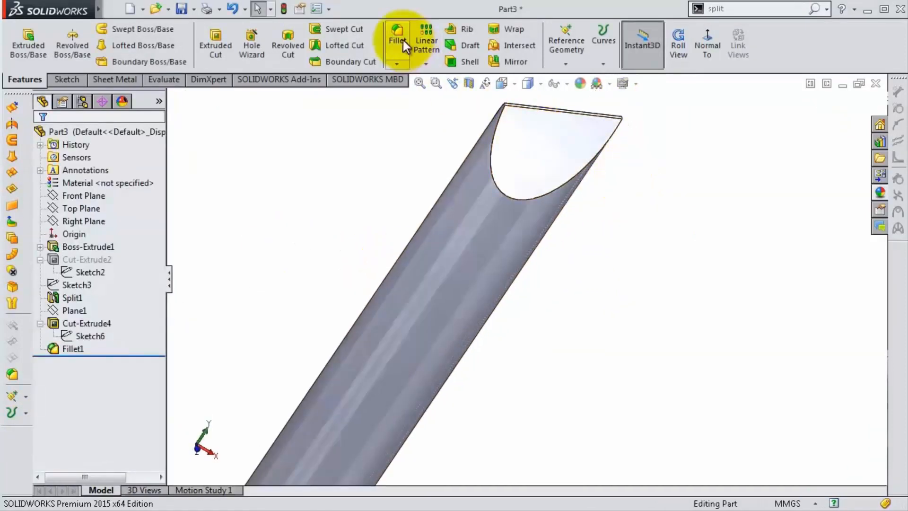
left_click(403, 40)
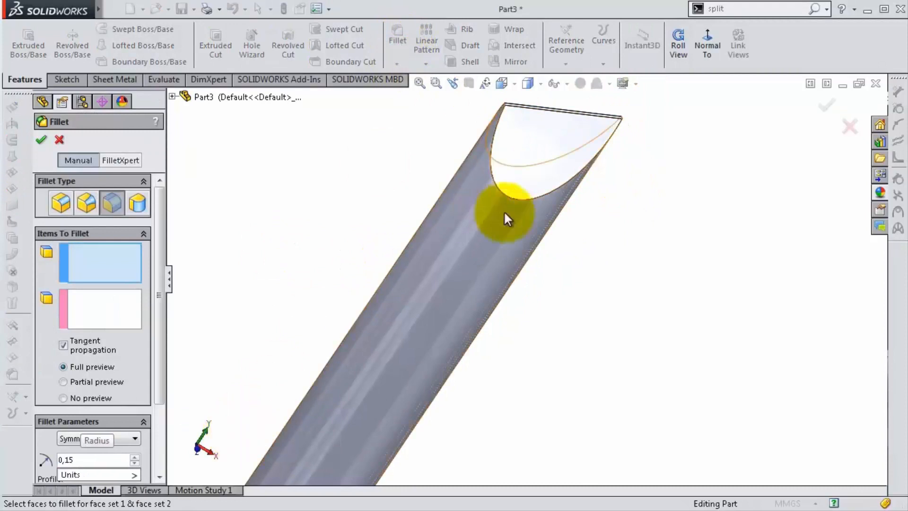
left_click(524, 182)
middle_click_drag(574, 217, 583, 241)
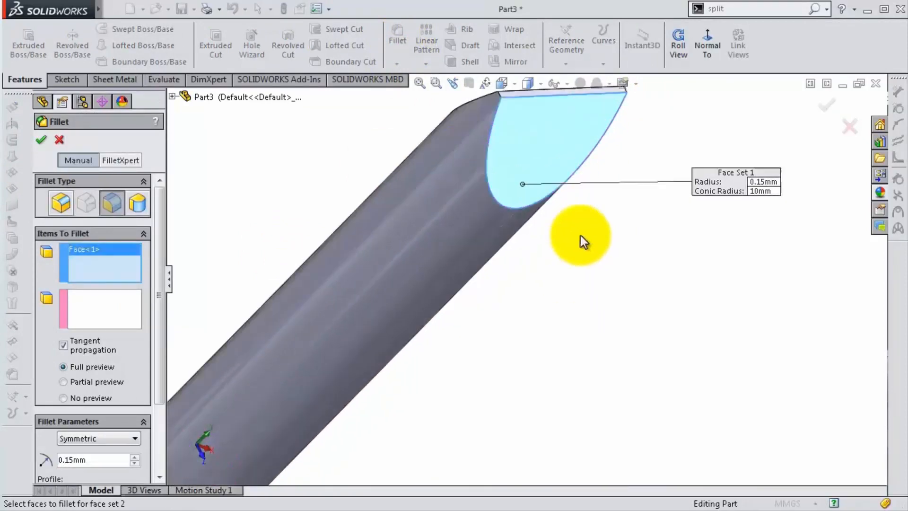
left_click(61, 203)
middle_click_drag(505, 179, 807, 123)
left_click(461, 135)
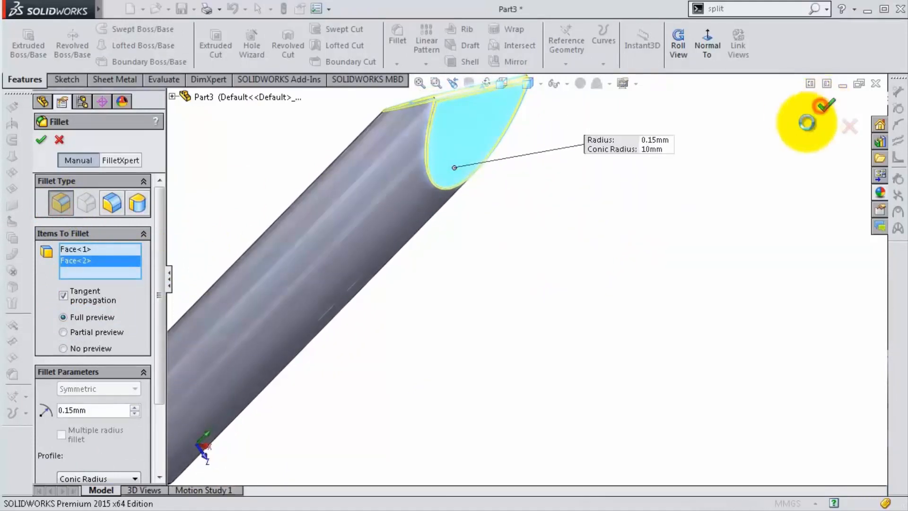
left_click(823, 105)
Step: Apply the Yellow appearance from the Solid category to the whole rod
middle_click_drag(665, 220, 355, 173)
left_click(880, 192)
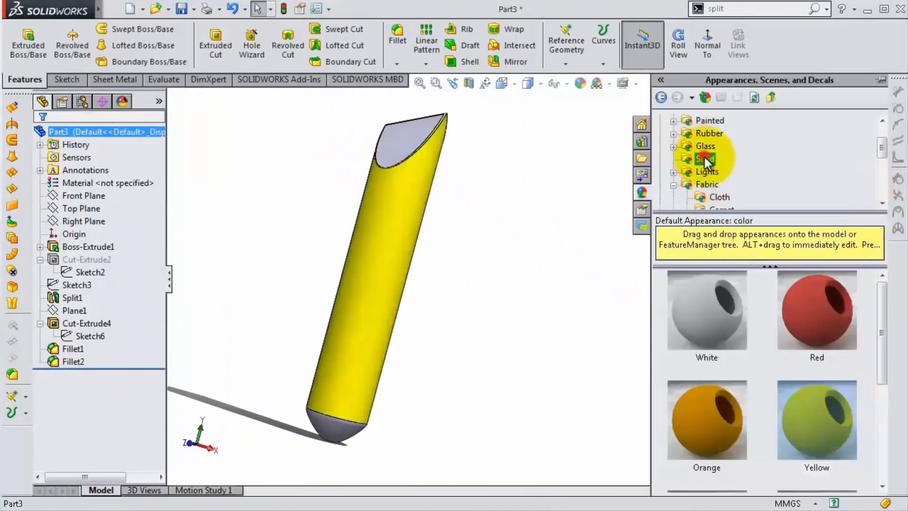
mouse_move(883, 355)
left_mouse_down()
mouse_move(886, 452)
mouse_move(880, 355)
left_mouse_up()
double_click(834, 414)
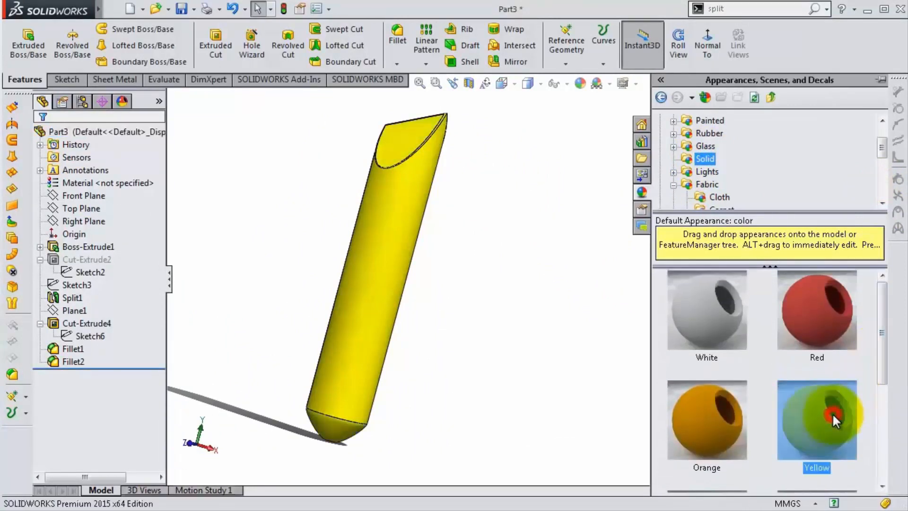
left_click(538, 270)
middle_click_drag(537, 269, 544, 309)
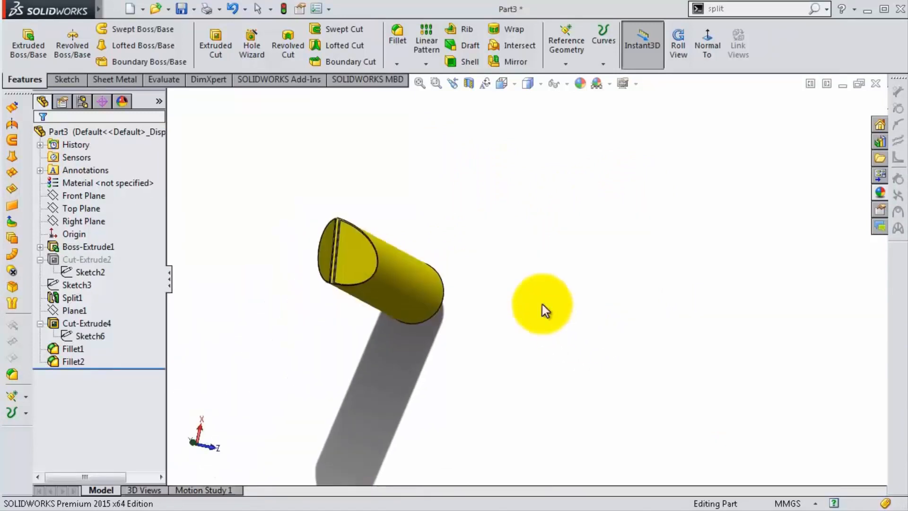
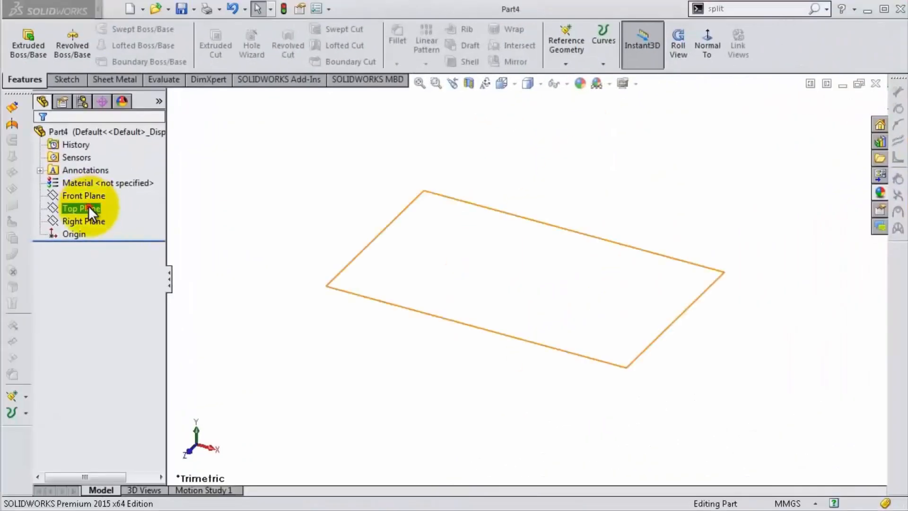
Step: Sketch a horizontal centerpoint slot on the Top Plane about the origin, with about 158 mm straight sides and about 99 mm wide
left_click(89, 208)
left_click(122, 166)
left_click(93, 62)
left_click(527, 279)
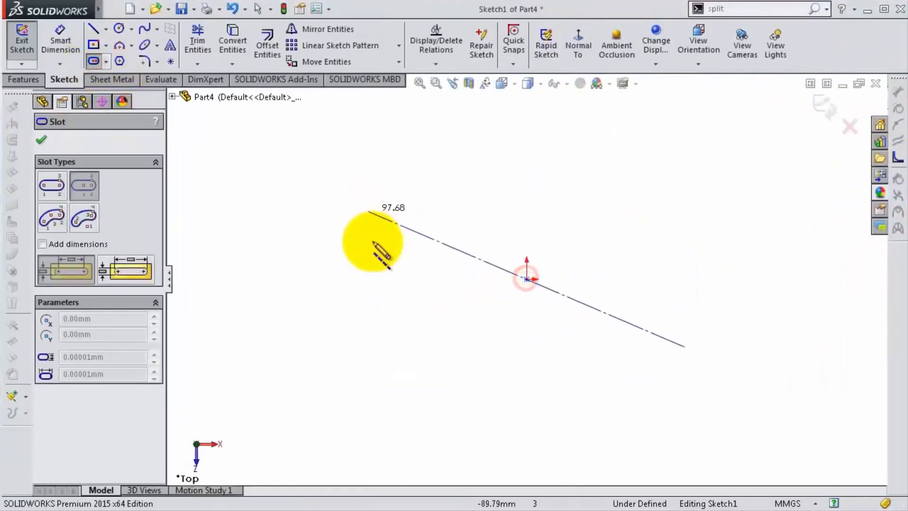
left_click(387, 279)
left_click(386, 192)
Step: Dimension the slot's straight side to 11 mm and the distance between its two straight sides to 16 mm
key("s")
left_click(436, 184)
left_click(447, 192)
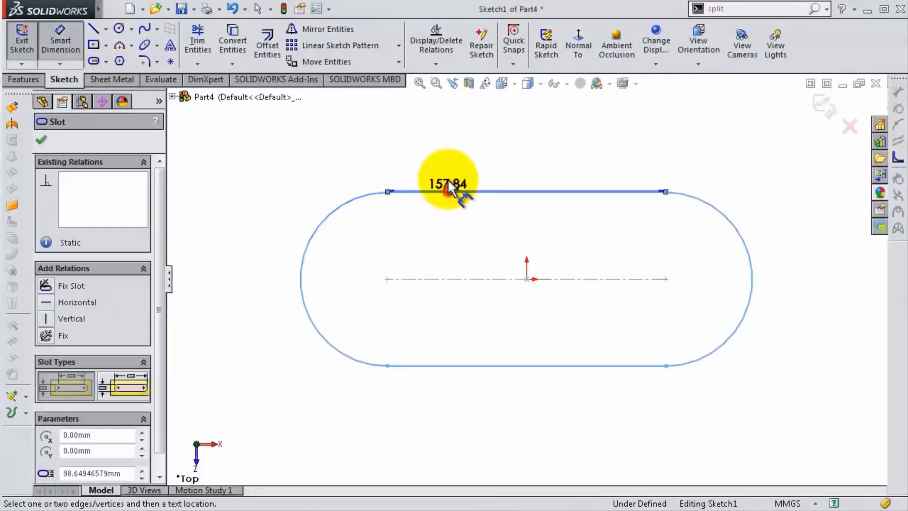
left_click(448, 175)
type("11")
key("Return")
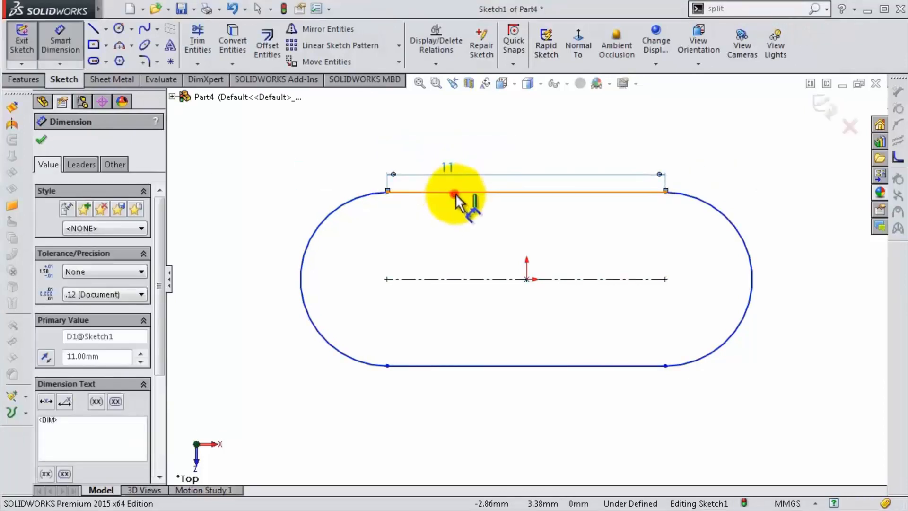
left_click(456, 192)
left_click(484, 365)
left_click(239, 282)
type("16")
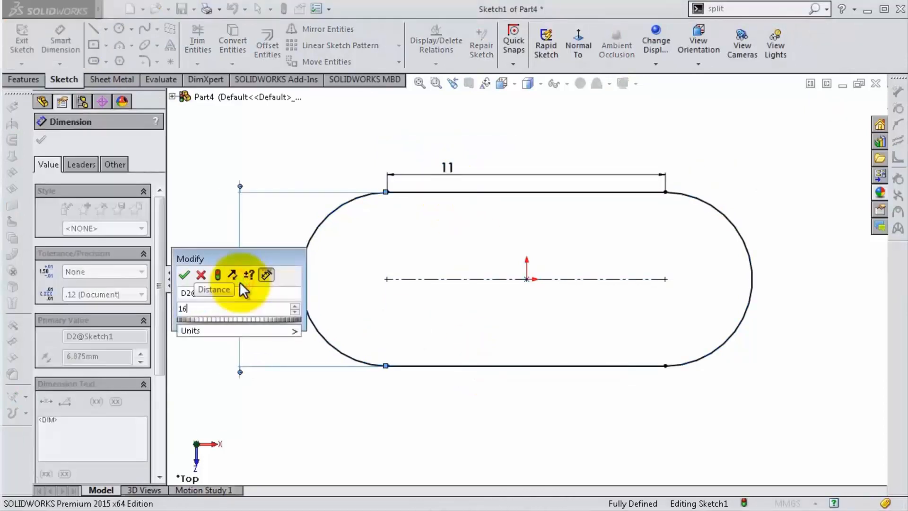
key("Return")
Step: Extrude the slot profile 1 mm upward as a blind boss
key("f")
left_click(23, 79)
left_click(29, 45)
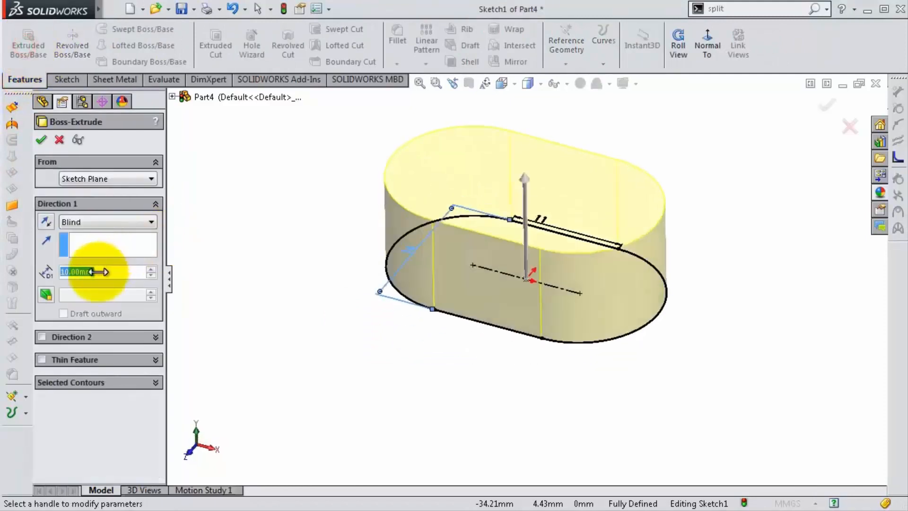
type("1")
key("Return")
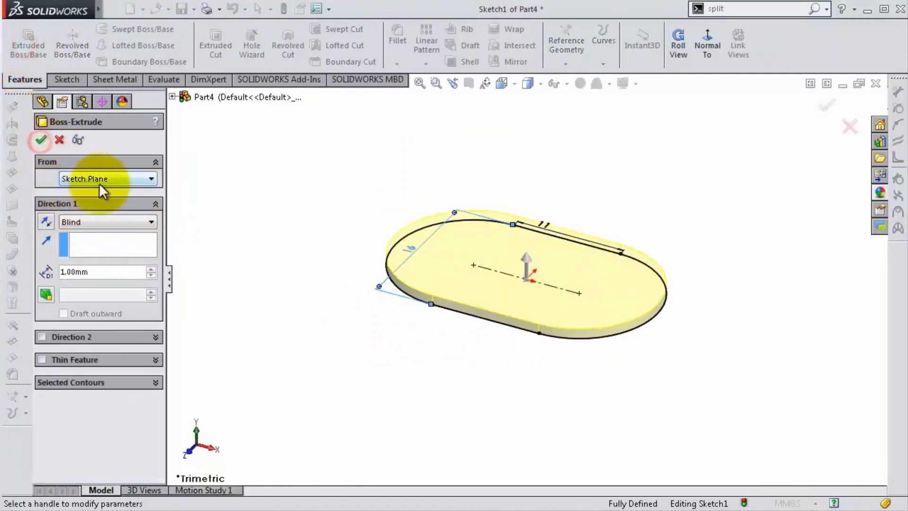
left_click(42, 140)
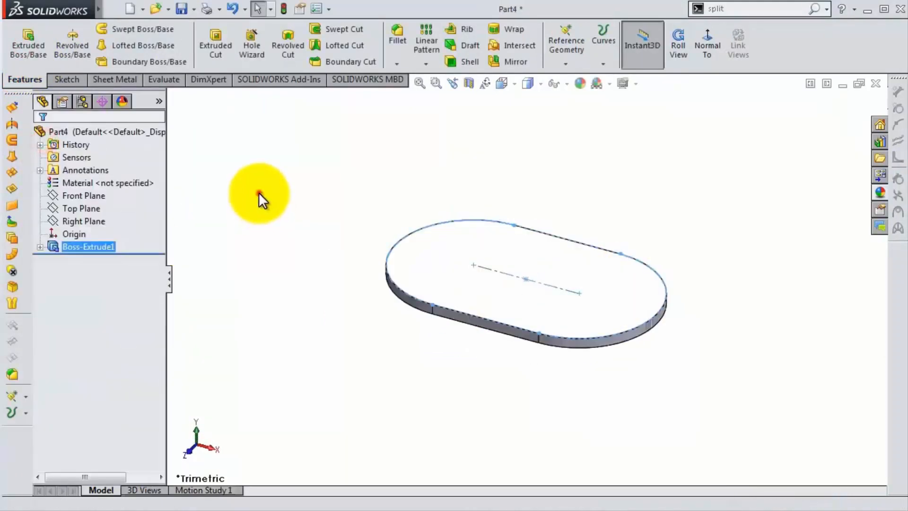
left_click(259, 193)
Step: Create a reference plane offset 30 mm above the slot plate's top face
scroll(409, 276, "up", 1)
scroll(555, 212, "down", 1)
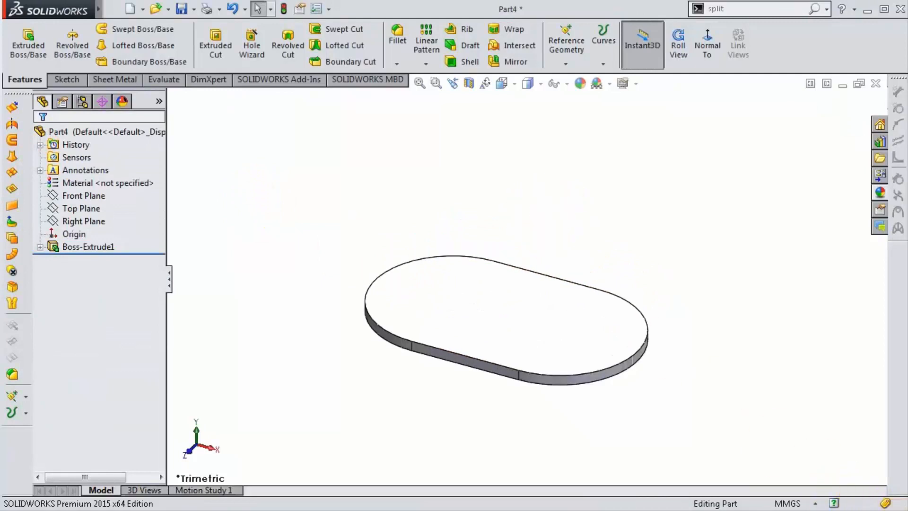
left_click(595, 334)
left_click(557, 67)
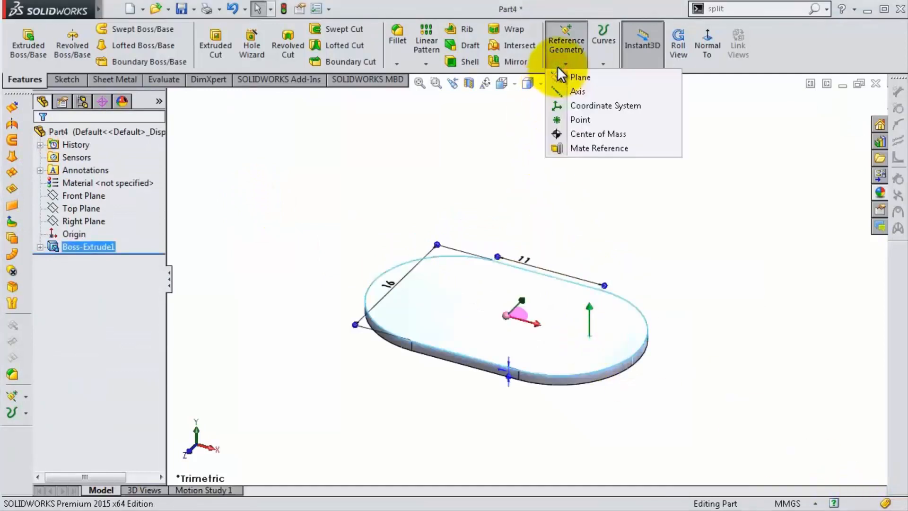
left_click(574, 77)
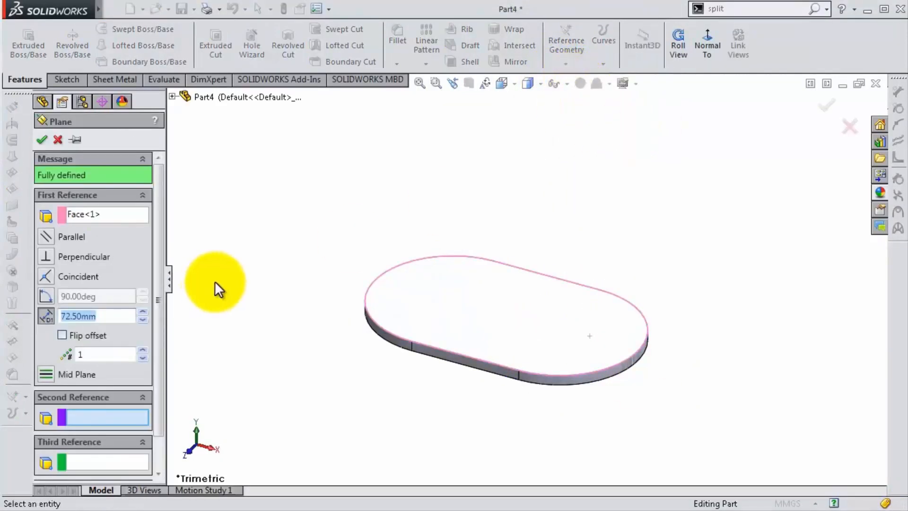
scroll(595, 239, "up", 5)
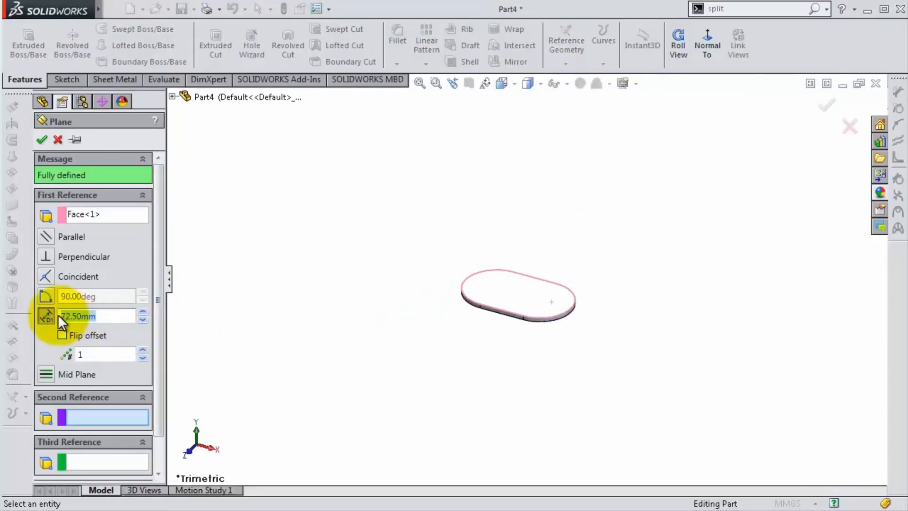
type("30")
key("Return")
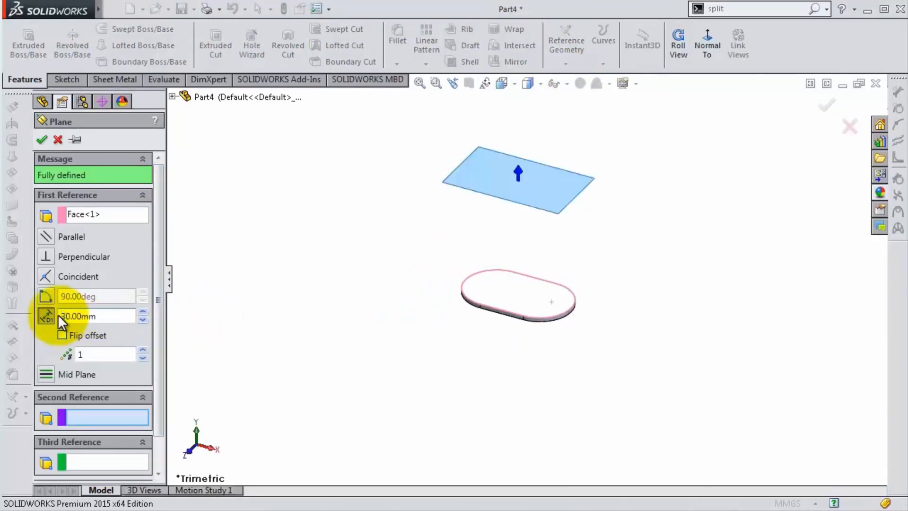
left_click(40, 140)
Step: Sketch a horizontal centerpoint slot about the origin on the offset plane, about 12.3 mm between arc centers and about 10.8 mm wide
middle_click_drag(481, 237, 483, 217)
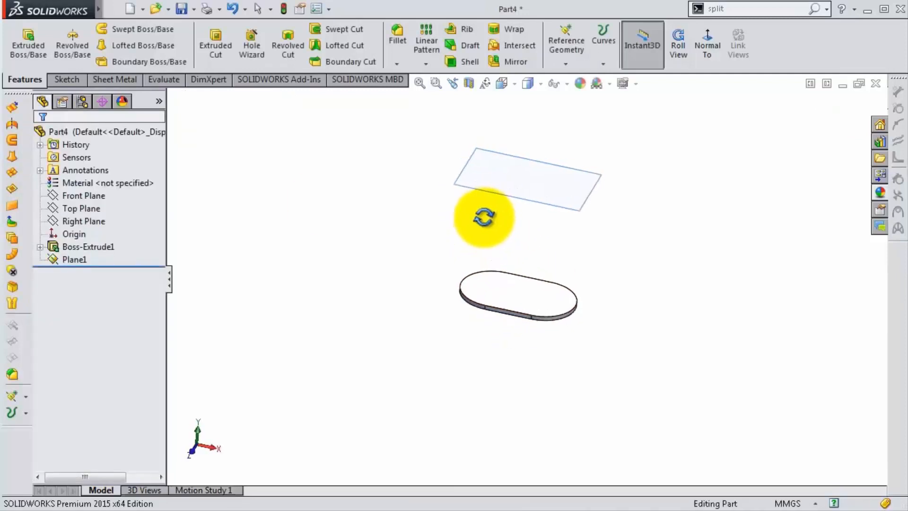
scroll(524, 189, "down", 4)
left_click(536, 231)
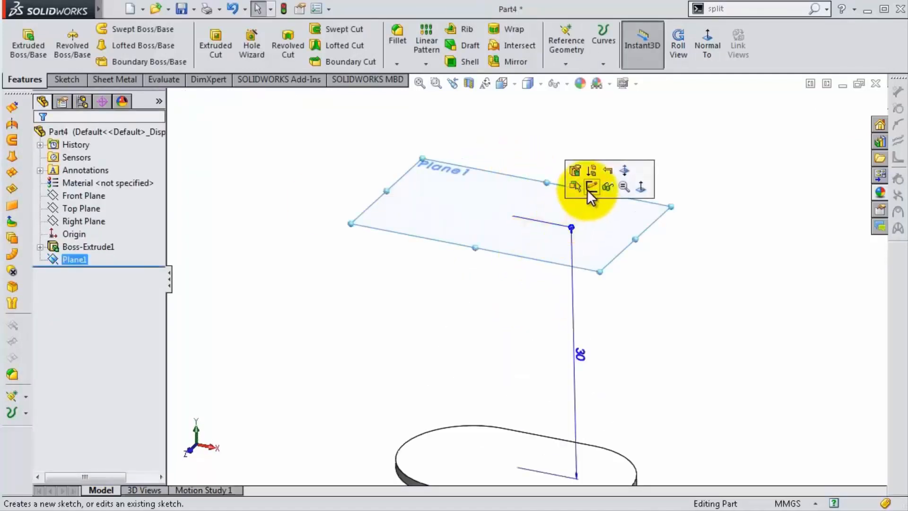
left_click(586, 189)
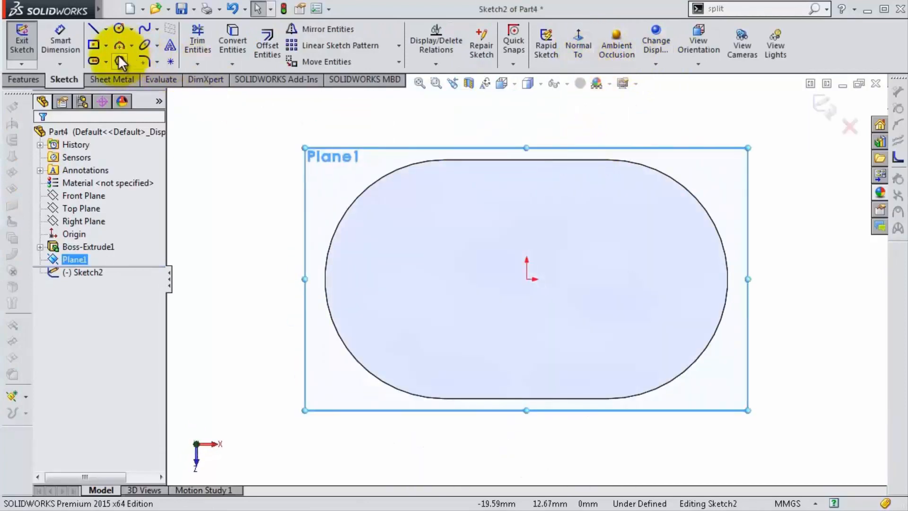
left_click(94, 61)
left_click(526, 278)
left_click(435, 279)
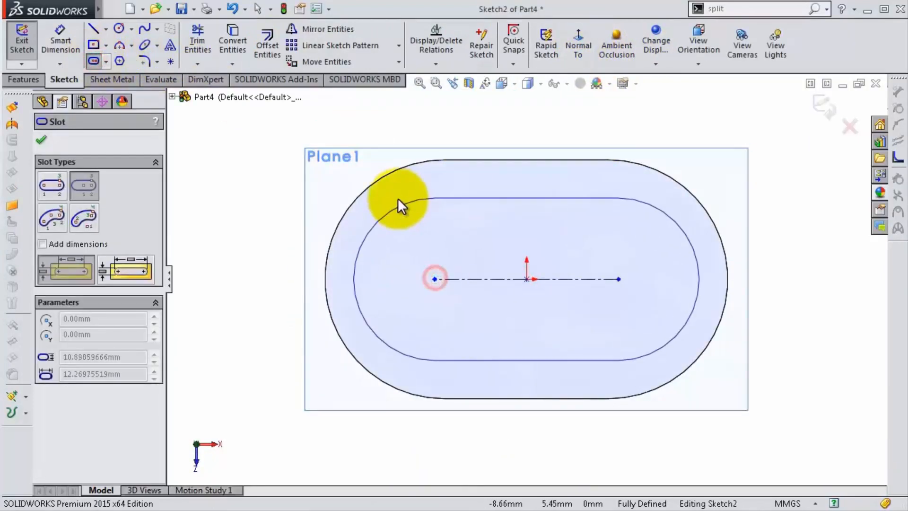
Step: Dimension the distance between the new slot's two straight sides to 15 mm
key("s")
left_click(444, 213)
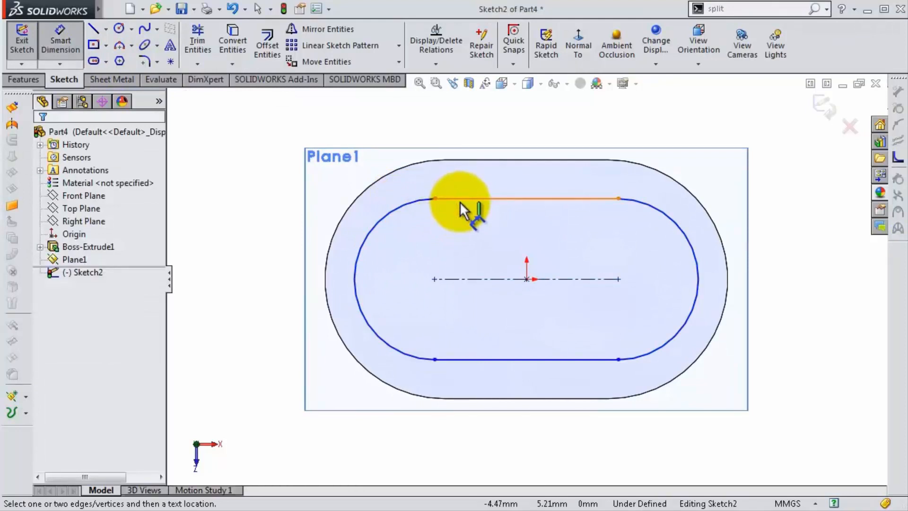
left_click(453, 202)
left_click(489, 359)
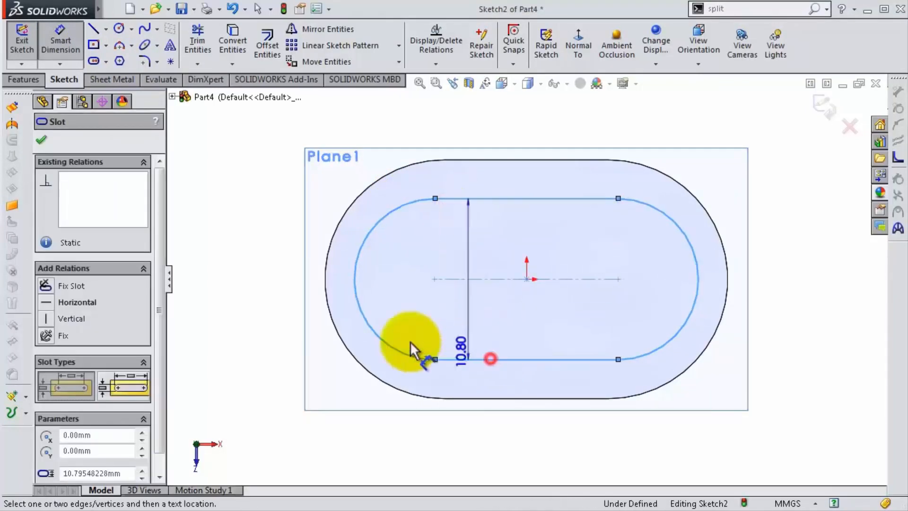
left_click(257, 309)
type("12")
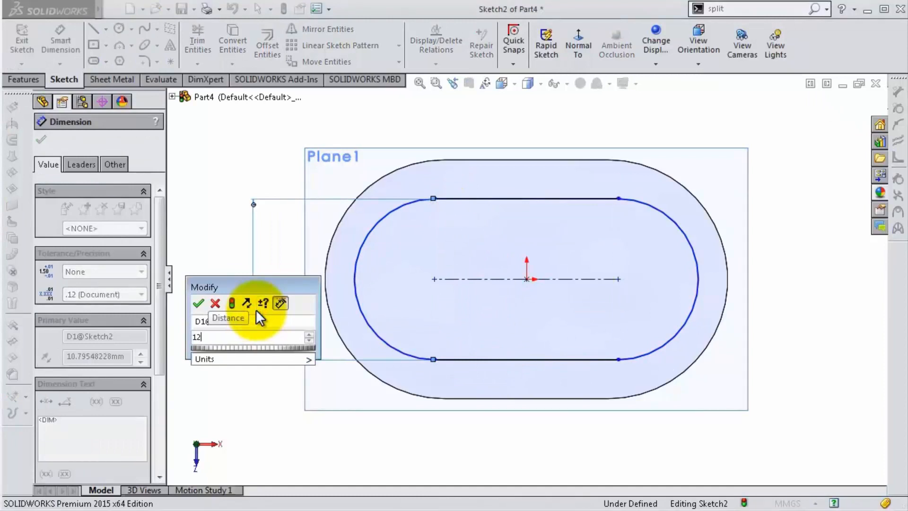
key("BackSpace")
type("5")
key("Return")
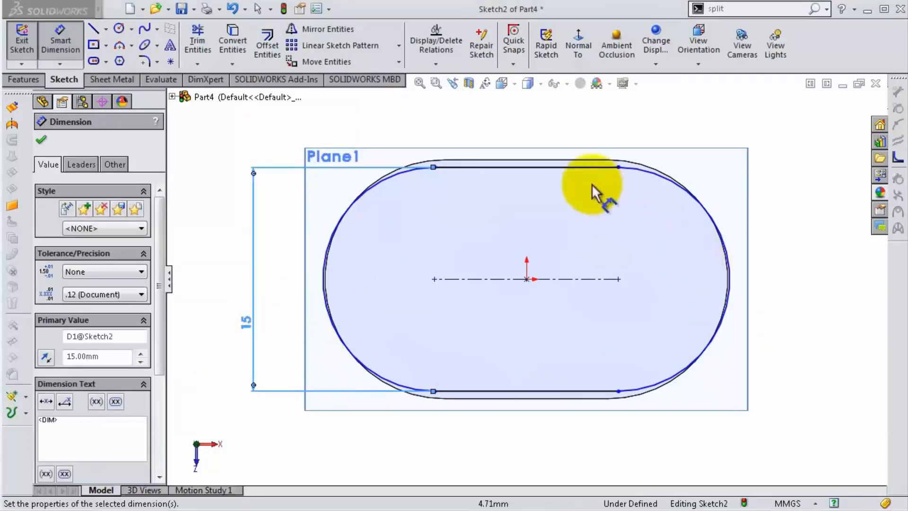
Step: Dimension the slot's straight side to 6 mm and convert the slot to construction geometry
left_click(575, 167)
left_click(546, 125)
type("6")
key("Return")
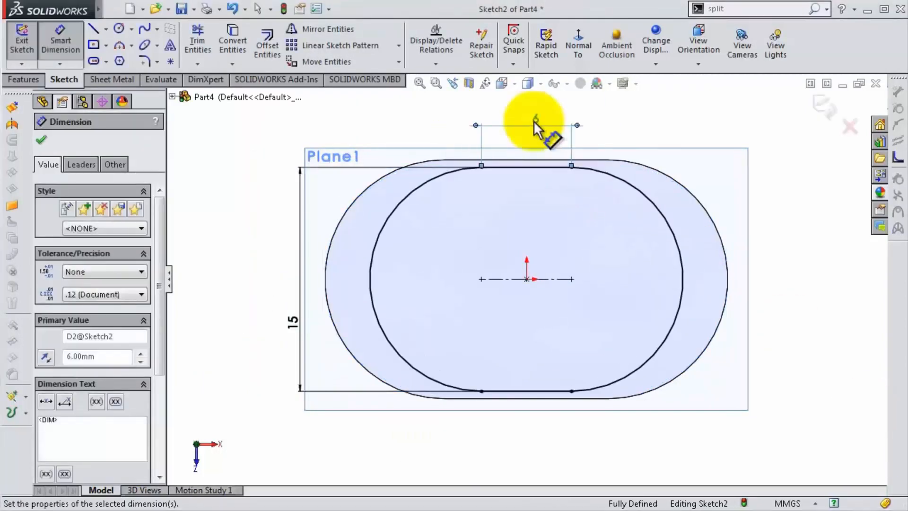
left_click(427, 178)
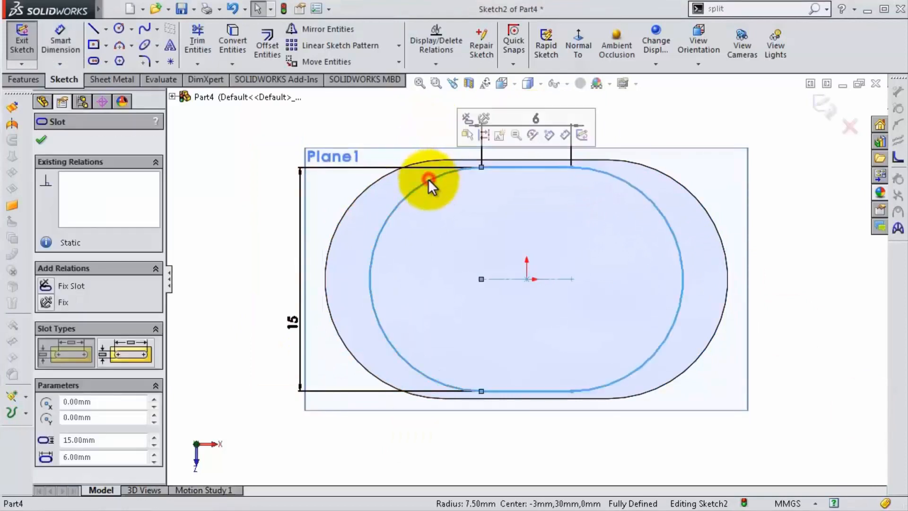
left_click(472, 127)
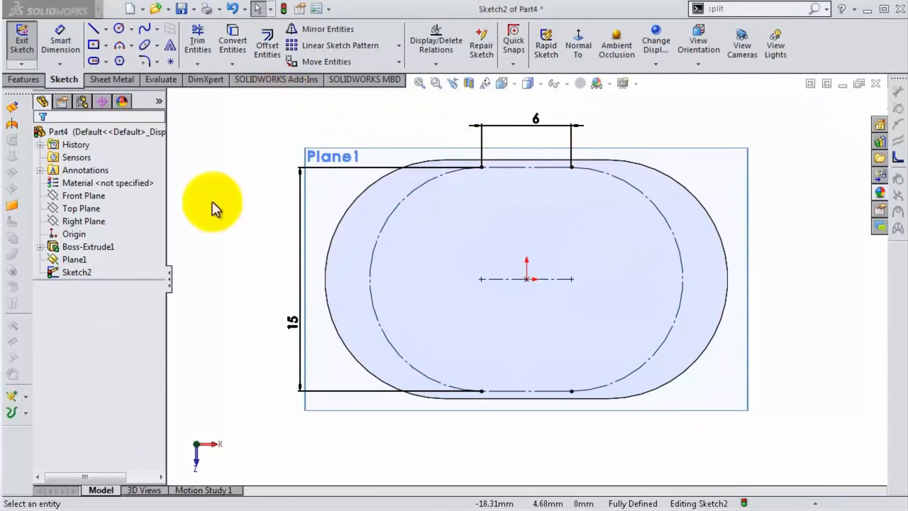
Step: Sketch a center rectangle about the origin, about 15.6 mm by 11.4 mm, with its corners on the construction slot's arcs
left_click(94, 45)
left_click(527, 279)
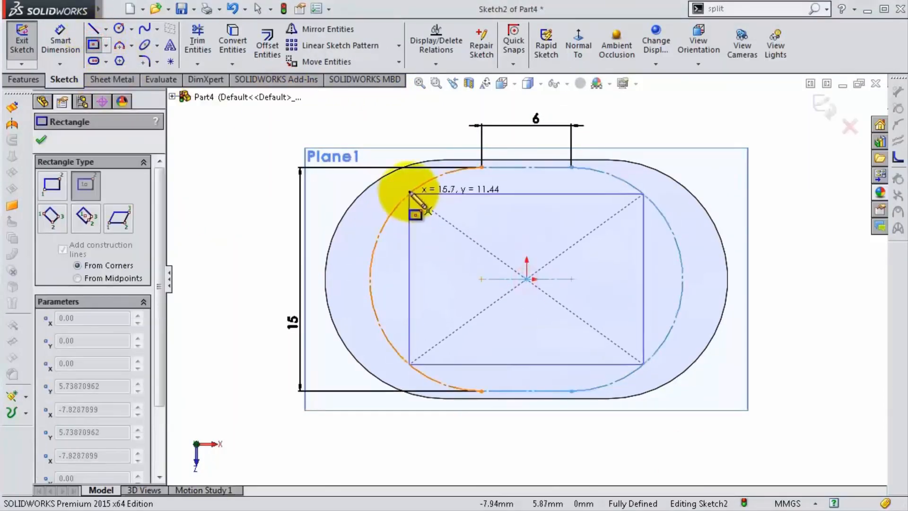
left_click(409, 192)
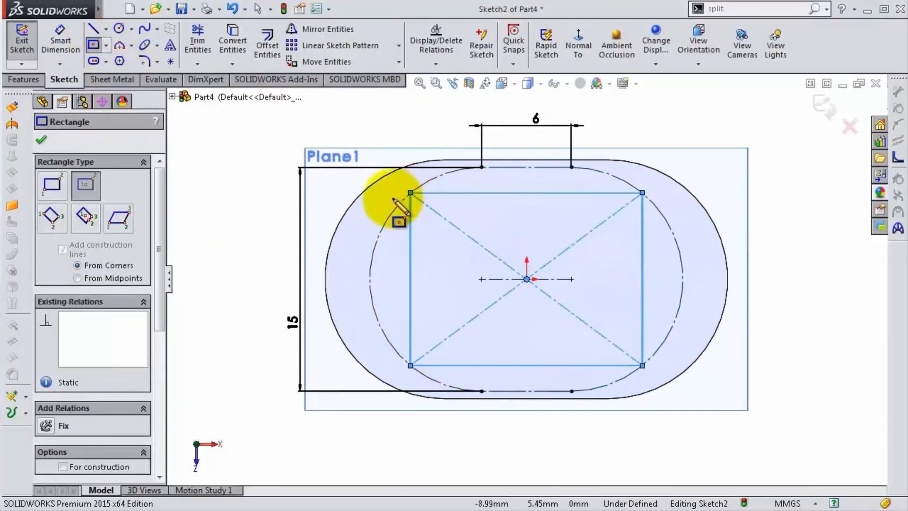
Step: Dimension the rectangle's upper edge to 15 mm
left_click(60, 38)
left_click(486, 192)
left_click(376, 117)
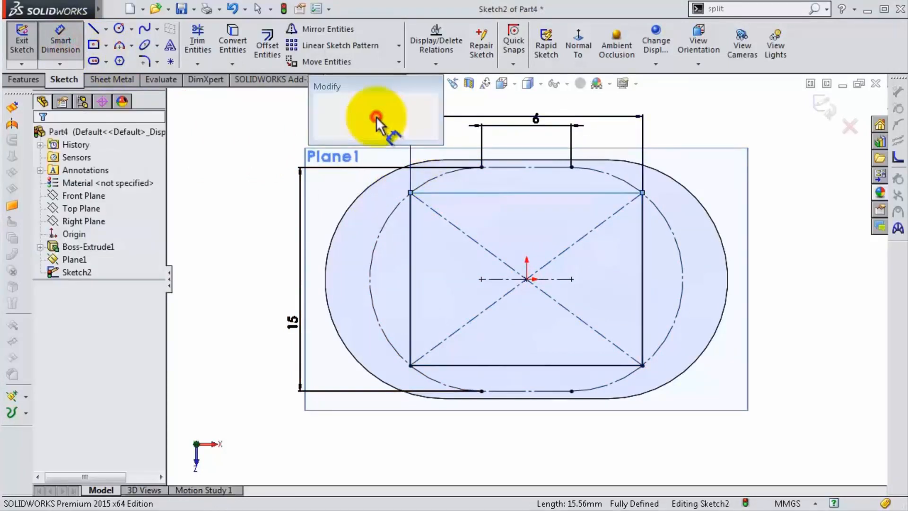
type("15.55709755mm")
key("Return")
scroll(349, 237, "down", 2)
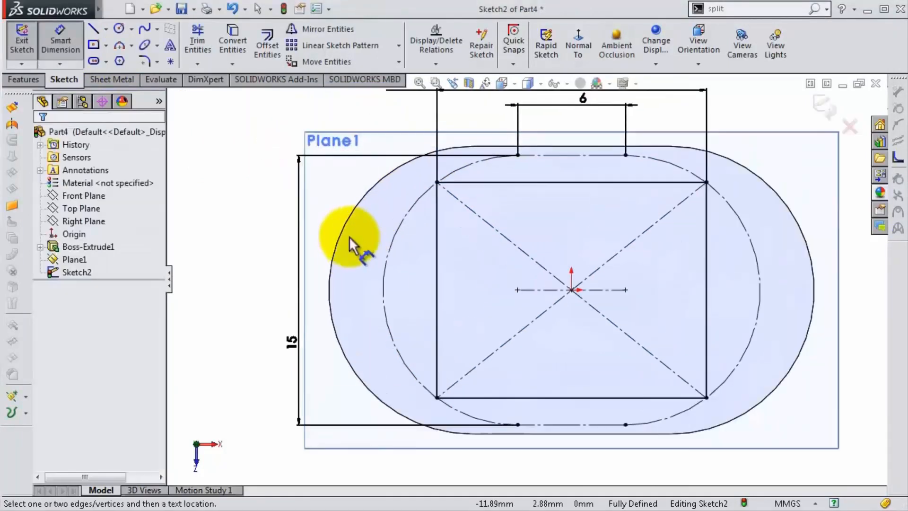
left_click(440, 249)
key("Escape")
key("Escape")
Step: Convert the rectangle's two vertical sides to construction lines
left_click(439, 248)
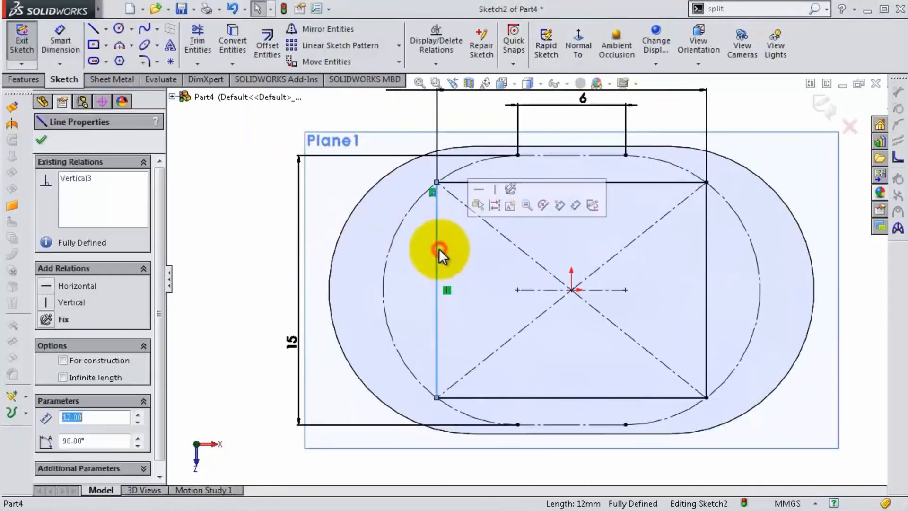
left_click(495, 205)
left_click(707, 248)
left_click(766, 207)
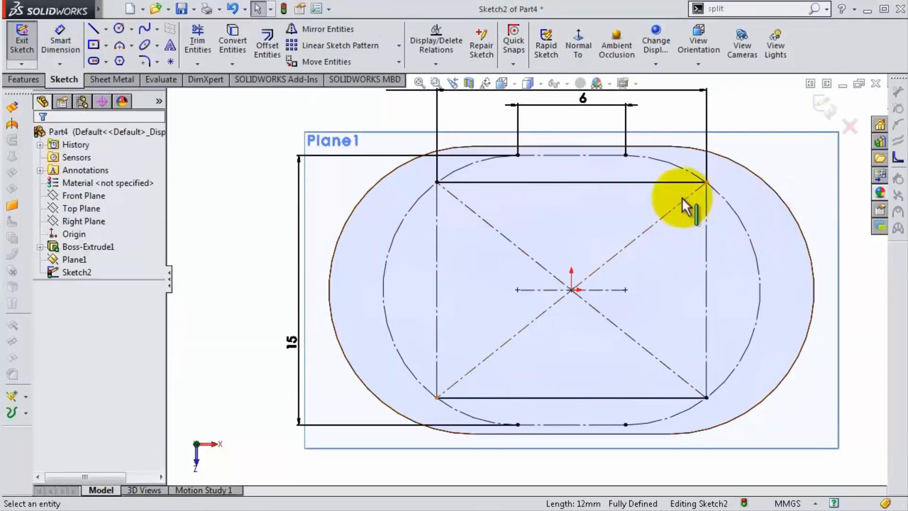
Step: Sketch three-point arcs between the rectangle's corners at both ends, following the construction slot's arcs, and finish the sketch
left_click(119, 45)
left_click(437, 182)
left_click(437, 397)
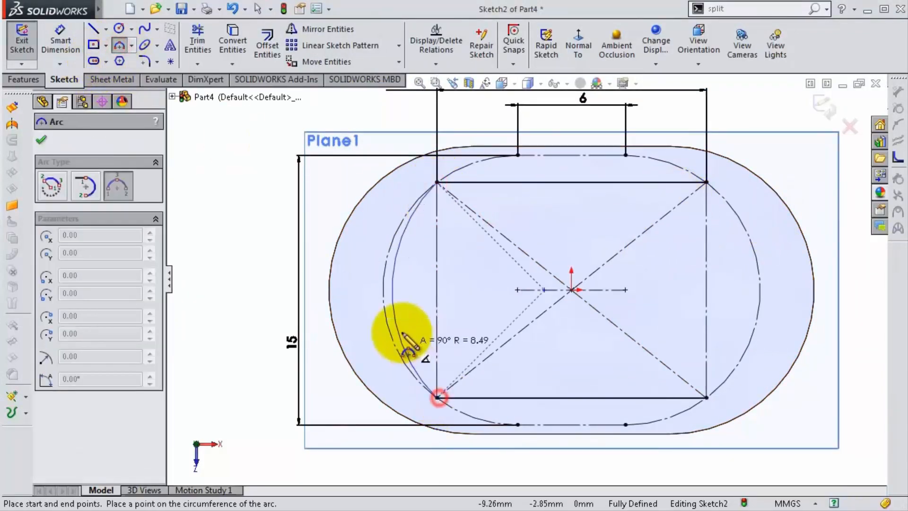
left_click(386, 306)
left_click(707, 397)
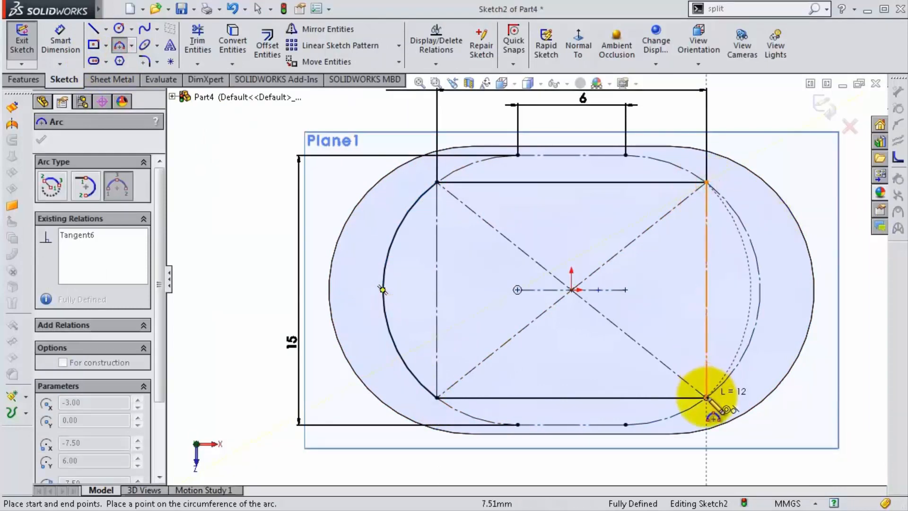
left_click(759, 289)
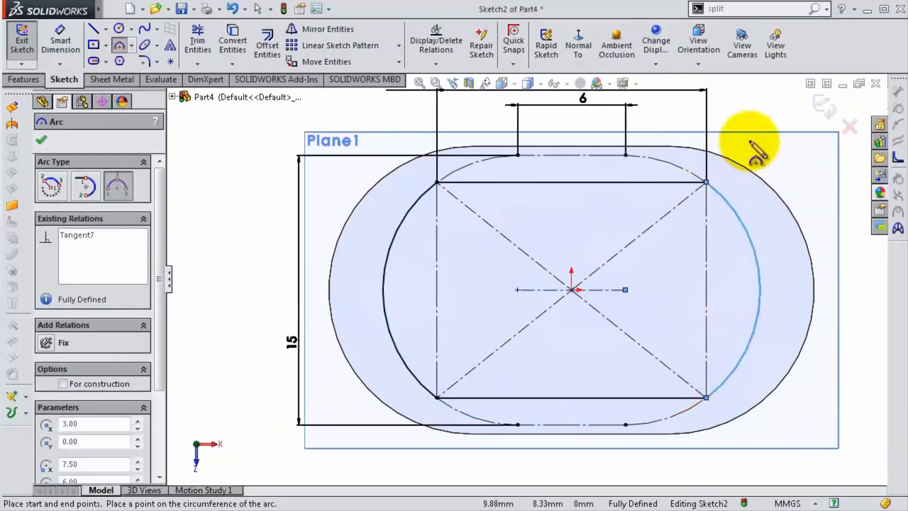
key("Escape")
key("Escape")
scroll(741, 134, "up", 1)
middle_click_drag(740, 134, 716, 150)
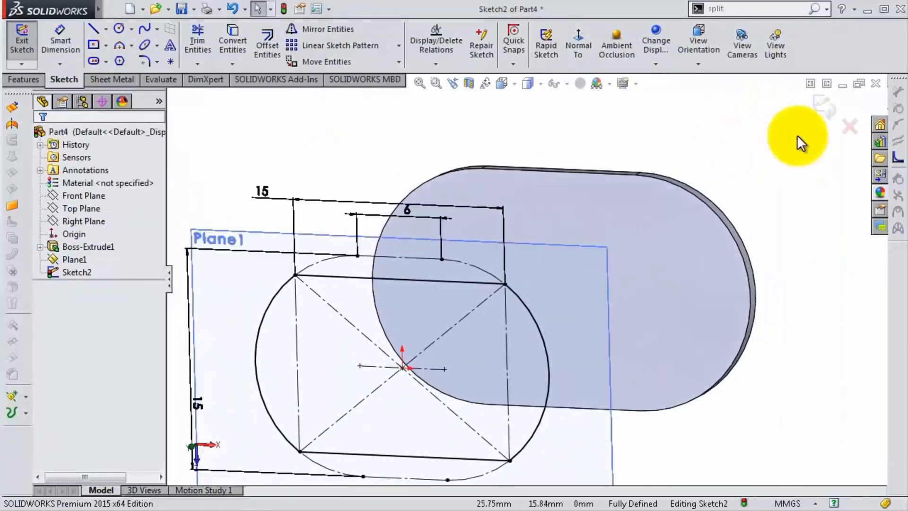
left_click(823, 106)
Step: Sketch the slot plate's outline on its top face using Convert Entities, and hide the offset plane
middle_click_drag(740, 283, 742, 222)
left_click(671, 324)
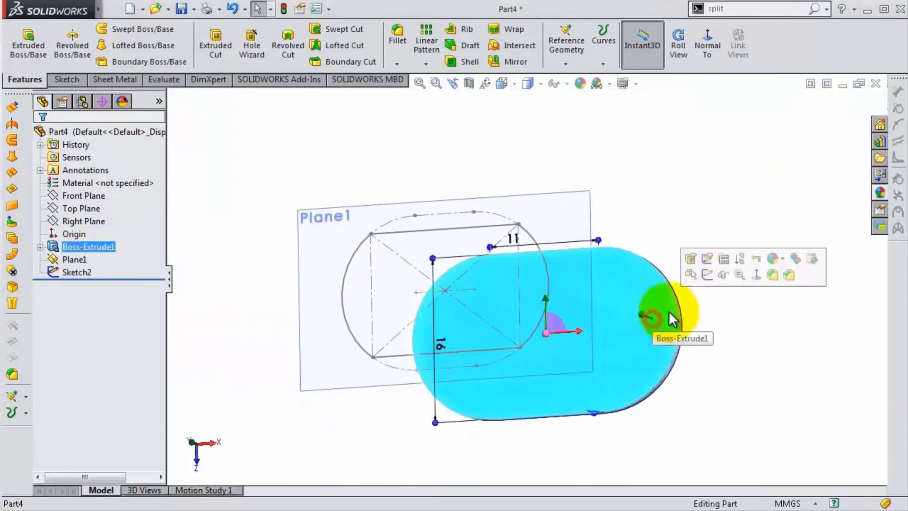
left_click(709, 277)
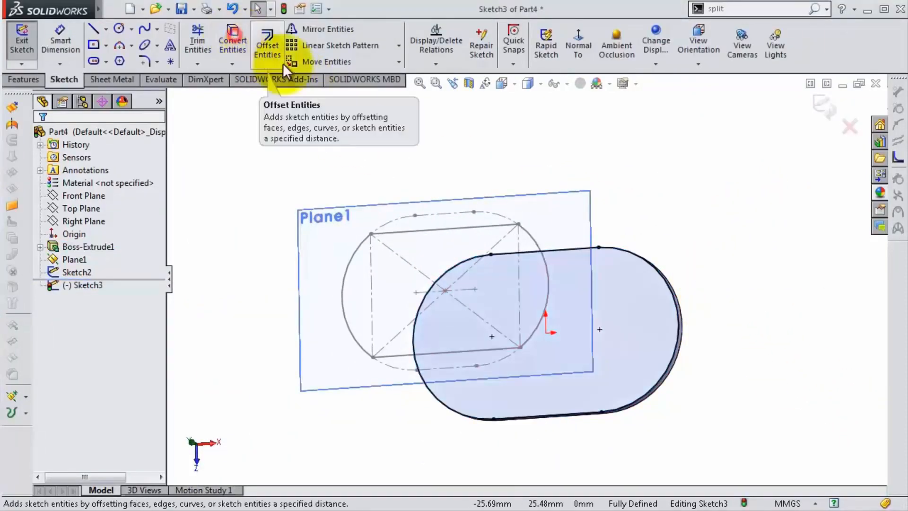
left_click(823, 106)
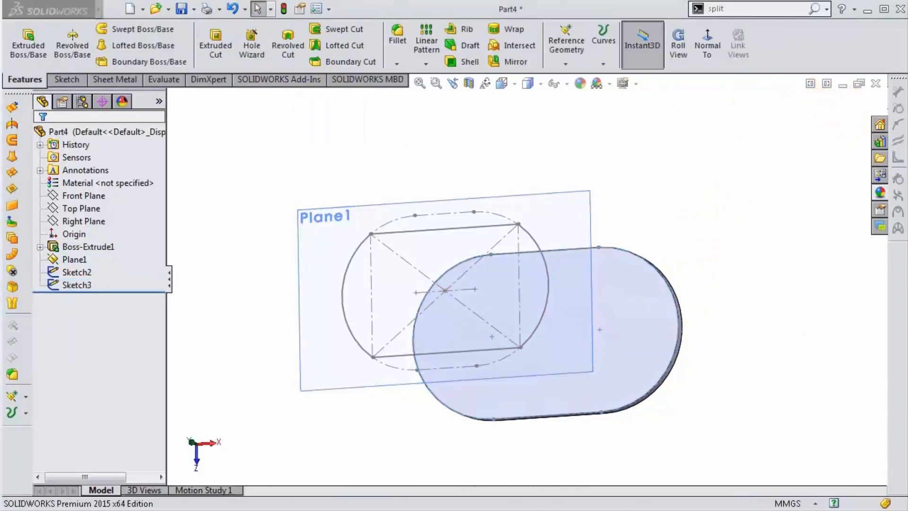
left_click(592, 203)
left_click(660, 165)
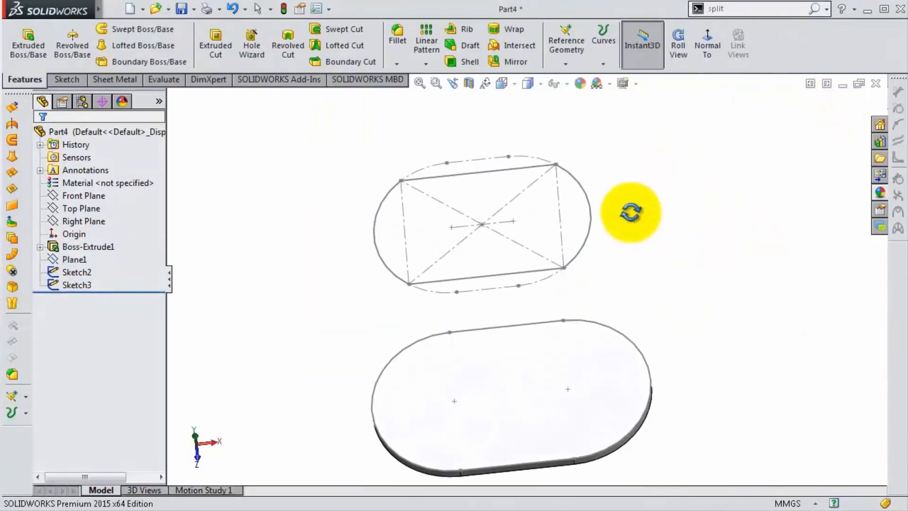
Step: On the Front Plane, sketch a three-point arc of about 26 mm radius from the plate's upper left corner to the upper profile's left end
left_click(84, 196)
left_click(95, 177)
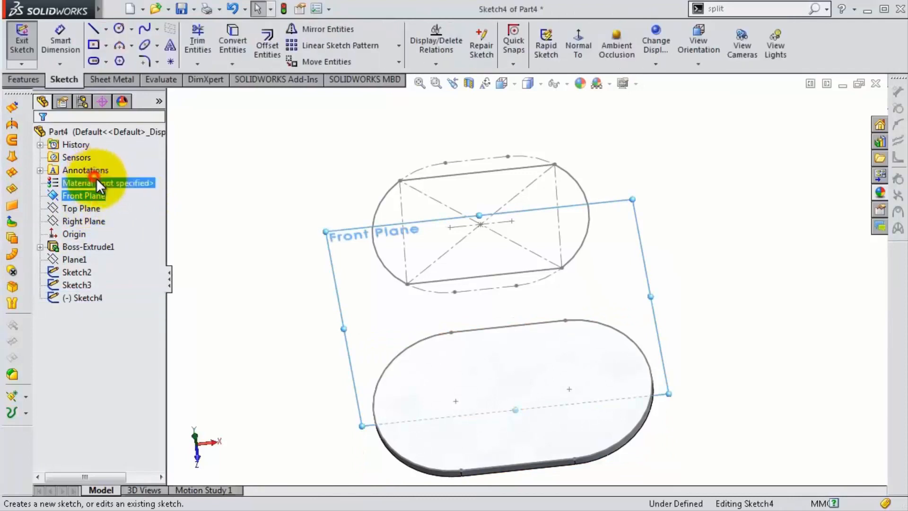
left_click(119, 45)
scroll(416, 441, "down", 3)
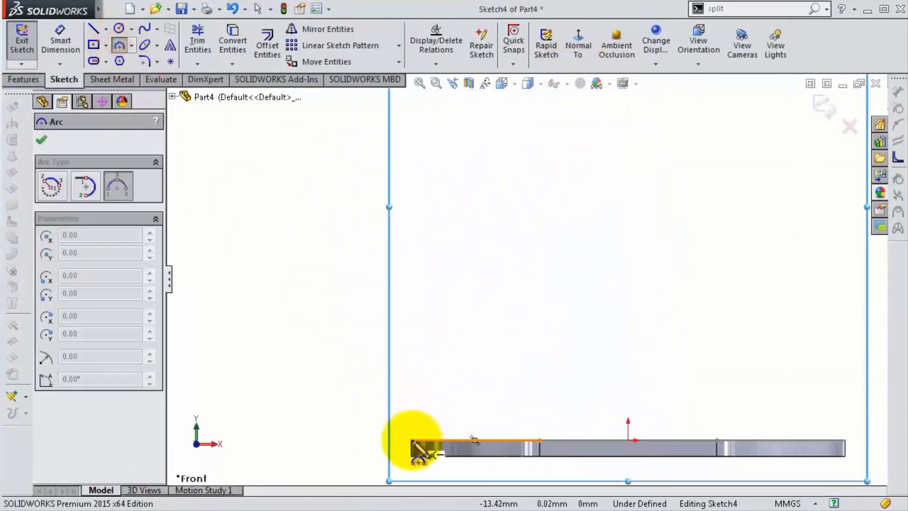
scroll(413, 442, "down", 2)
left_click(427, 419)
scroll(503, 256, "up", 8)
scroll(526, 213, "down", 9)
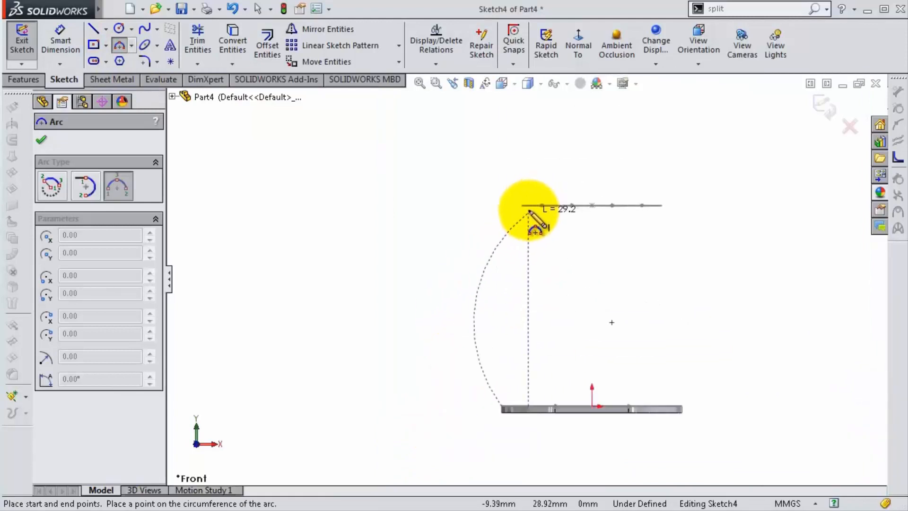
left_click(538, 247)
left_click(518, 272)
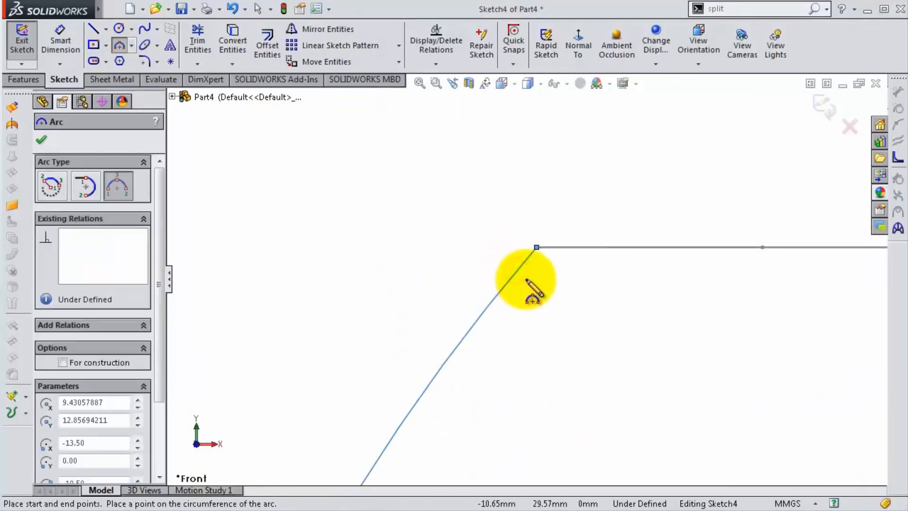
Step: Set the side arc's radius to 220 mm
right_click(527, 280)
left_click(561, 292)
left_click(515, 294)
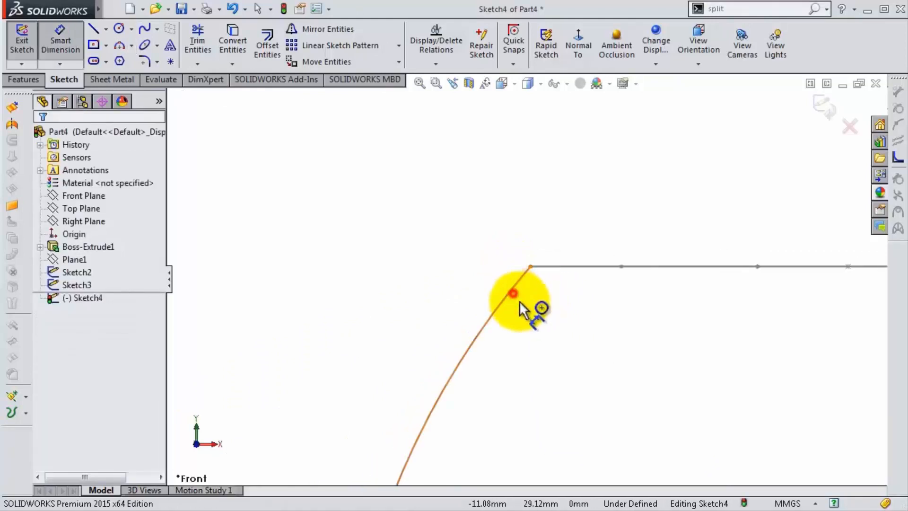
left_click(544, 314)
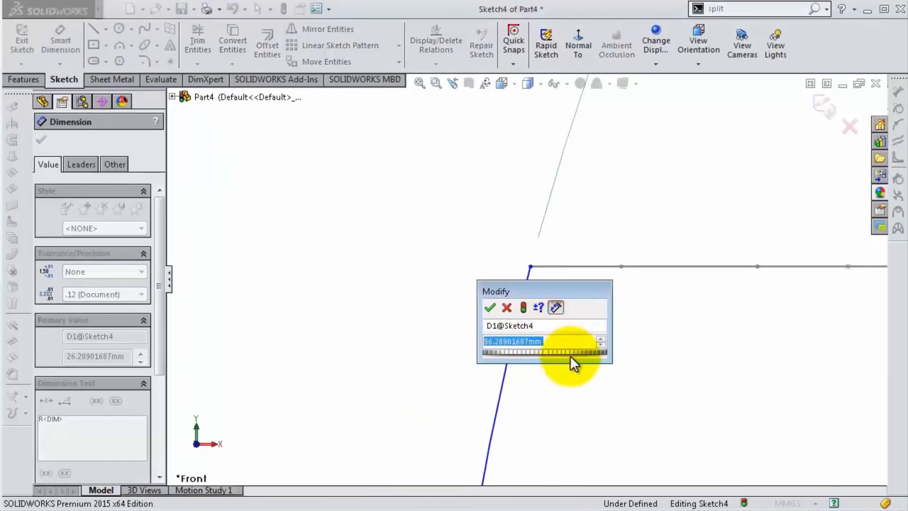
type("225")
key("Return")
scroll(574, 336, "up", 8)
key("Escape")
scroll(523, 265, "up", 3)
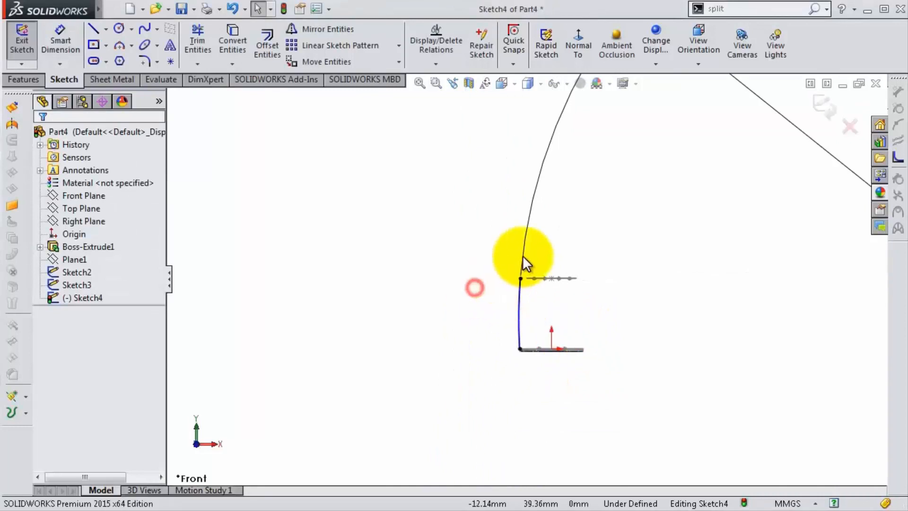
scroll(532, 307, "down", 10)
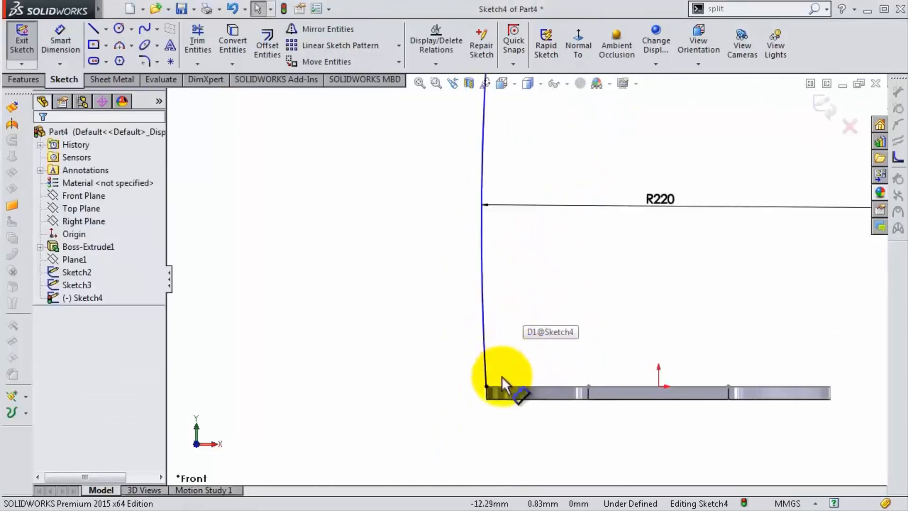
Step: Select the side arc's lower endpoint together with the plate outline's curved end to relate them
left_click(458, 177)
left_click(444, 177, "ctrl")
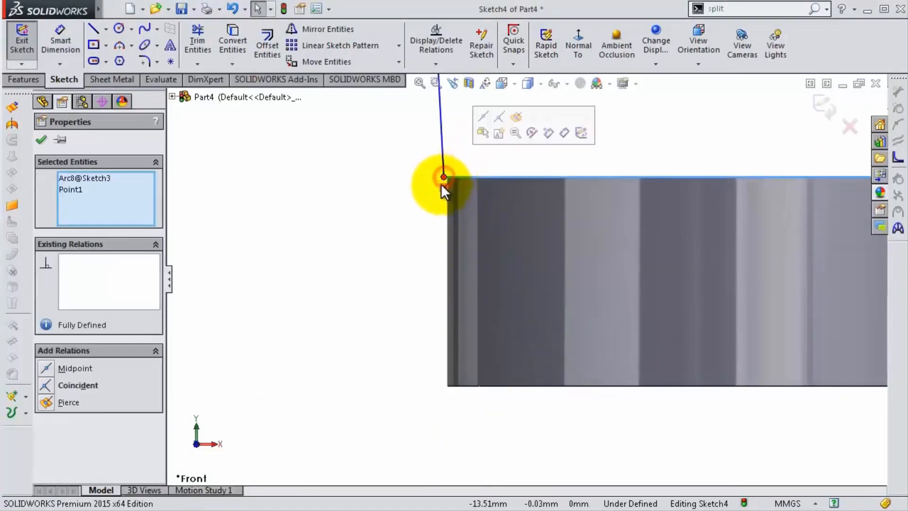
left_click(252, 328)
scroll(476, 154, "up", 6)
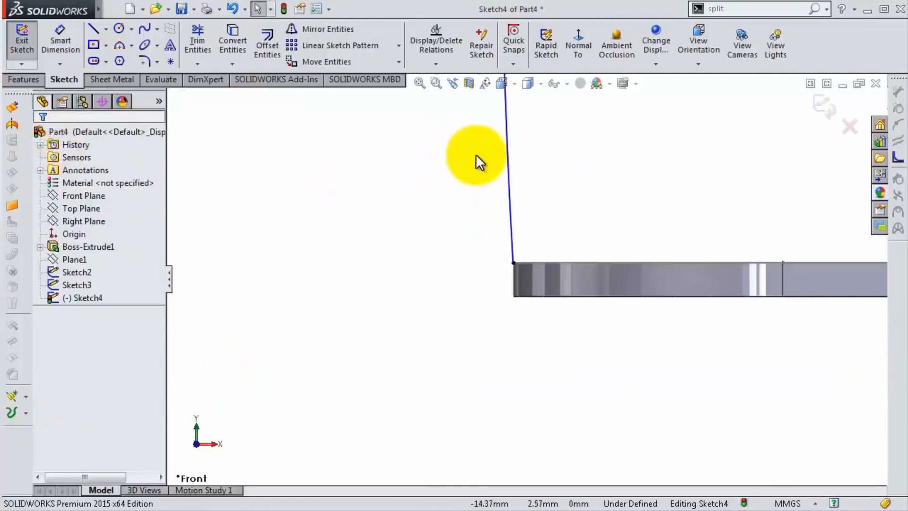
Step: Attach the side arc's upper endpoint to the curved end of the upper profile with a sketch relation
left_click(533, 263)
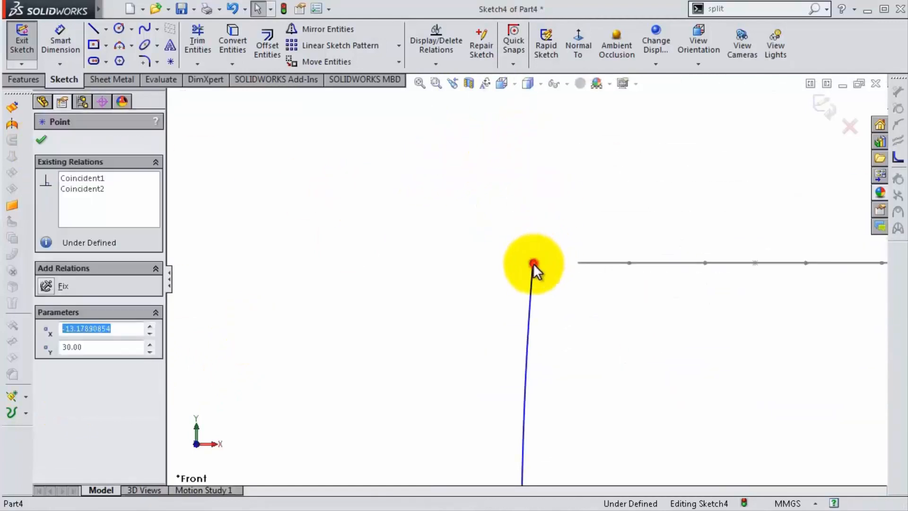
left_click(583, 264, "ctrl")
left_click(639, 208)
scroll(638, 217, "up", 5)
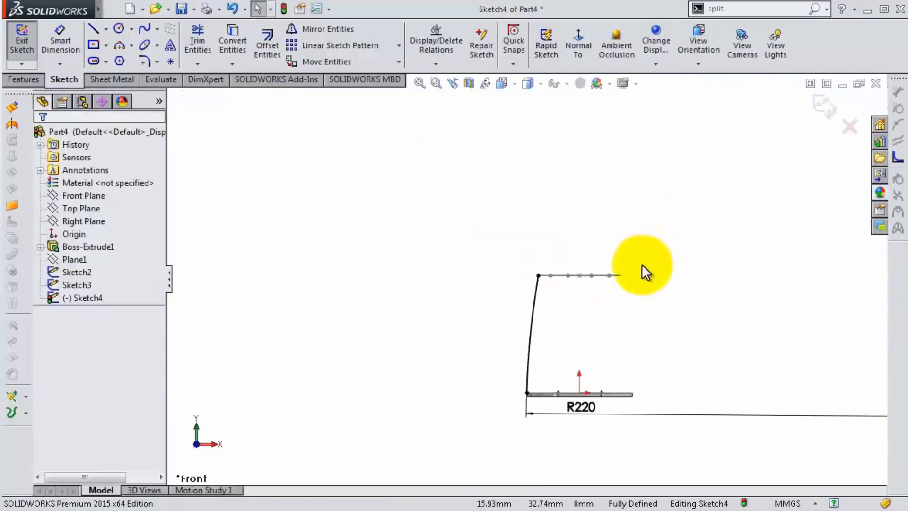
Step: Sketch a vertical centerline from the origin up to the center of the upper profile
key("s")
left_click(684, 294)
left_click(703, 322)
left_click(580, 392)
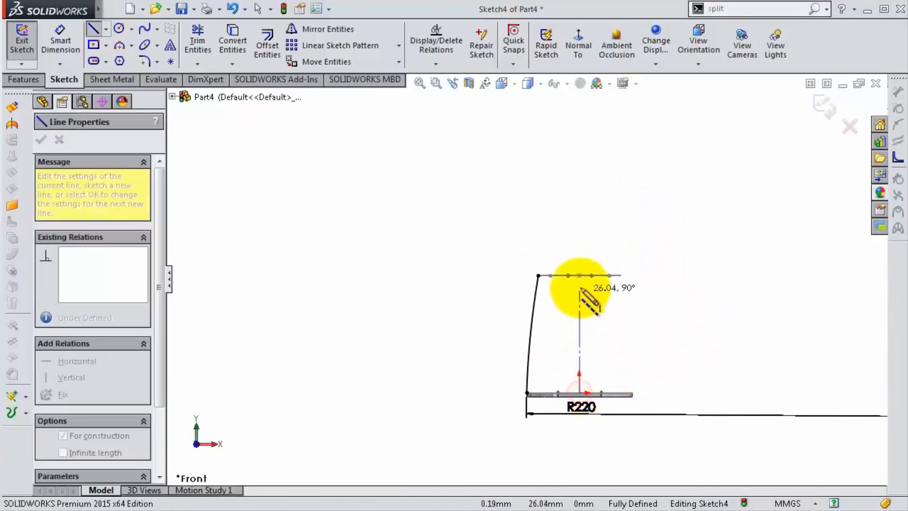
left_click(580, 275)
key("Escape")
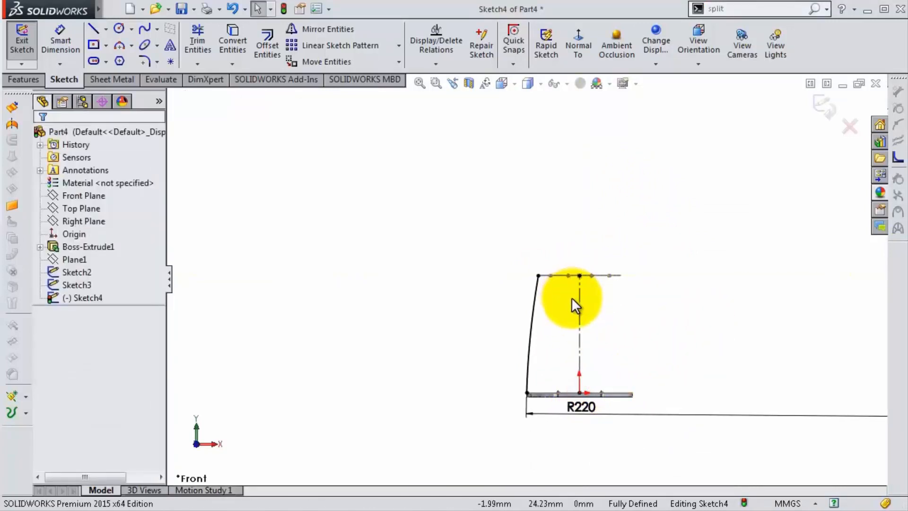
Step: Mirror the side arc about the vertical centerline, make the copy construction geometry, and finish the sketch
left_click(350, 30)
left_click(529, 314)
left_click(582, 322)
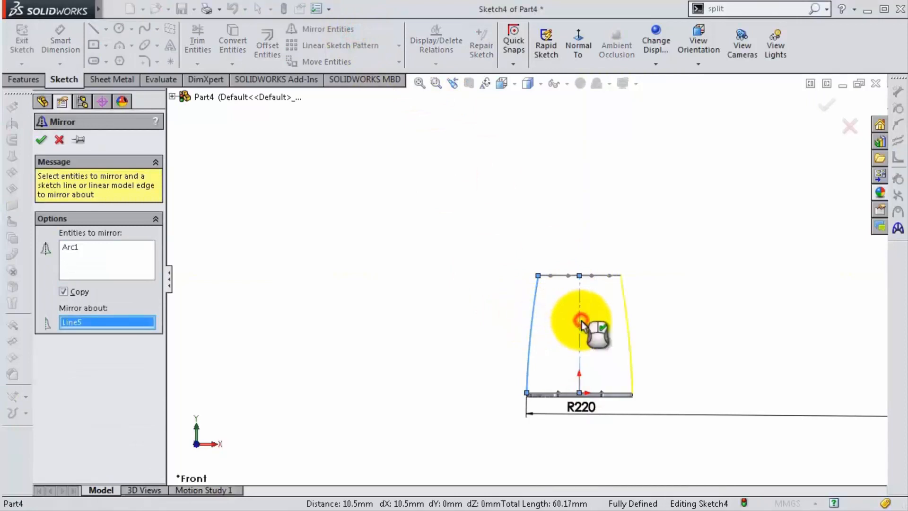
right_click(597, 320)
left_click(626, 320)
left_click(675, 281)
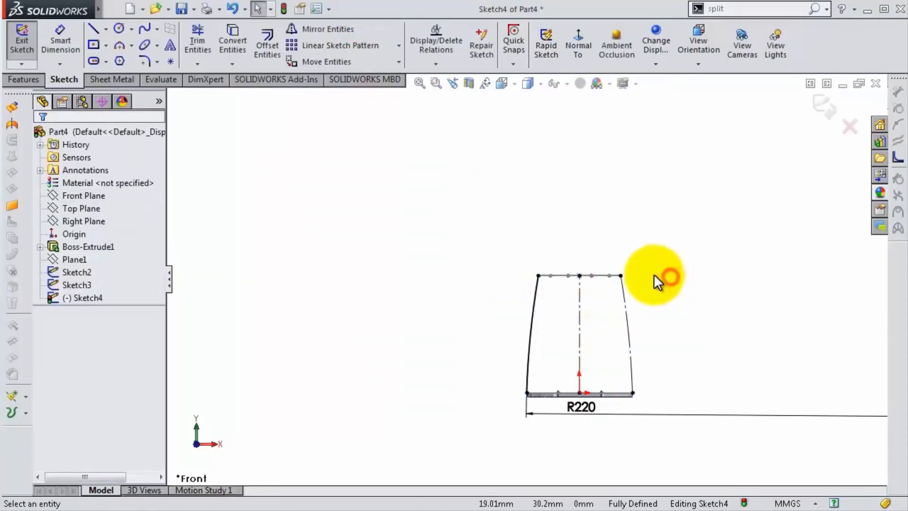
left_click(823, 114)
middle_click_drag(657, 211, 648, 266)
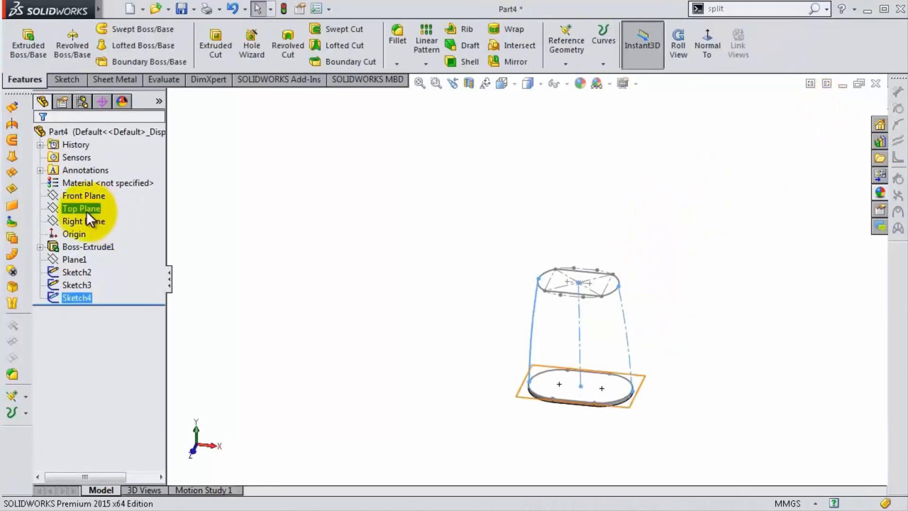
Step: In a new sketch on the Front Plane, convert the mirrored construction arc into a solid side curve and finish the sketch
left_click(81, 195)
left_click(90, 175)
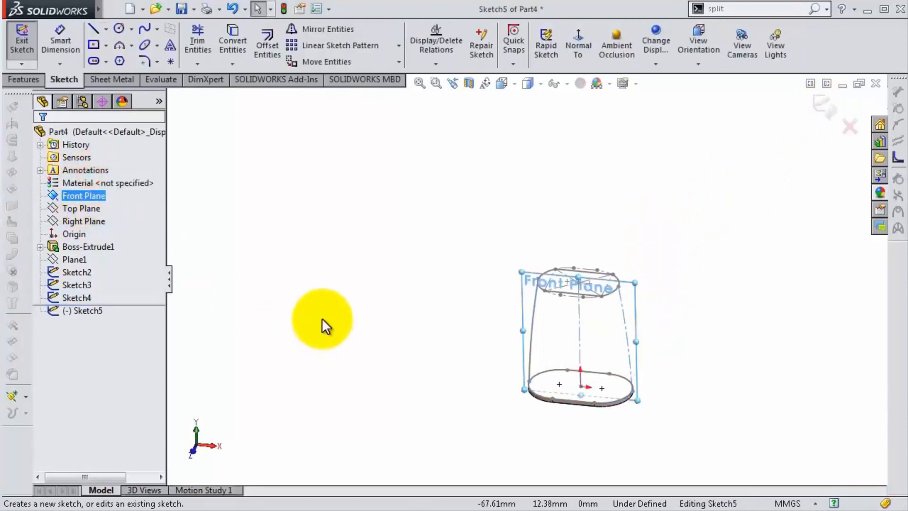
left_click(321, 318)
left_click(626, 321)
left_click(234, 45)
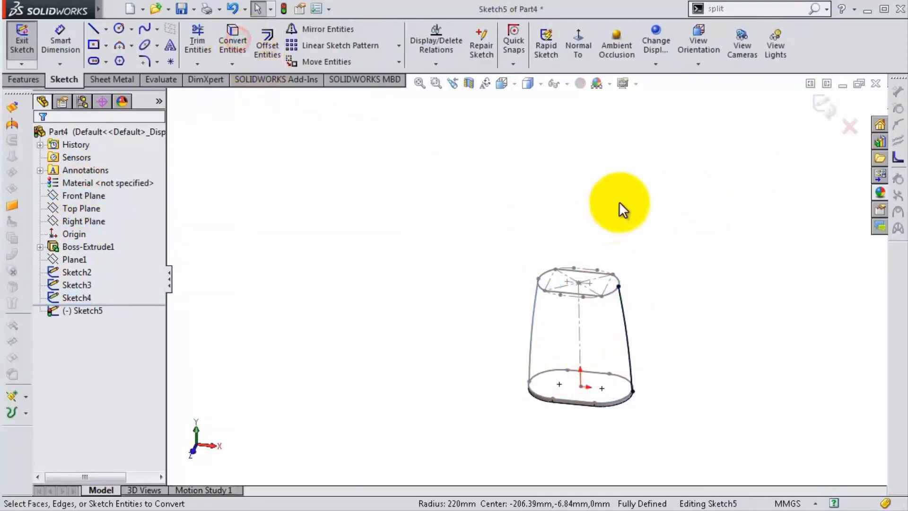
left_click(824, 108)
Step: Start a Lofted Boss/Base with the upper profile Sketch2 and the plate outline Sketch3 as profiles
scroll(566, 361, "down", 3)
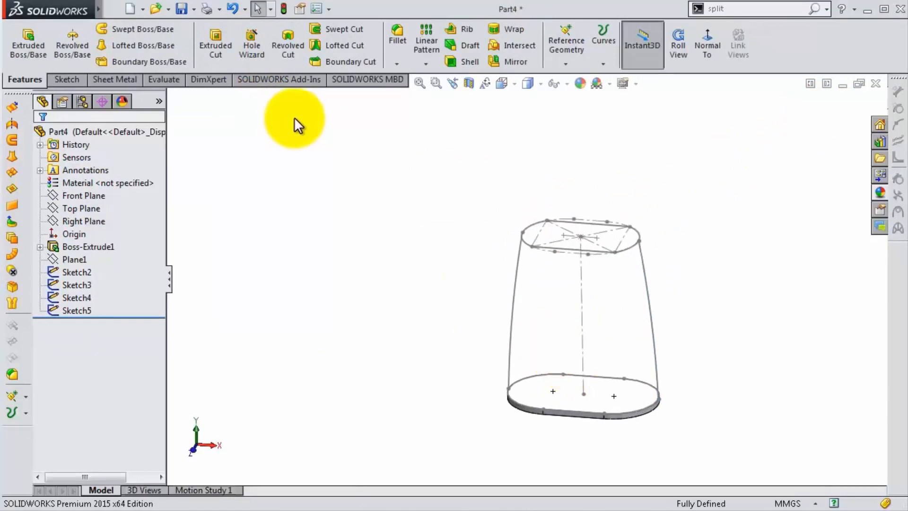
left_click(142, 45)
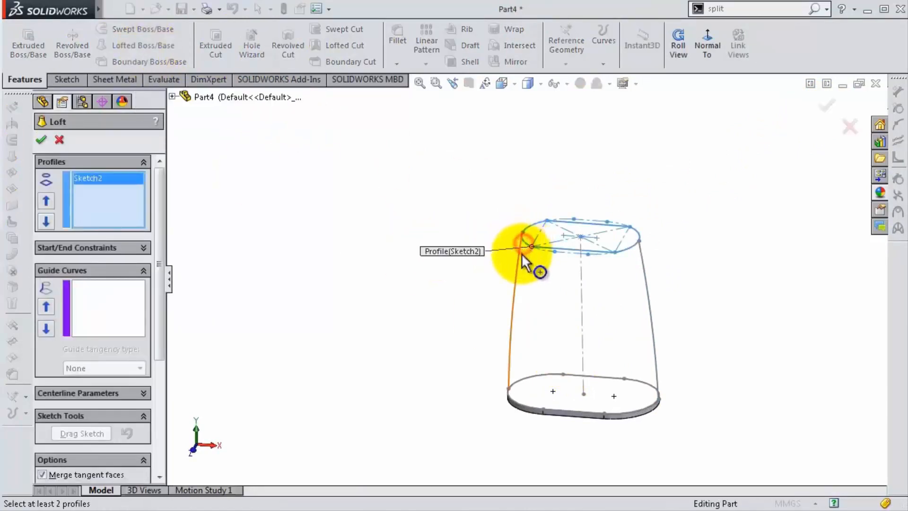
left_click(516, 409)
mouse_move(472, 285)
middle_mouse_down()
mouse_move(480, 217)
mouse_move(525, 310)
middle_mouse_up()
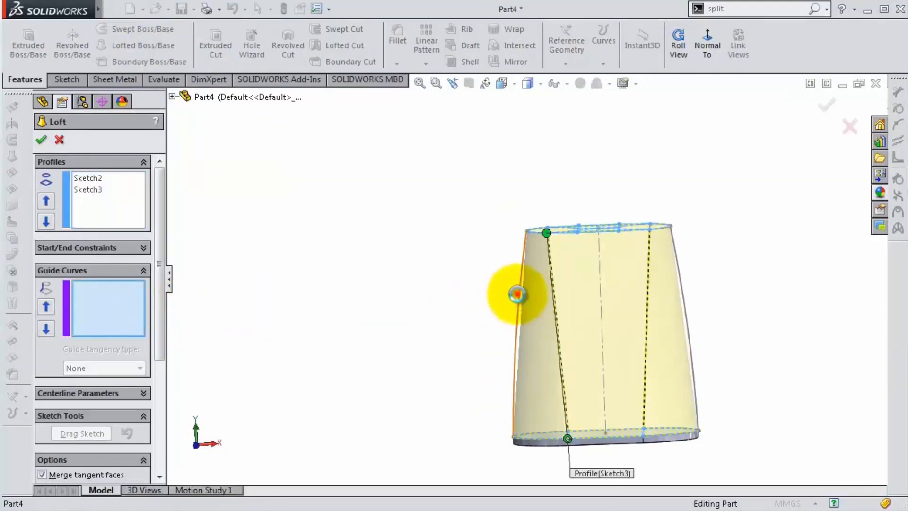
Step: Guide the loft along the two side arcs, Sketch4 and Sketch5, and create it
left_click(517, 294)
left_click(689, 312)
left_click(518, 321)
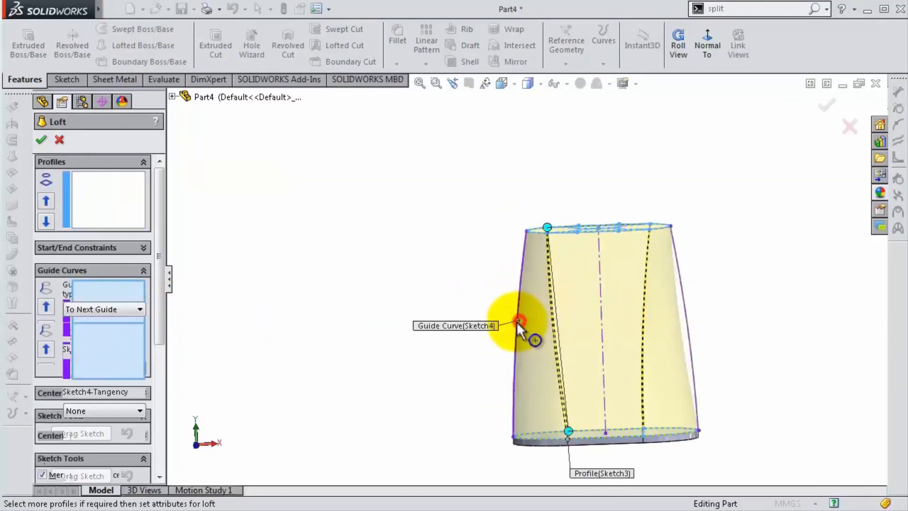
left_click(173, 96)
left_click(223, 276)
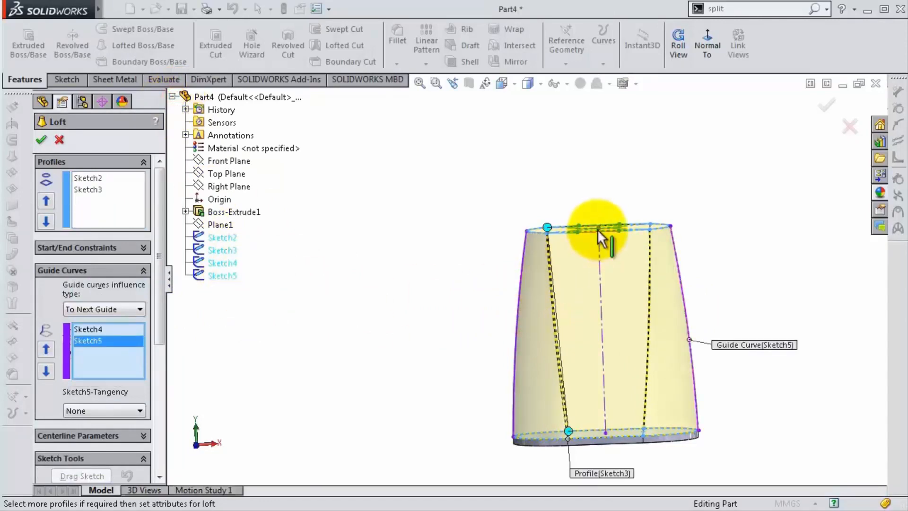
middle_click_drag(598, 229, 678, 260)
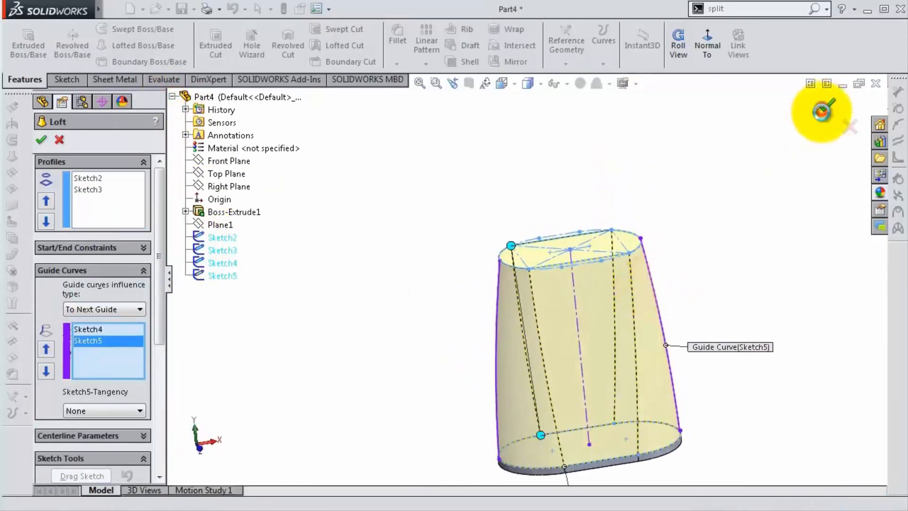
left_click(822, 112)
Step: Round the edges of the loft's top face with a symmetric, circular-profile 2 mm constant-size fillet
middle_click_drag(675, 308, 669, 345)
left_click(398, 38)
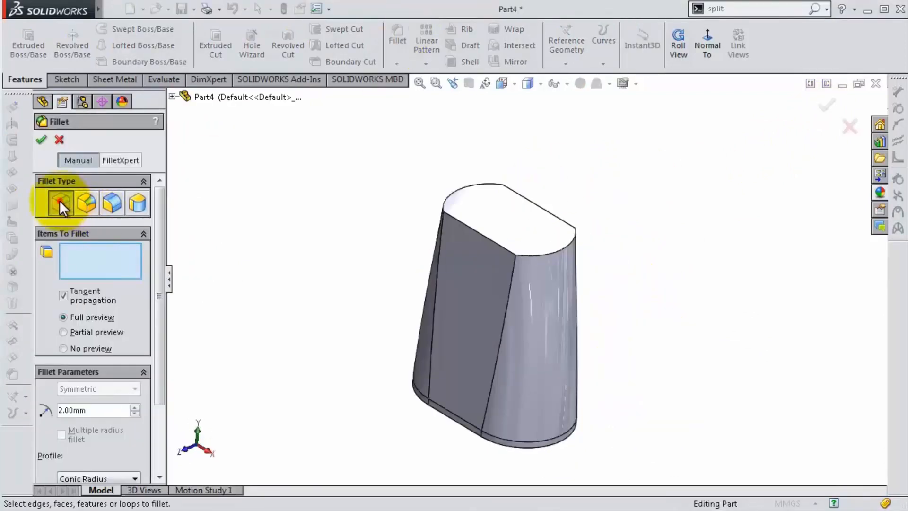
scroll(161, 284, "down", 5)
left_click(120, 386)
left_click(112, 396)
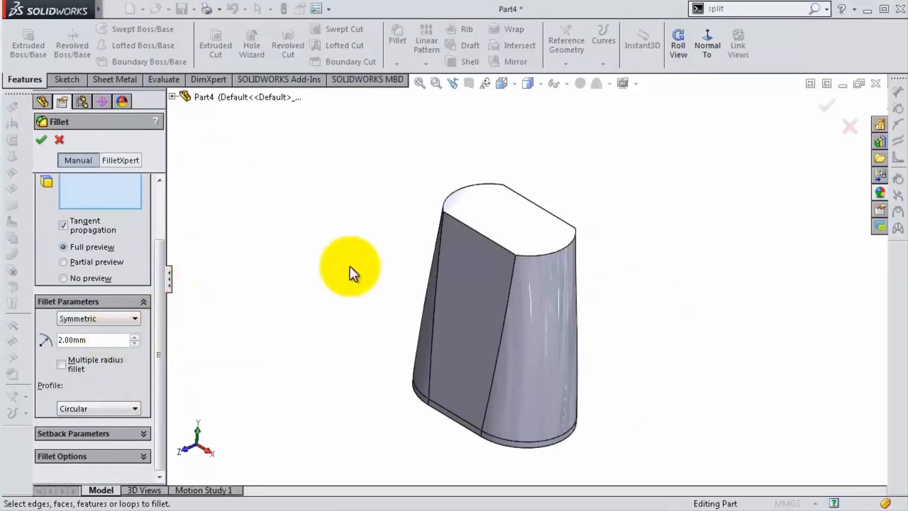
left_click(473, 229)
right_click(126, 196)
left_click(180, 202)
left_click(510, 213)
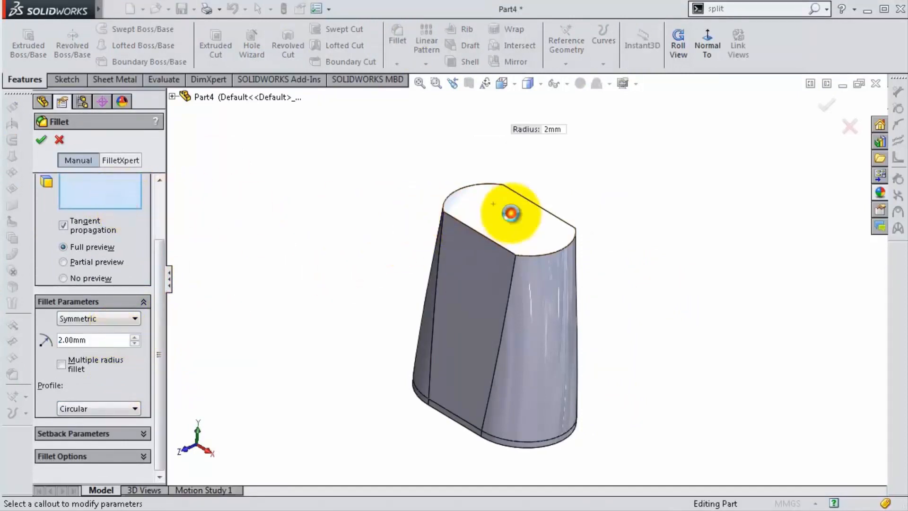
left_click(41, 139)
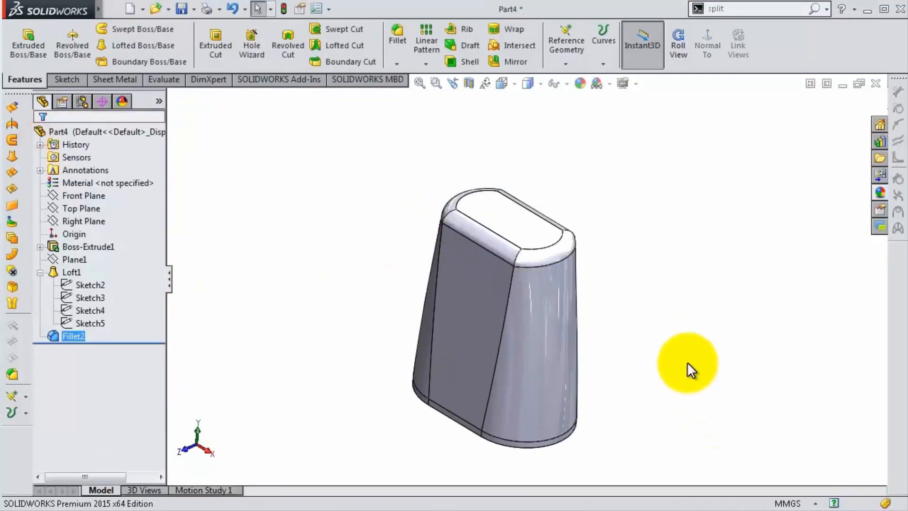
Step: Show the Front Plane and Right Plane of the part
mouse_move(688, 362)
middle_mouse_down()
mouse_move(594, 345)
mouse_move(648, 391)
mouse_move(704, 355)
middle_mouse_up()
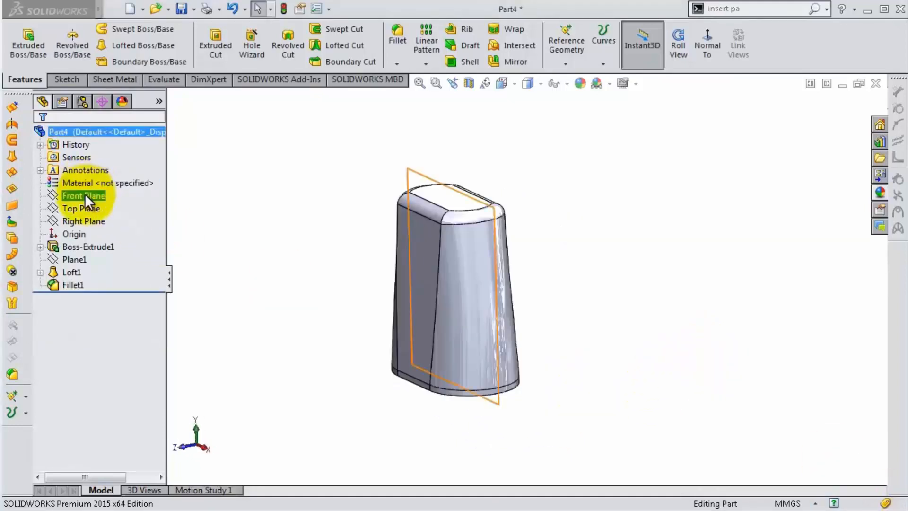
left_click(85, 197)
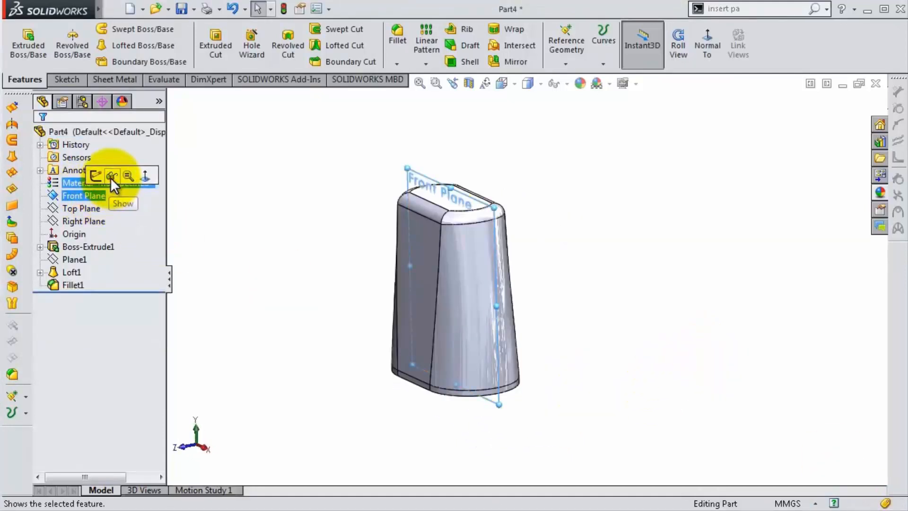
left_click(89, 220, "ctrl")
left_click(114, 198)
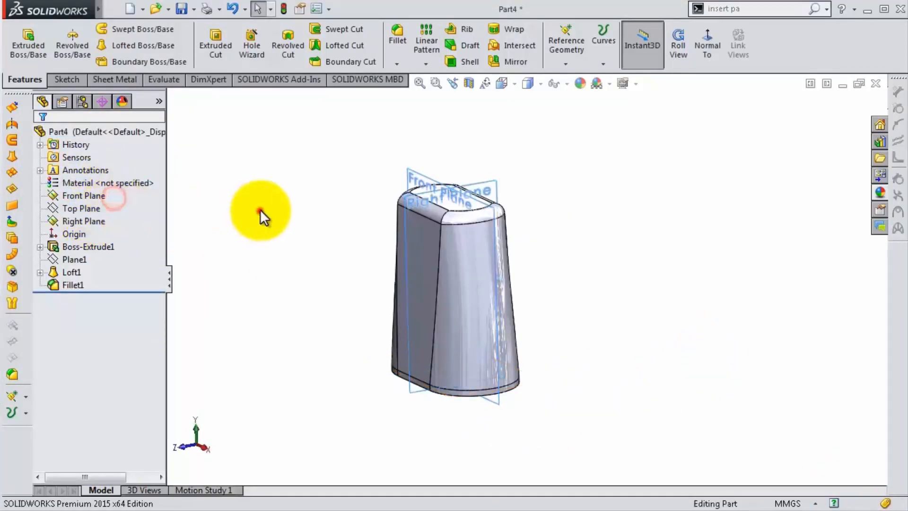
middle_click_drag(260, 209, 361, 217)
Step: Insert the part file Part2 from the Text pen folder into the current part
mouse_move(97, 8)
left_click(166, 9)
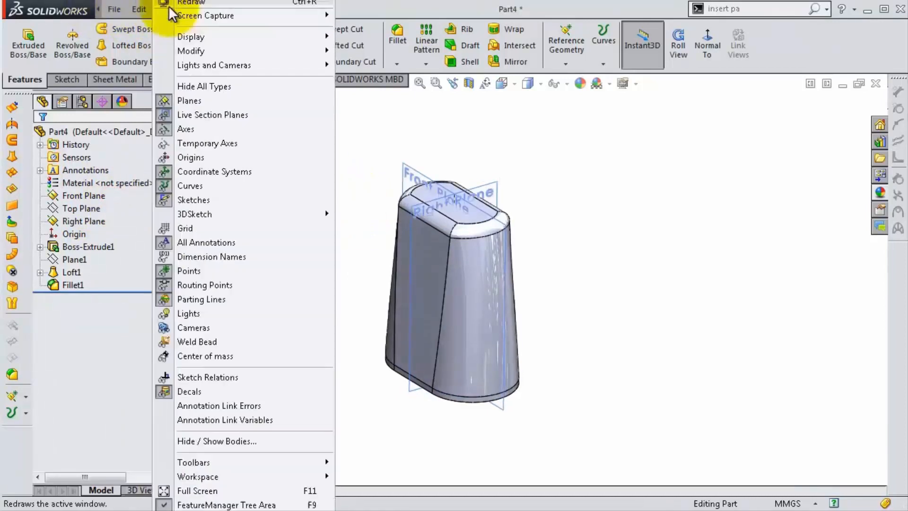
mouse_move(196, 9)
left_click(223, 275)
left_click(373, 230)
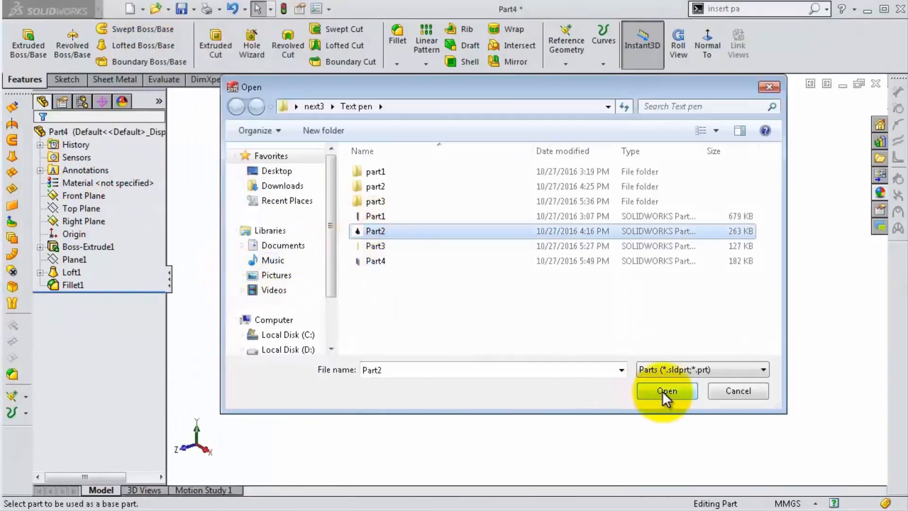
left_click(667, 392)
Step: Include Part2's planes, enable Locate part with Move/Copy feature, and place it just below the lofted body
scroll(160, 302, "down", 2)
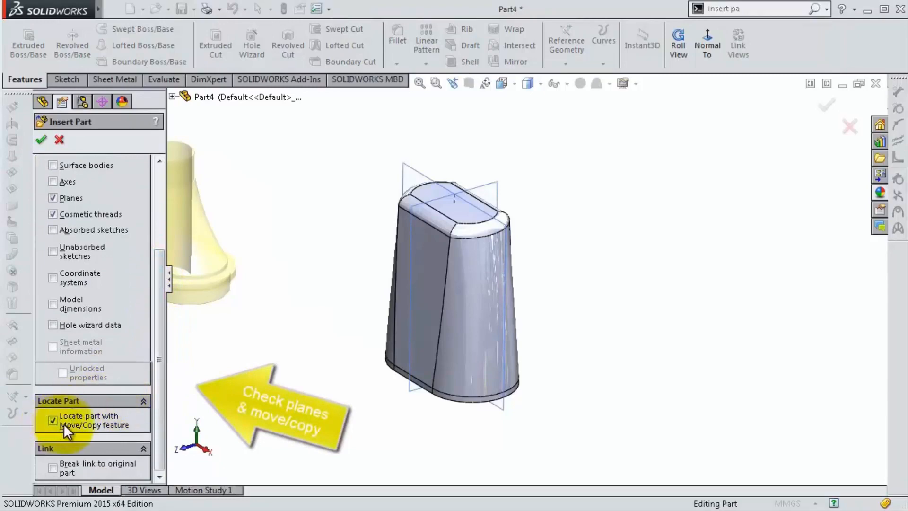
left_click(62, 422)
left_click(57, 421)
scroll(454, 398, "down", 3)
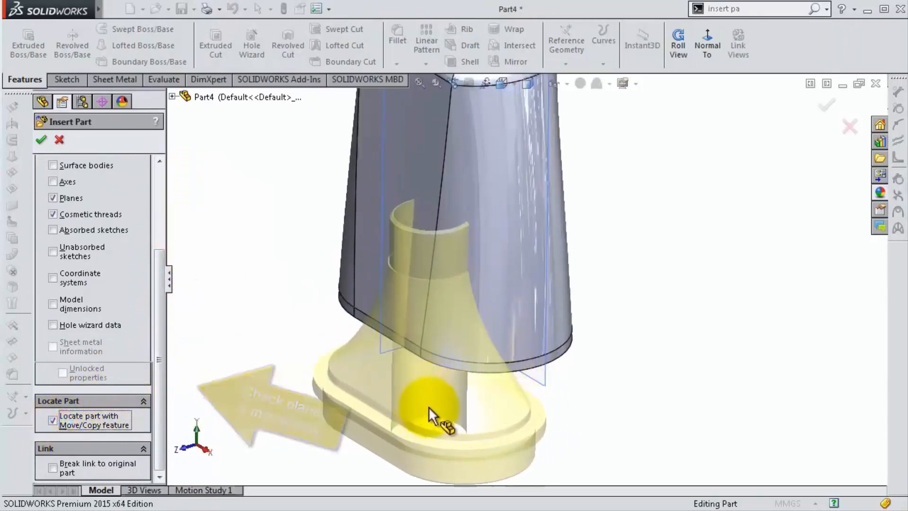
left_click(429, 408)
Step: Add a coincident mate between Part2's front plane and the current part's Front Plane
scroll(431, 403, "down", 1)
middle_click_drag(444, 341, 652, 469)
left_click(532, 436)
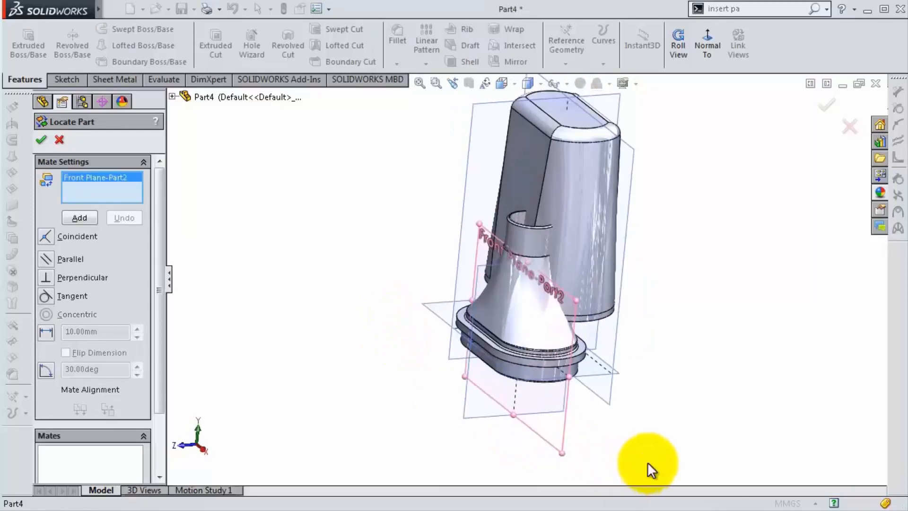
left_click(602, 396)
left_click(80, 218)
Step: Mate the lofted body's bottom face coincident with the upper face of Part2's flange
middle_click_drag(497, 415, 370, 400)
scroll(563, 343, "down", 5)
middle_click_drag(655, 304, 662, 270)
left_click(719, 251)
middle_click_drag(718, 250, 715, 388)
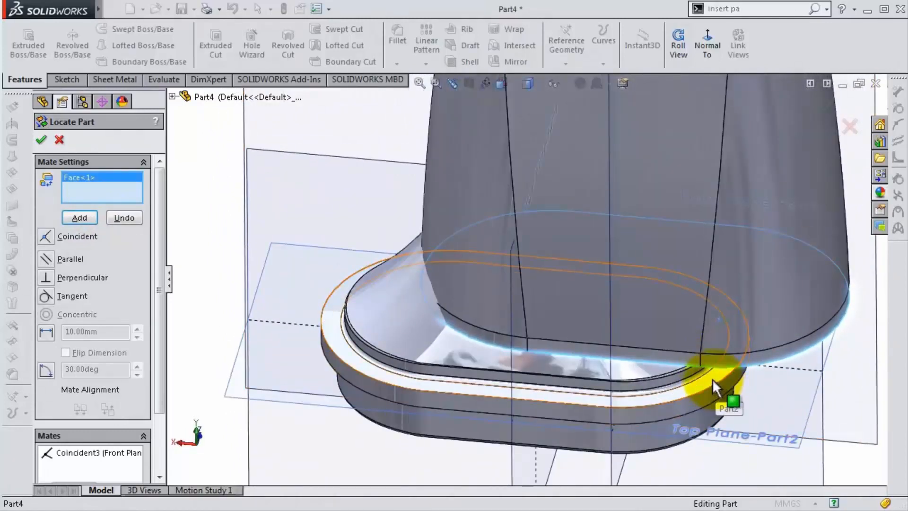
left_click(712, 383)
left_click(79, 218)
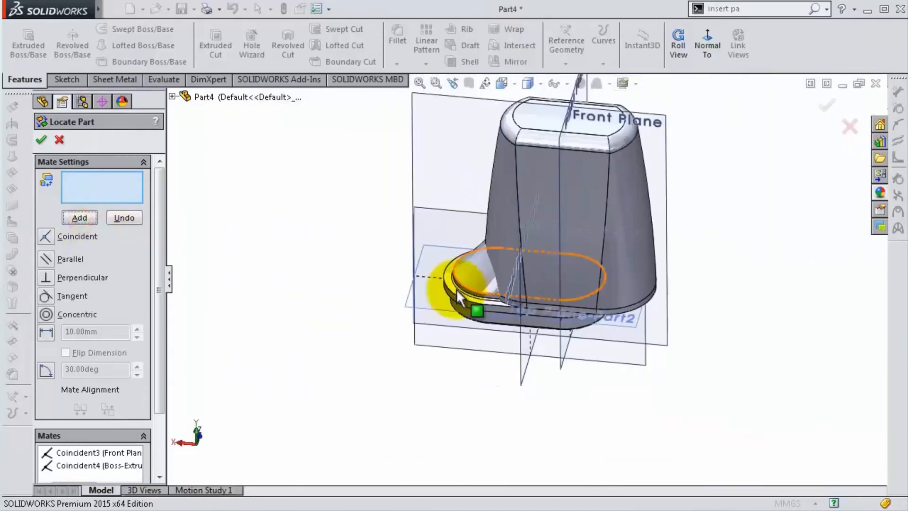
Step: Mate Part2's right plane coincident with the current part's Right Plane and finish locating the part
middle_click_drag(456, 304, 520, 222)
scroll(525, 223, "down", 3)
middle_click_drag(625, 322, 615, 296)
left_click(513, 478)
middle_click_drag(588, 477, 518, 386)
left_click(615, 440)
right_click(634, 447)
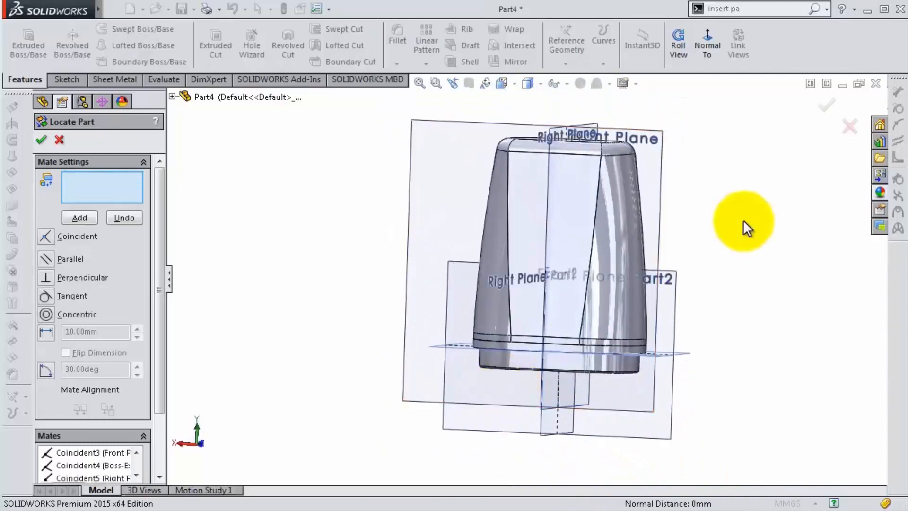
left_click(825, 108)
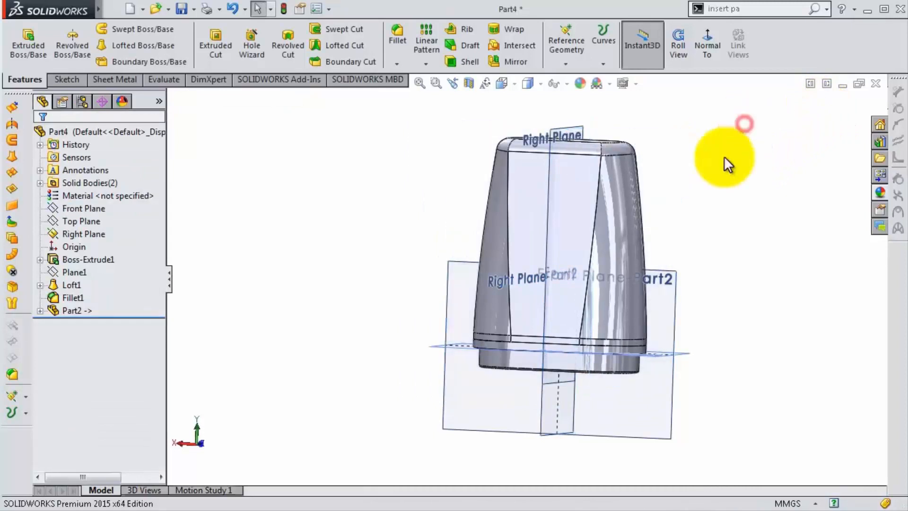
Step: Hide the remaining reference planes of the current part and of the inserted Part2
left_click(737, 241)
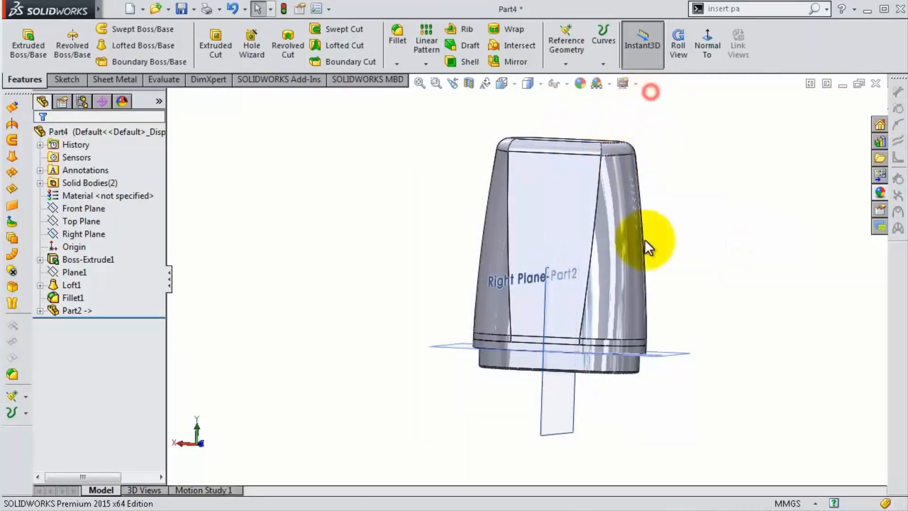
left_click(675, 353)
left_click(744, 307)
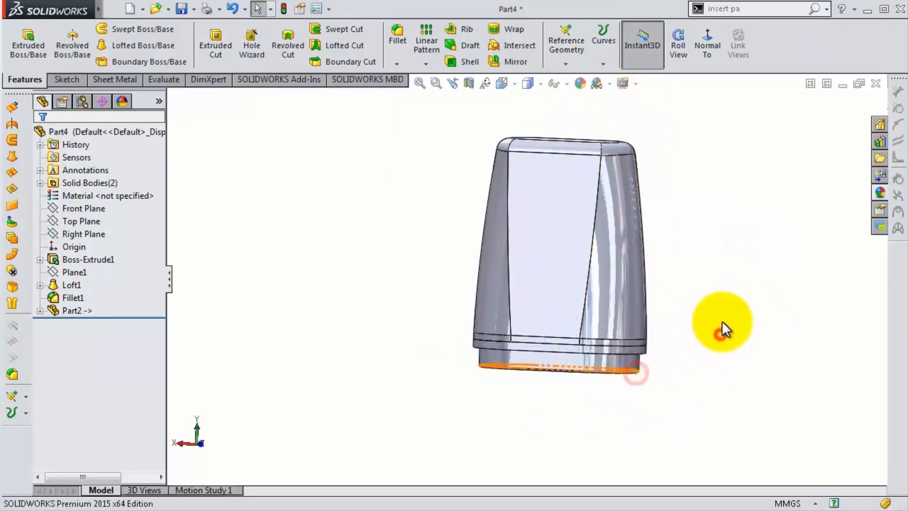
middle_click_drag(723, 323, 640, 299)
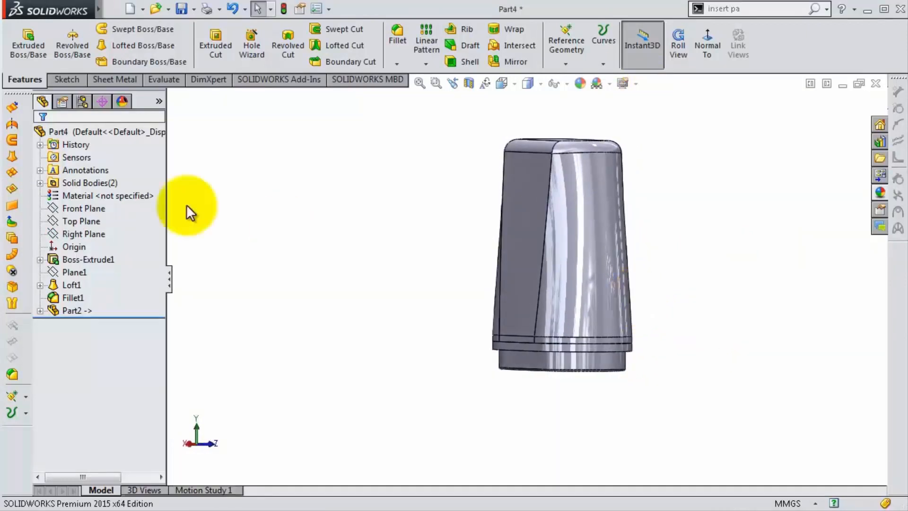
left_click(101, 182)
left_click(732, 292)
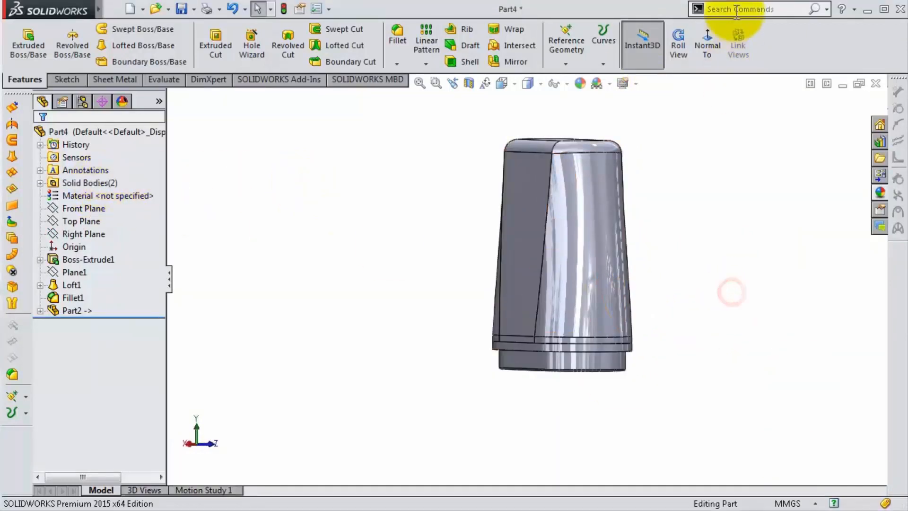
Step: Combine the bodies with the Subtract operation, using the filleted lofted body as main body and removing the Part2 body
type("comb")
left_click(730, 24)
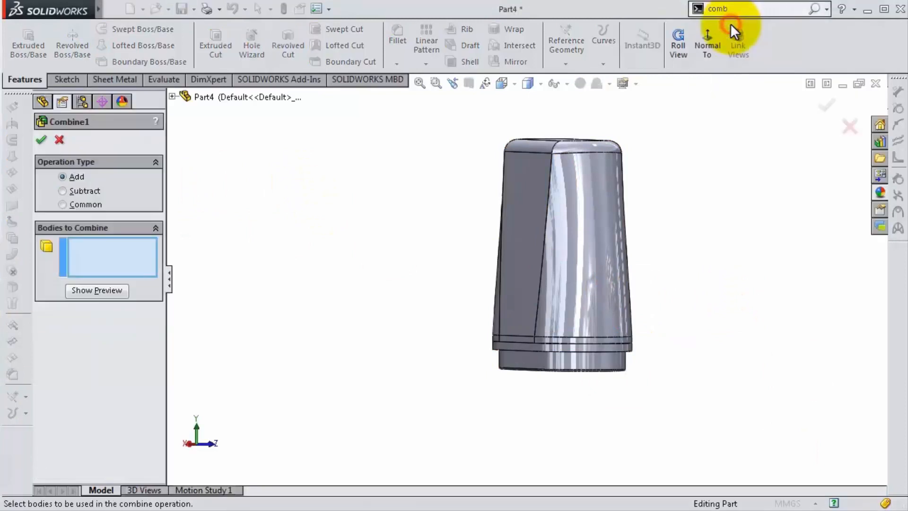
left_click(71, 191)
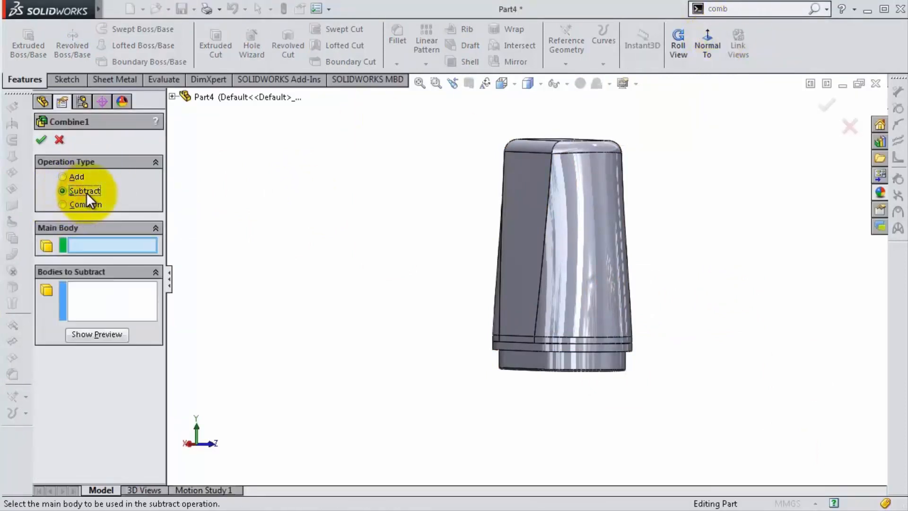
left_click(600, 189)
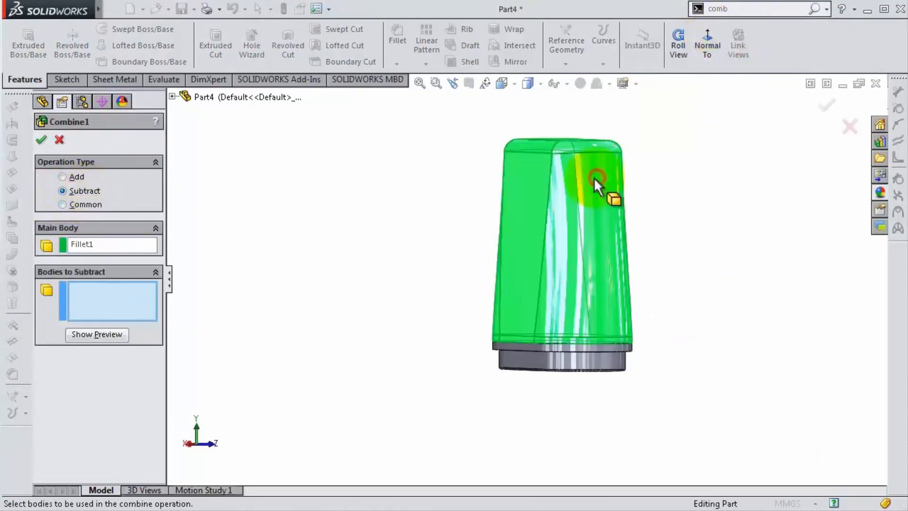
left_click(564, 369)
right_click(565, 368)
middle_click_drag(560, 366, 567, 156)
Step: Set the display style to Hidden Lines Visible to show the interior geometry of the part
left_click(567, 84)
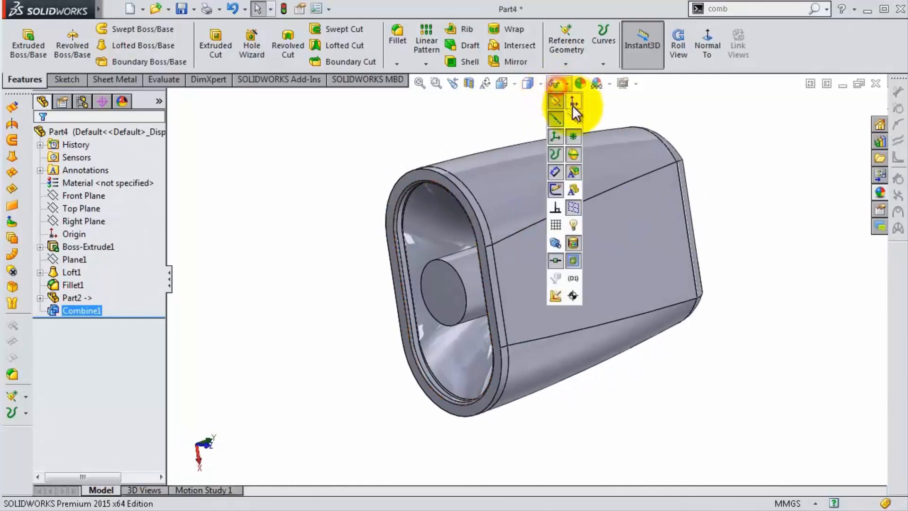
left_click(528, 86)
left_click(532, 136)
mouse_move(566, 191)
middle_mouse_down()
mouse_move(526, 199)
mouse_move(551, 194)
mouse_move(608, 300)
mouse_move(607, 146)
mouse_move(581, 144)
mouse_move(517, 346)
middle_mouse_up()
left_click(529, 86)
left_click(533, 153)
Step: Start a sketch on the end face of the central cylindrical post and convert its circular edge
left_click(574, 325)
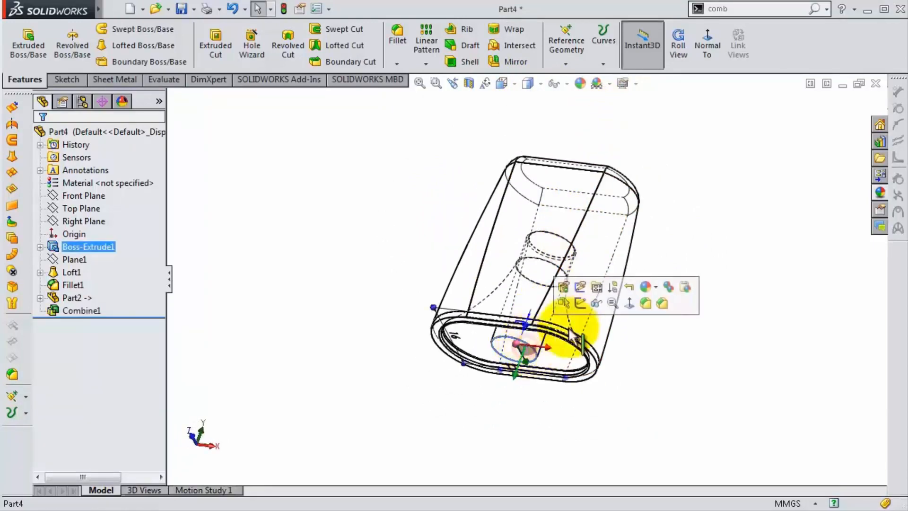
left_click(577, 306)
left_click(523, 339)
left_click(237, 45)
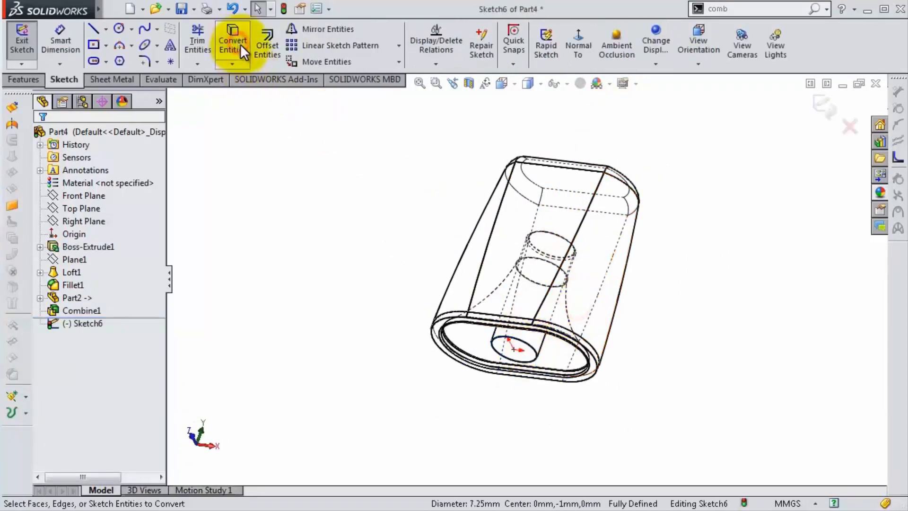
Step: Cut-extrude the converted circle 28 mm blind into the part to remove the central post
left_click(23, 80)
left_click(216, 50)
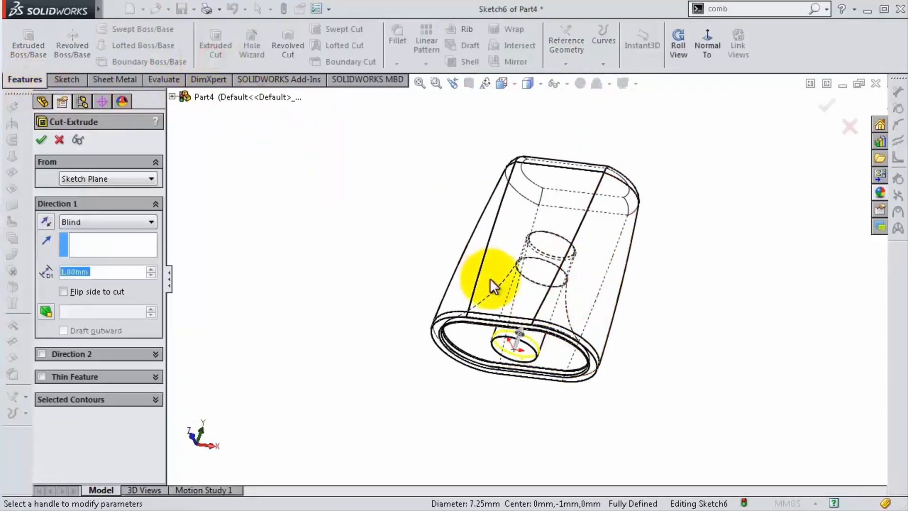
left_click(523, 334)
left_click(574, 215)
middle_click_drag(568, 222, 539, 288)
scroll(540, 288, "down", 1)
left_click_drag(134, 273, 60, 273)
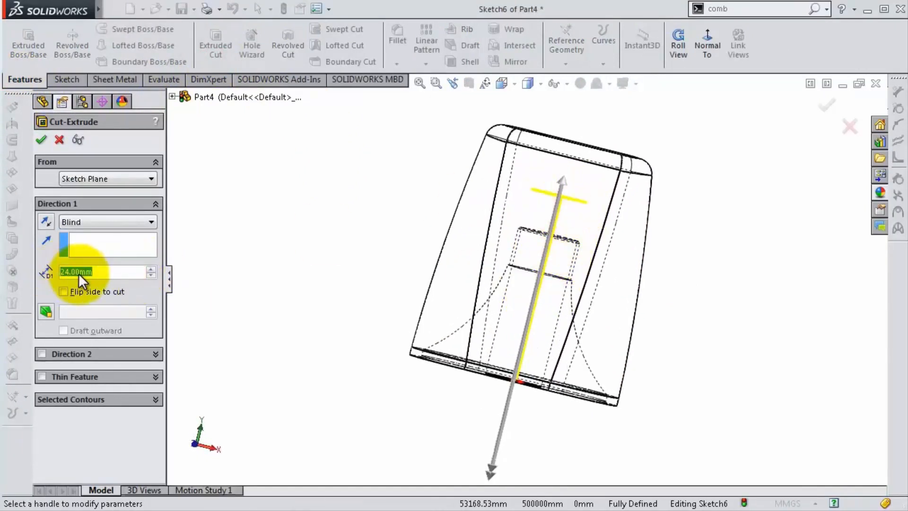
type("28")
key("Return")
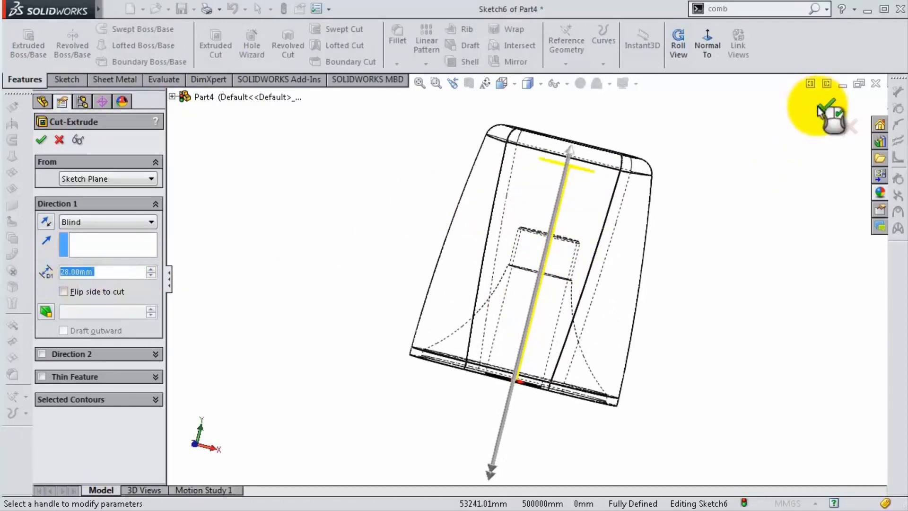
left_click(825, 116)
Step: Set the display style back to Shaded With Edges and turn the model to show its outside
middle_click_drag(699, 277, 709, 203)
left_click(683, 295)
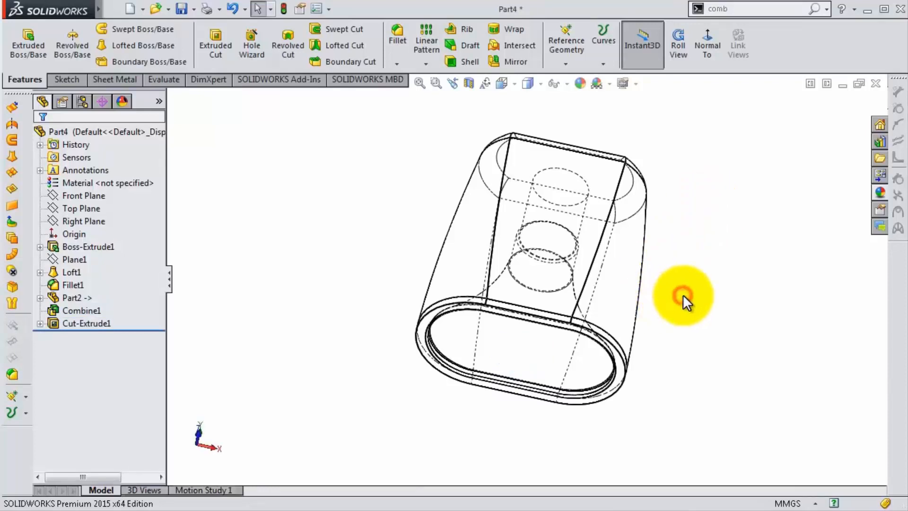
left_click(528, 84)
left_click(527, 98)
middle_click_drag(384, 284, 373, 208)
middle_click_drag(810, 461, 673, 300)
Step: Edit Sketch2 of the Loft1 feature and round the profile's four corners with 2 mm sketch fillets
left_click(40, 272)
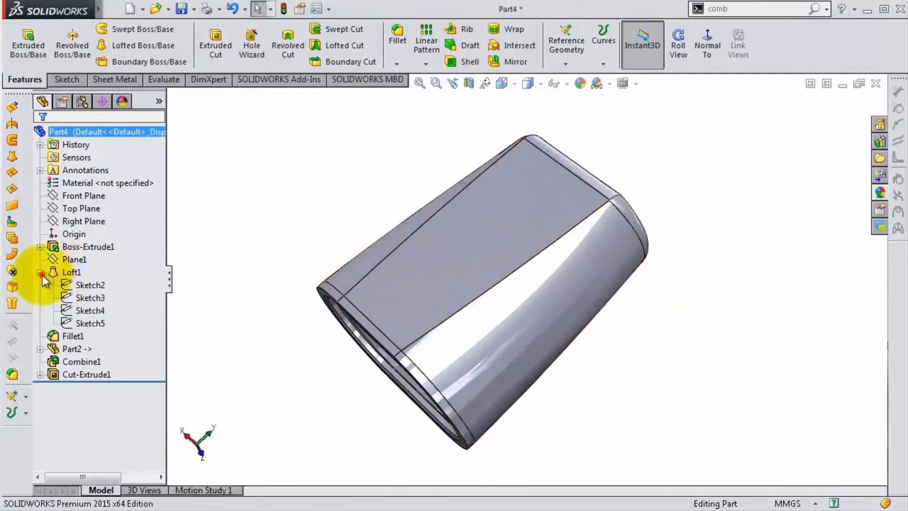
left_click(86, 286)
left_click(93, 247)
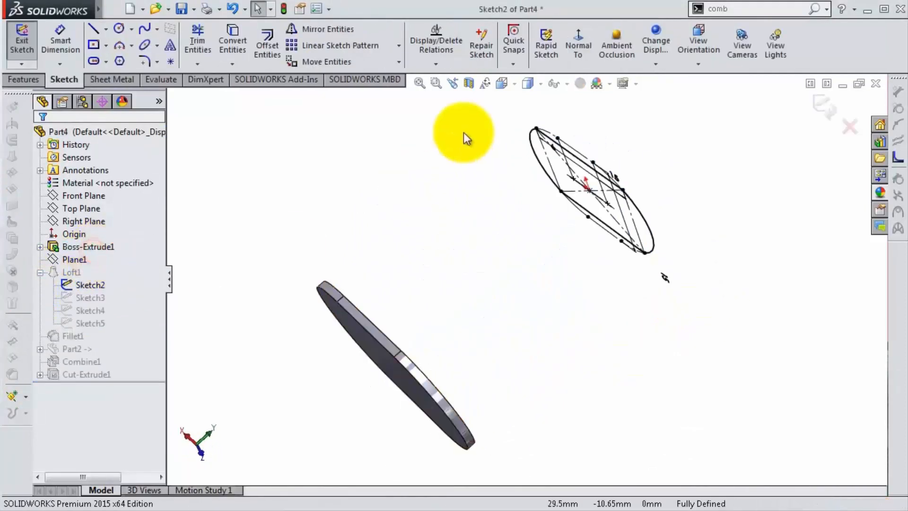
left_click(581, 41)
left_click(144, 61)
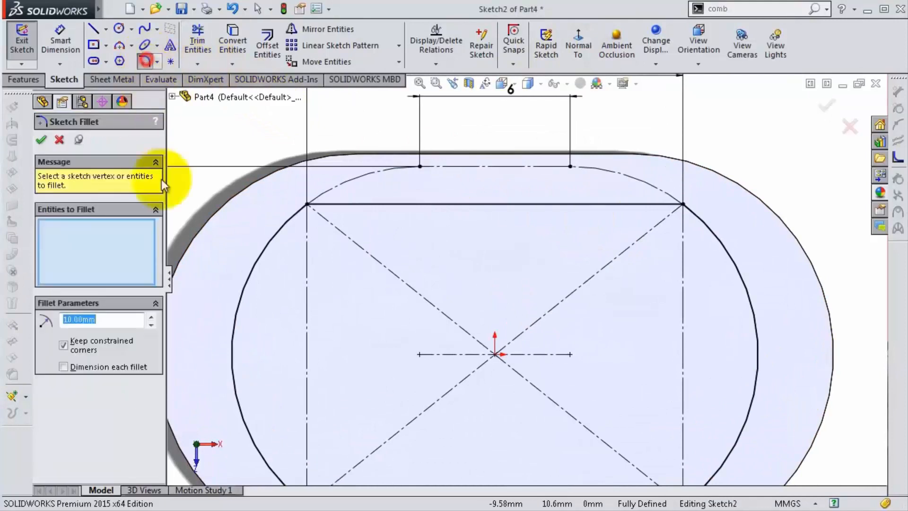
left_click(307, 205)
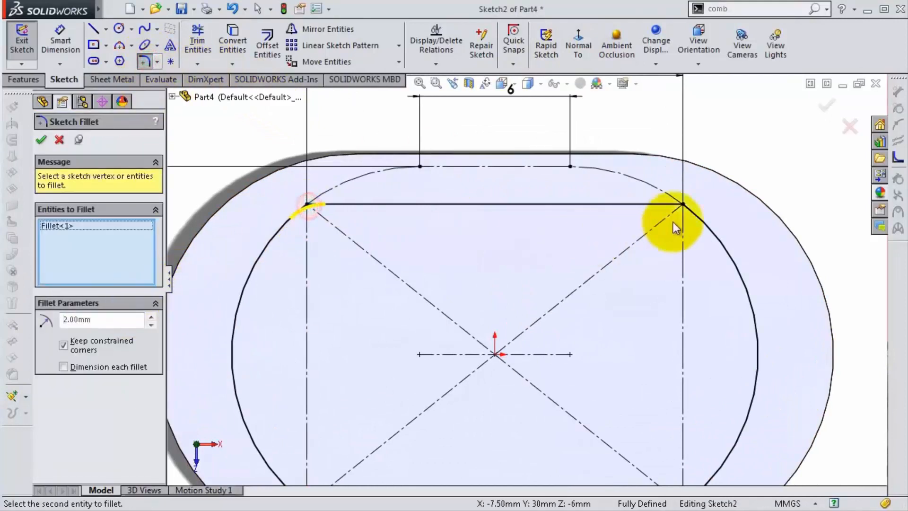
left_click(683, 204)
key("z")
left_click(636, 436)
left_click(376, 434)
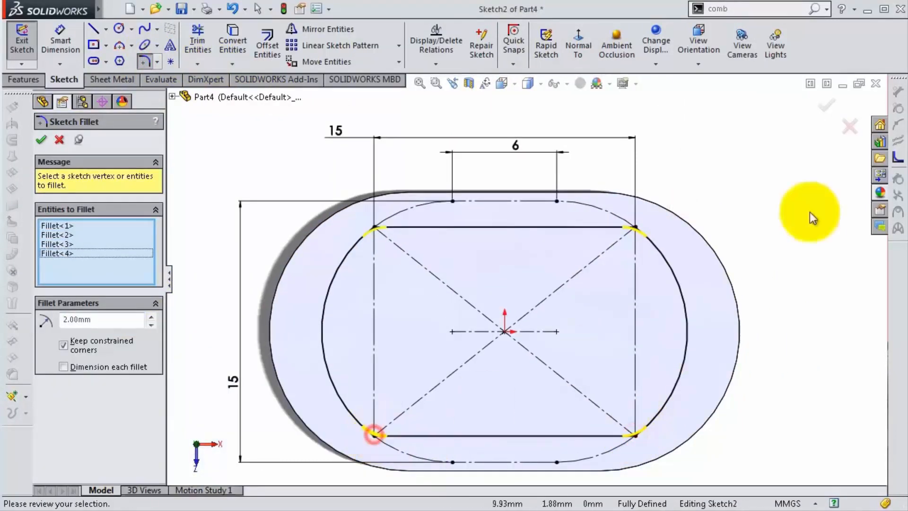
left_click(826, 110)
left_click(825, 110)
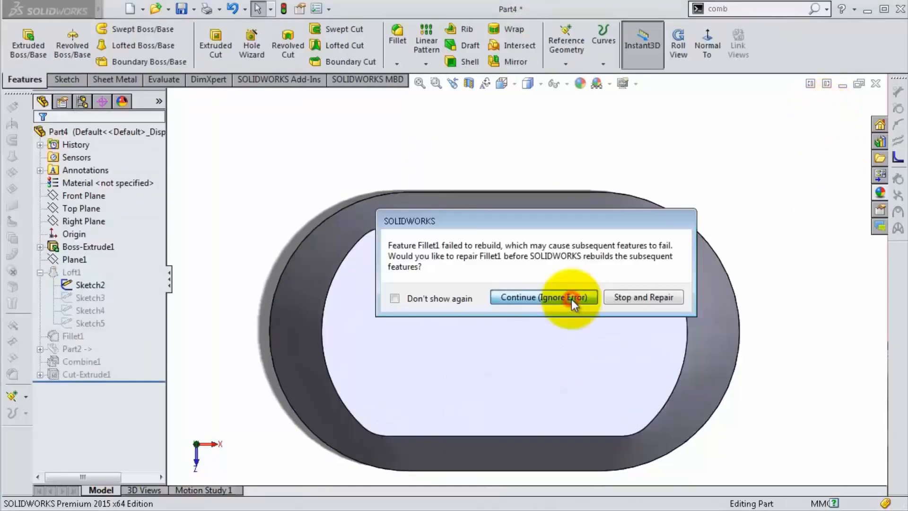
Step: Continue the rebuild ignoring the error and delete the Fillet1 feature
left_click(571, 299)
left_click(410, 97)
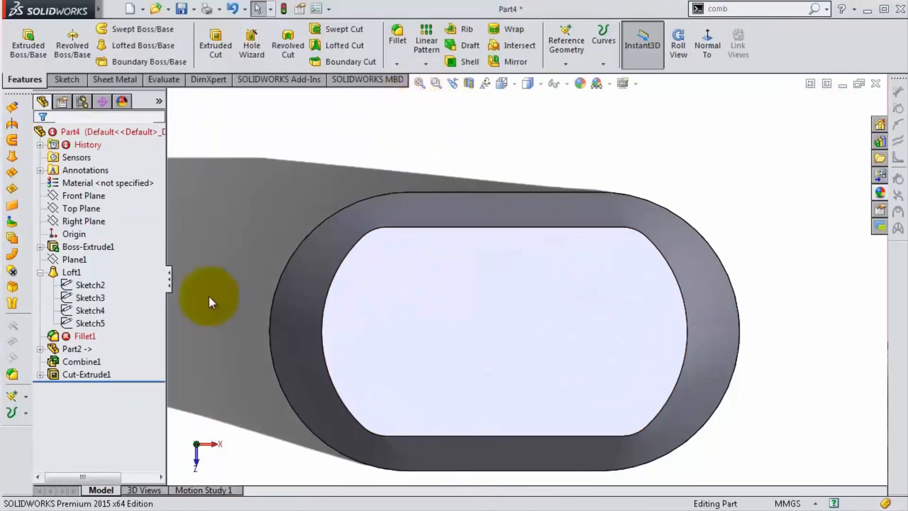
left_click(82, 336)
right_click(86, 336)
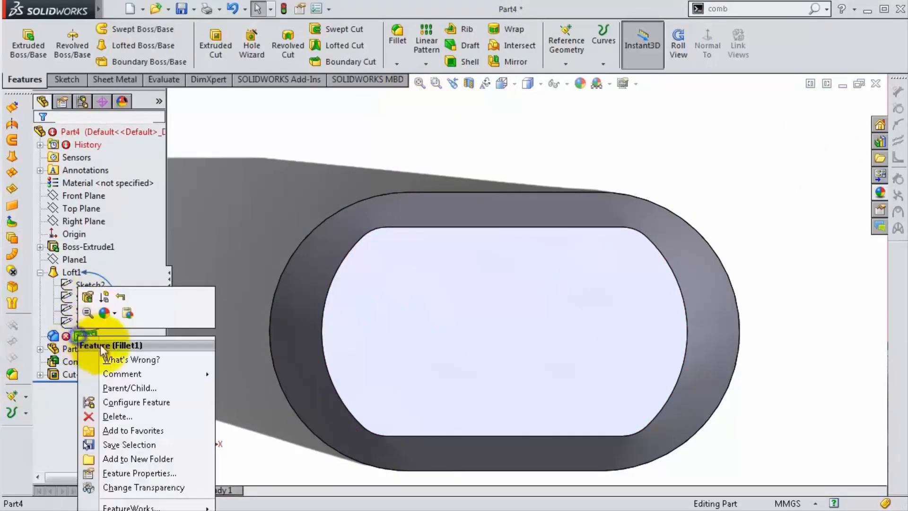
left_click(116, 412)
left_click(517, 109)
Step: Add a symmetric 1.9 mm fillet around the small end face of the lofted body
middle_click_drag(547, 278, 562, 304)
left_click(397, 43)
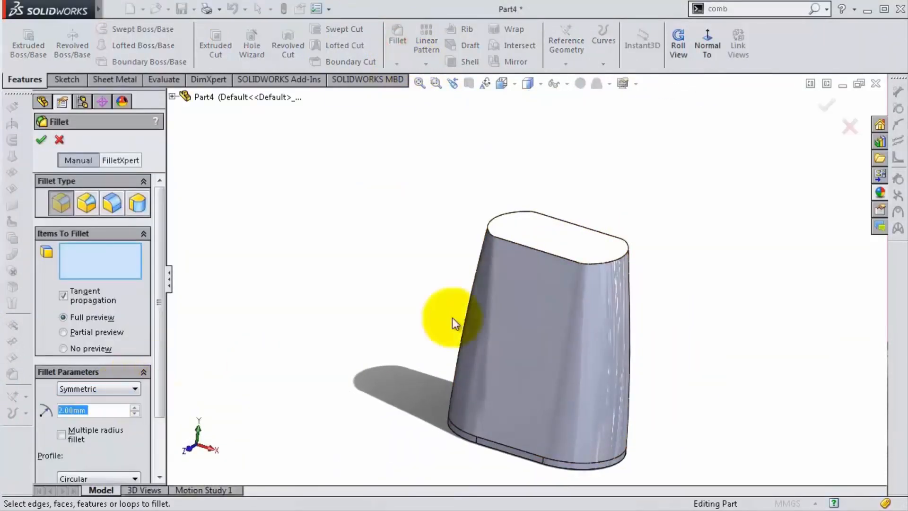
double_click(89, 410)
type("1,9")
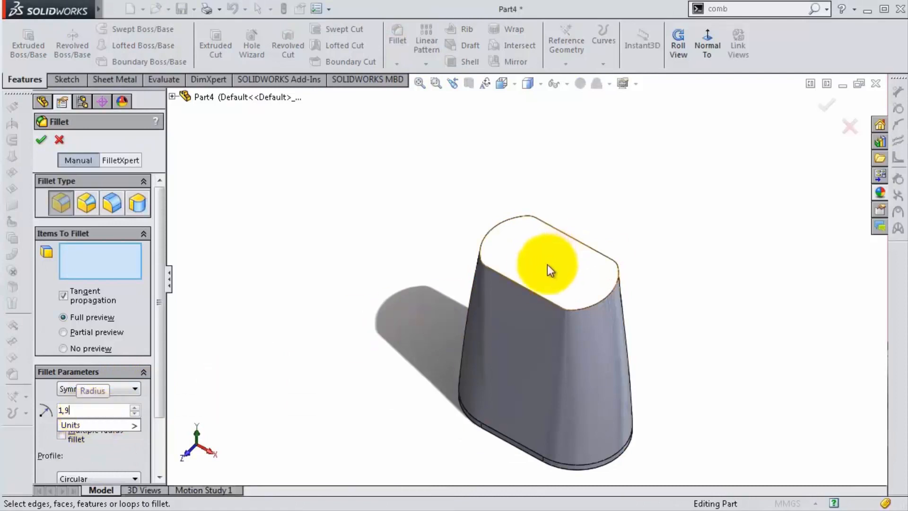
left_click(591, 281)
left_click(828, 104)
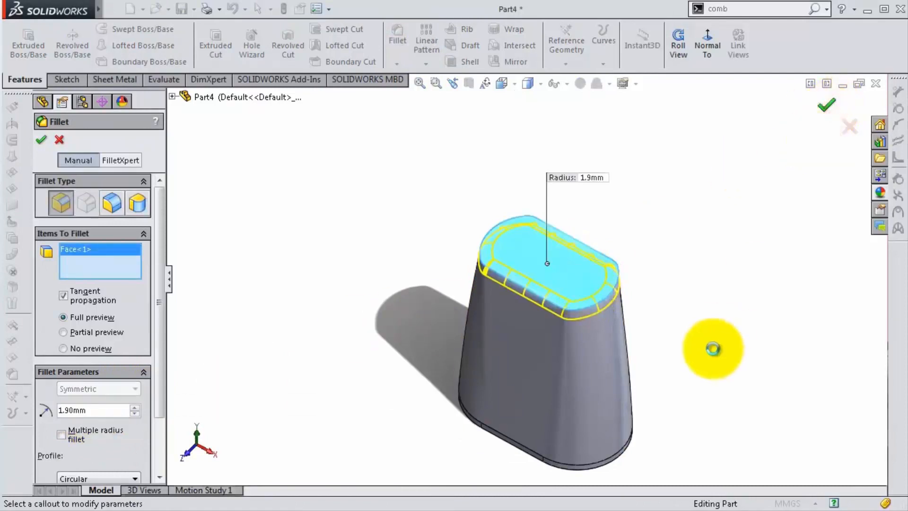
Step: Set the display style to Shaded without edges and turn the model to show its open end
middle_click_drag(715, 352, 552, 94)
left_click(536, 124)
mouse_move(564, 143)
middle_mouse_down()
mouse_move(669, 264)
mouse_move(653, 278)
mouse_move(426, 92)
mouse_move(554, 217)
mouse_move(537, 389)
mouse_move(442, 385)
mouse_move(417, 435)
mouse_move(578, 370)
middle_mouse_up()
Step: Apply the black medium gloss plastic appearance to the model
left_click(879, 191)
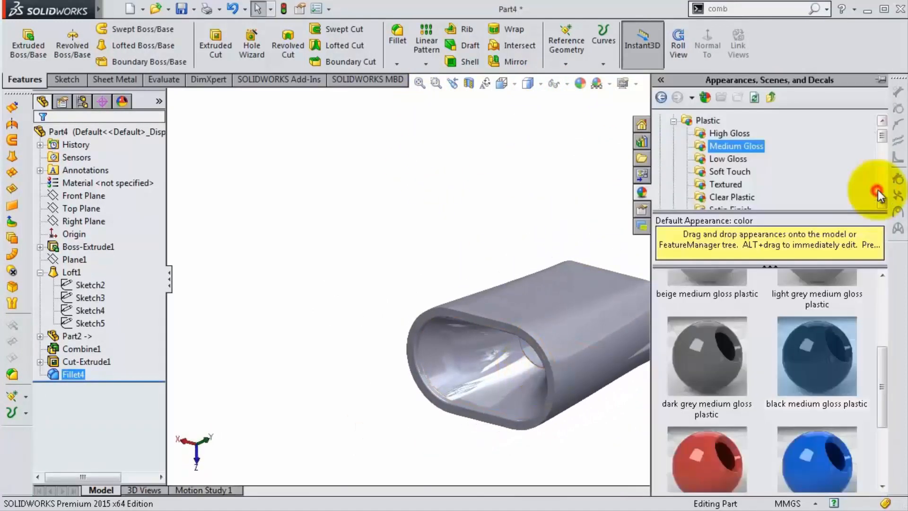
double_click(826, 352)
middle_click_drag(636, 341, 650, 384)
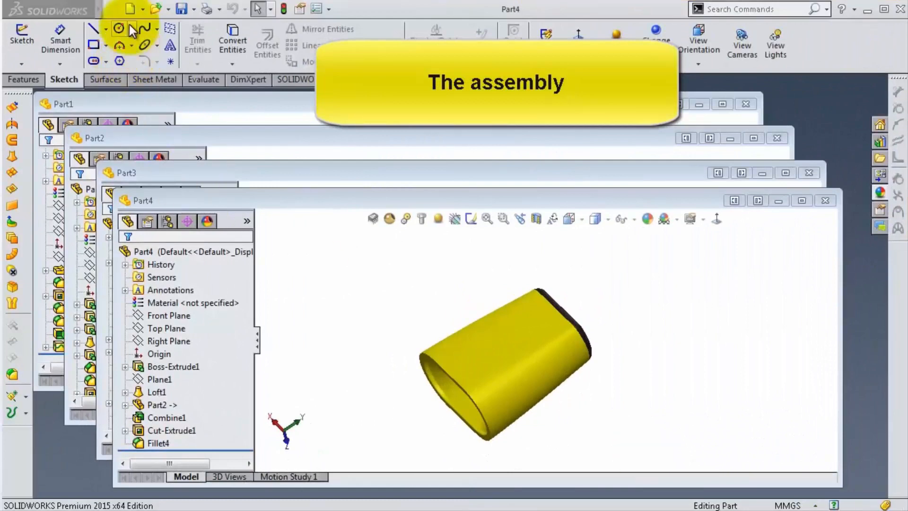
Step: Create a new assembly document, maximize its window and close the initial component insertion
left_click(130, 9)
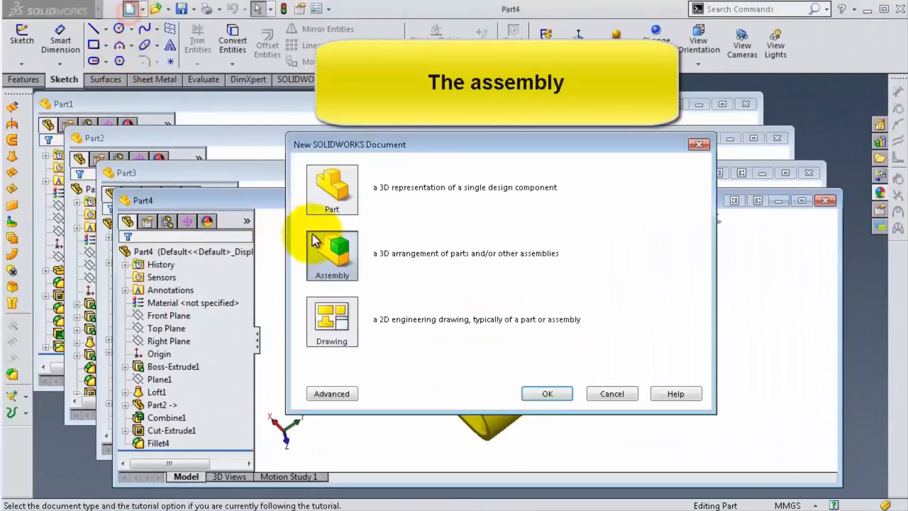
left_click(550, 395)
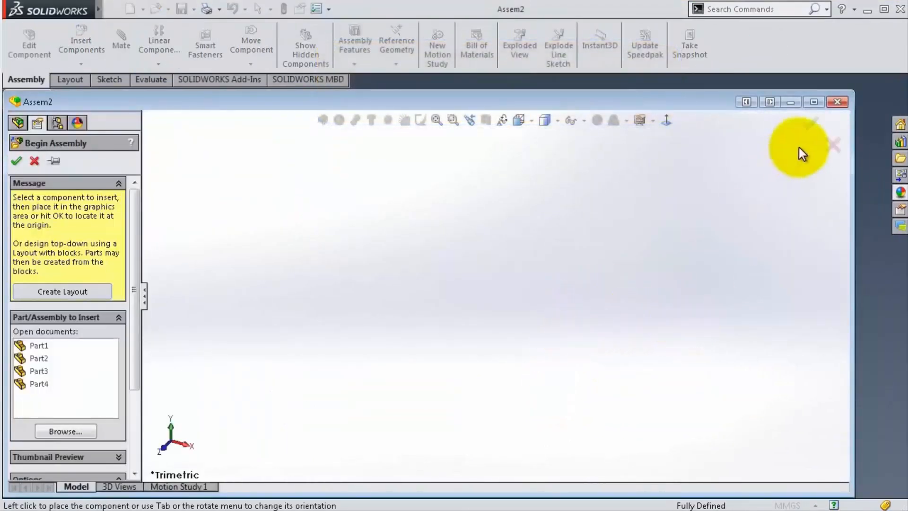
left_click(814, 102)
left_click(847, 121)
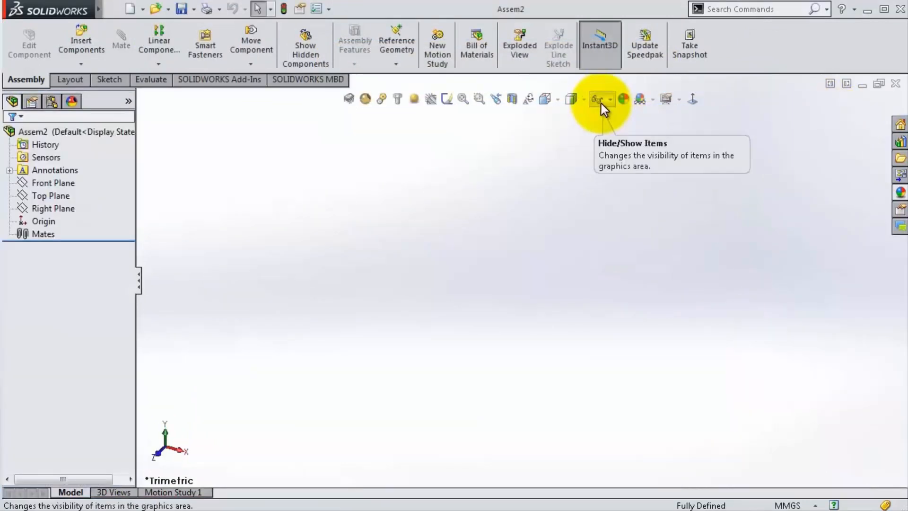
Step: Show the assembly origin and insert Part1 at it
mouse_move(601, 104)
left_click(616, 121)
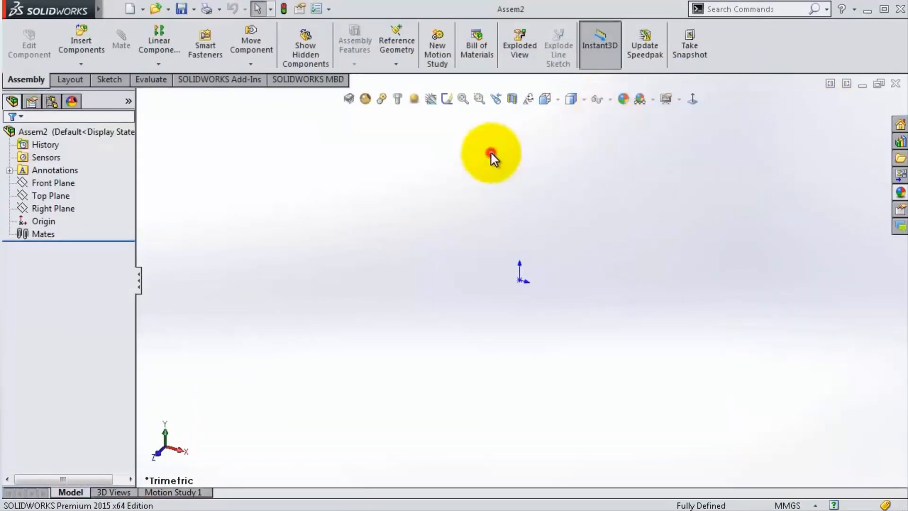
left_click(78, 44)
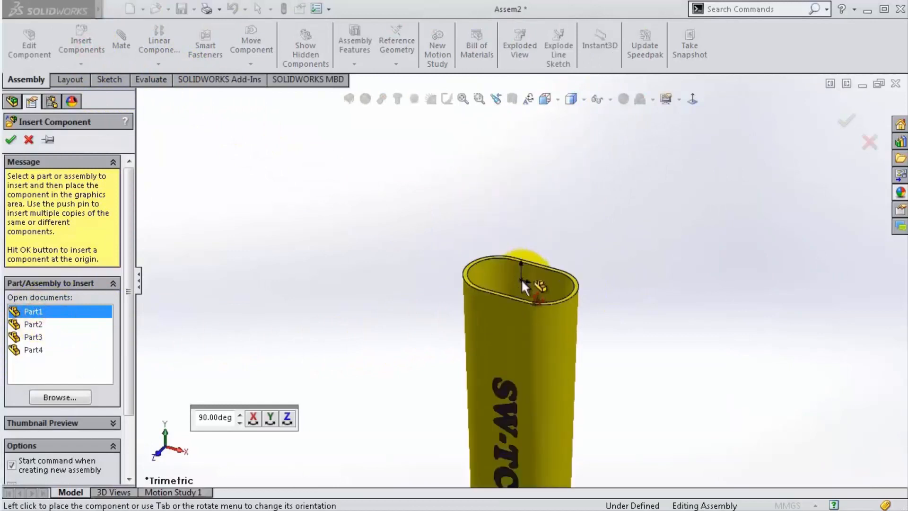
left_click(521, 279)
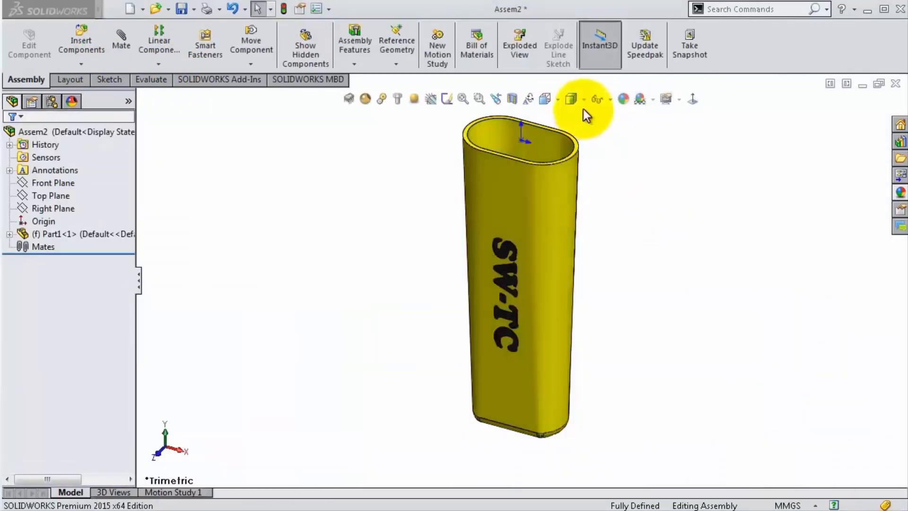
Step: Insert Part2 into the assembly, placing it in front of Part1's open end
mouse_move(601, 101)
middle_click_drag(390, 292, 563, 468)
left_click(81, 41)
left_click(65, 326)
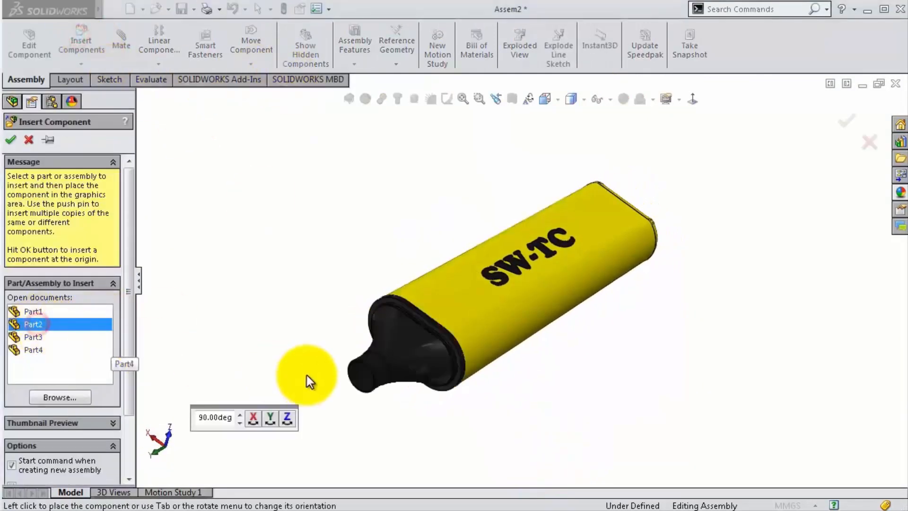
left_click(307, 376)
Step: Mate Part2's narrow flange face coincident with the rim face at Part1's open end
scroll(330, 355, "down", 6)
middle_click_drag(330, 354, 332, 435)
left_click(393, 382)
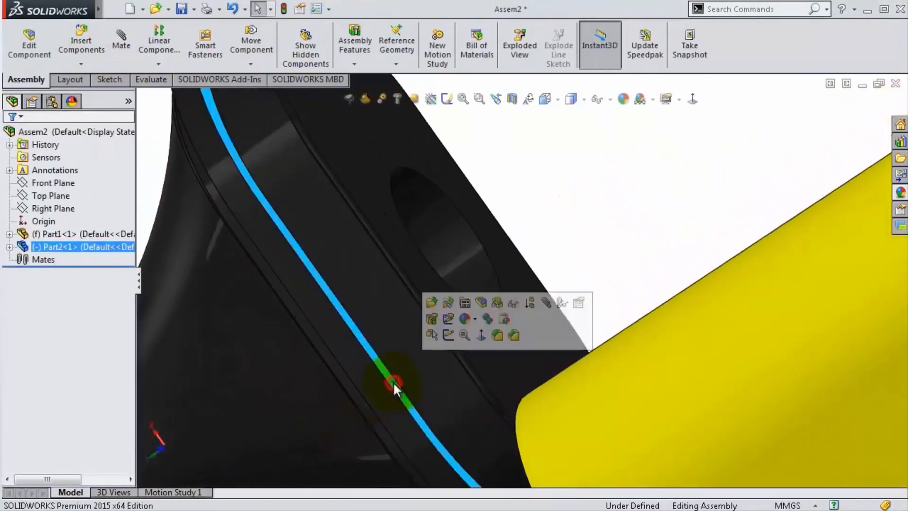
left_click(539, 300)
middle_click_drag(539, 300, 654, 225)
left_click(662, 229)
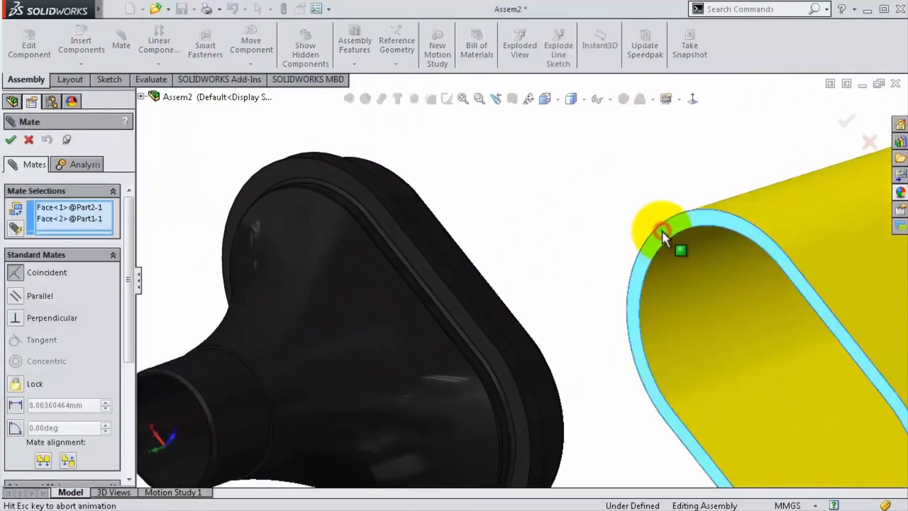
left_click(824, 215)
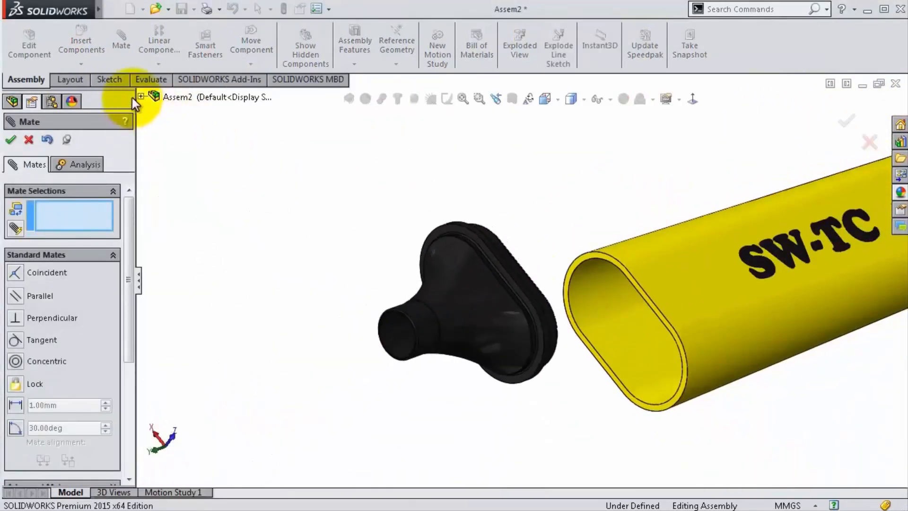
Step: Mate Part2's Front Plane coincident with the assembly's Front Plane
left_click(140, 97)
left_click(181, 149)
middle_click_drag(652, 208, 712, 198)
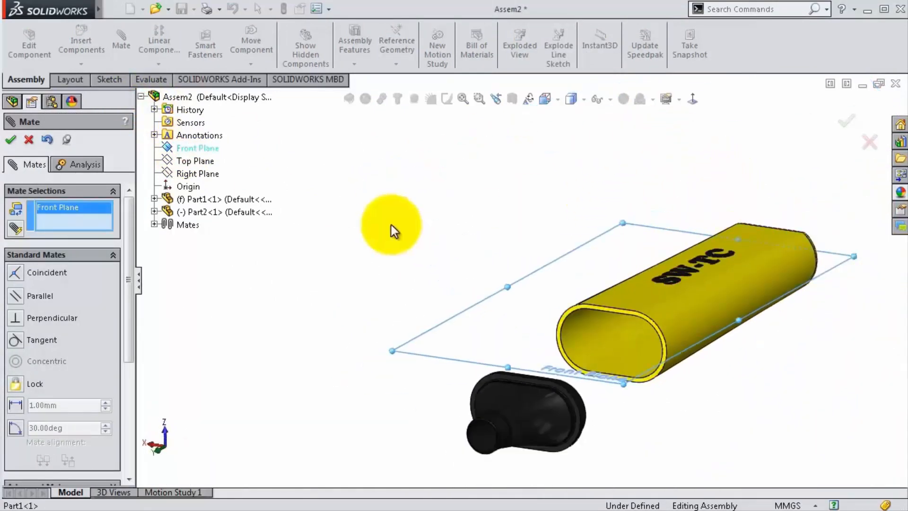
left_click(155, 212)
left_click(202, 289)
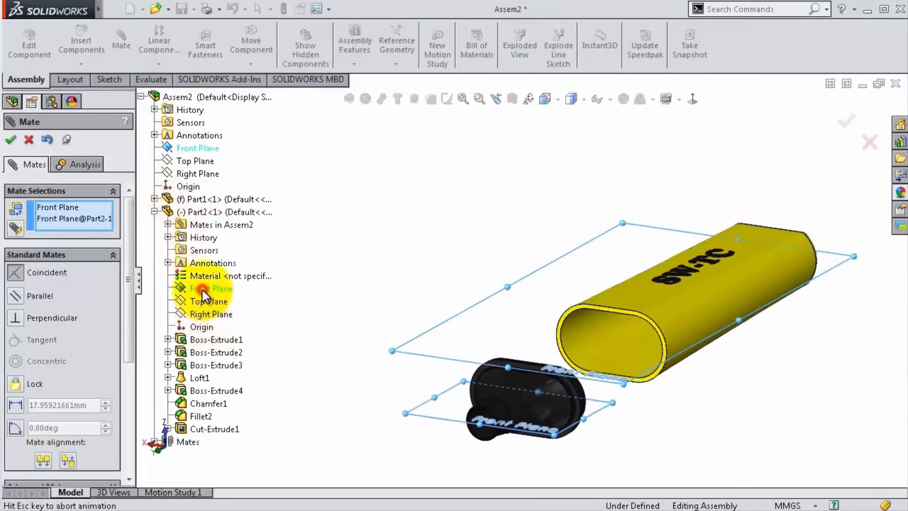
left_click(184, 312)
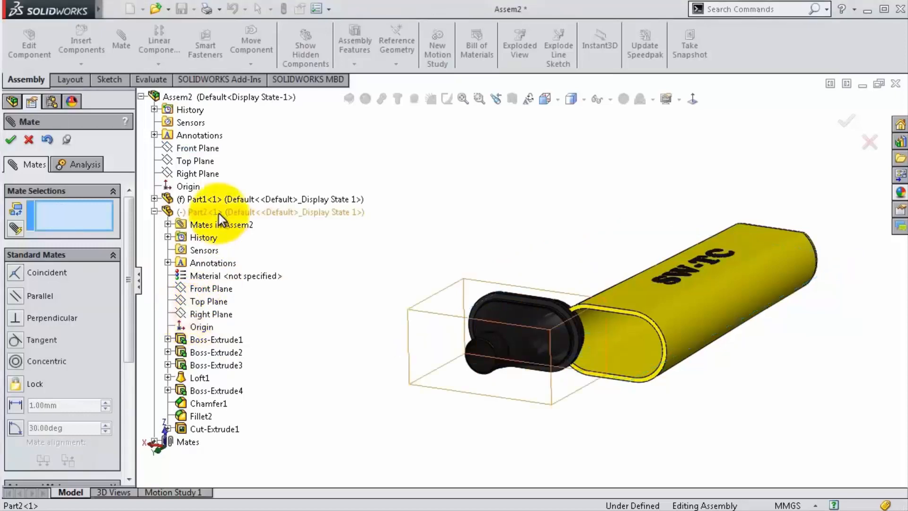
Step: Mate Part2's Right Plane coincident with the assembly's Right Plane and finish mating
left_click(209, 311)
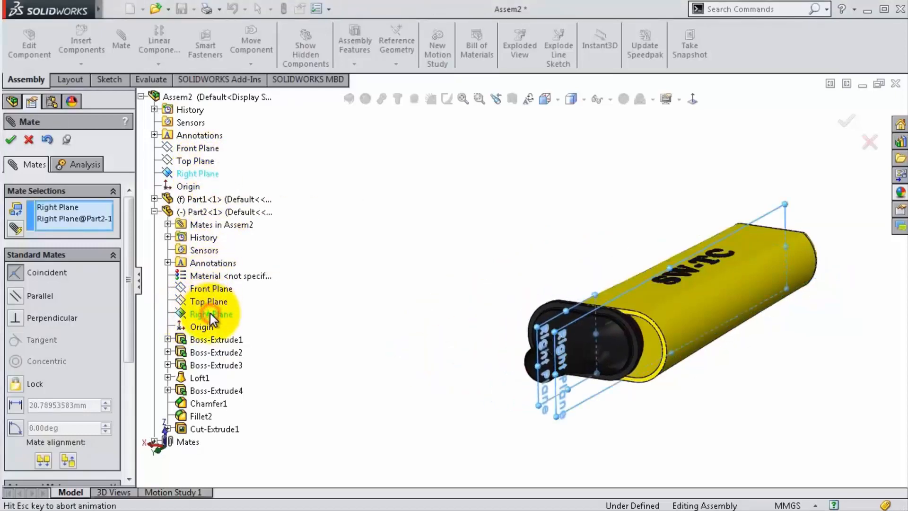
left_click(192, 336)
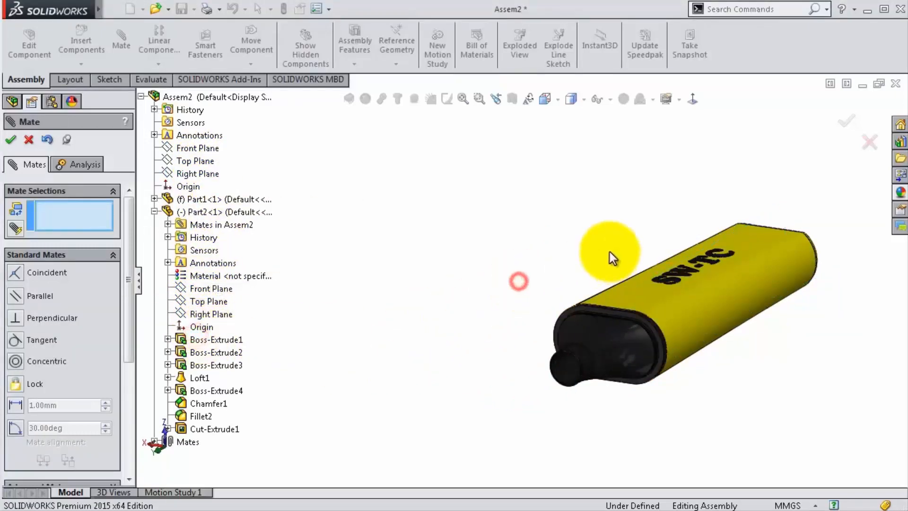
left_click(845, 124)
Step: Insert Part3 into the assembly and mate its cylindrical face concentric with the bore of Part2's nozzle
mouse_move(582, 256)
middle_mouse_down()
mouse_move(547, 305)
mouse_move(456, 350)
mouse_move(487, 290)
mouse_move(482, 273)
middle_mouse_up()
left_click(81, 43)
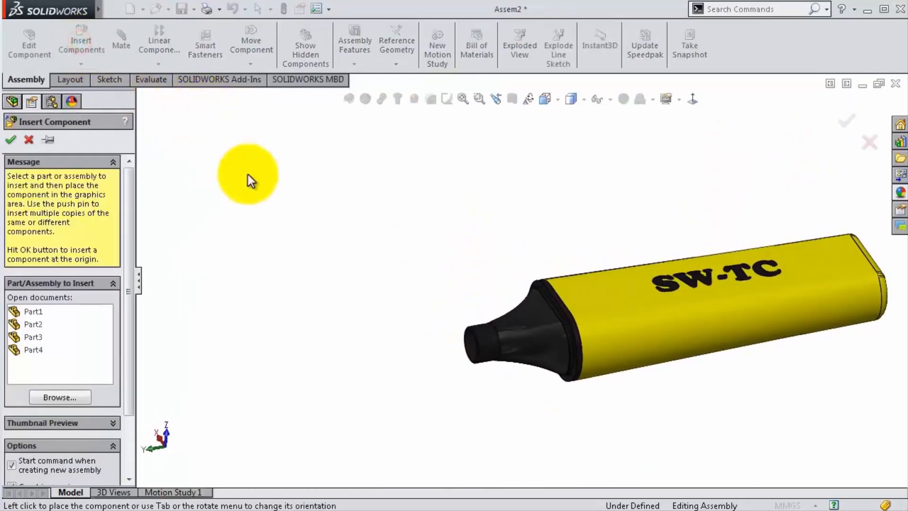
left_click(33, 337)
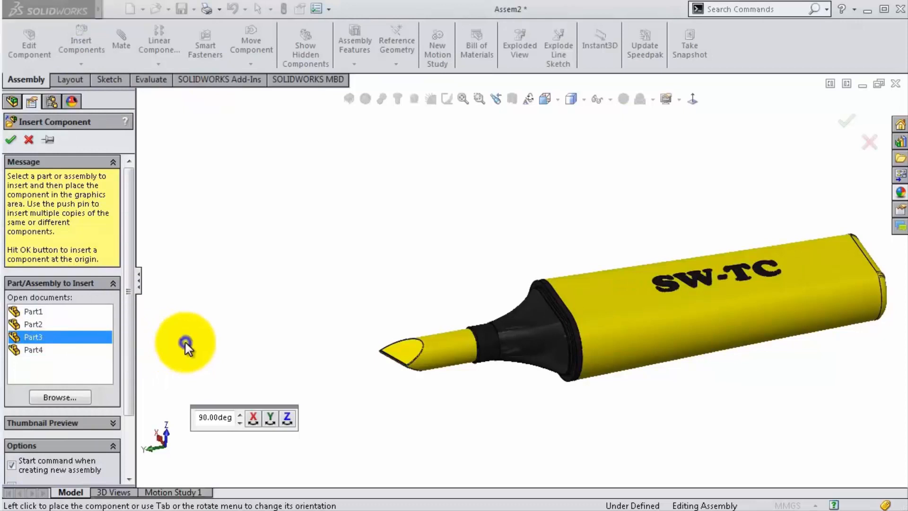
left_click(846, 121)
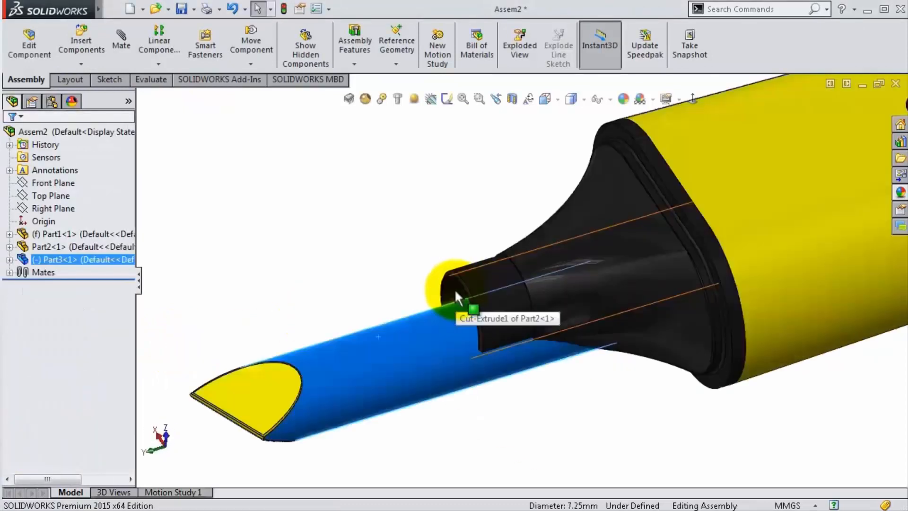
left_click(453, 289, "ctrl")
left_click(544, 277)
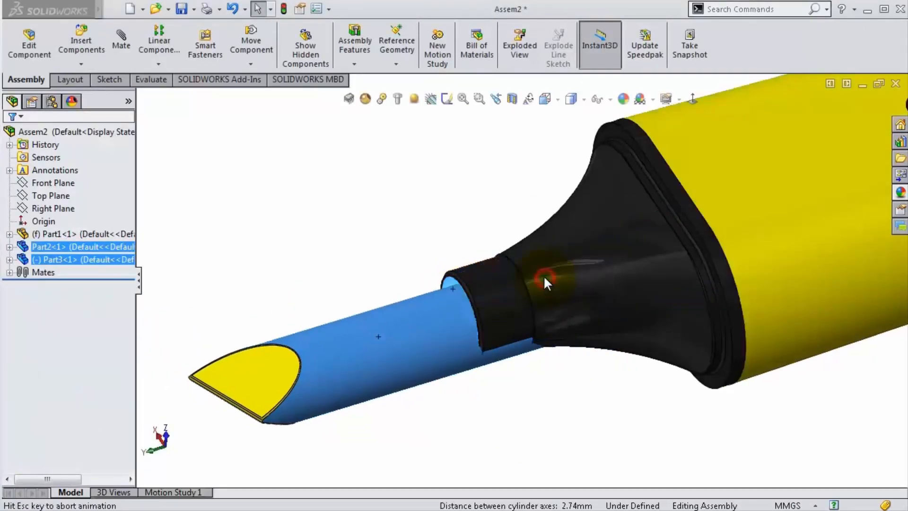
Step: Mate Part3's Front Plane parallel to the assembly's Front Plane
middle_click_drag(506, 284, 447, 279)
scroll(420, 290, "down", 3)
scroll(353, 313, "down", 1)
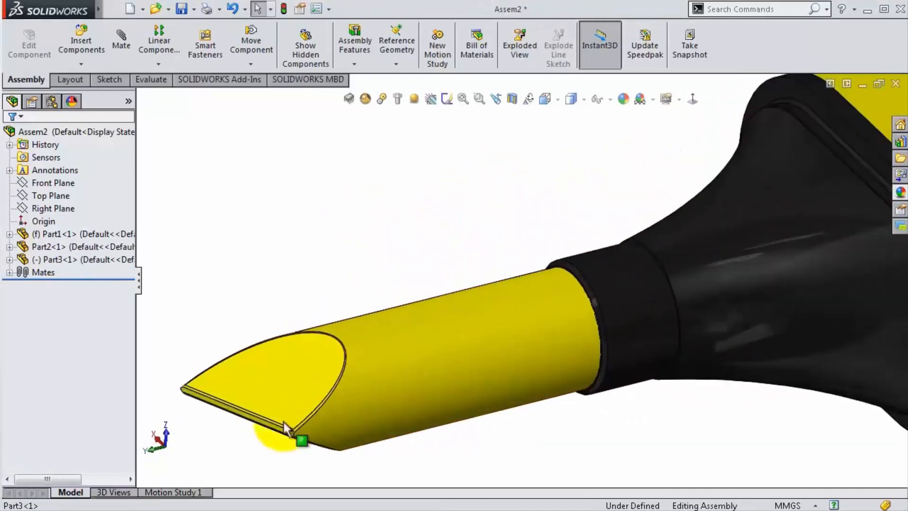
scroll(287, 424, "down", 2)
scroll(286, 424, "up", 1)
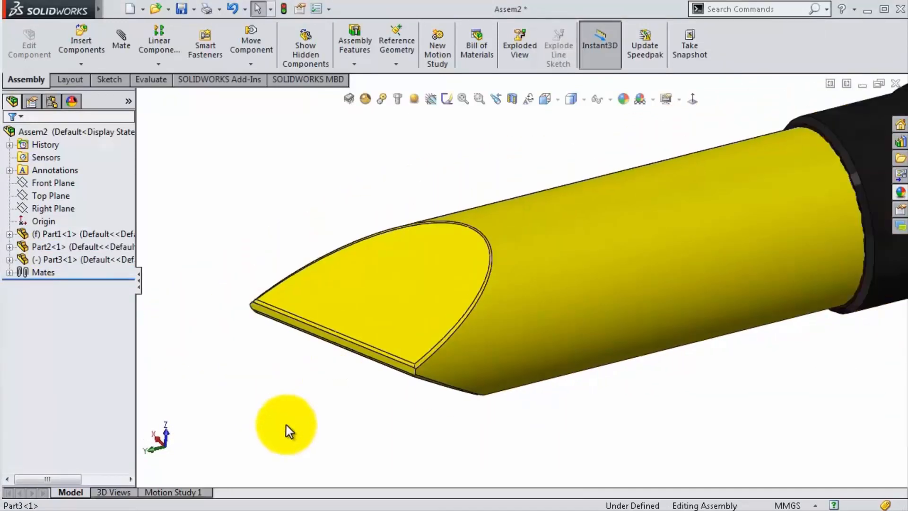
middle_click_drag(286, 425, 405, 379)
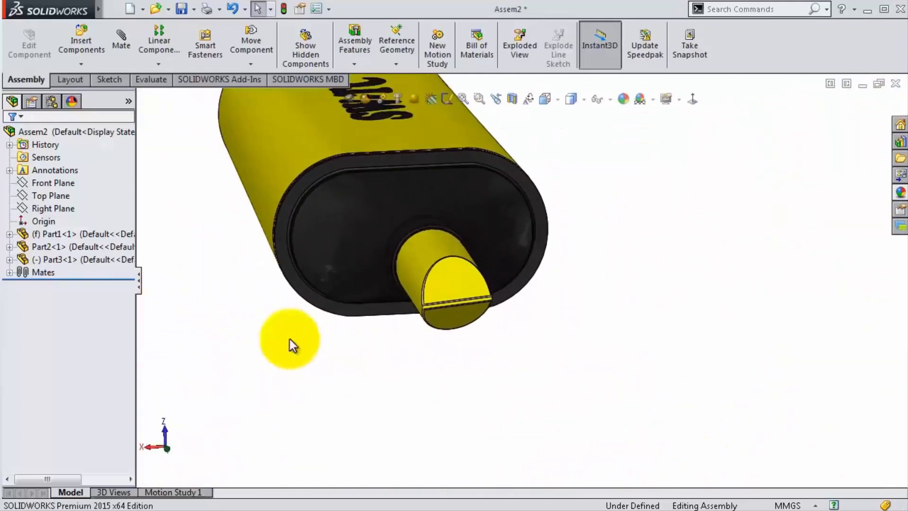
left_click(50, 184)
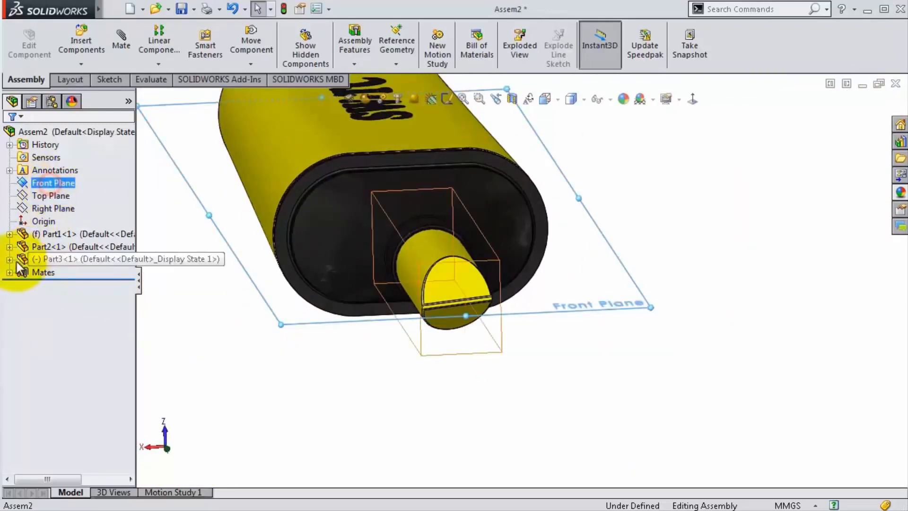
left_click(10, 259)
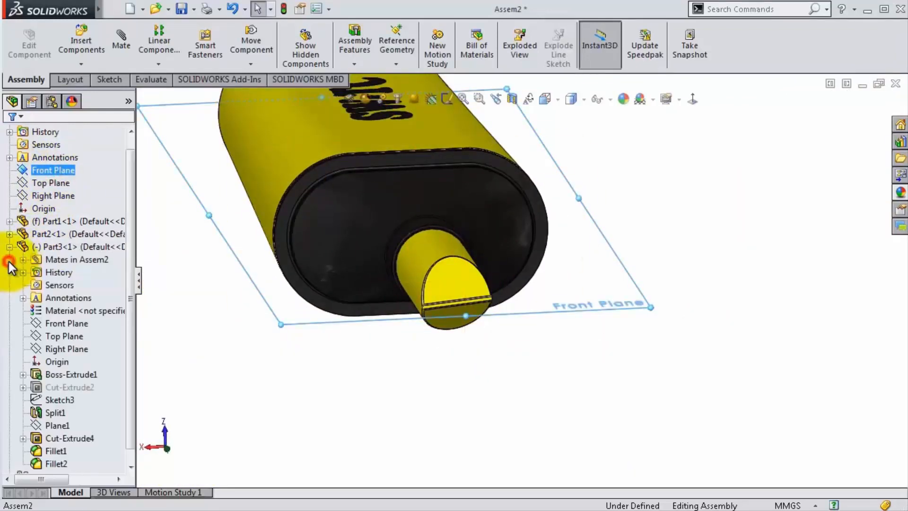
left_click(69, 324, "ctrl")
left_click(95, 332)
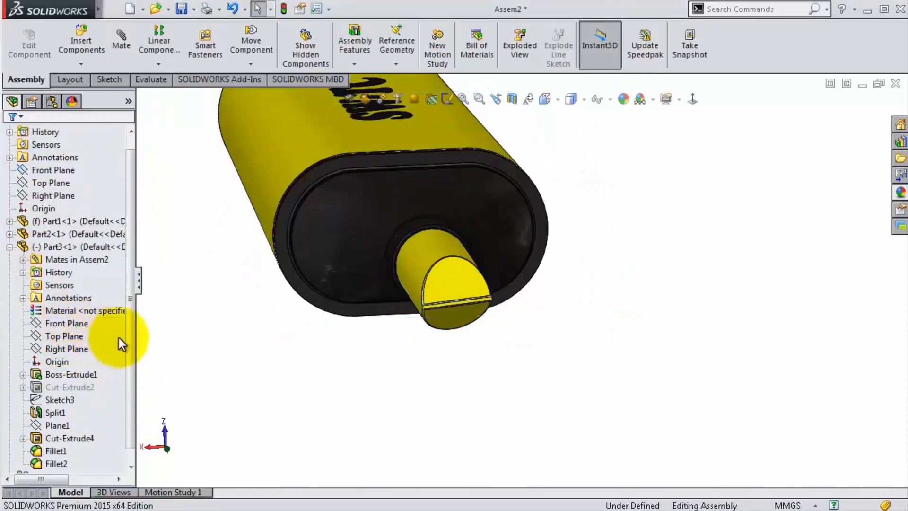
Step: Add a Lock mate between Part3's tip and Part2, and check that the tip can no longer move
left_click(432, 386)
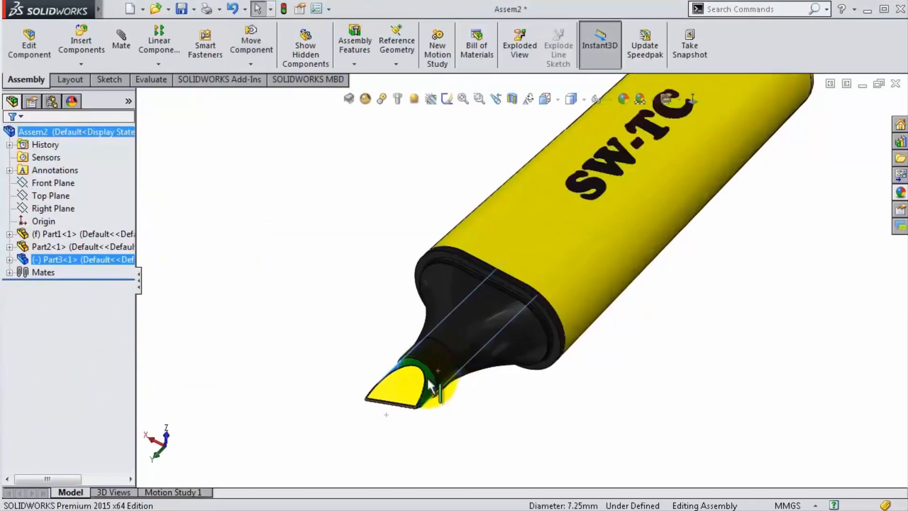
scroll(427, 377, "down", 5)
left_click(547, 369)
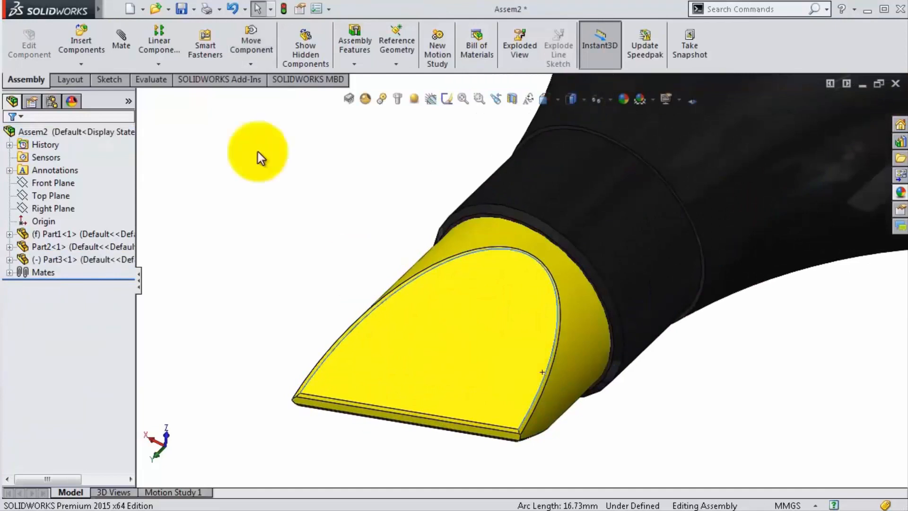
left_click(128, 40)
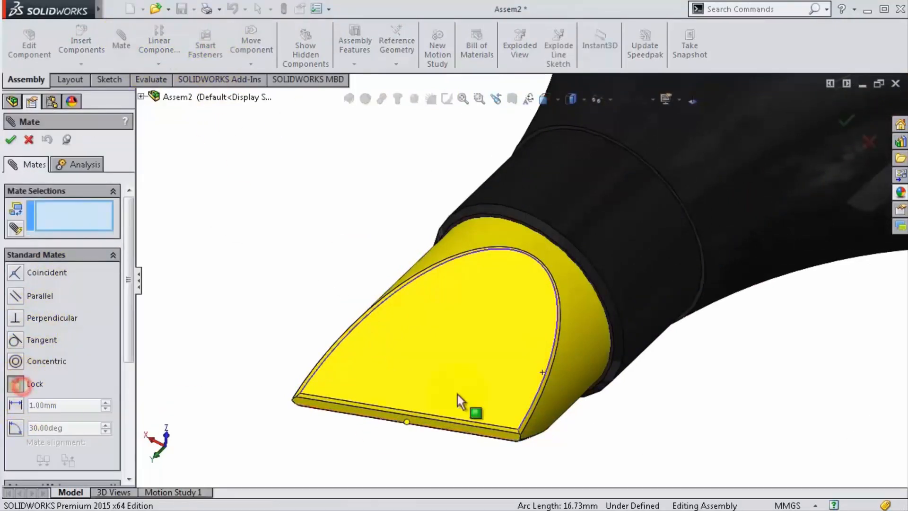
left_click(576, 353)
left_click(633, 275)
left_click(558, 340)
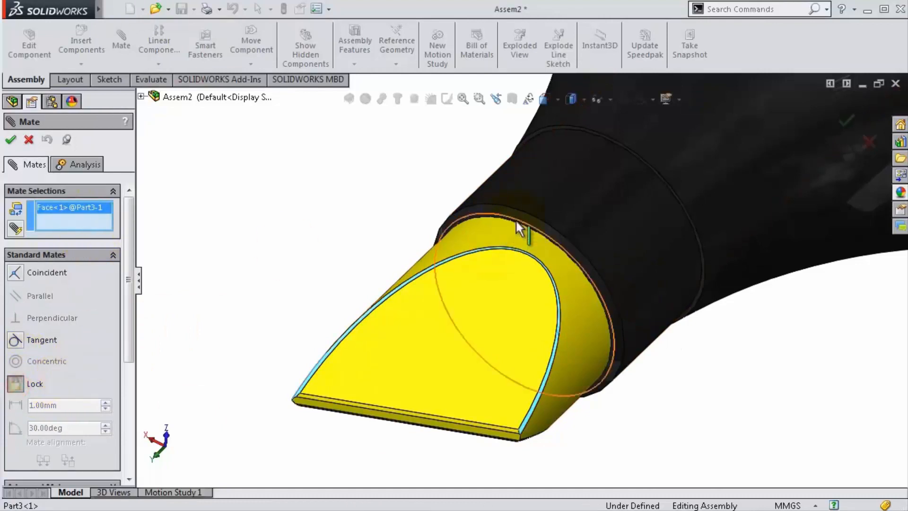
left_click(552, 230)
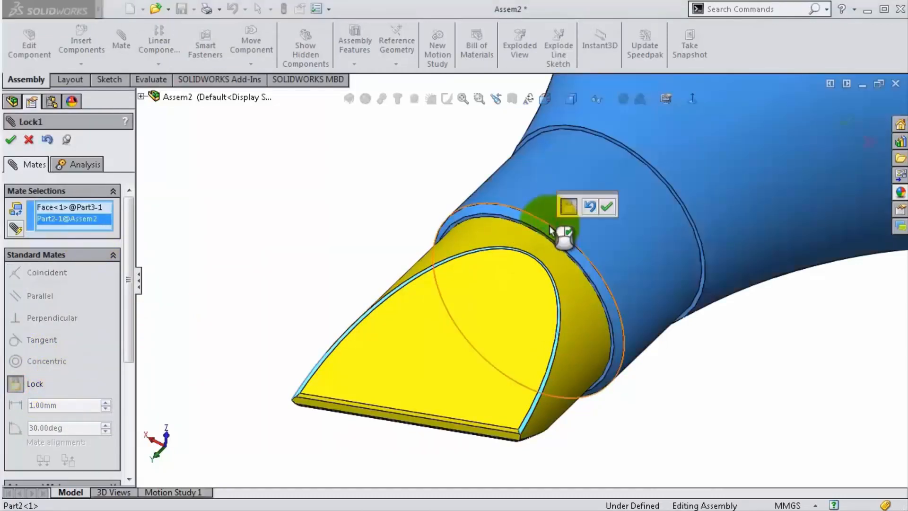
key("Return")
left_click(10, 139)
left_click(457, 332)
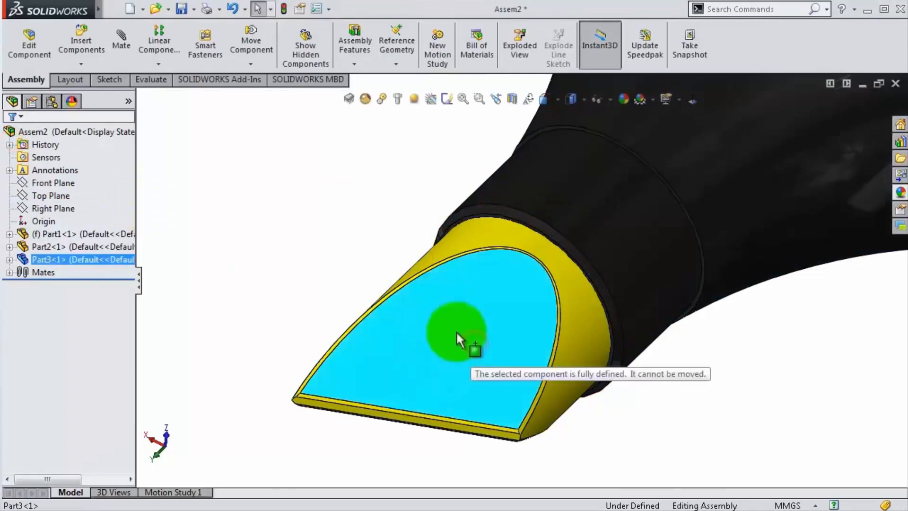
left_click(283, 350)
Step: Insert the cap Part4 into the assembly, placing it in front of the marker tip
scroll(560, 260, "up", 4)
mouse_move(550, 326)
middle_mouse_down()
mouse_move(592, 197)
mouse_move(543, 172)
mouse_move(608, 335)
mouse_move(653, 279)
mouse_move(646, 125)
middle_mouse_up()
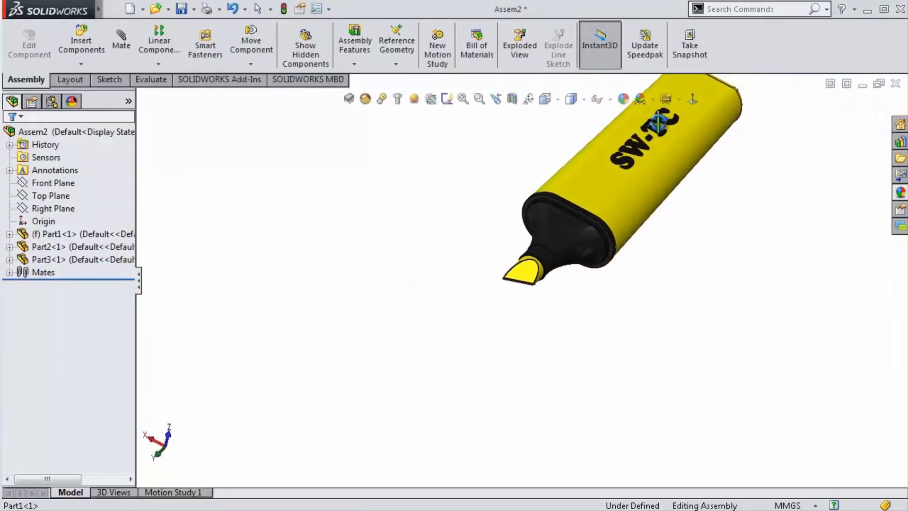
left_click(85, 52)
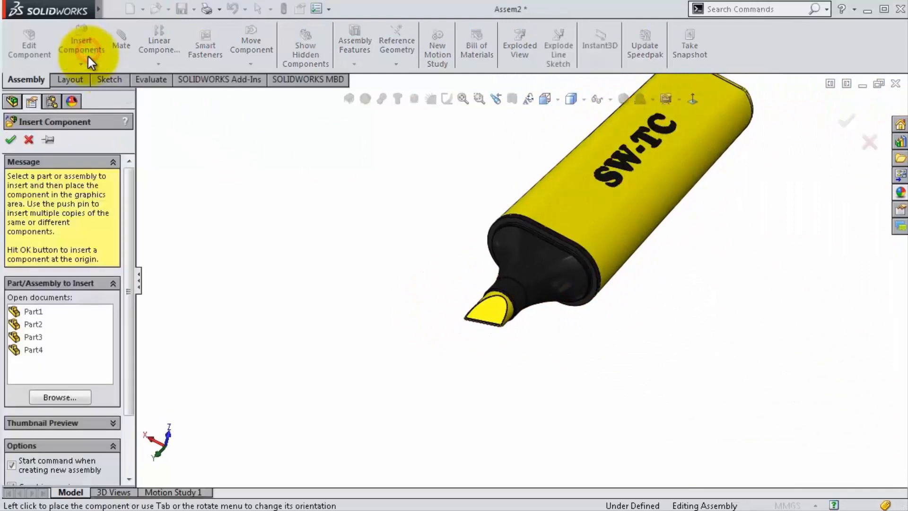
left_click(33, 352)
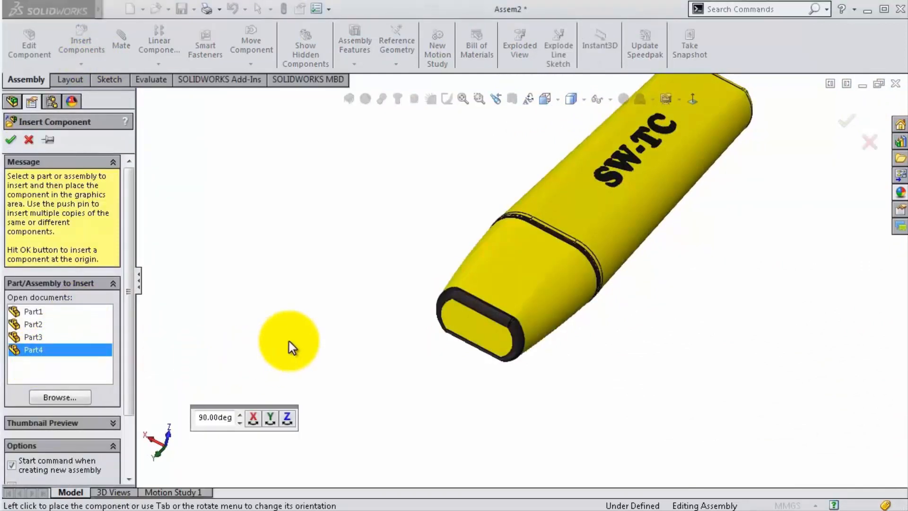
left_click(289, 348)
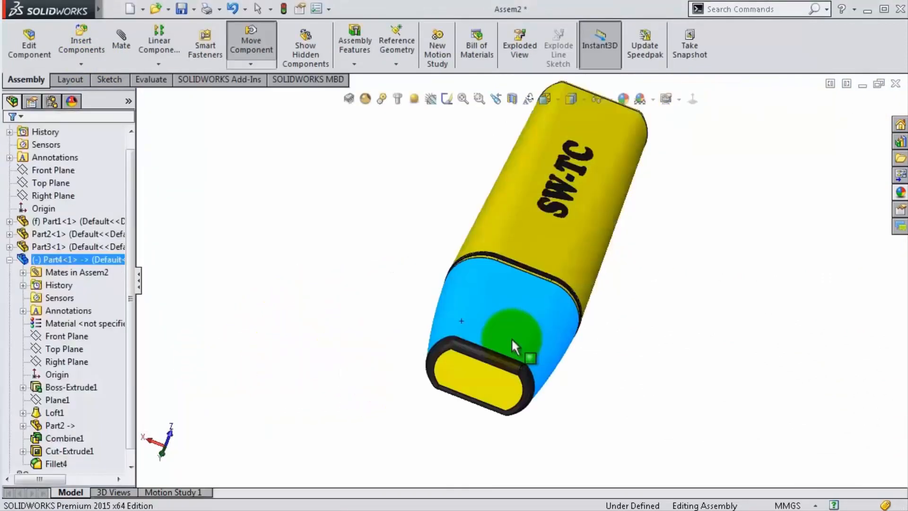
Step: Mate Part4's Right Plane coincident with the assembly's Right Plane
middle_click_drag(628, 203, 556, 311)
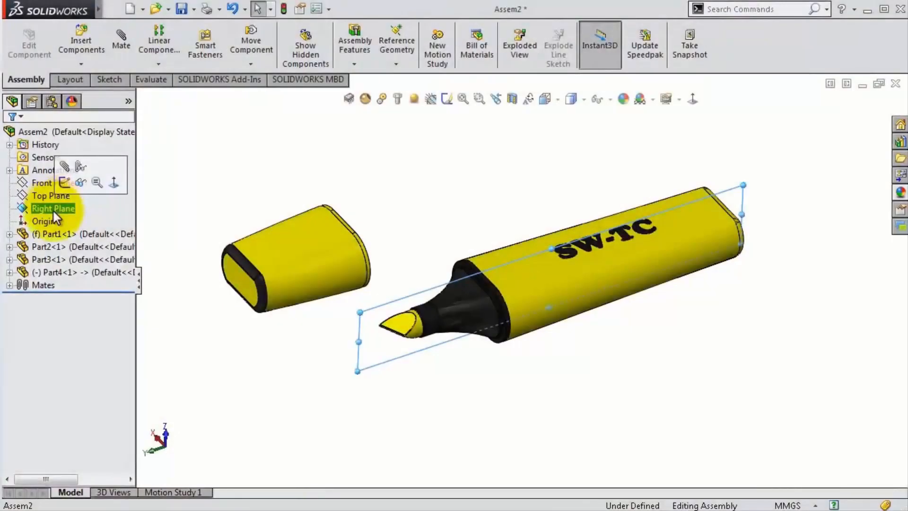
left_click(10, 272)
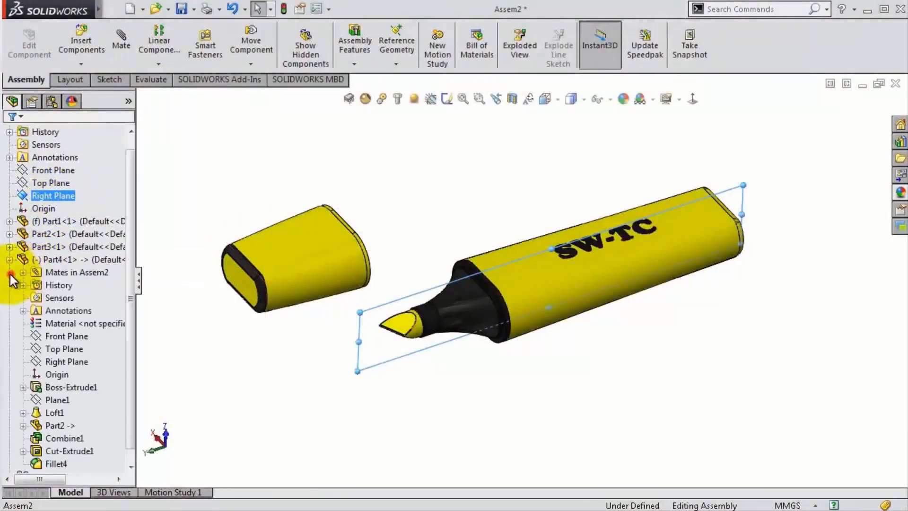
left_click(76, 359, "ctrl")
left_click(87, 369)
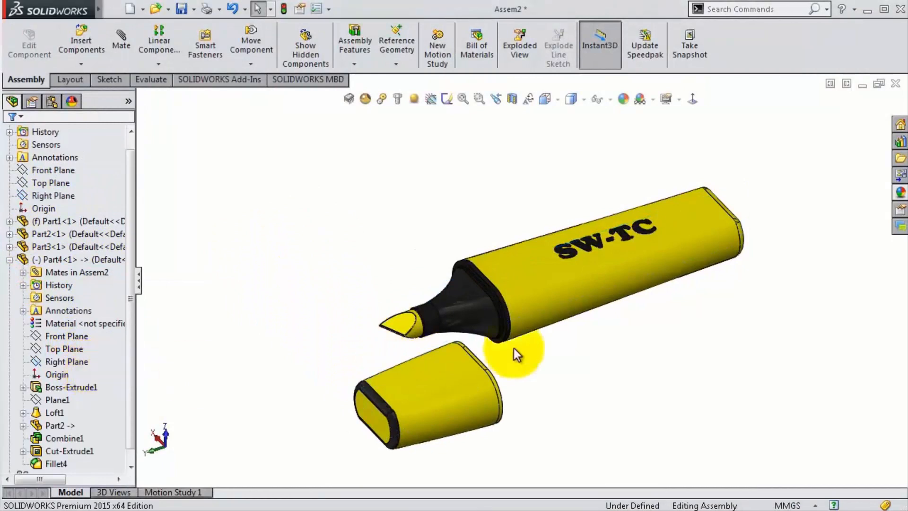
Step: Mate Part4's Front Plane coincident with the assembly's Front Plane
middle_click_drag(513, 354, 499, 305)
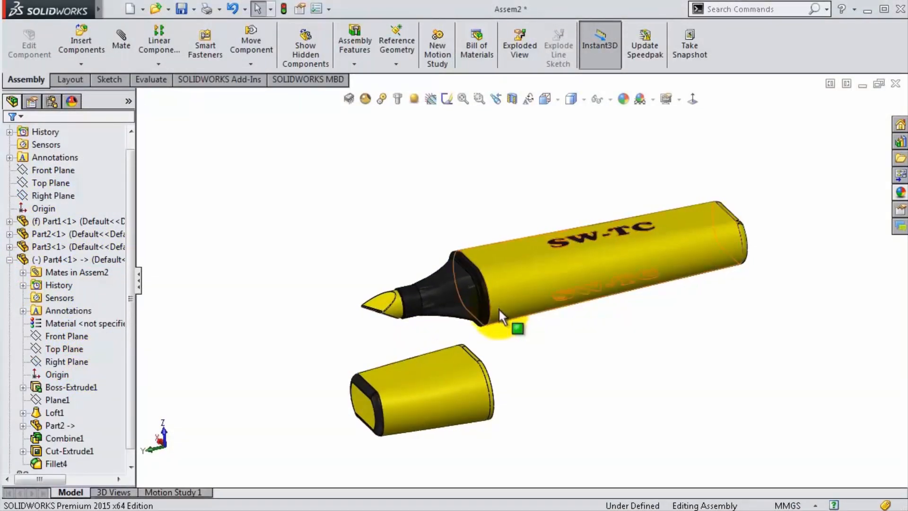
left_click(55, 207)
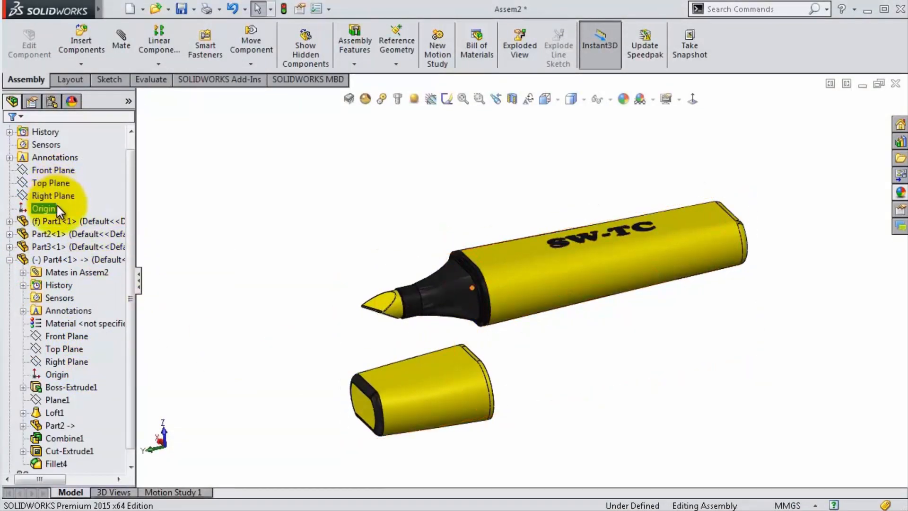
left_click(56, 171)
left_click_drag(132, 213, 130, 248)
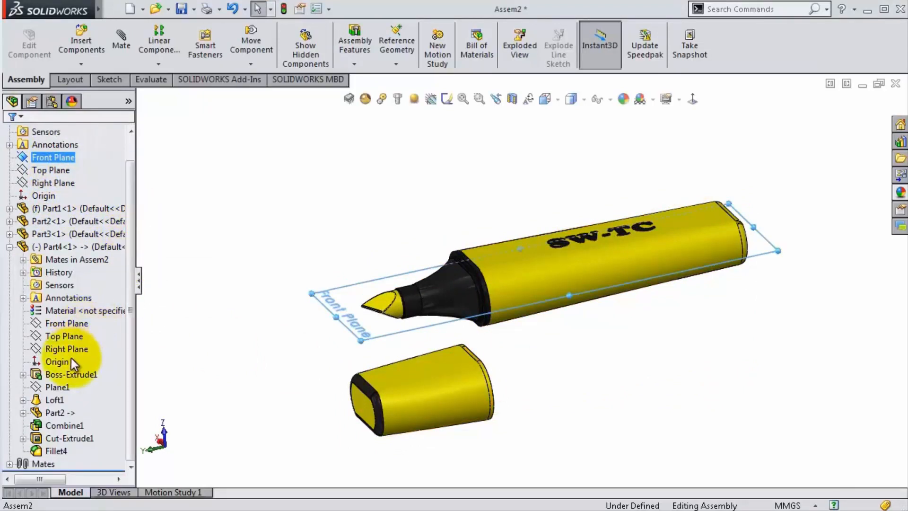
left_click(72, 324, "ctrl")
left_click(81, 333)
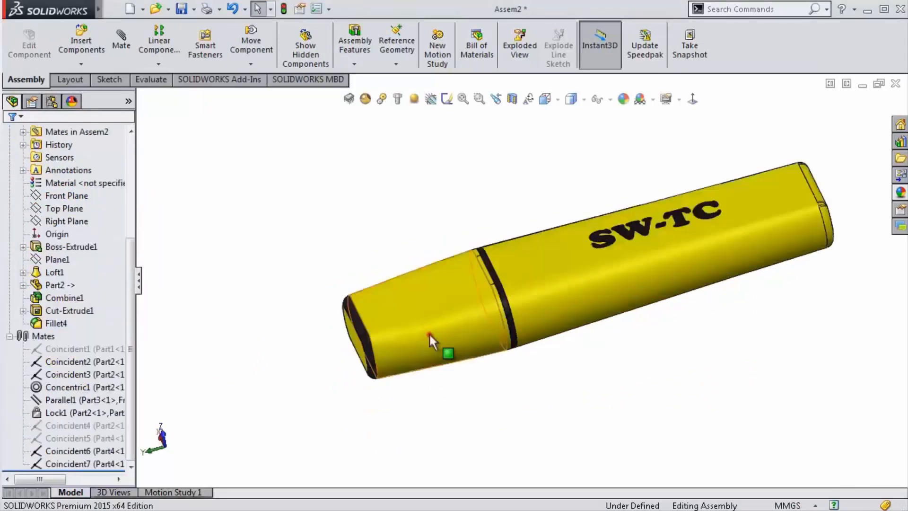
Step: Slide the cap Part4 off the marker tip and back on against the body
left_click_drag(429, 333, 299, 307)
left_click(361, 227)
middle_click_drag(425, 239, 461, 260)
left_click_drag(321, 356, 478, 350)
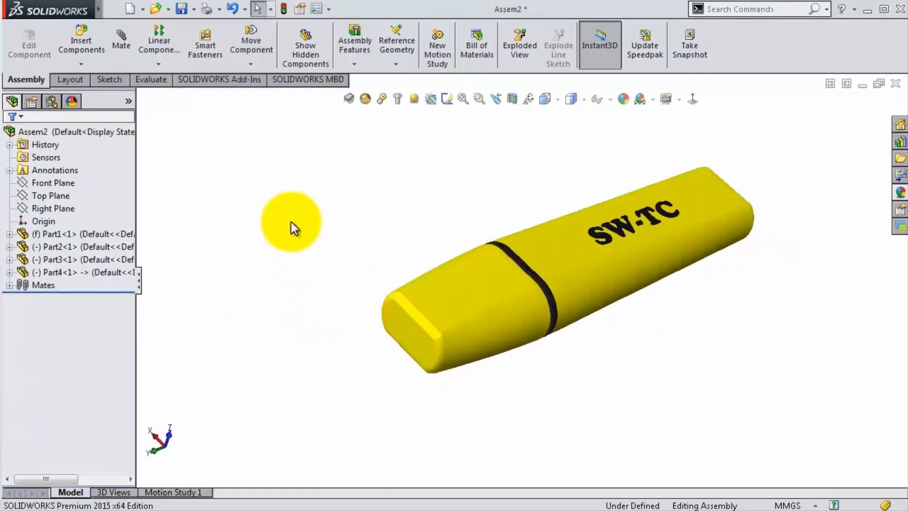
scroll(291, 223, "down", 1)
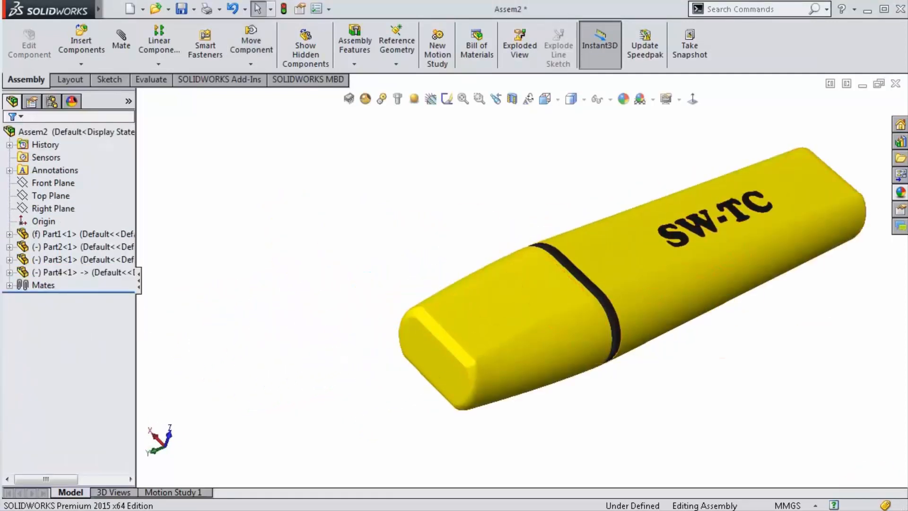
scroll(558, 267, "up", 2)
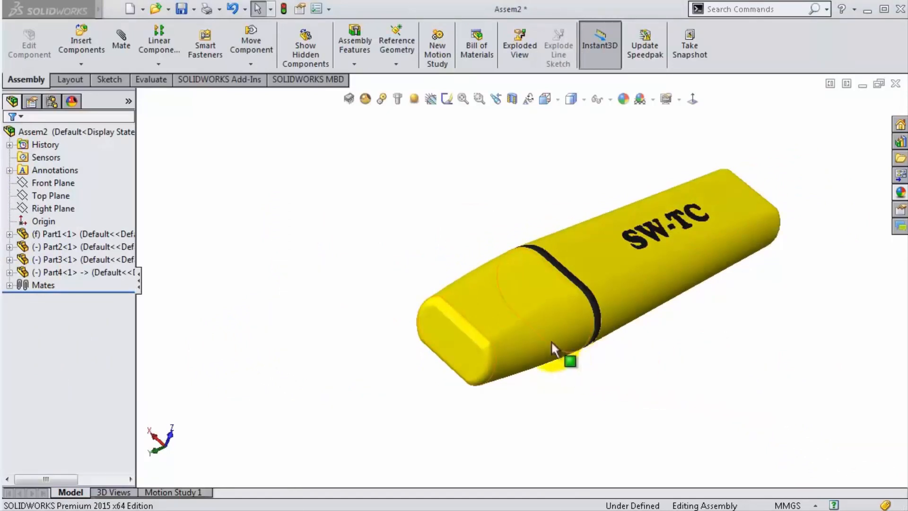
Step: Slide the cap Part4 off the marker tip, leaving it separated in front of the body
left_click_drag(552, 345, 292, 372)
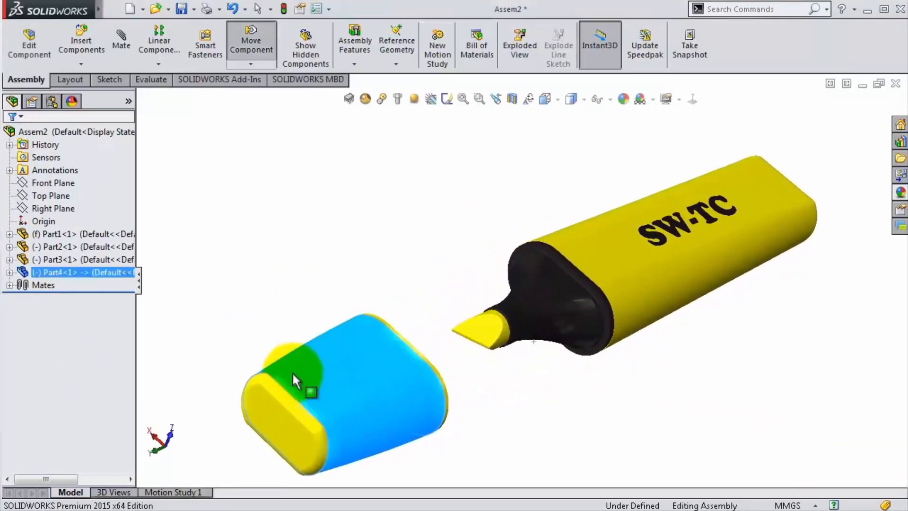
left_click(259, 271)
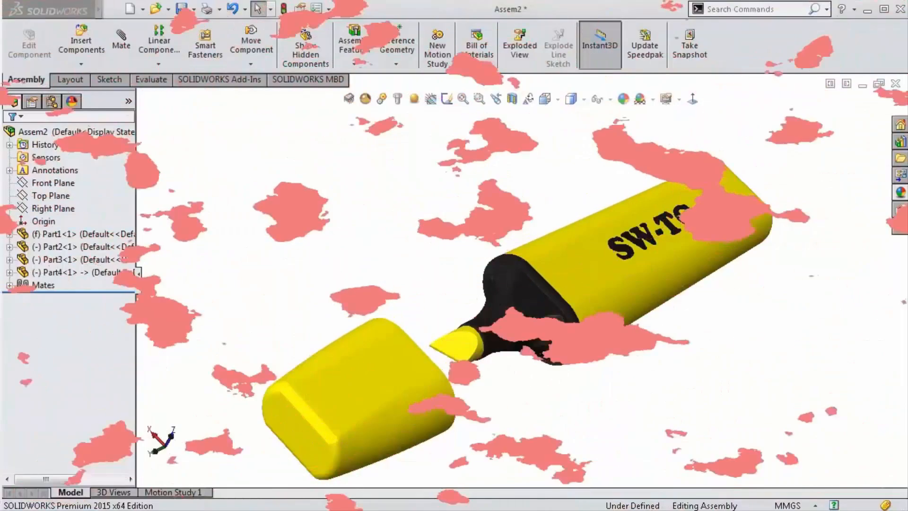
Step: Turn on RealView Graphics and apply the solid Pink appearance to the marker tip Part3
left_click(414, 98)
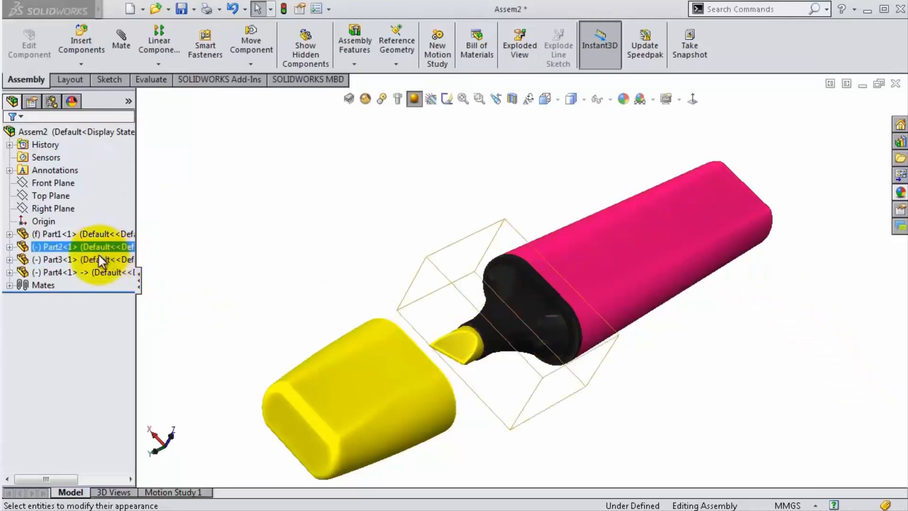
left_click(99, 260)
left_click(900, 191)
double_click(721, 437)
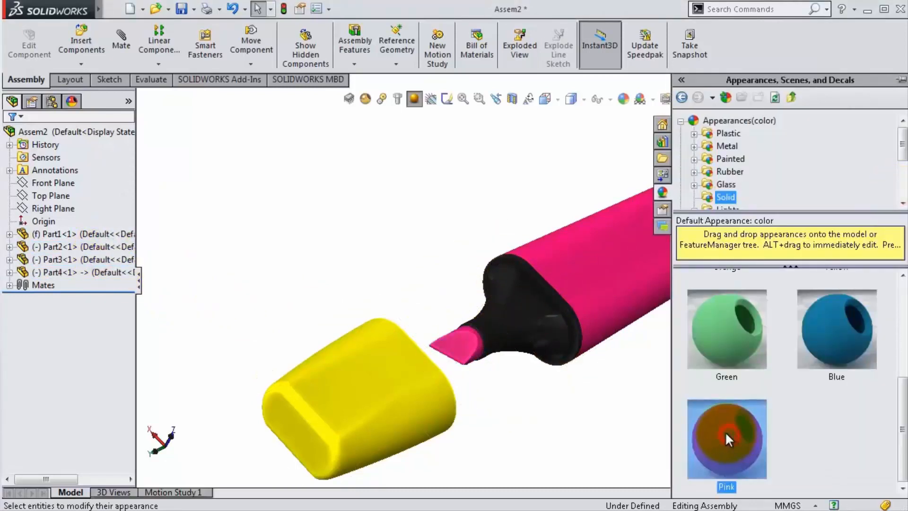
Step: Apply the solid Pink appearance to the cap Part4 and turn off RealView Graphics
left_click(52, 273)
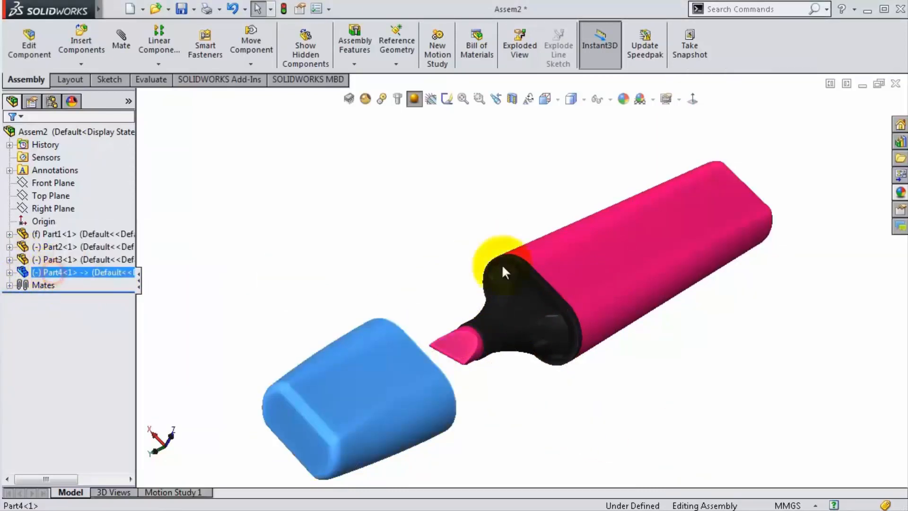
left_click(899, 191)
double_click(727, 434)
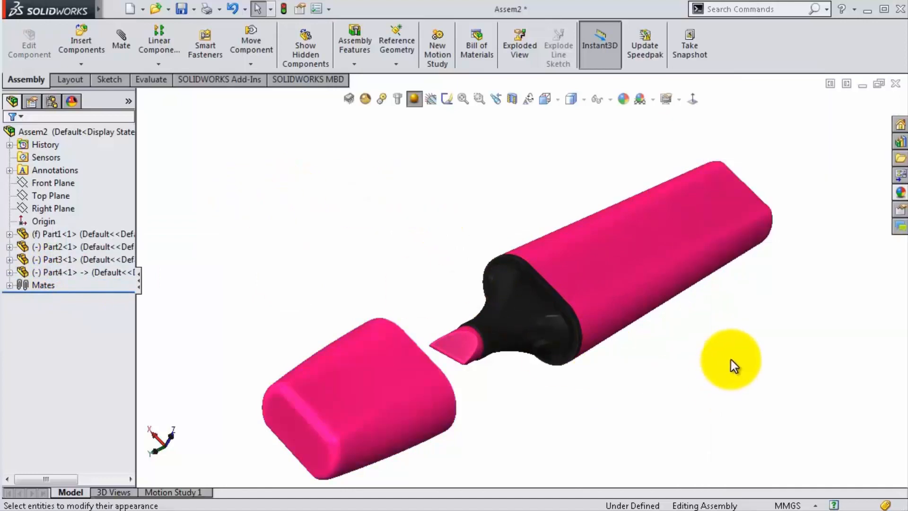
mouse_move(731, 365)
middle_mouse_down()
mouse_move(733, 348)
mouse_move(714, 370)
mouse_move(654, 365)
mouse_move(604, 384)
middle_mouse_up()
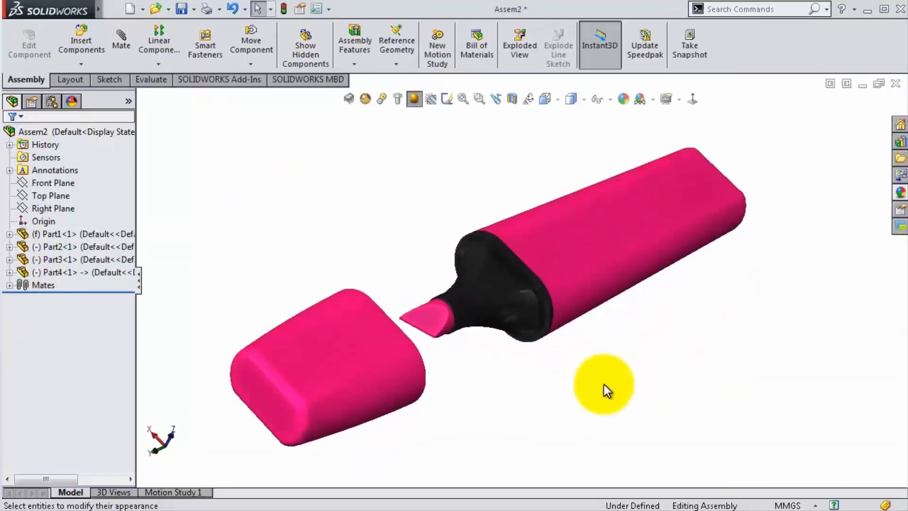
left_click(413, 98)
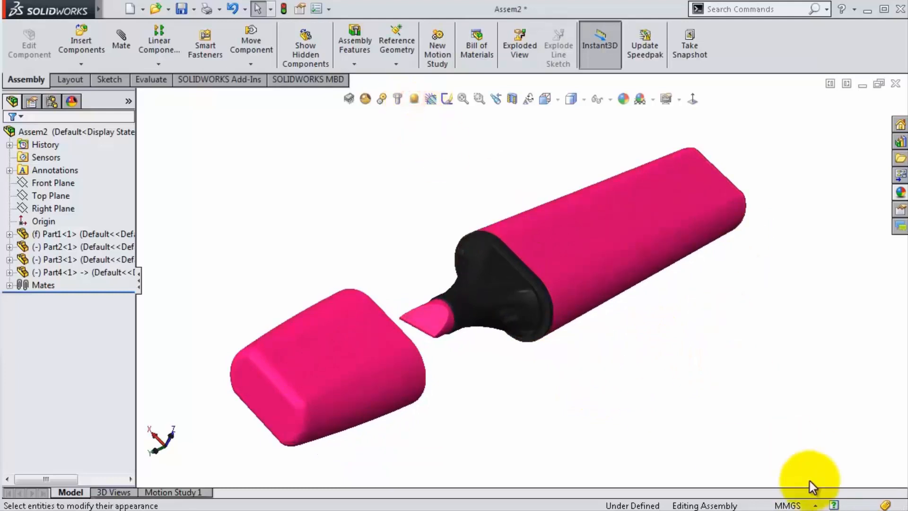